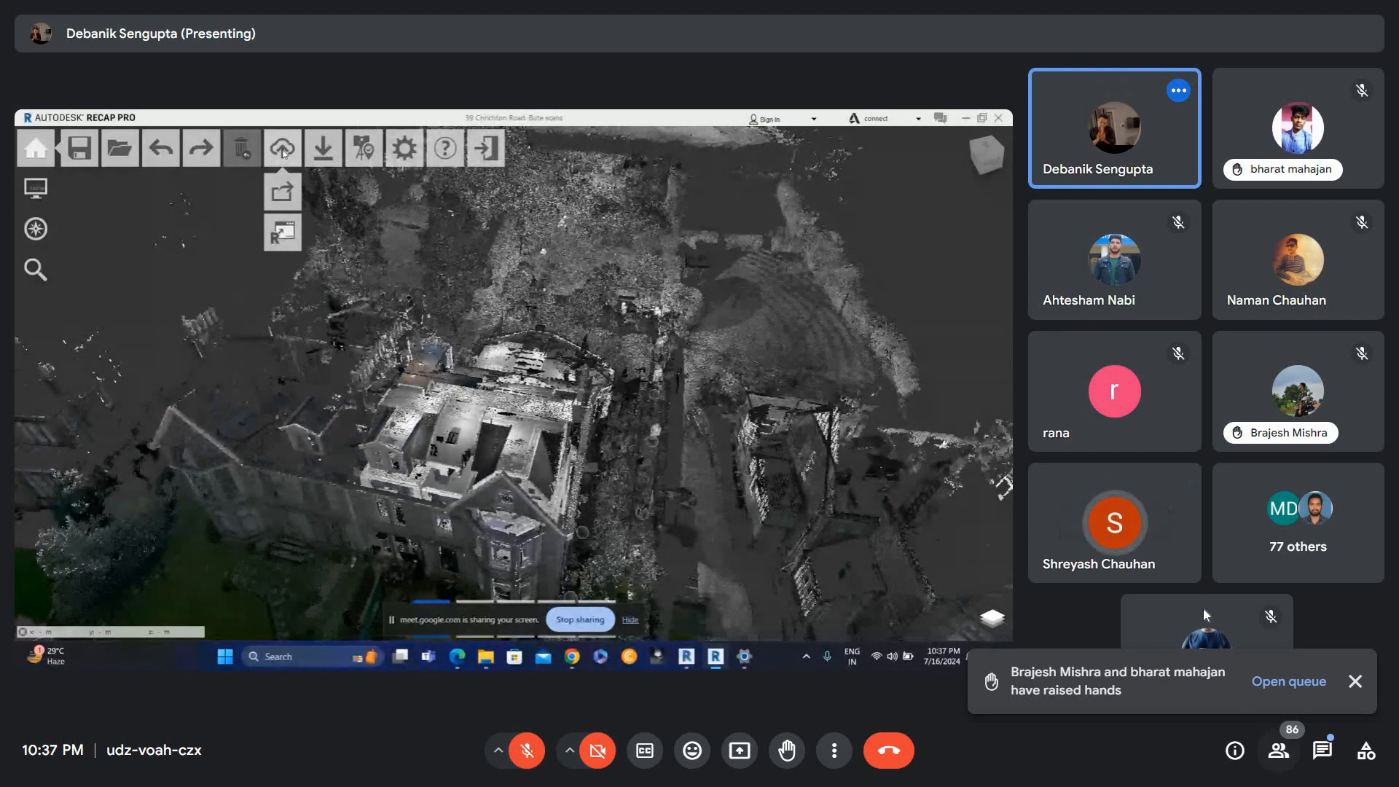
Browse the meeting's participant list, then close it.
left_click(1278, 750)
scroll(1181, 579, "down", 12)
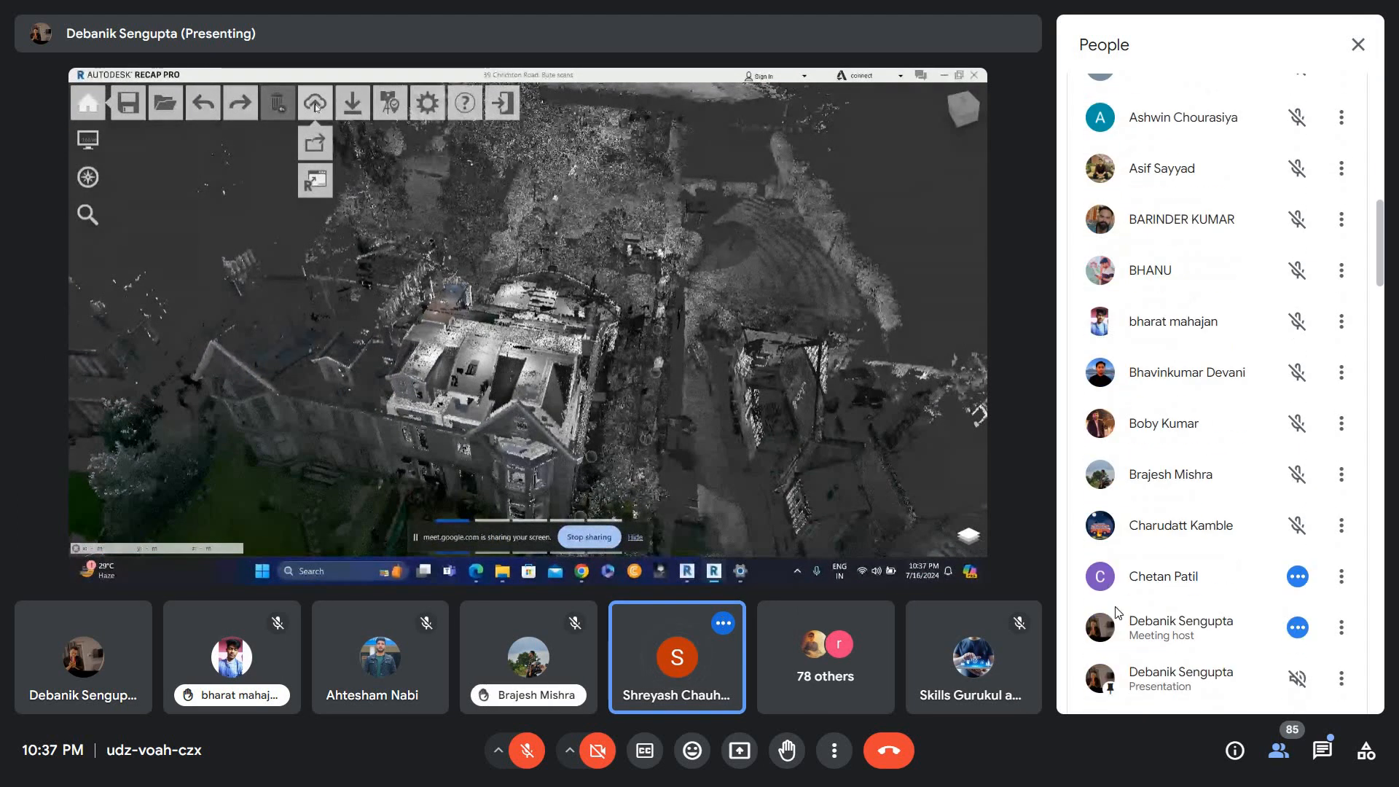
scroll(1115, 612, "down", 4)
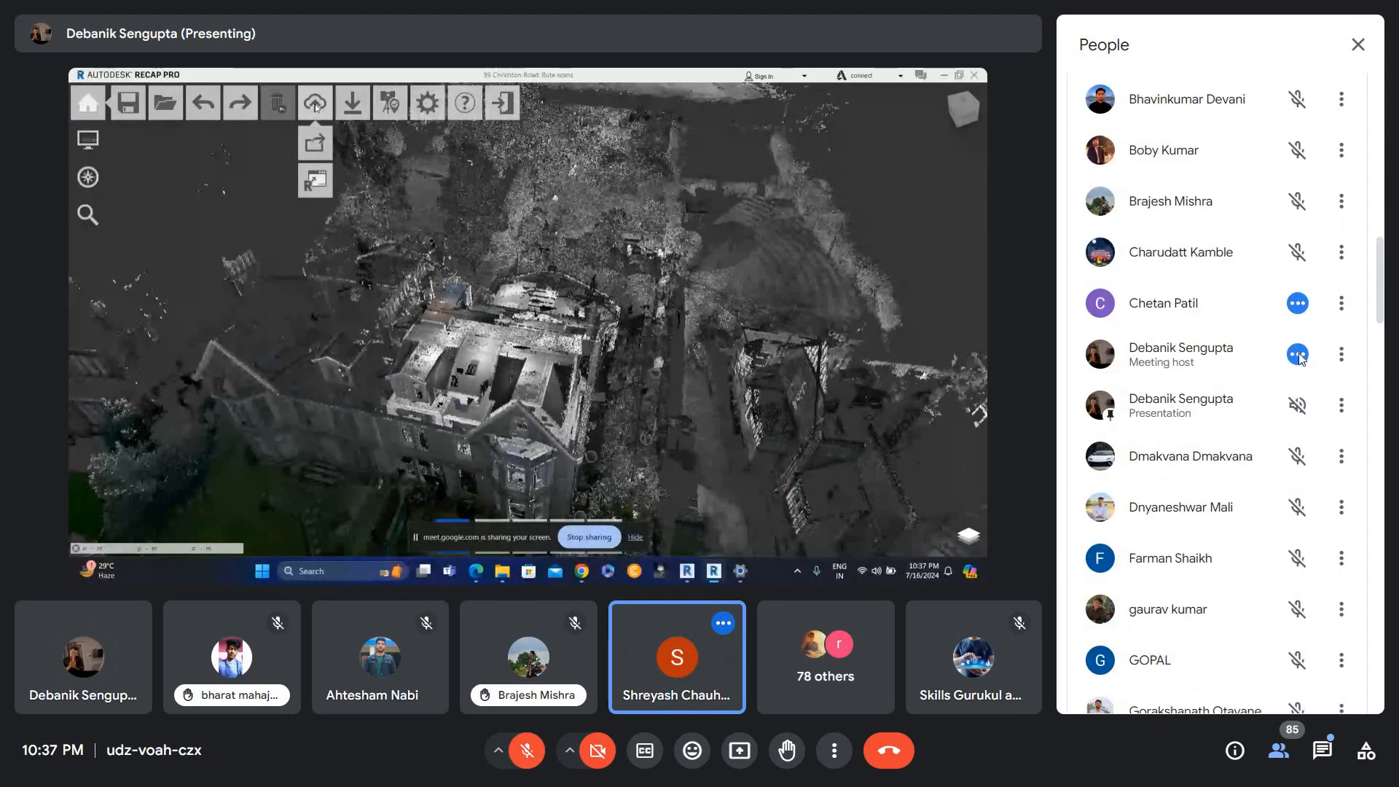
key("ctrl+d")
scroll(1219, 430, "down", 3)
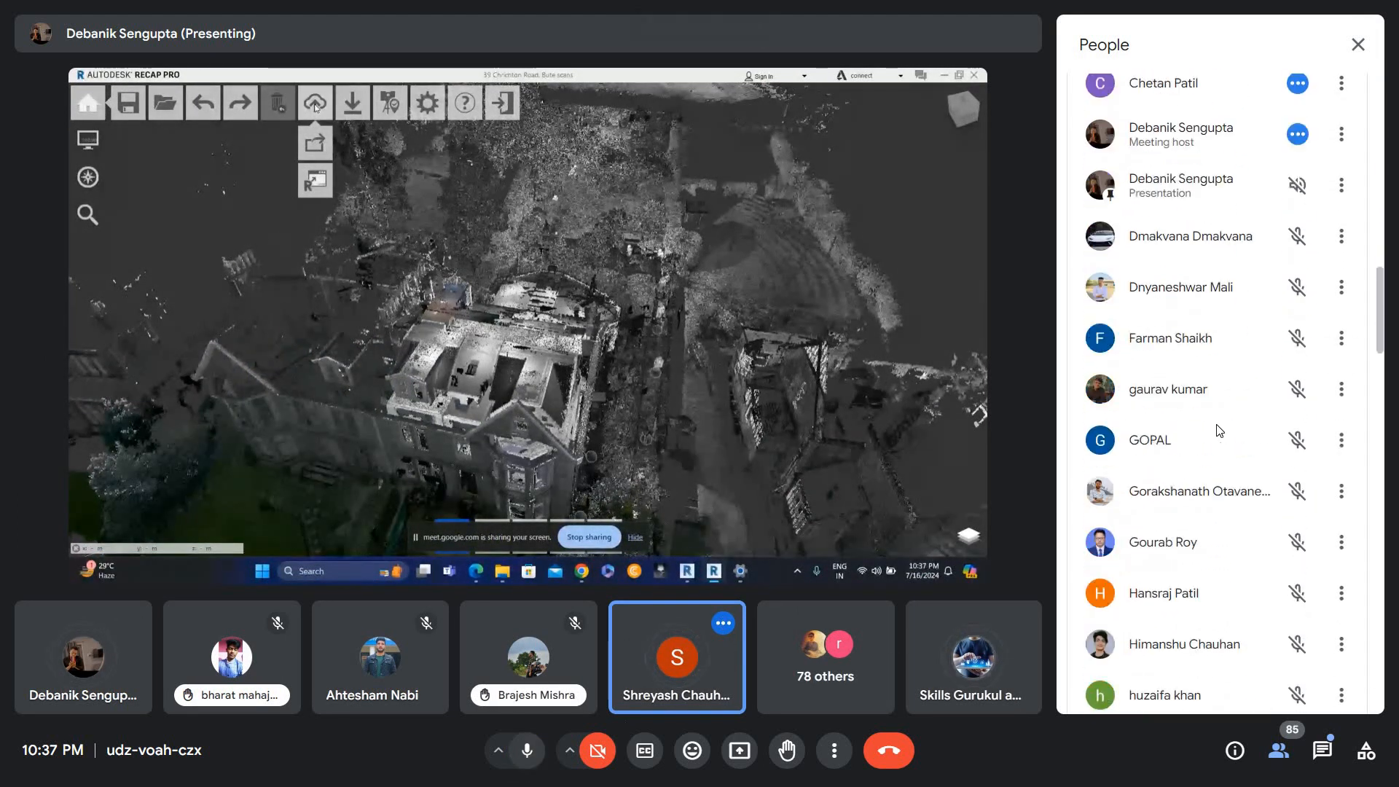
scroll(1177, 492, "down", 8)
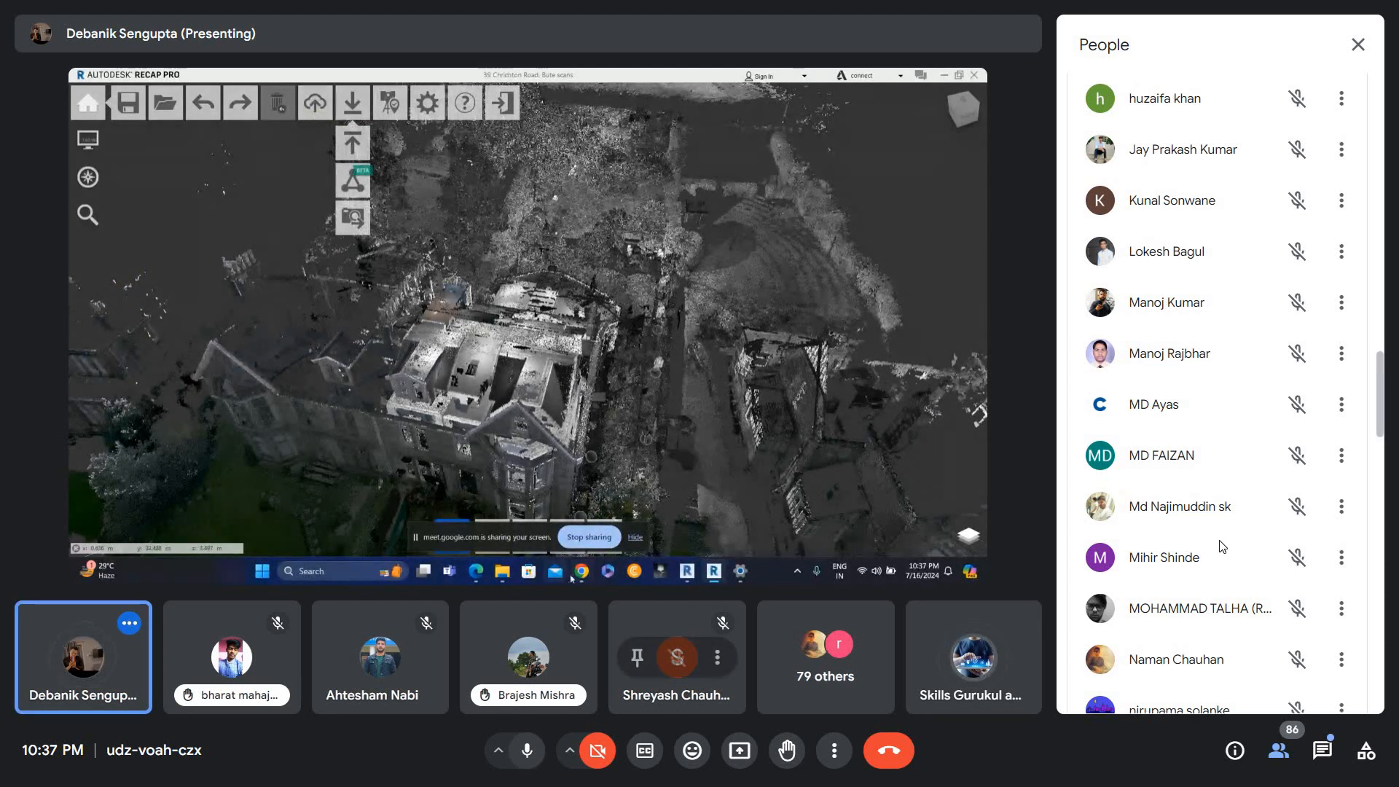
scroll(1222, 546, "up", 10)
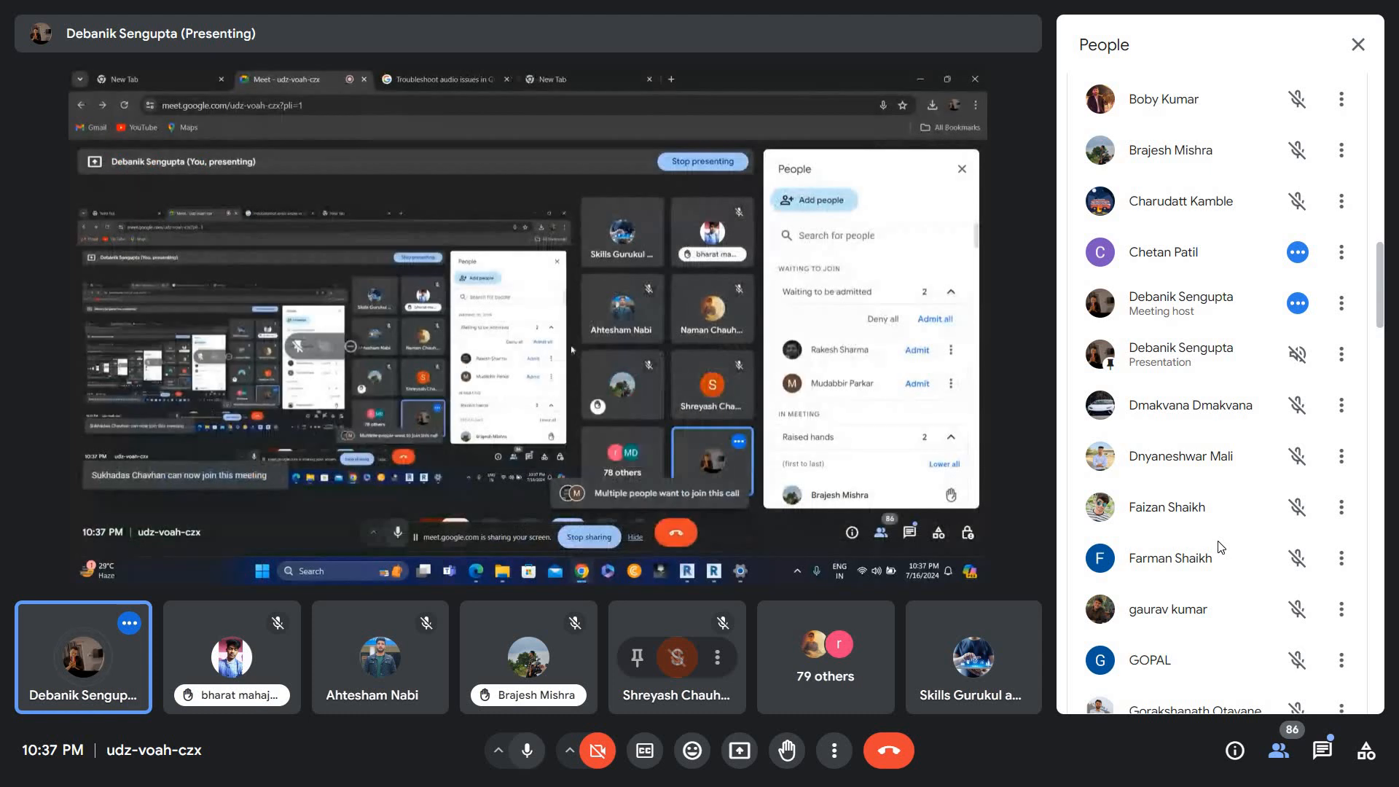
left_click(528, 750)
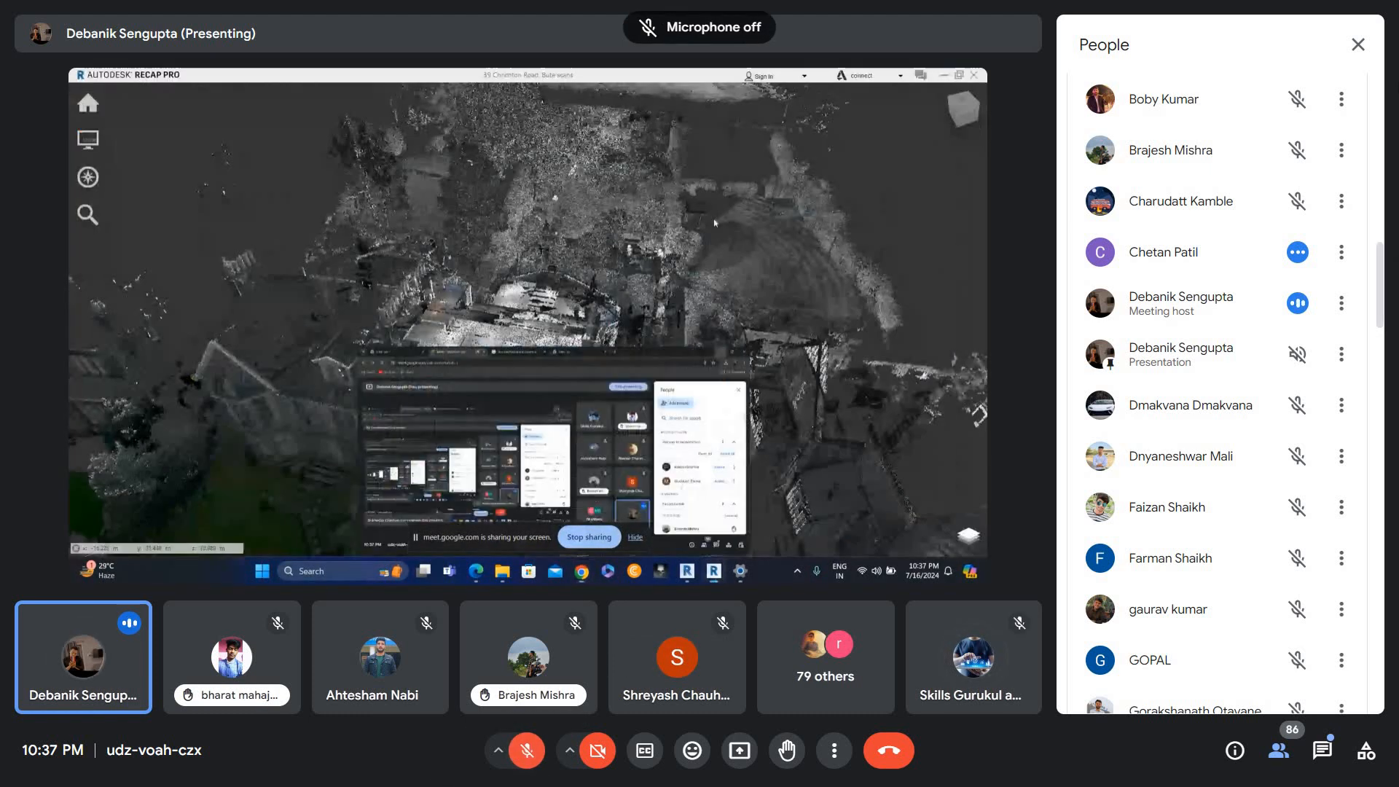
left_click(1358, 45)
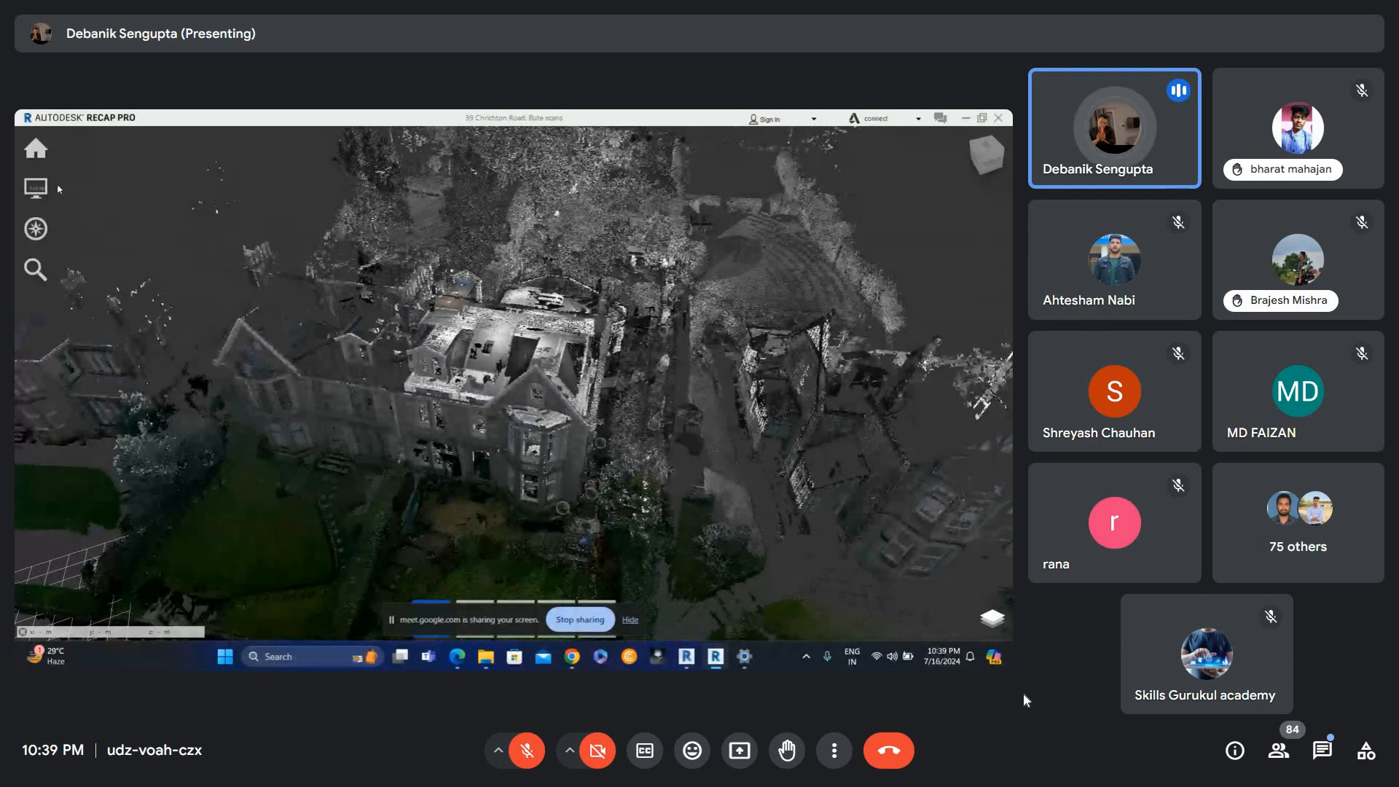
Switch the point cloud display to Elevation colouring and orbit around the building.
mouse_move(48, 189)
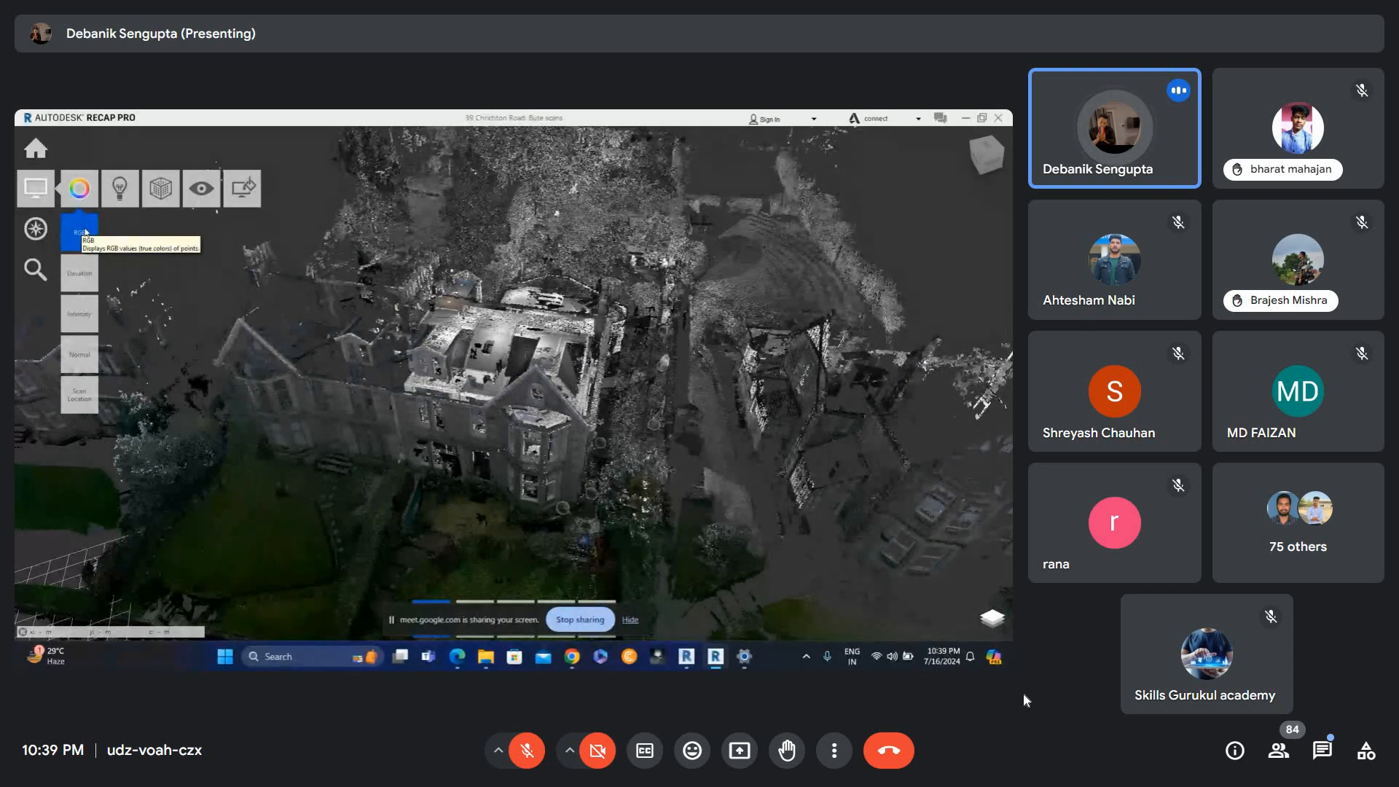
left_click(86, 276)
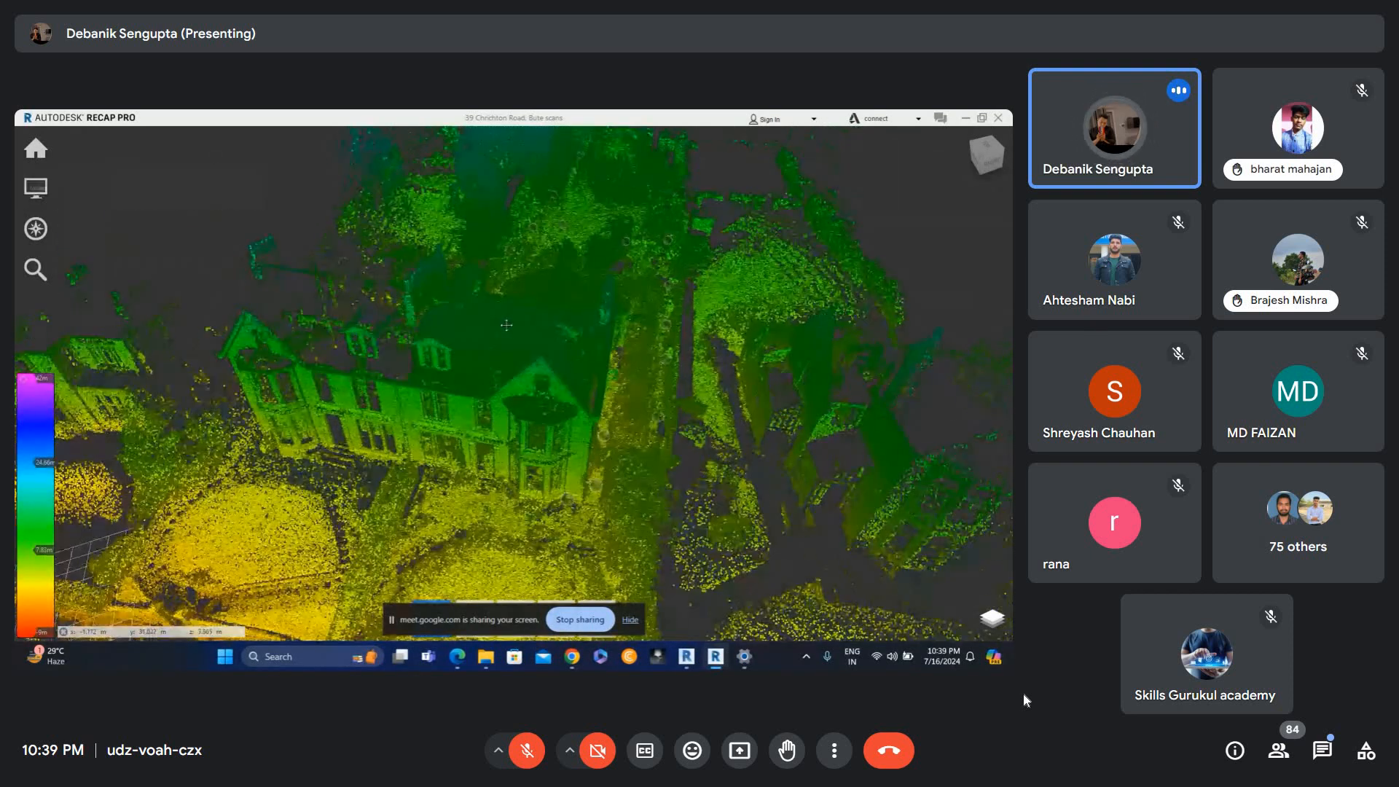
middle_click_drag(471, 446, 491, 359)
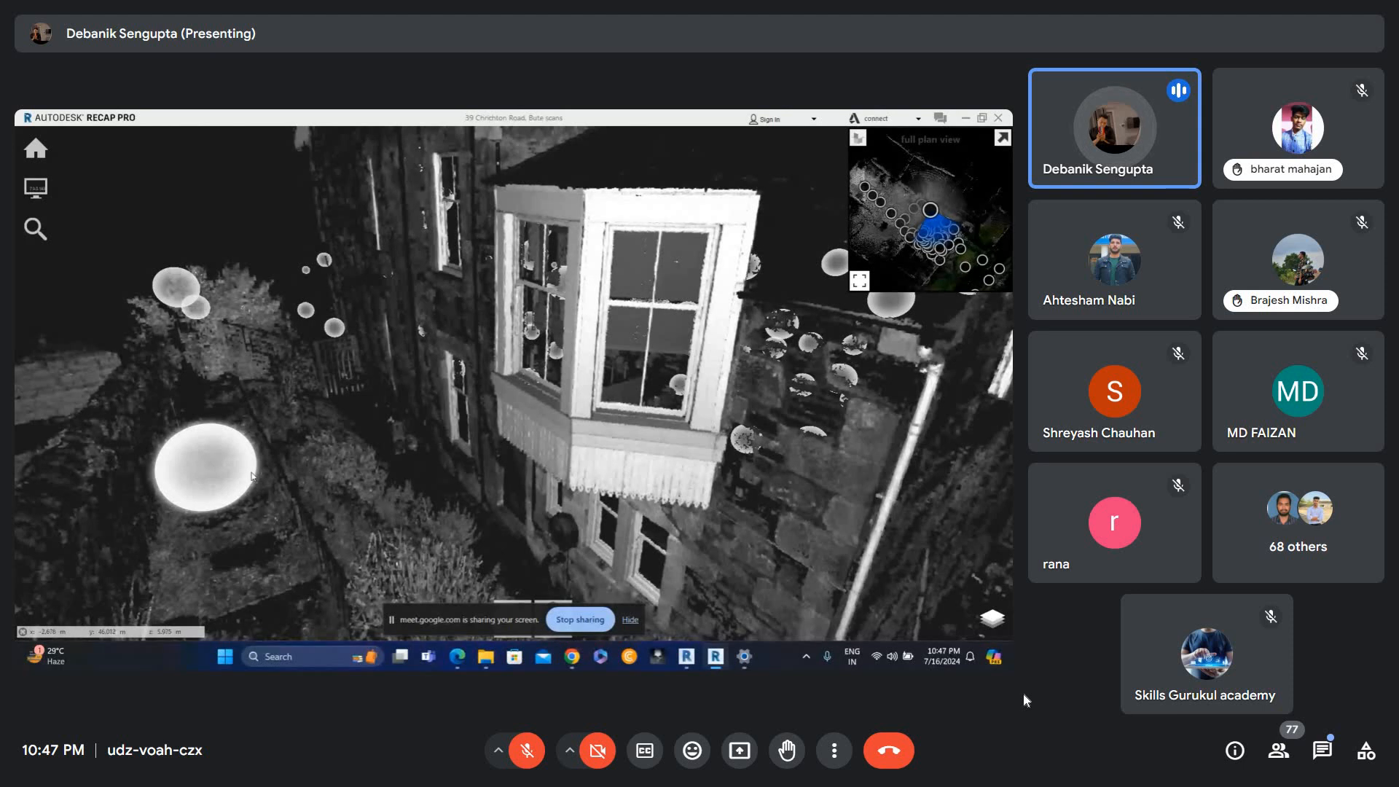
mouse_move(251, 476)
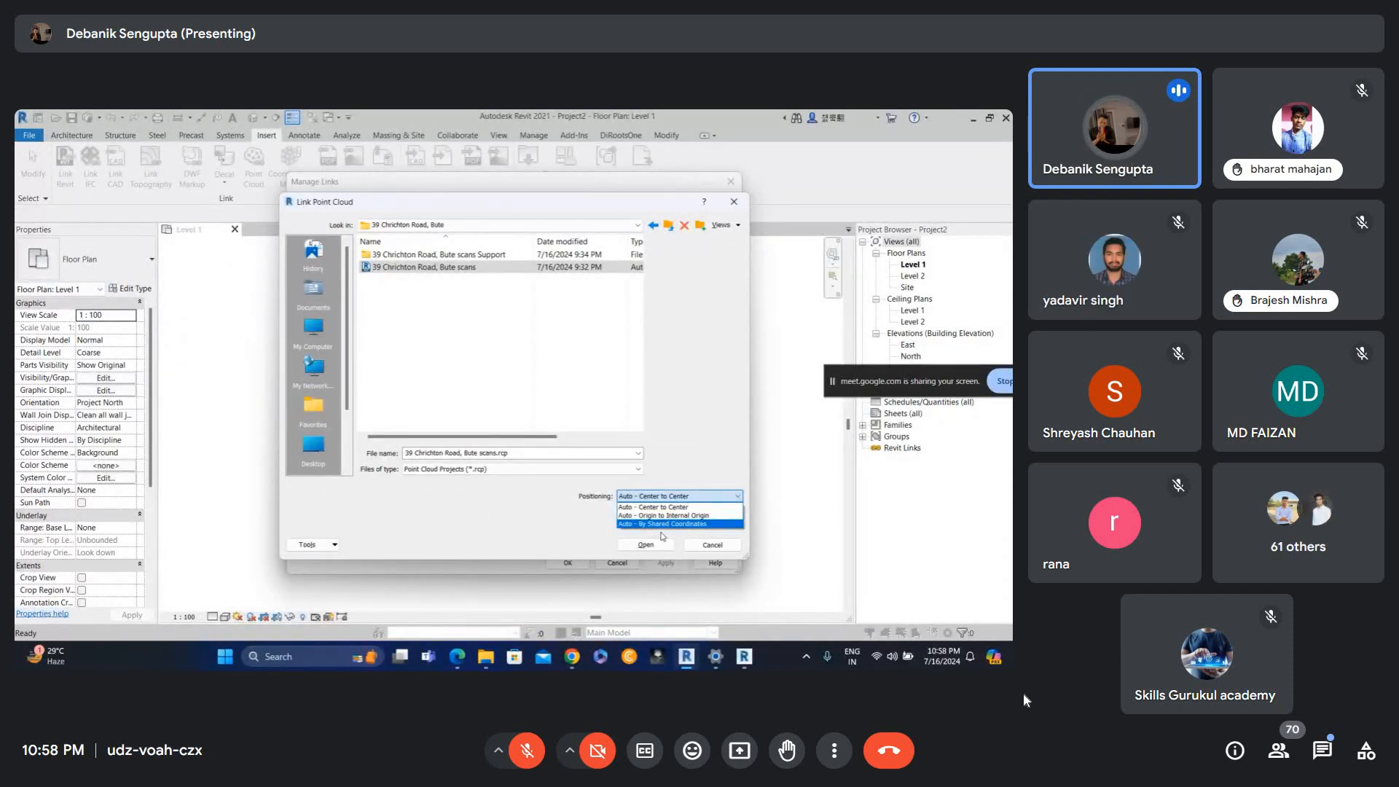
left_click(665, 515)
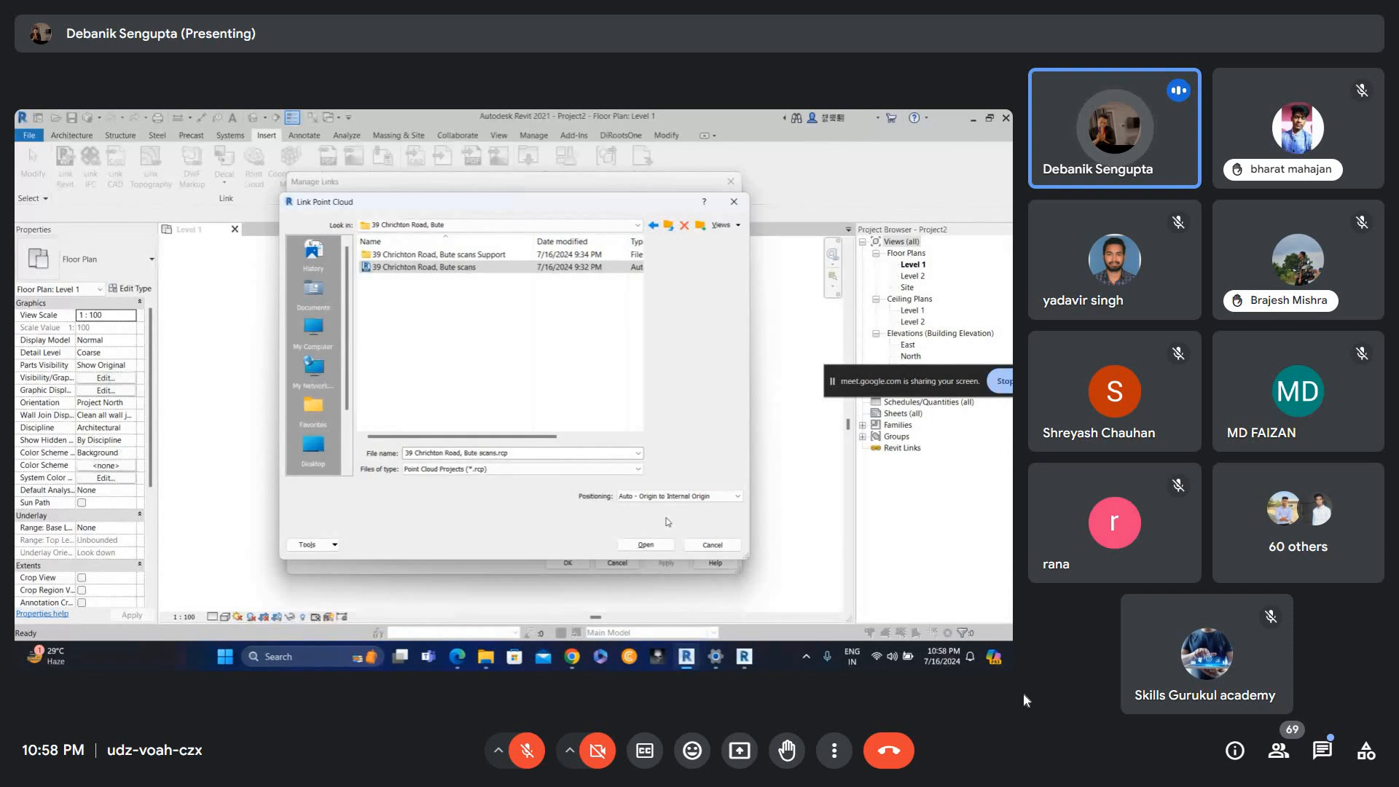
left_click(734, 202)
left_click(731, 181)
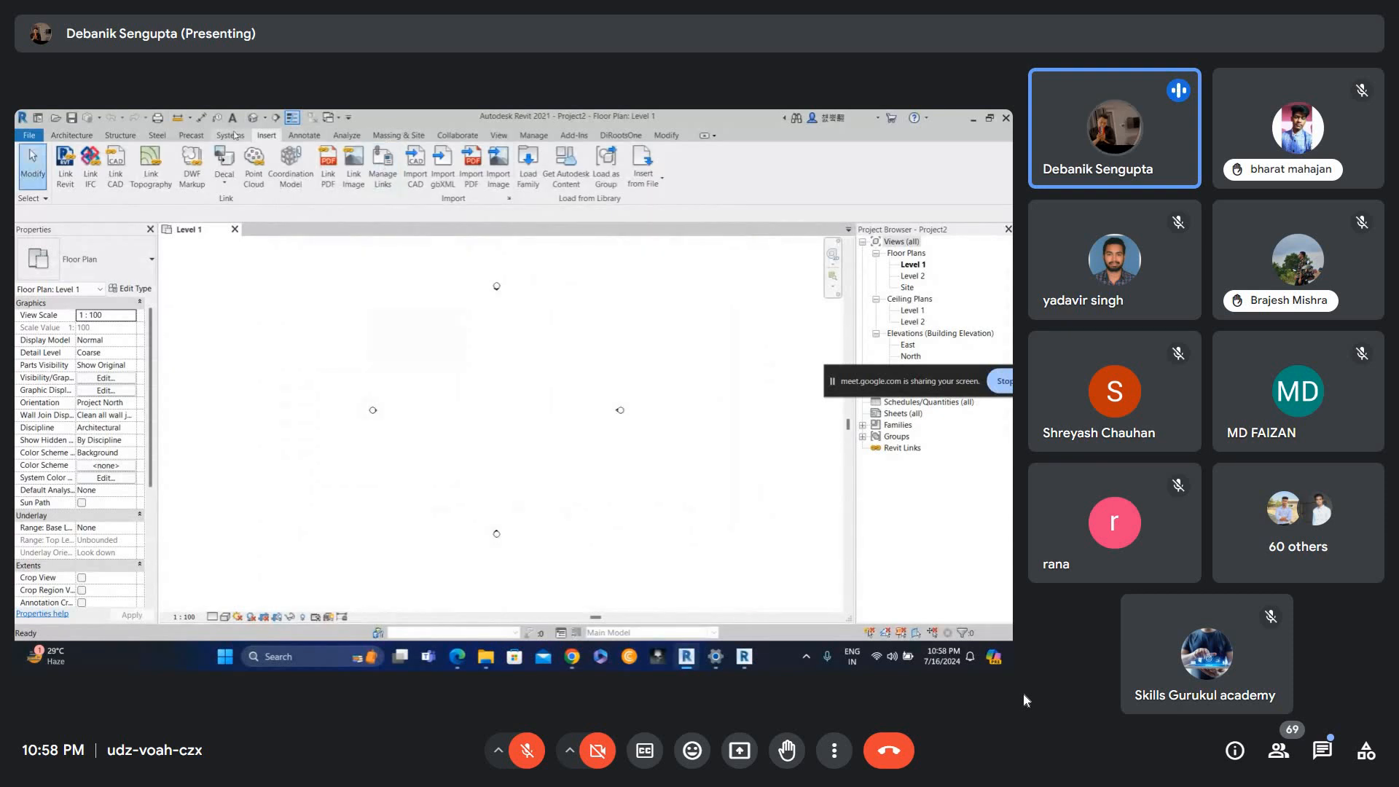
Start adding a point cloud link from Manage Links and navigate to the pasted scan folder path.
left_click(398, 186)
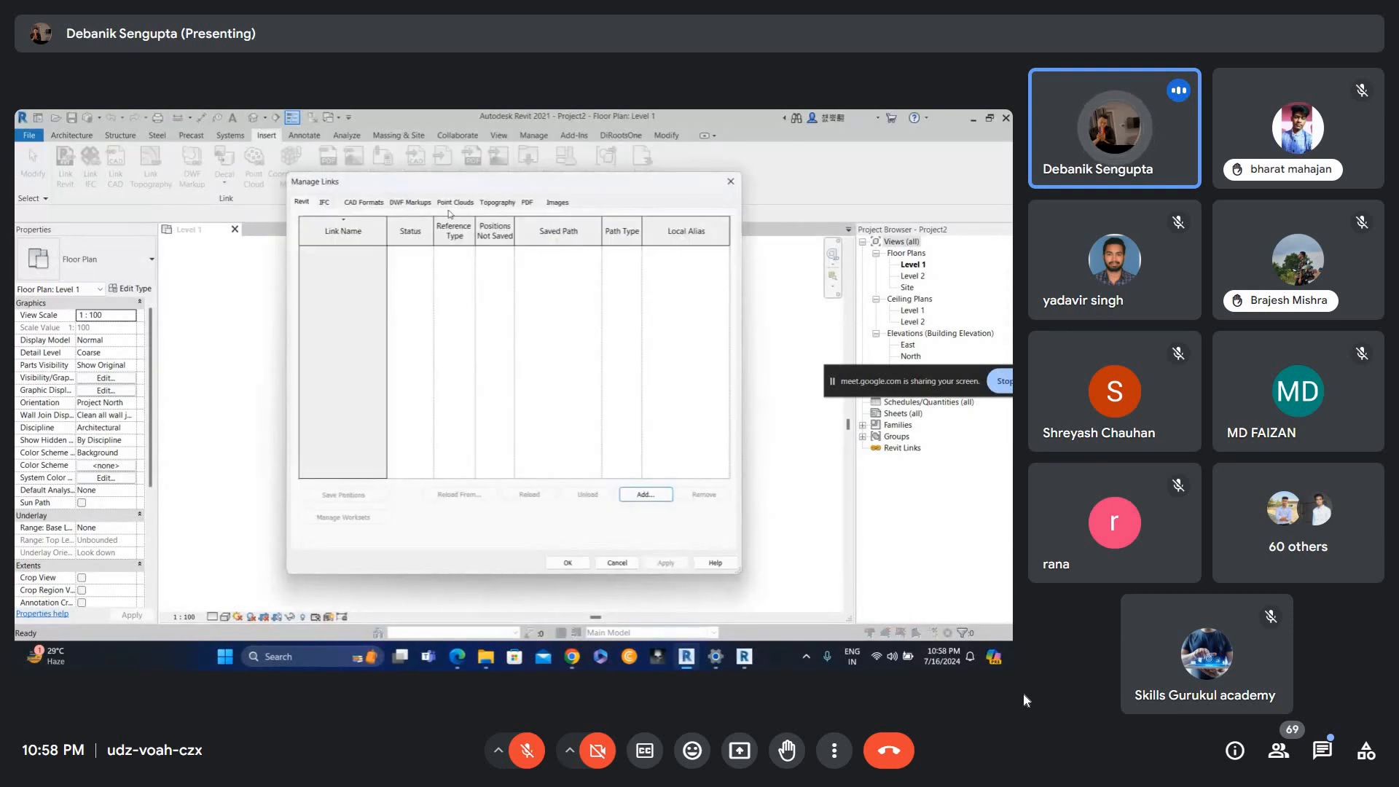
left_click(453, 202)
left_click(642, 517)
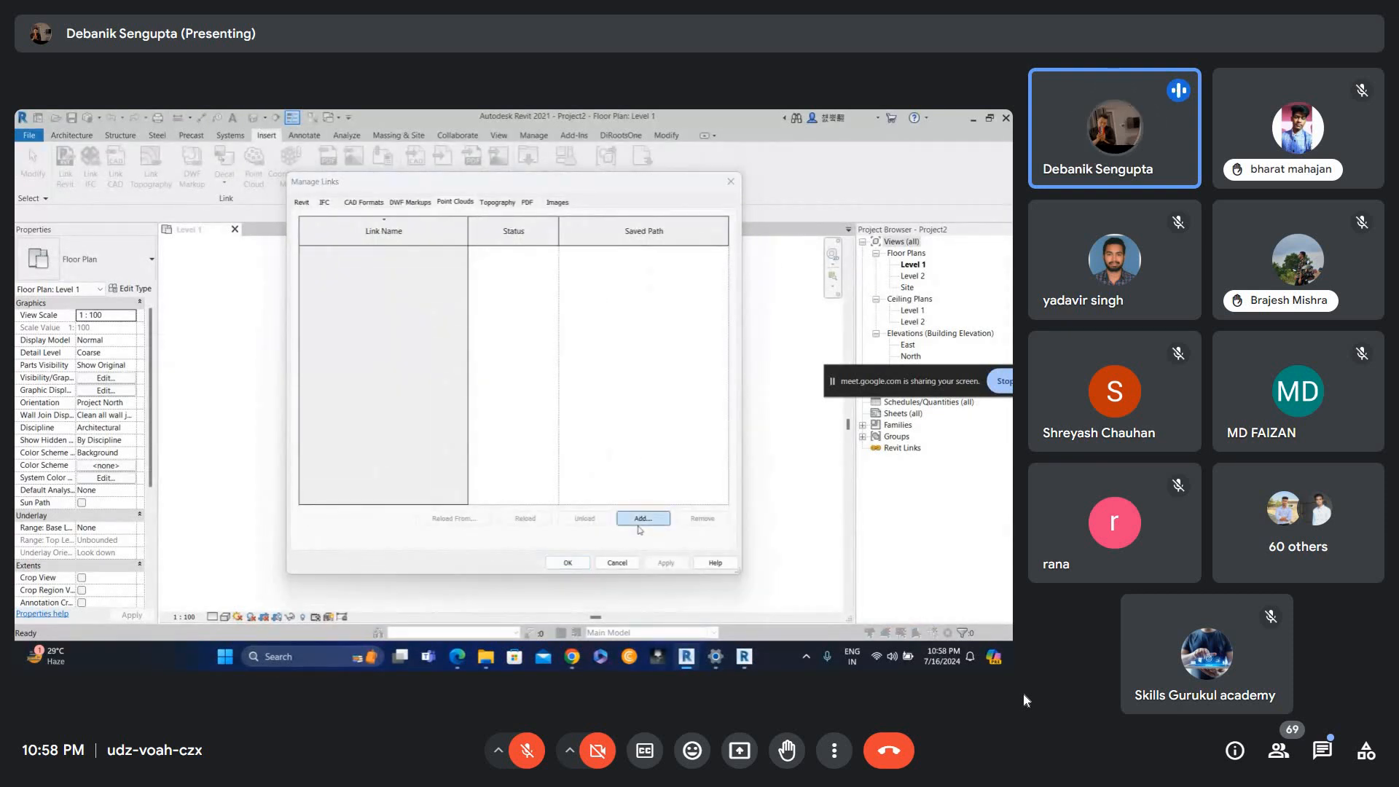
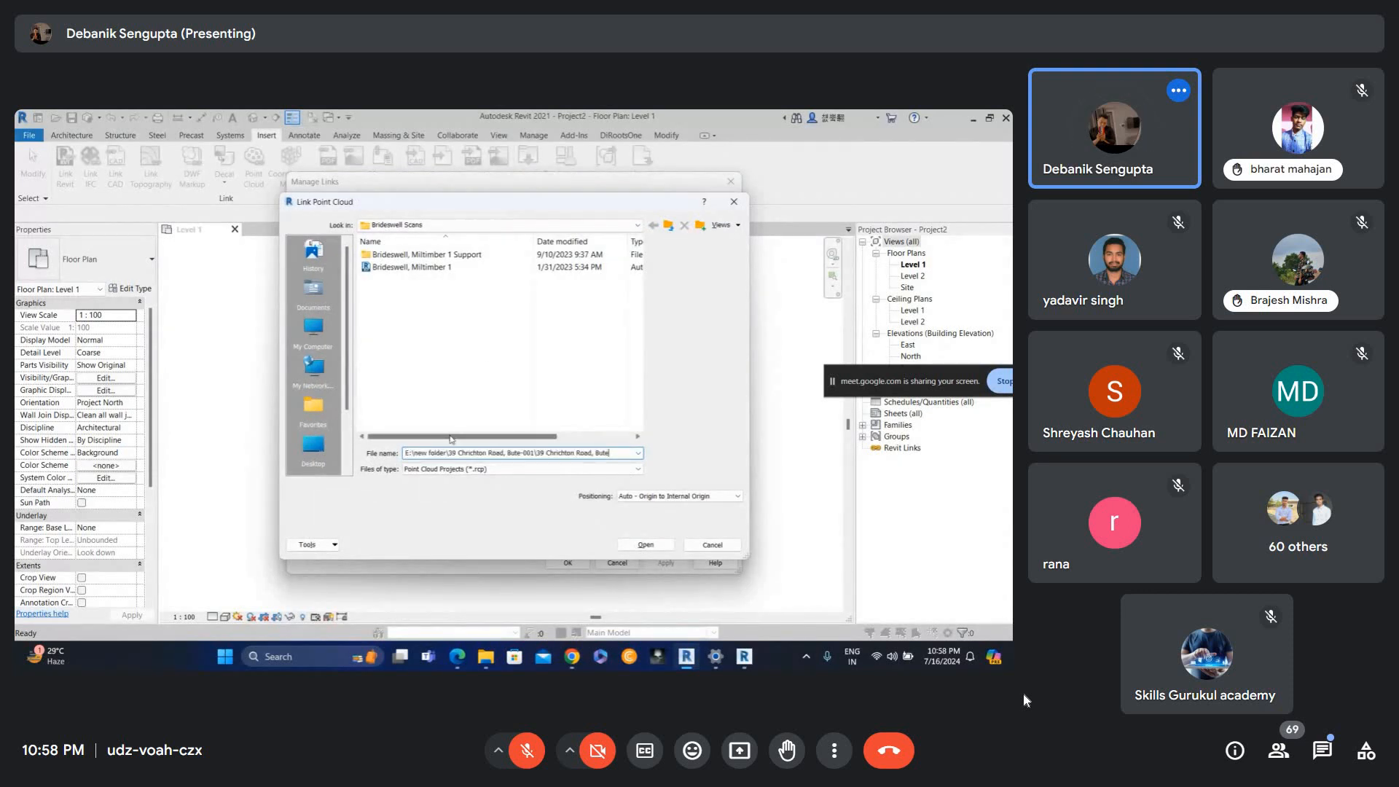
key("Return")
left_click(441, 268)
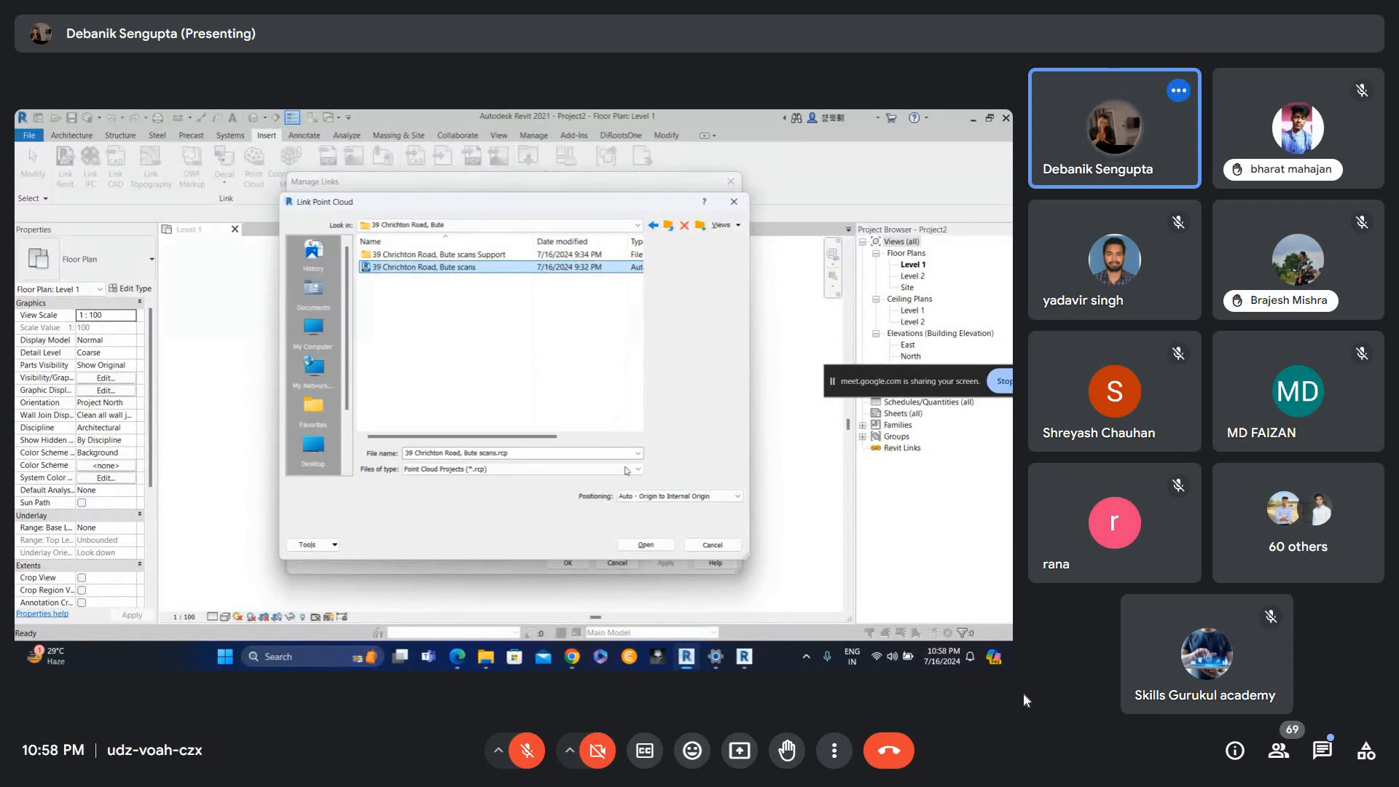
left_click(645, 495)
left_click(674, 516)
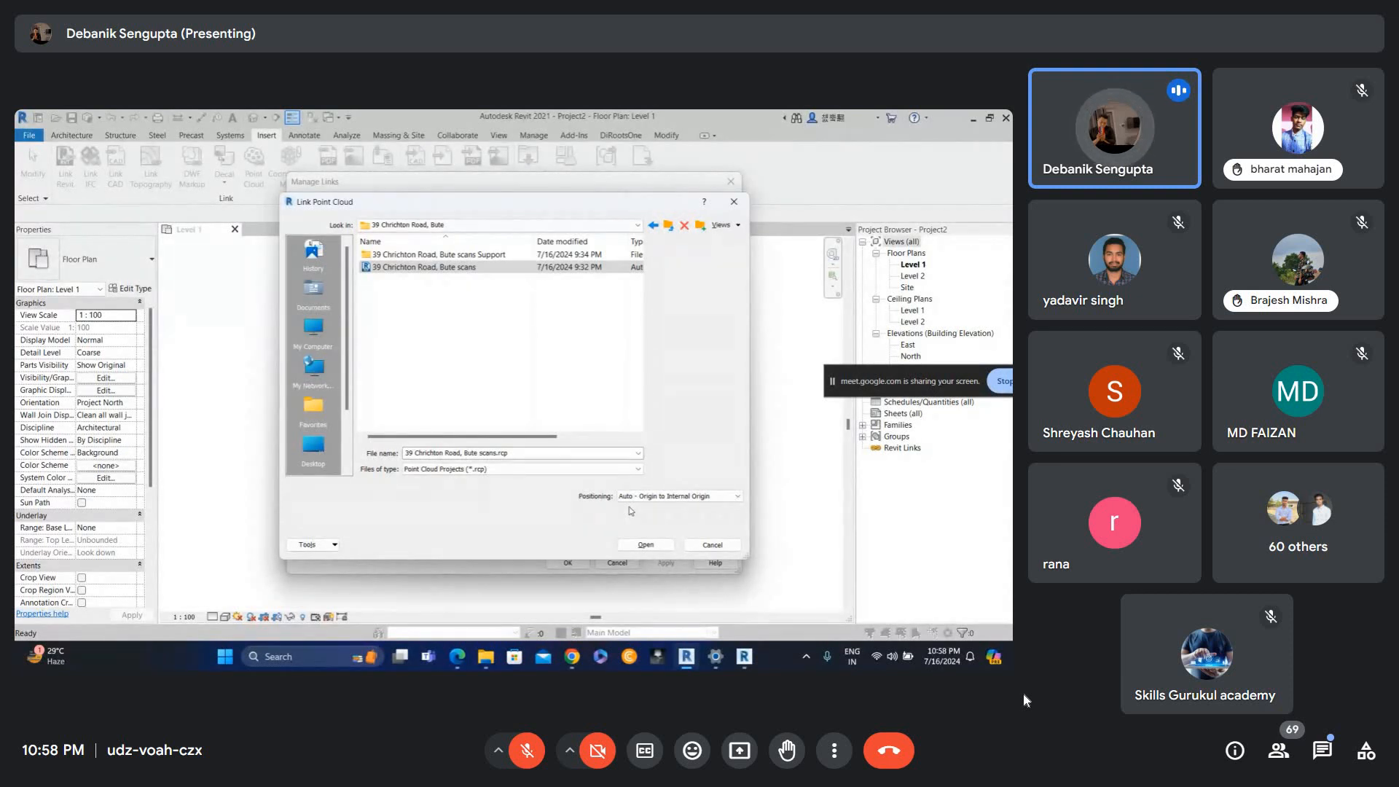
left_click(631, 545)
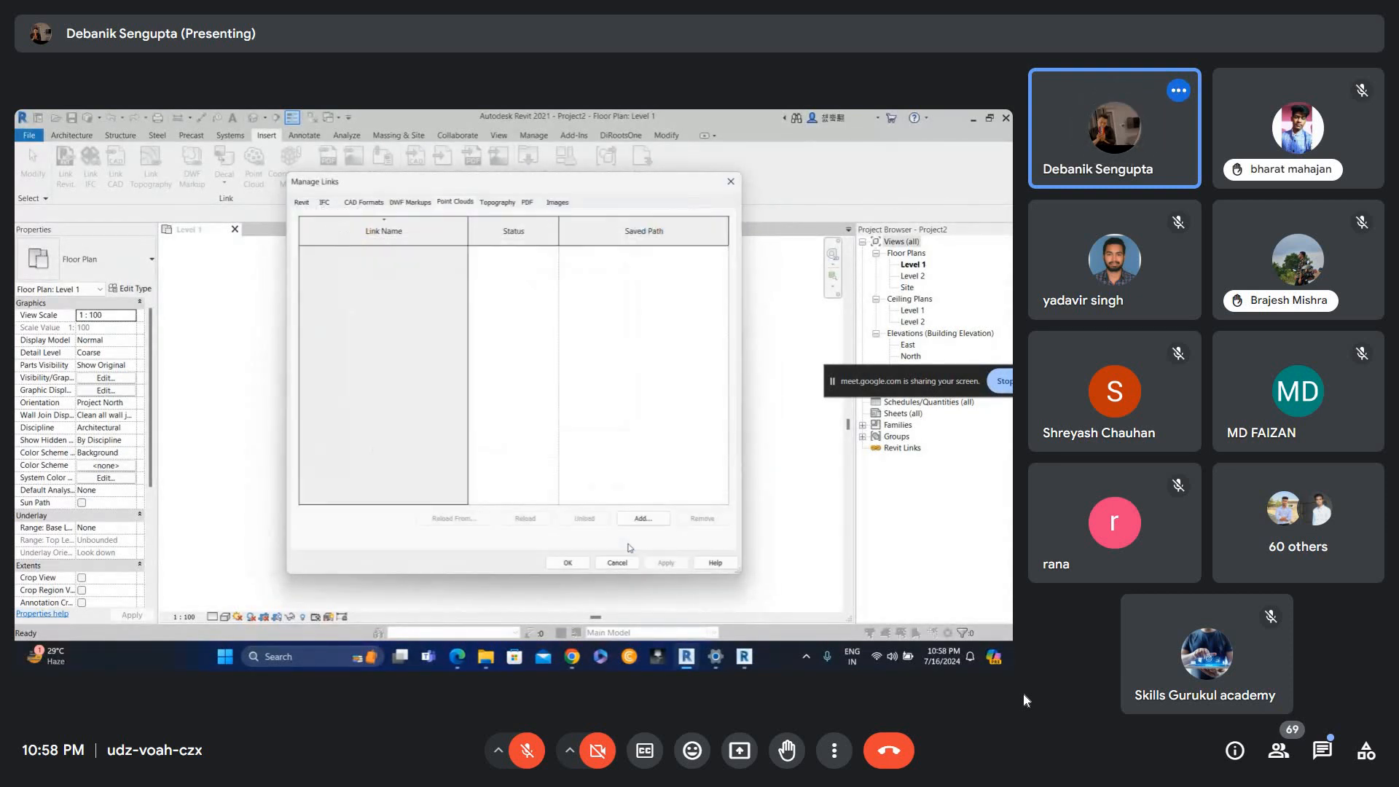
left_click(568, 562)
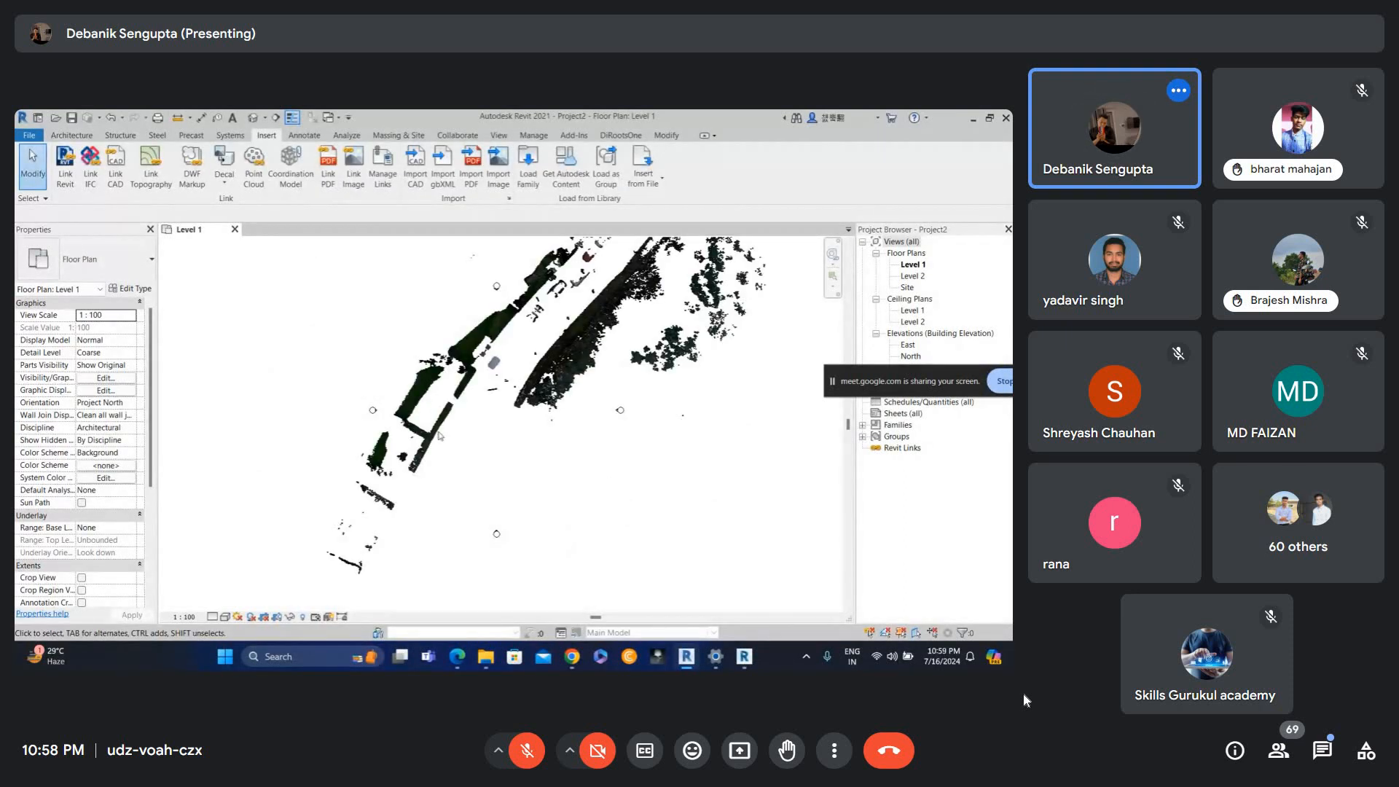
Draw a vertical section line across the point cloud in the Level 1 plan.
scroll(482, 371, "down", 1)
middle_click_drag(540, 349, 474, 425)
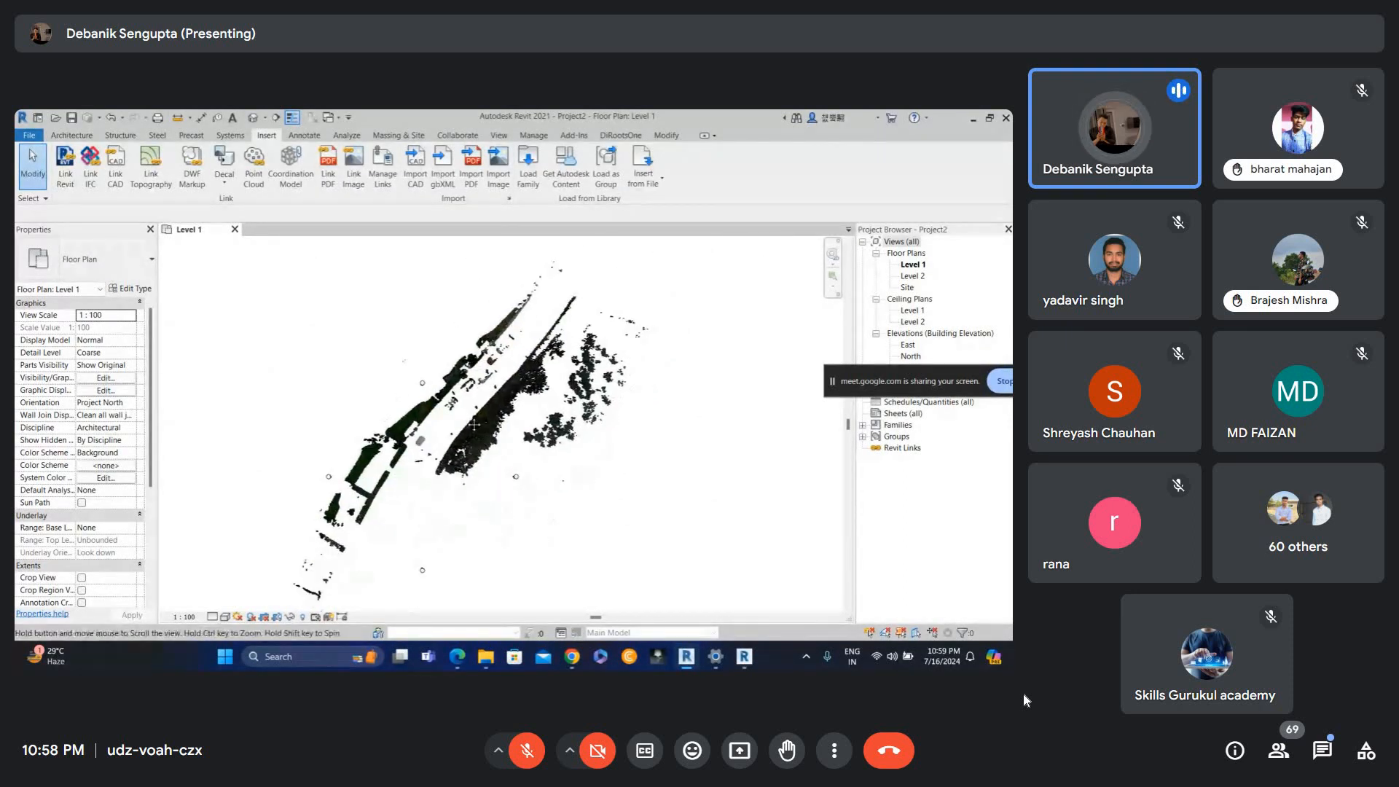
scroll(427, 541, "up", 1)
middle_click_drag(429, 537, 441, 497)
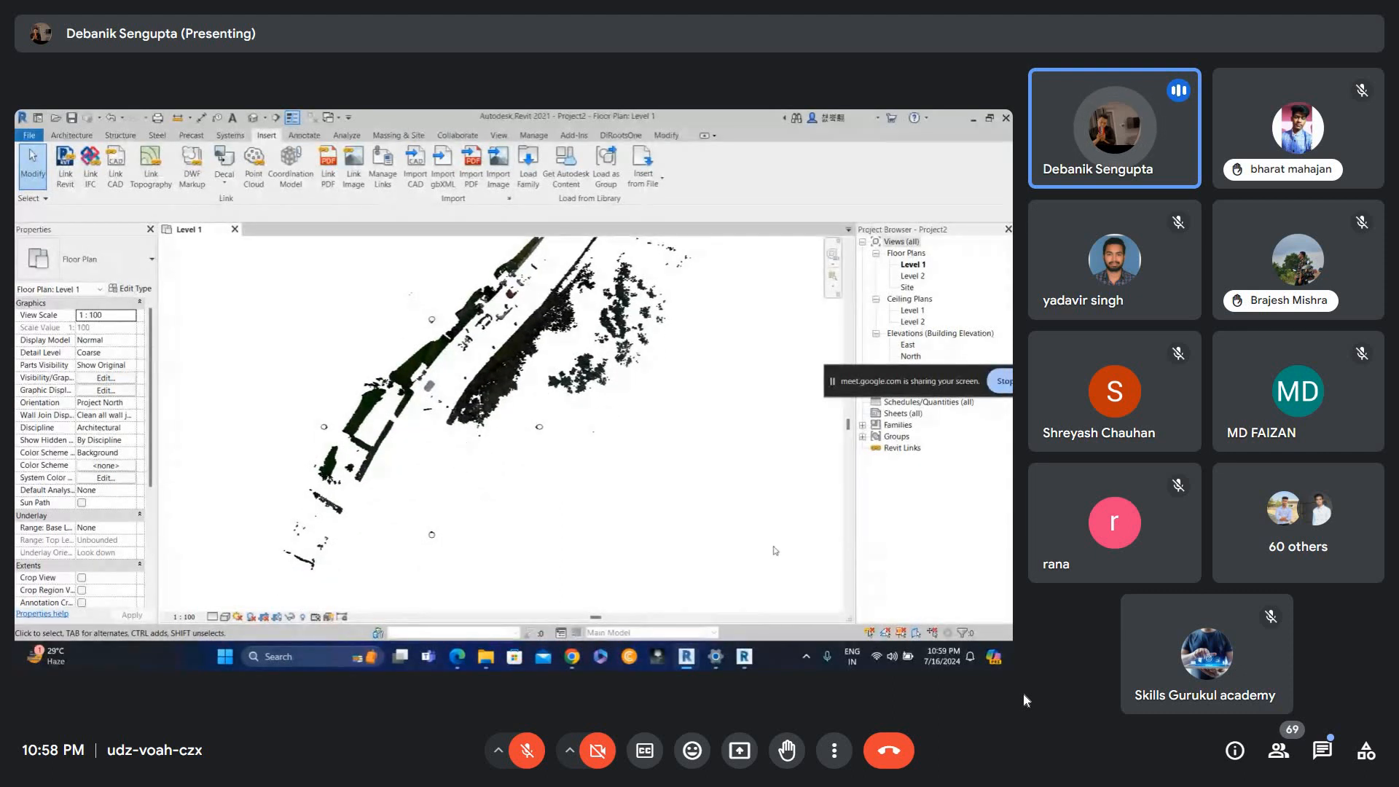
left_click(275, 117)
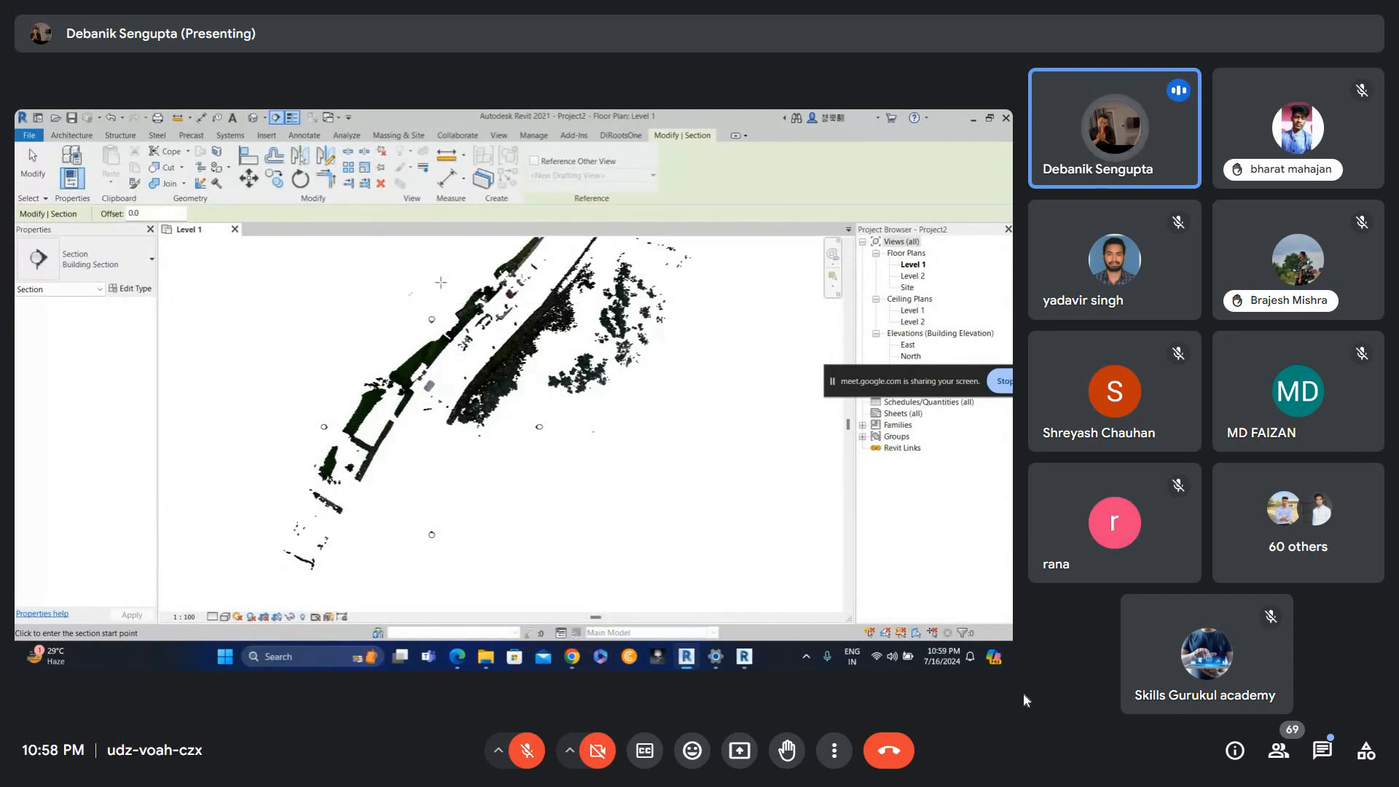
left_click(441, 282)
left_click(440, 514)
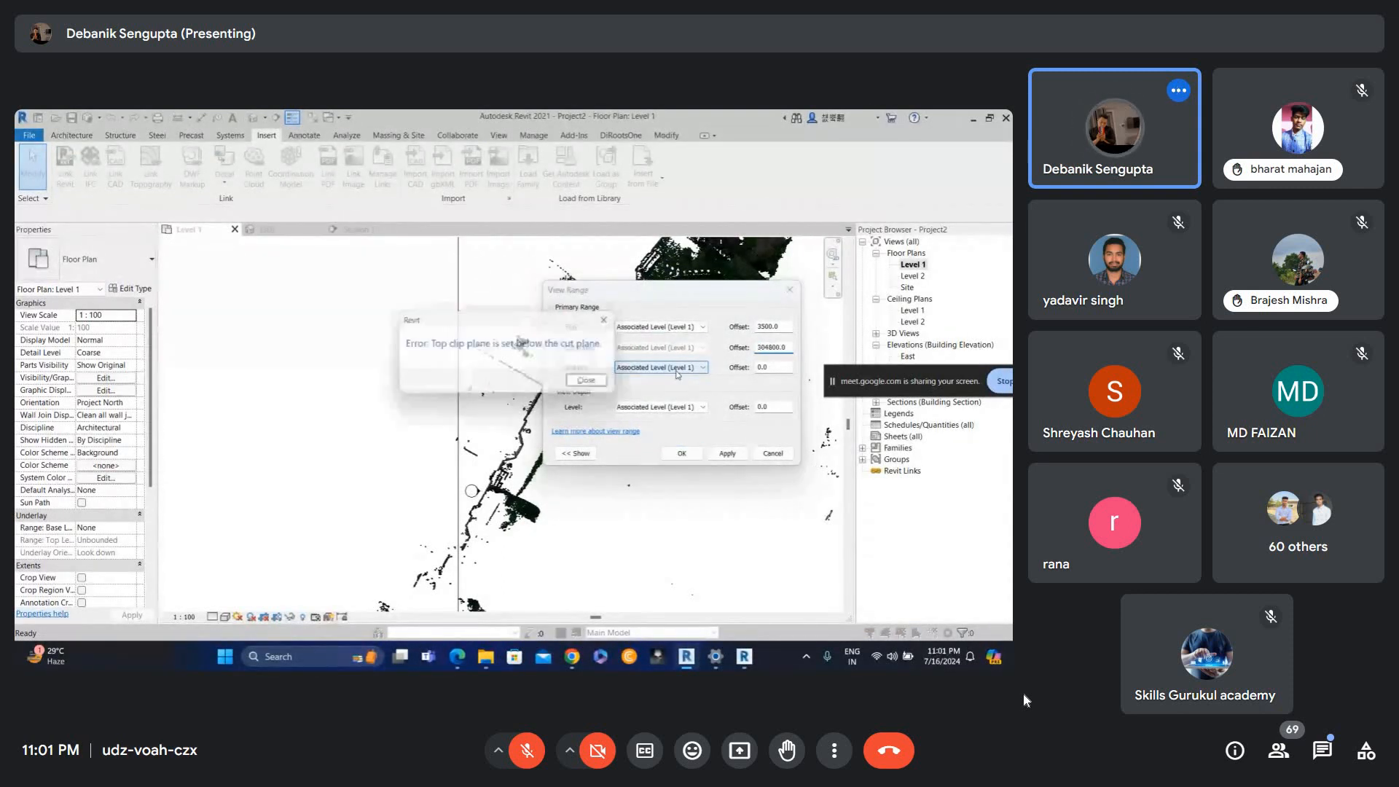
Set the view range cut plane offset to 1200.
double_click(791, 348)
type("1200")
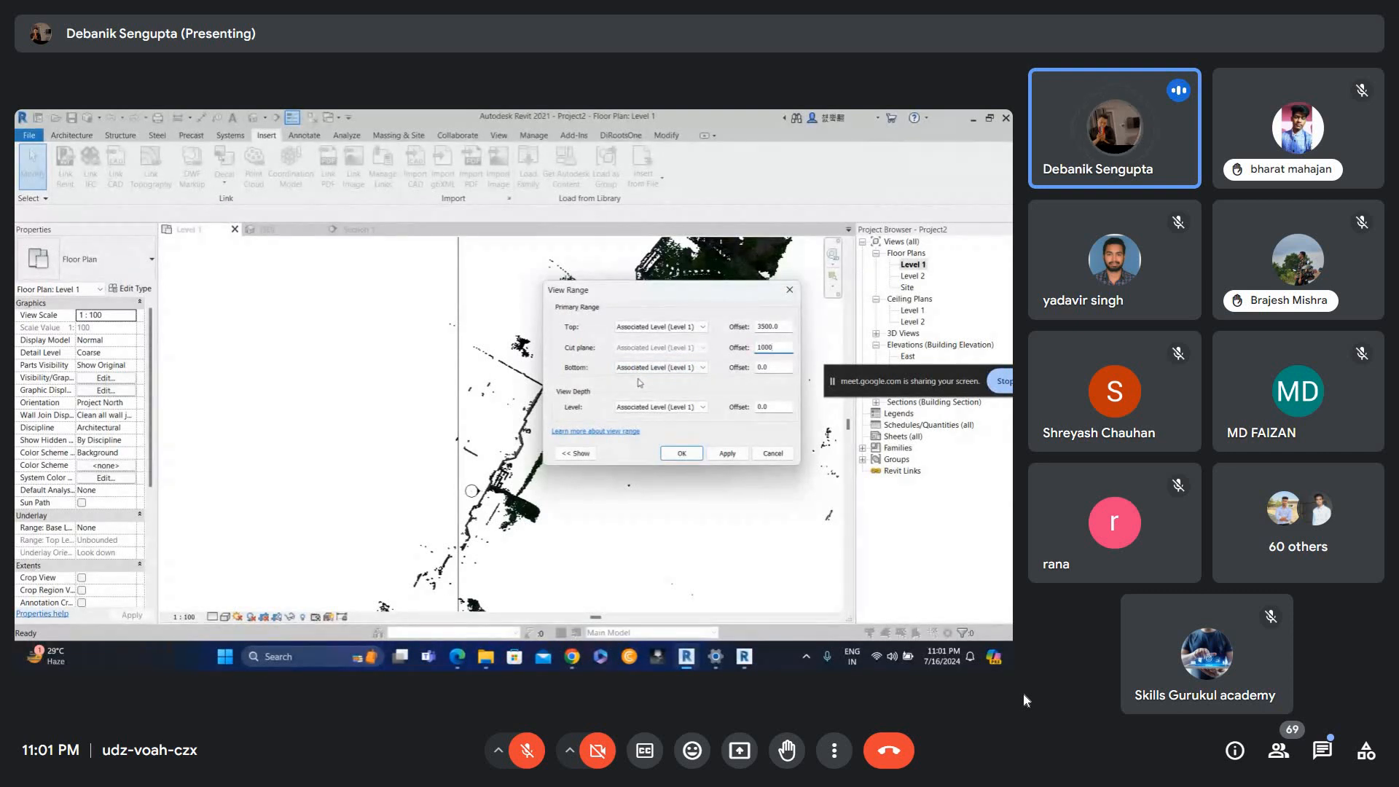
key("Return")
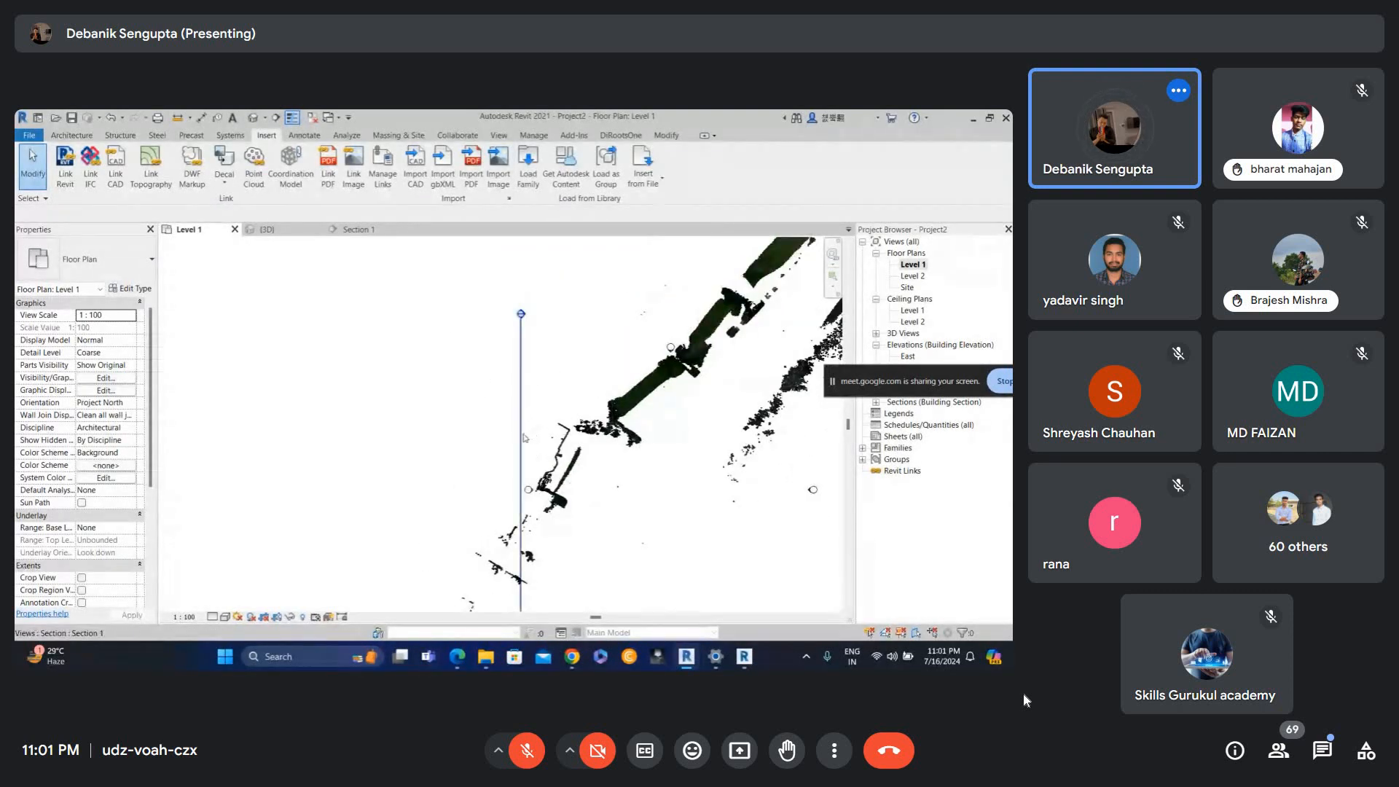
Shift the section line slightly and open the Section 1 view.
left_click(522, 423)
left_click_drag(524, 418, 504, 388)
left_click(459, 297)
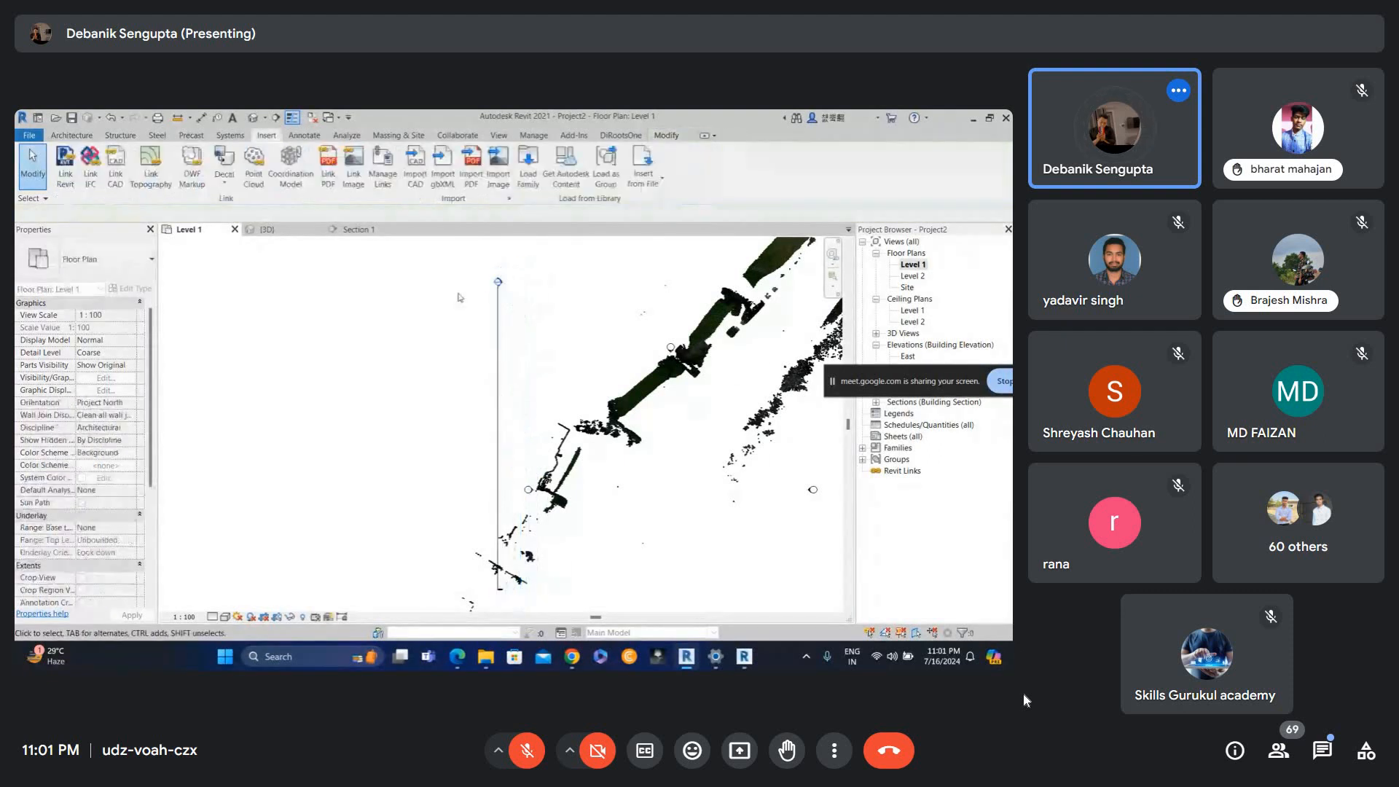
double_click(500, 287)
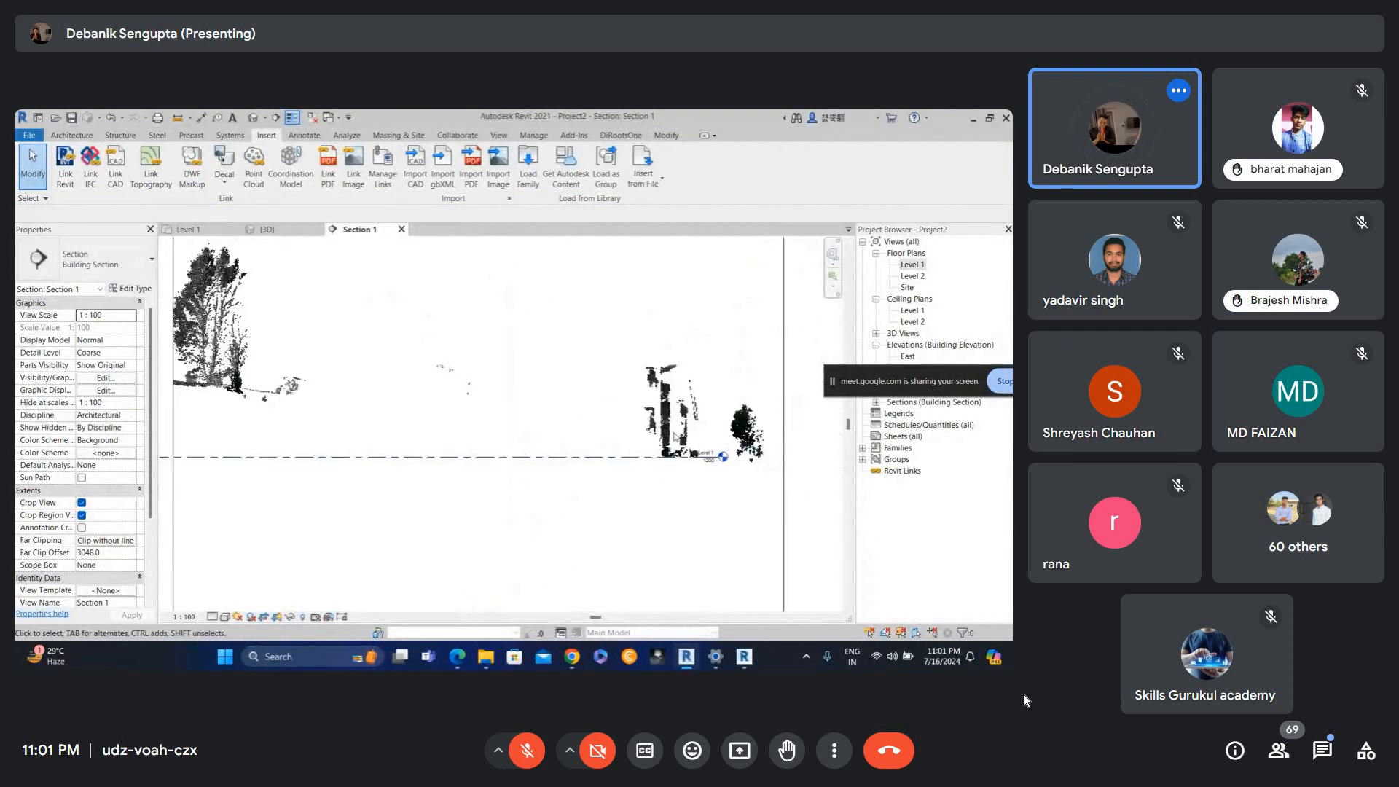
Return to the Level 1 floor plan.
double_click(913, 255)
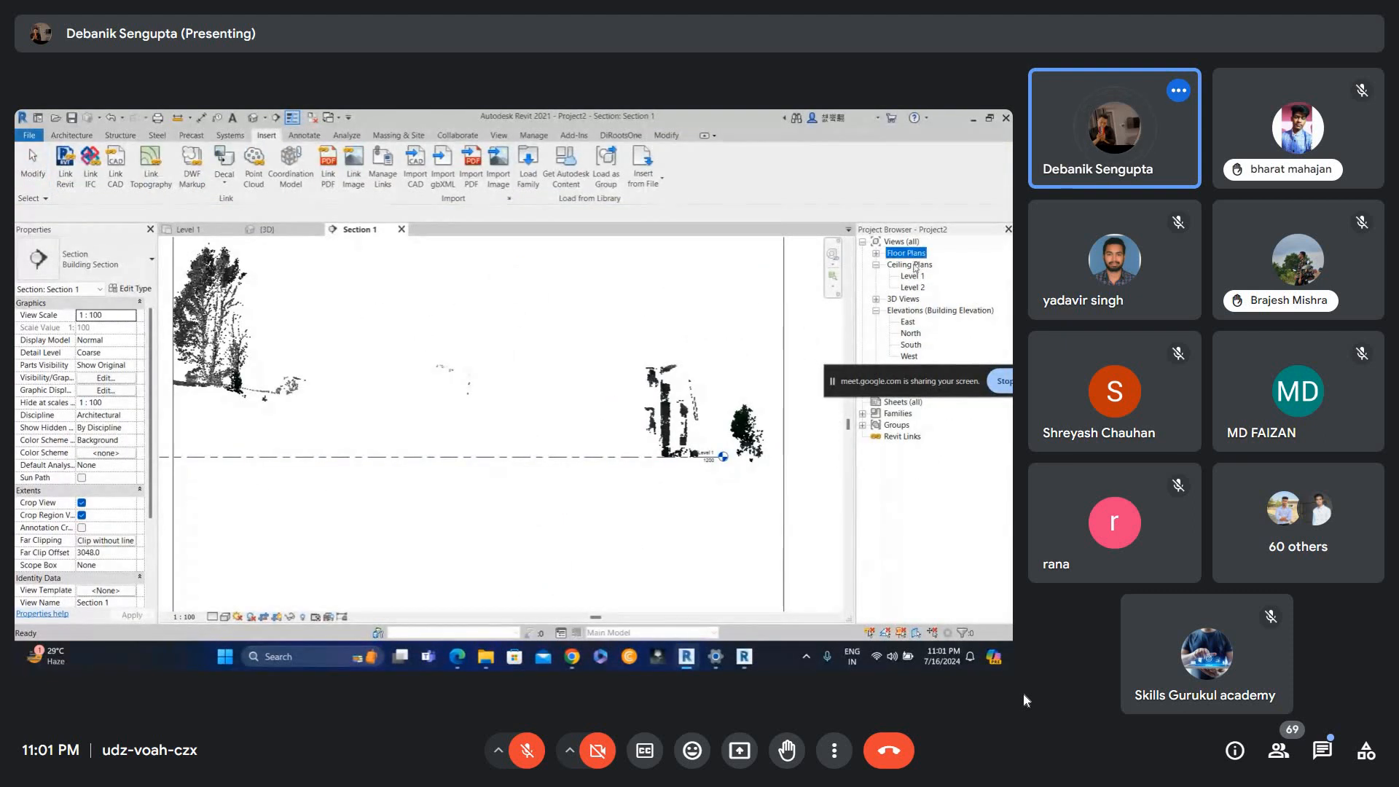
double_click(912, 255)
double_click(912, 265)
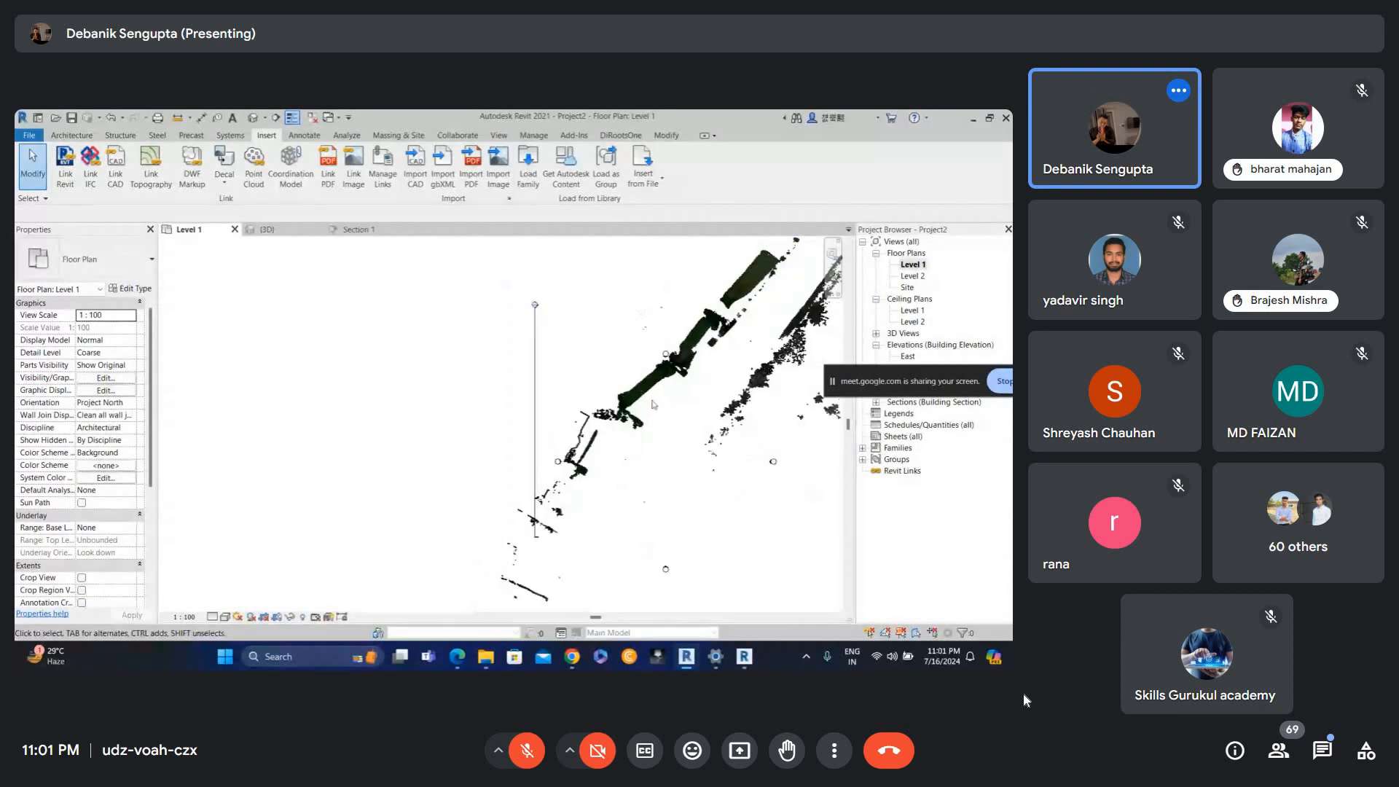
Move the section line across the building and reopen the section view.
left_click_drag(529, 442, 564, 471)
double_click(566, 380)
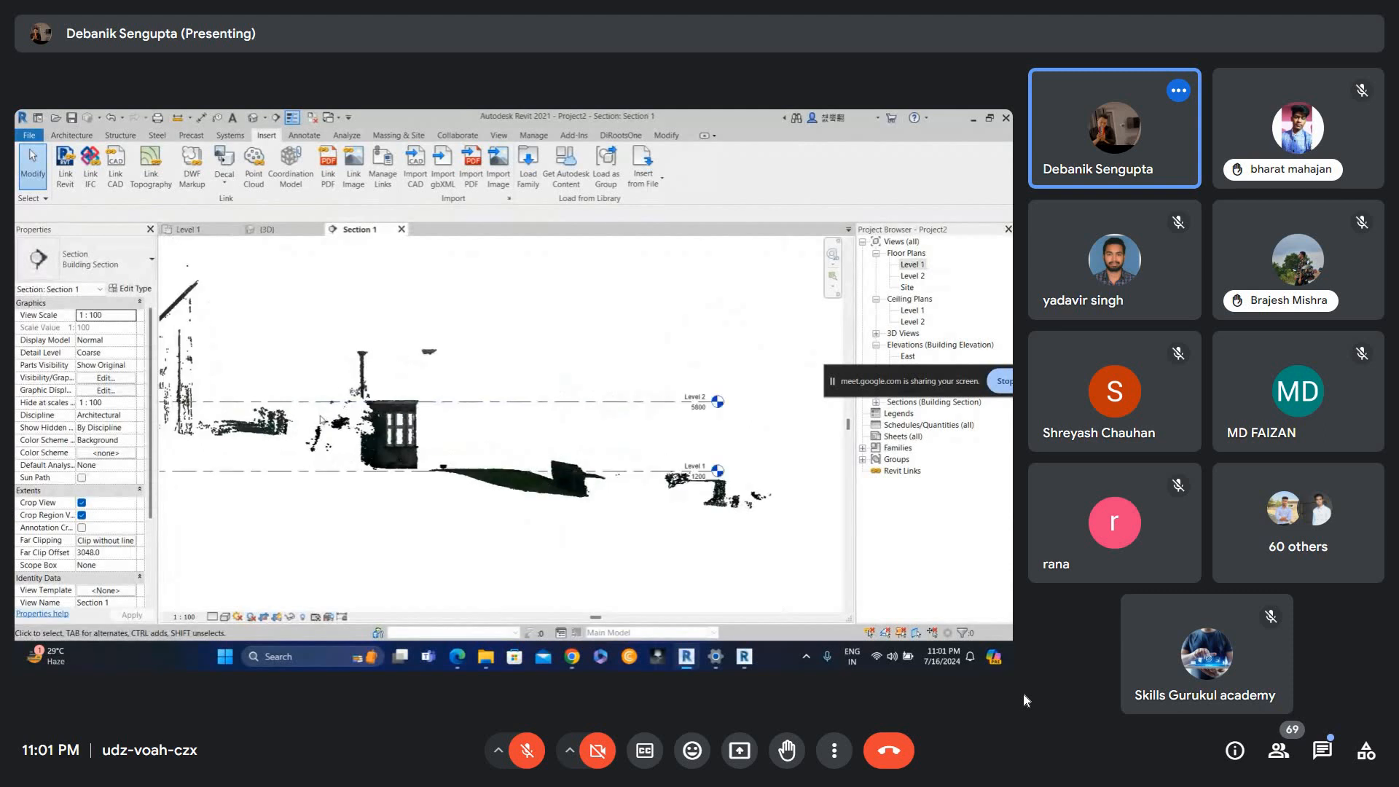
Open the default 3D view of the linked point cloud.
left_click(252, 117)
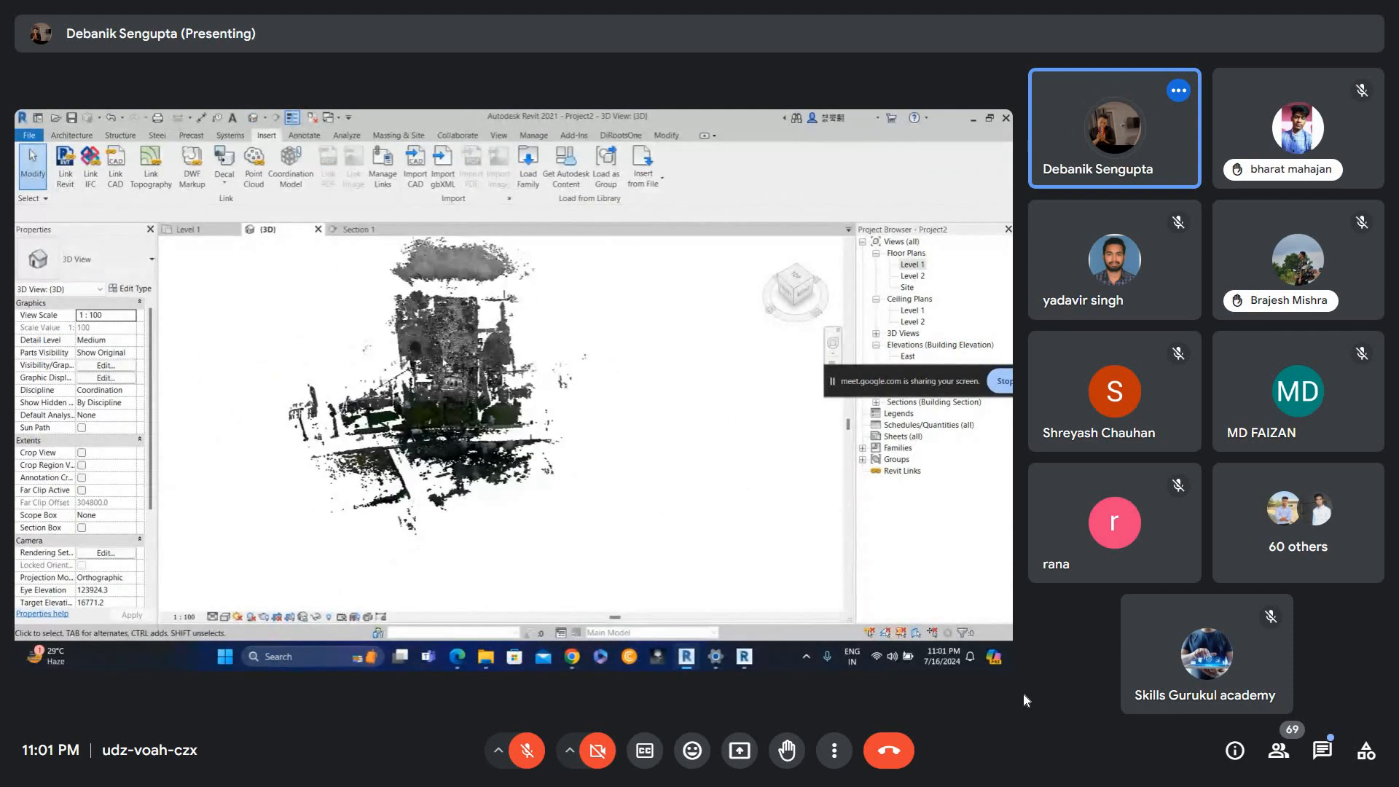
scroll(452, 405, "up", 5)
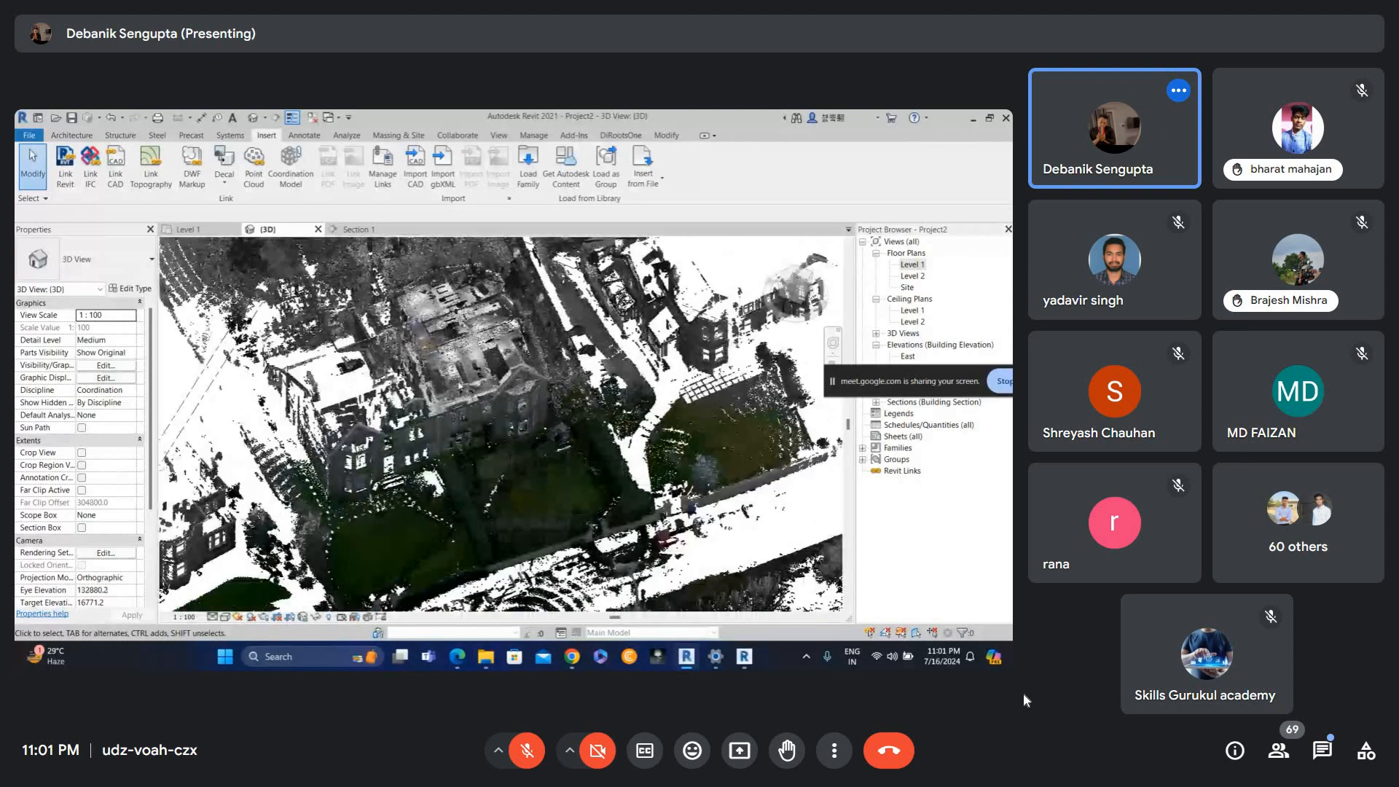
scroll(464, 392, "down", 4)
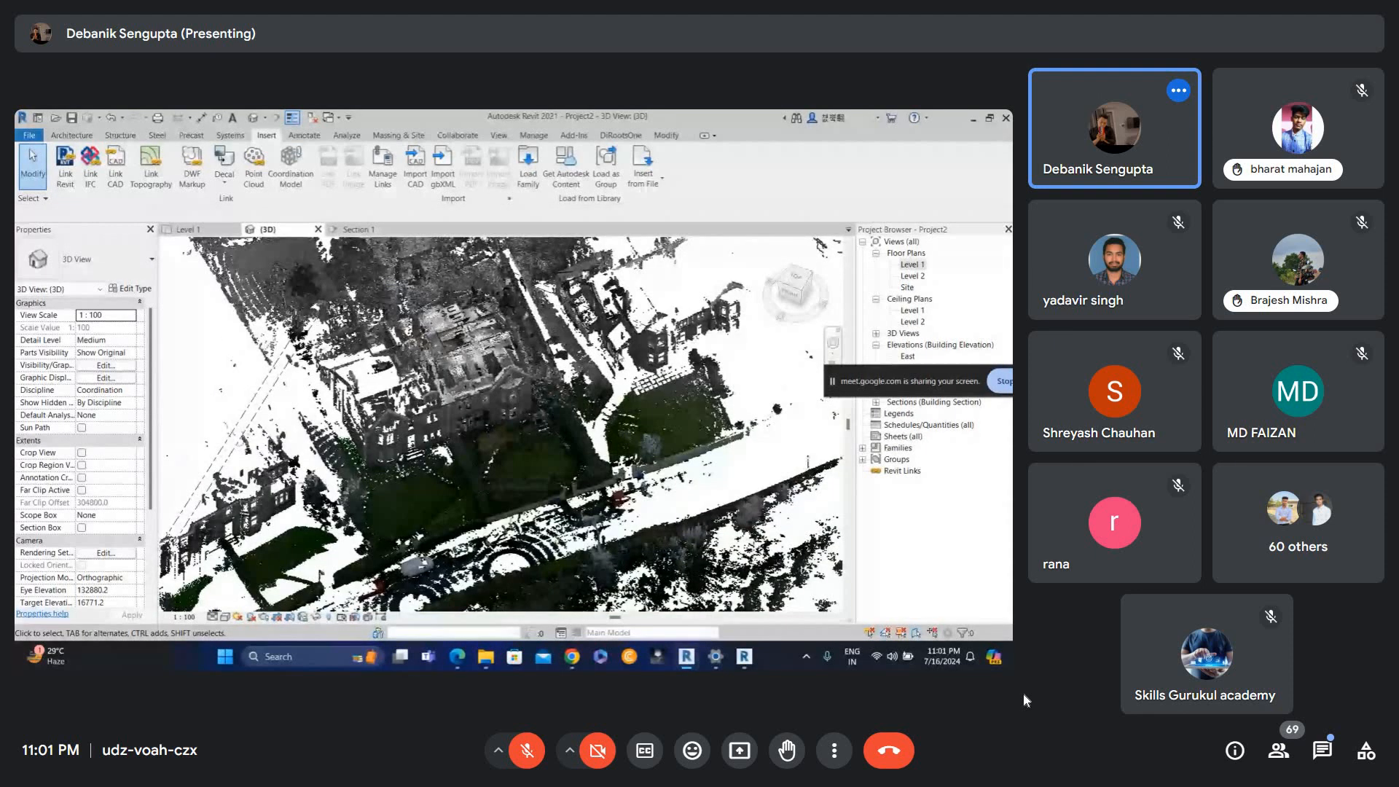
Draw a Generic - 200mm wall about 6700 mm long in the 3D view and select it.
key("w")
key("a")
scroll(502, 427, "up", 1)
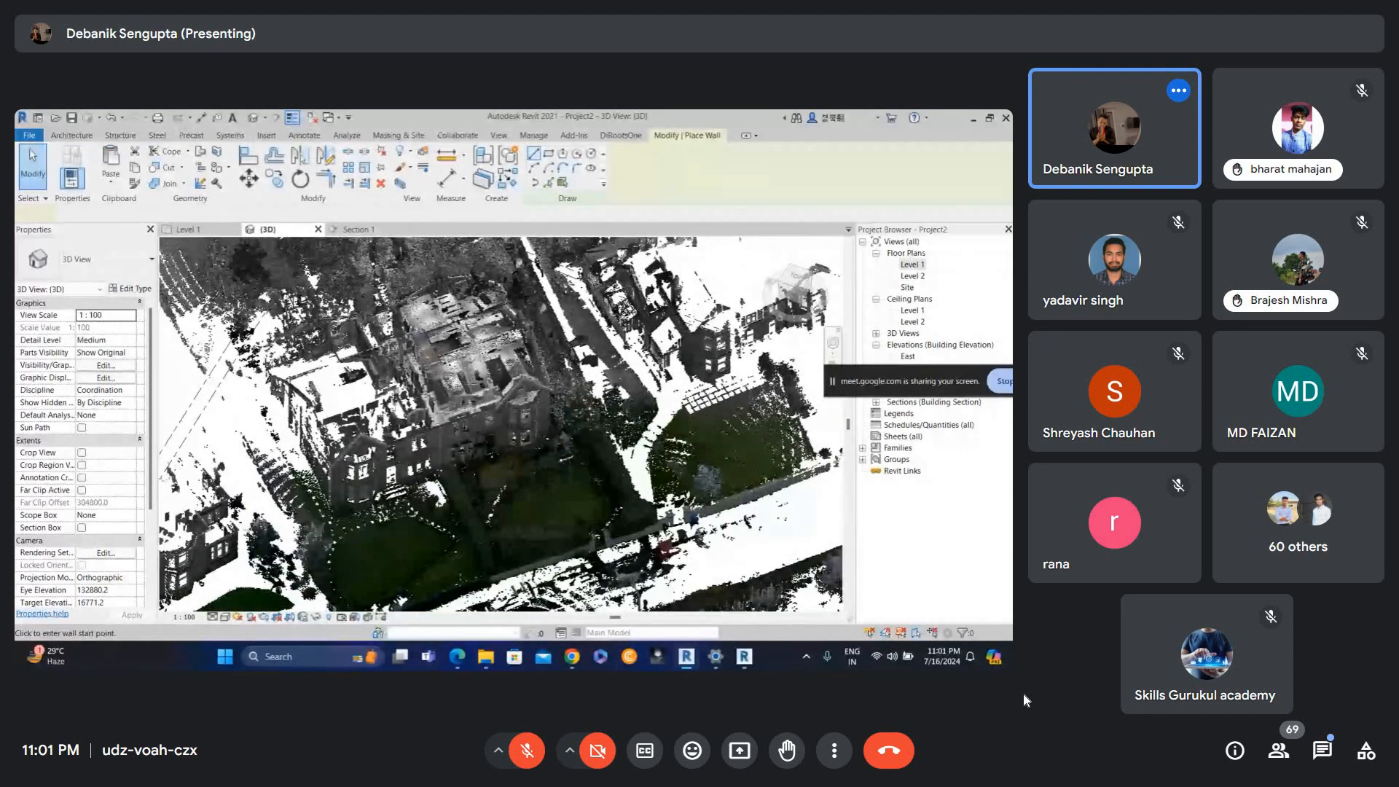
scroll(503, 426, "up", 1)
left_click(500, 443)
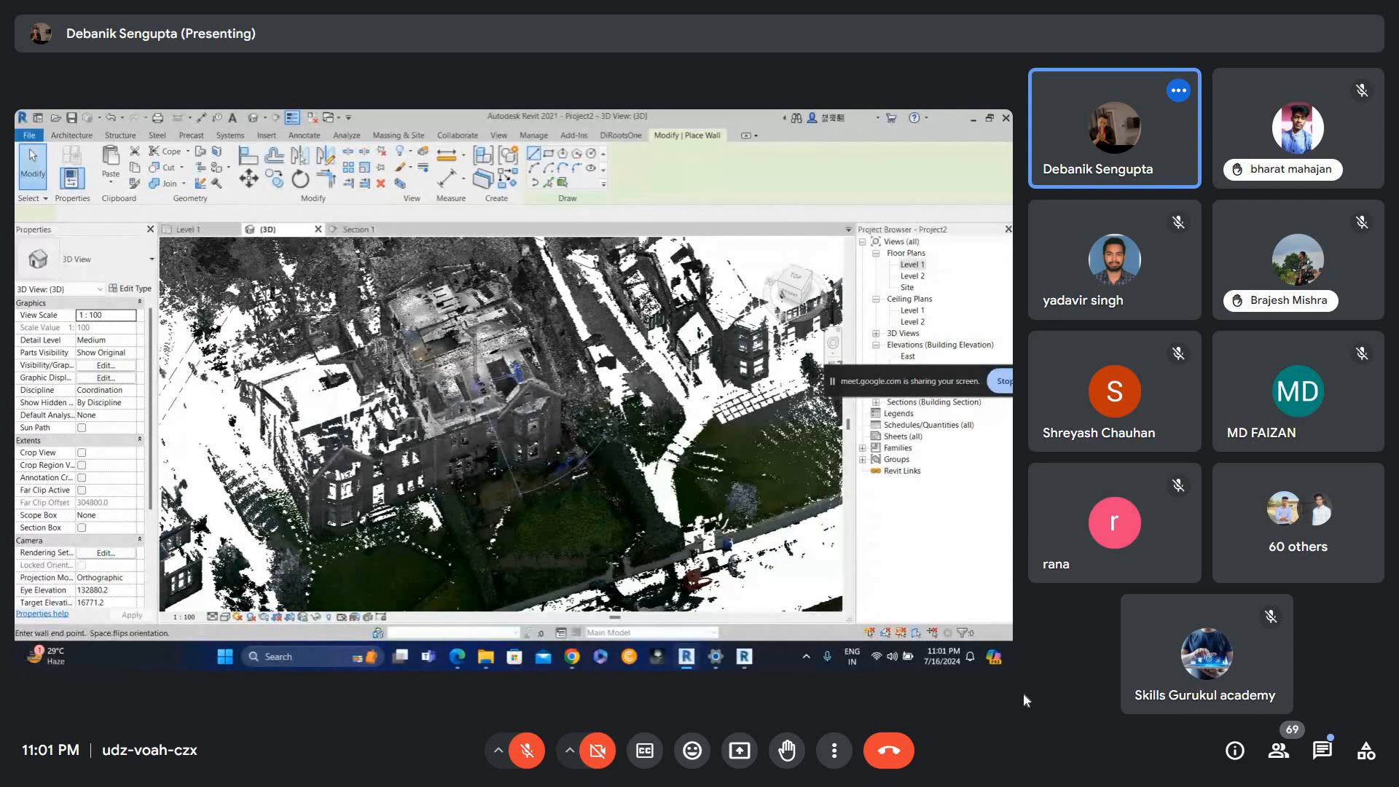
left_click(472, 384)
key("Escape")
key("Escape")
left_click(497, 390)
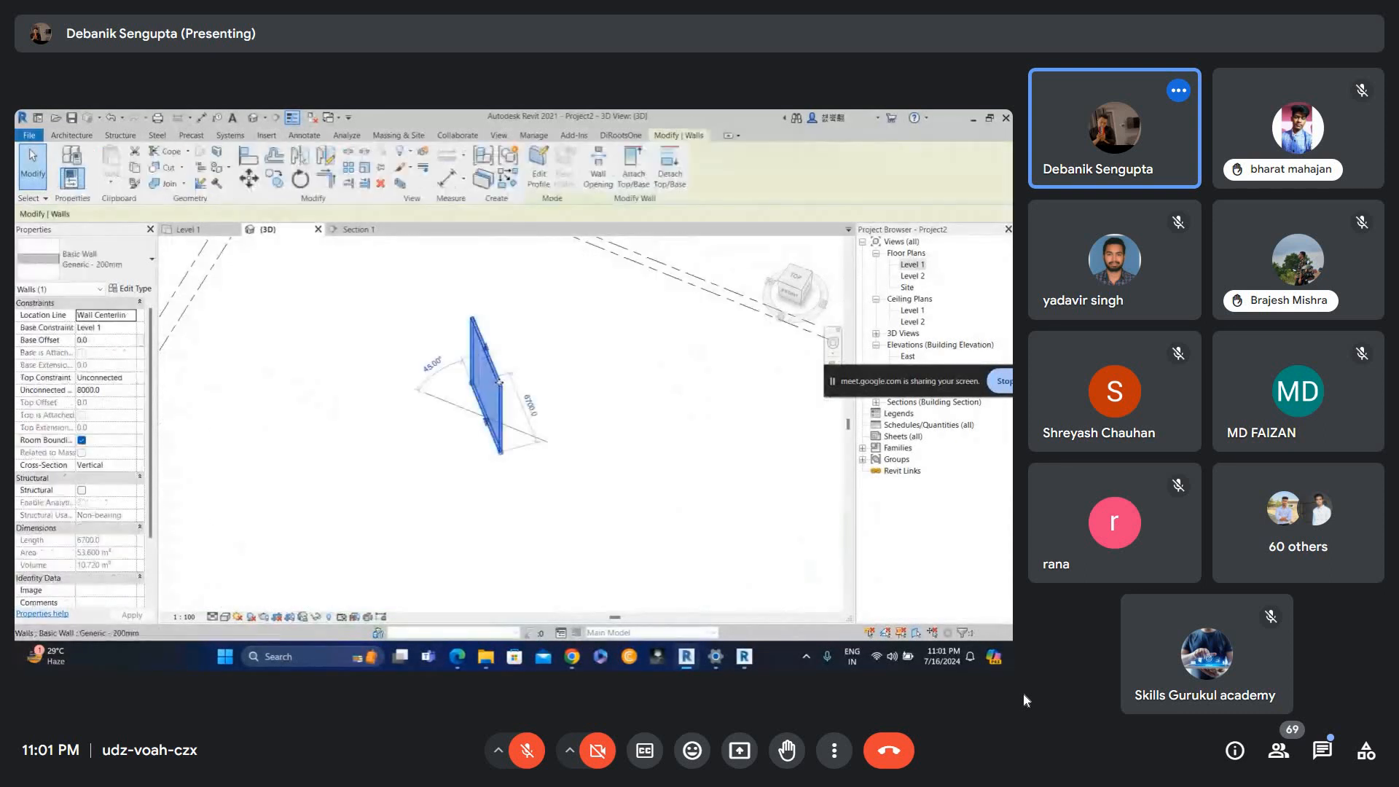
Temporarily isolate the selected wall in the 3D view.
key("h")
key("i")
scroll(484, 344, "up", 4)
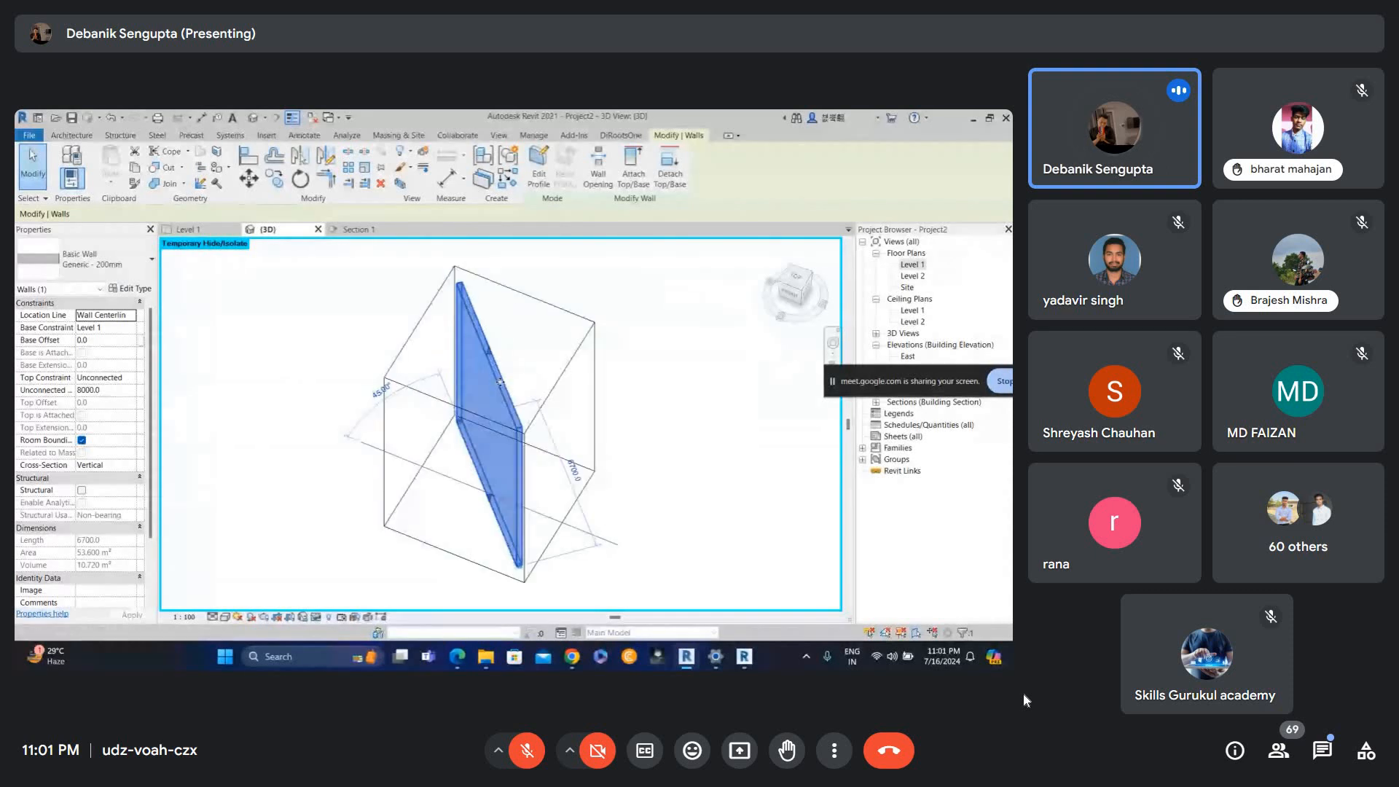
key("Escape")
scroll(510, 392, "down", 2)
scroll(492, 416, "down", 1)
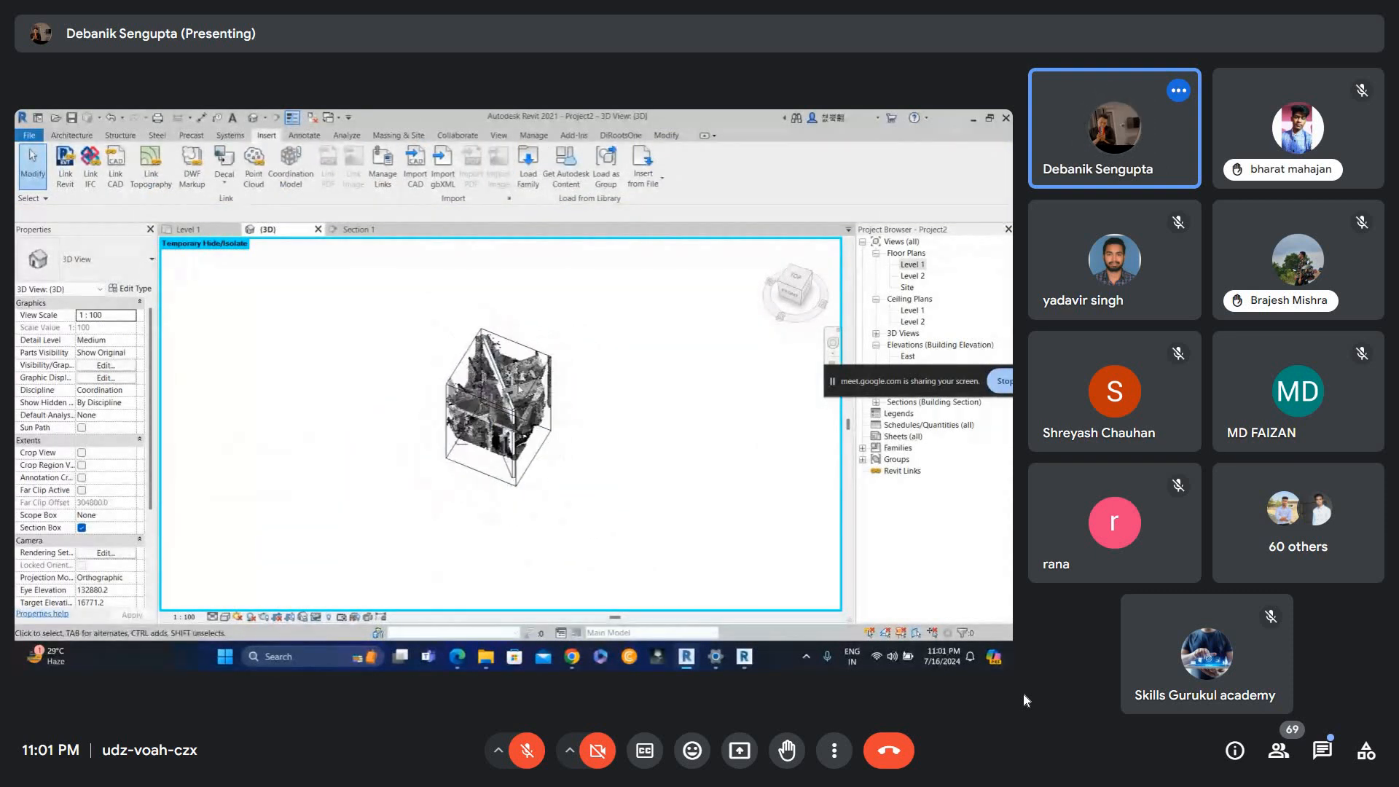
Open the Level 1 floor plan.
left_click(910, 265)
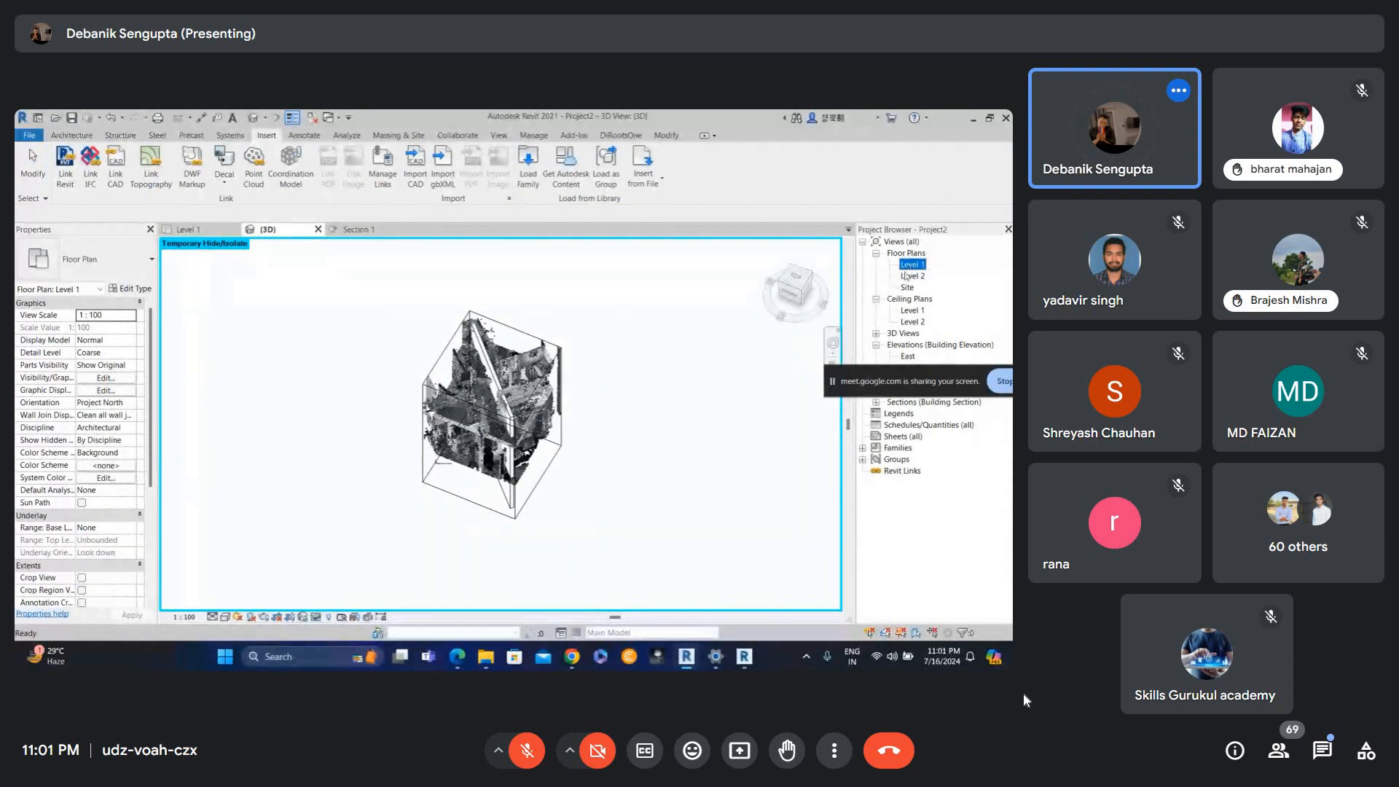
double_click(911, 266)
scroll(641, 371, "up", 3)
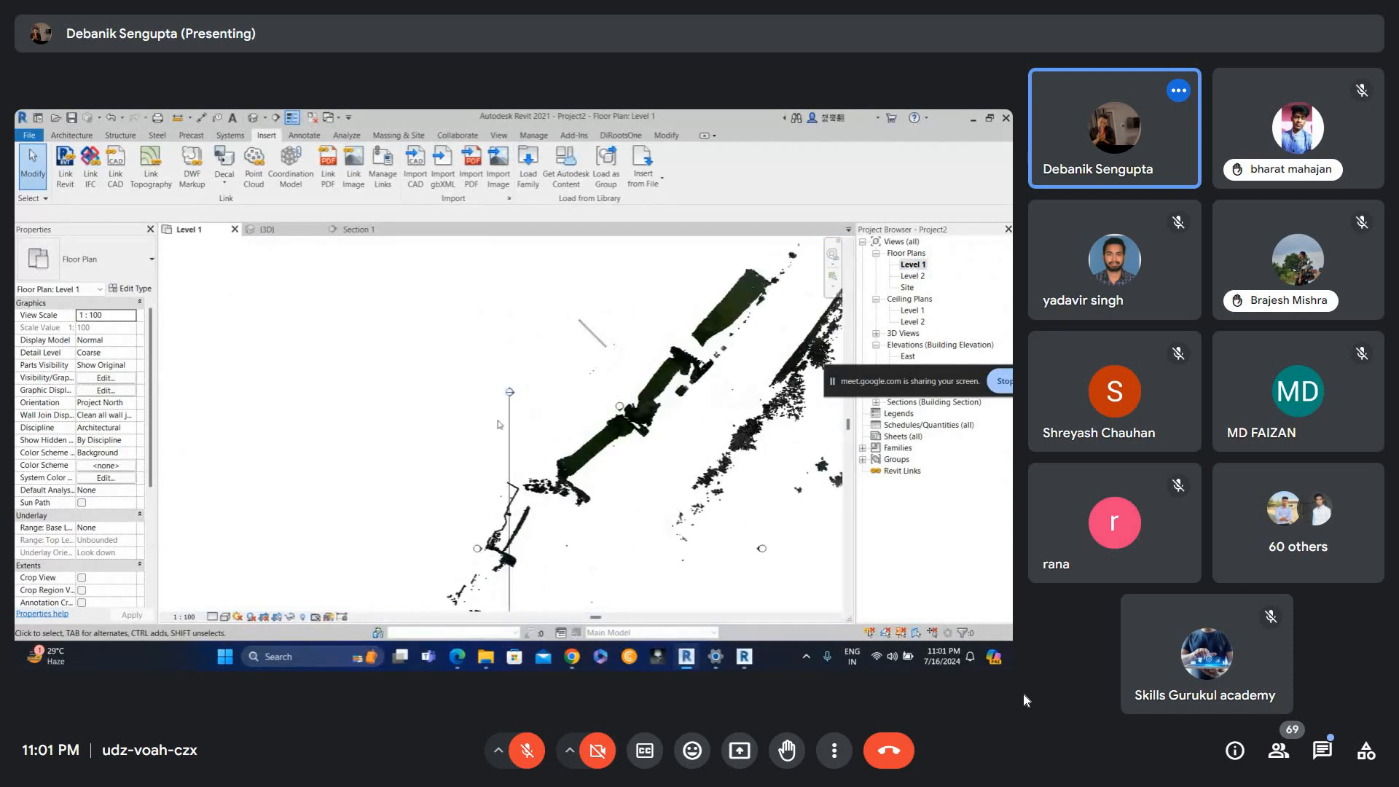
Select the section line and open the Section 1 view.
left_click(509, 445)
double_click(591, 264)
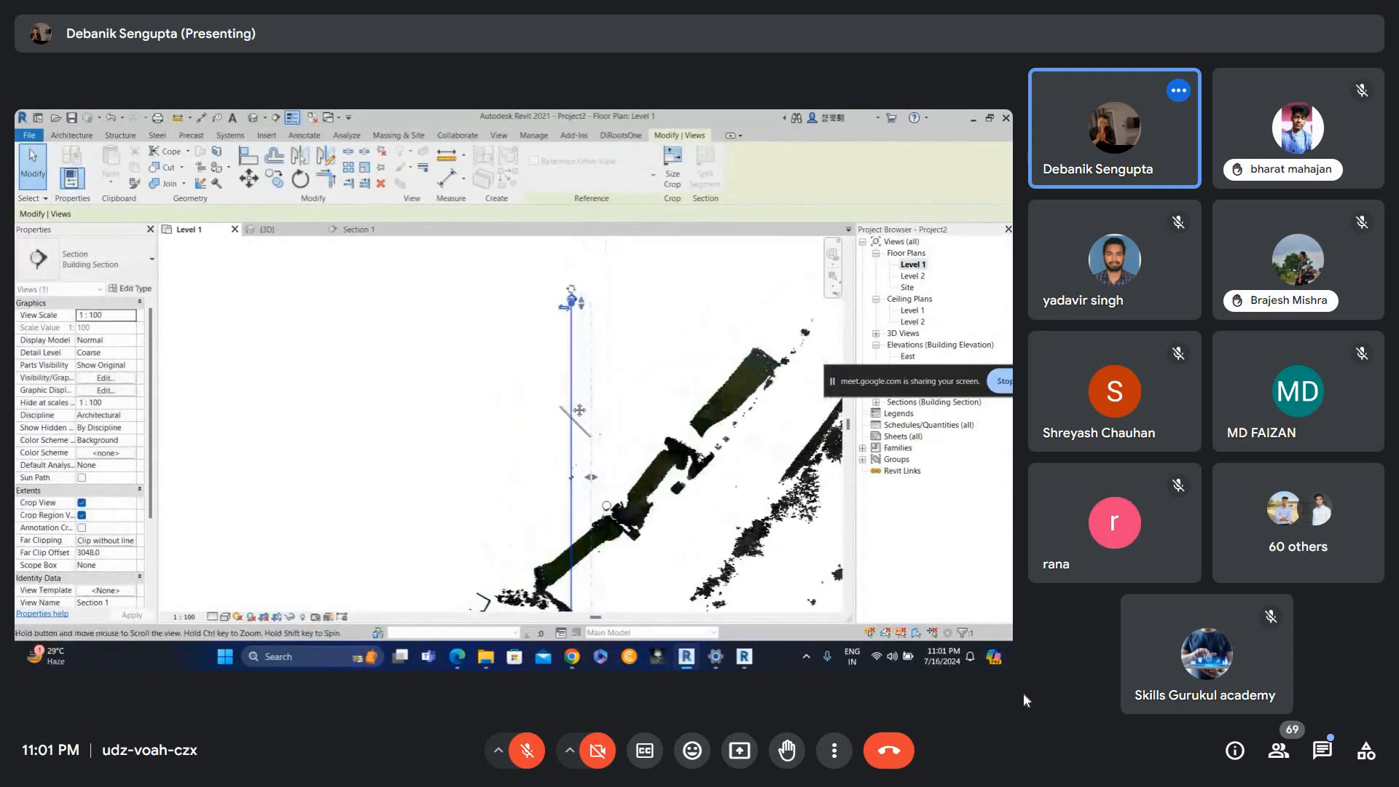
scroll(616, 377, "down", 2)
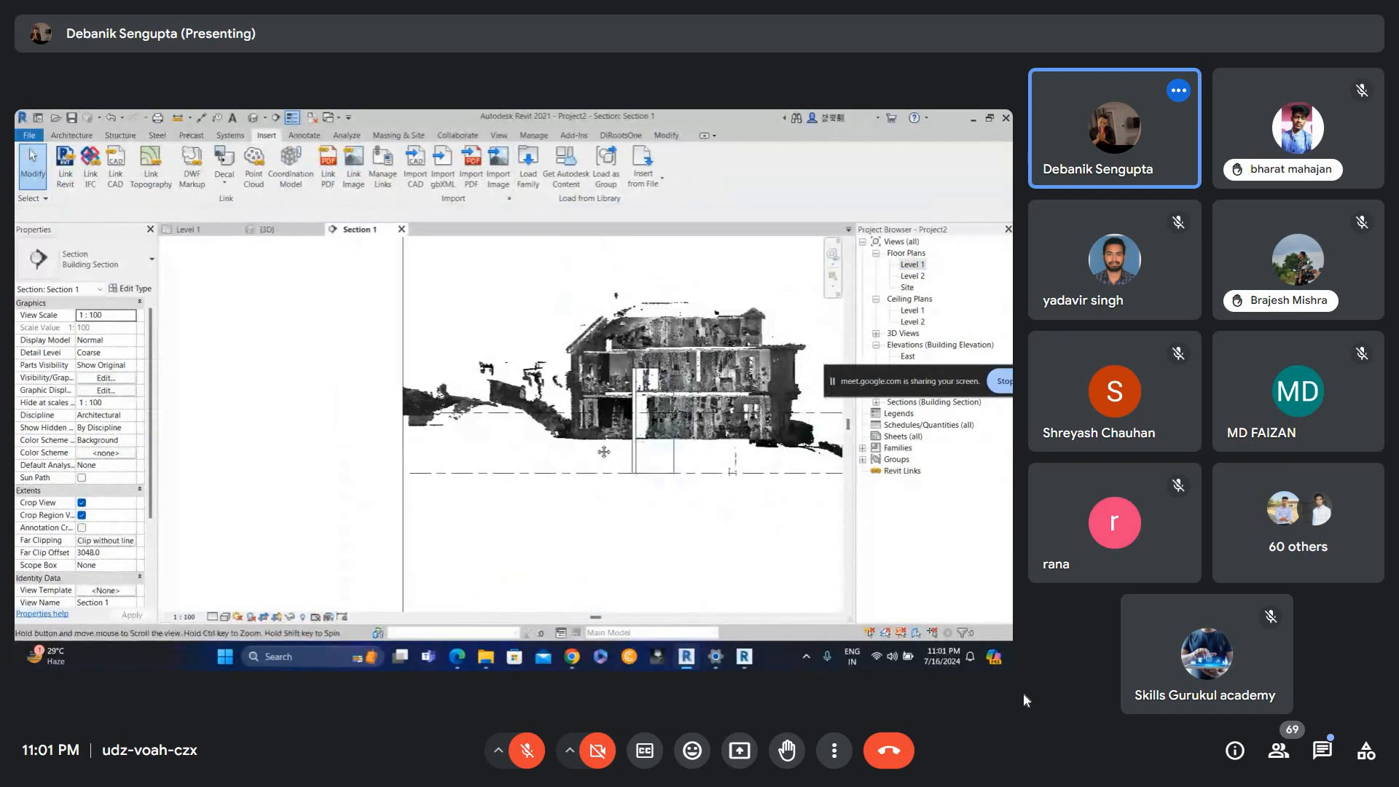
Select both level lines in Section 1 and nudge them with the arrow keys.
middle_click_drag(603, 452, 438, 495)
scroll(665, 412, "up", 3)
left_click_drag(664, 412, 599, 565)
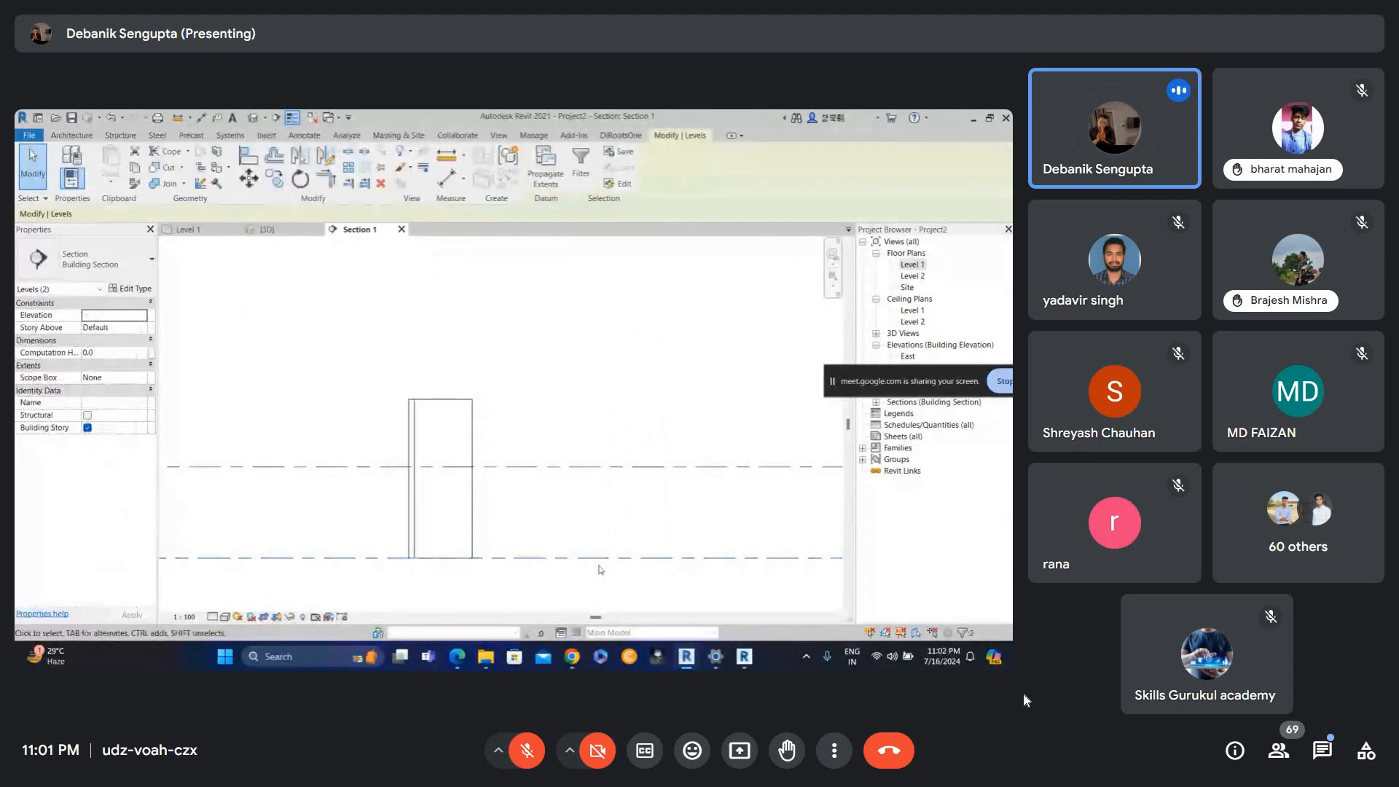
scroll(587, 548, "up", 2)
key("shift+Up")
key("shift+Up")
key("shift+Up")
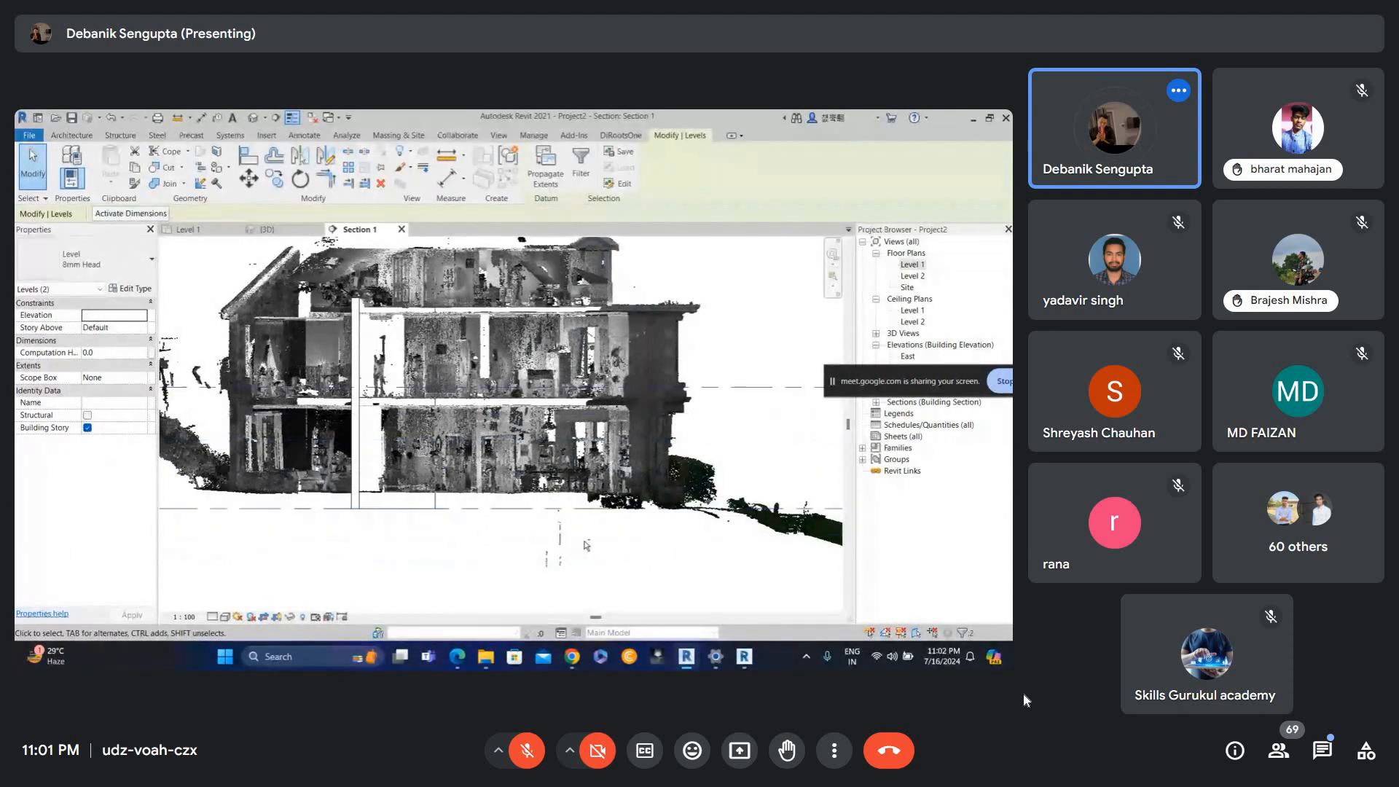
key("Down")
key("Down")
key("Down")
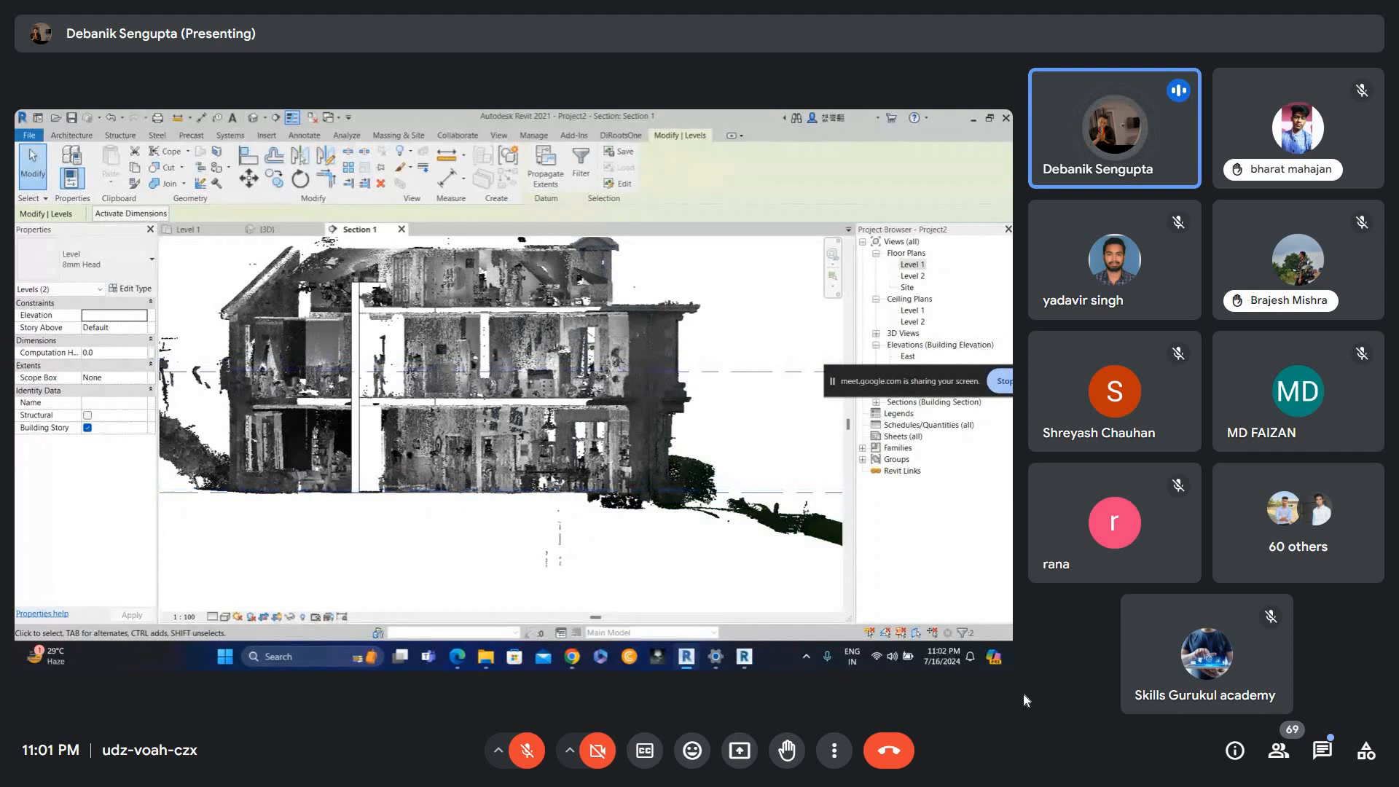
key("Escape")
Switch to the 3D view and turn off its section box.
left_click(912, 264)
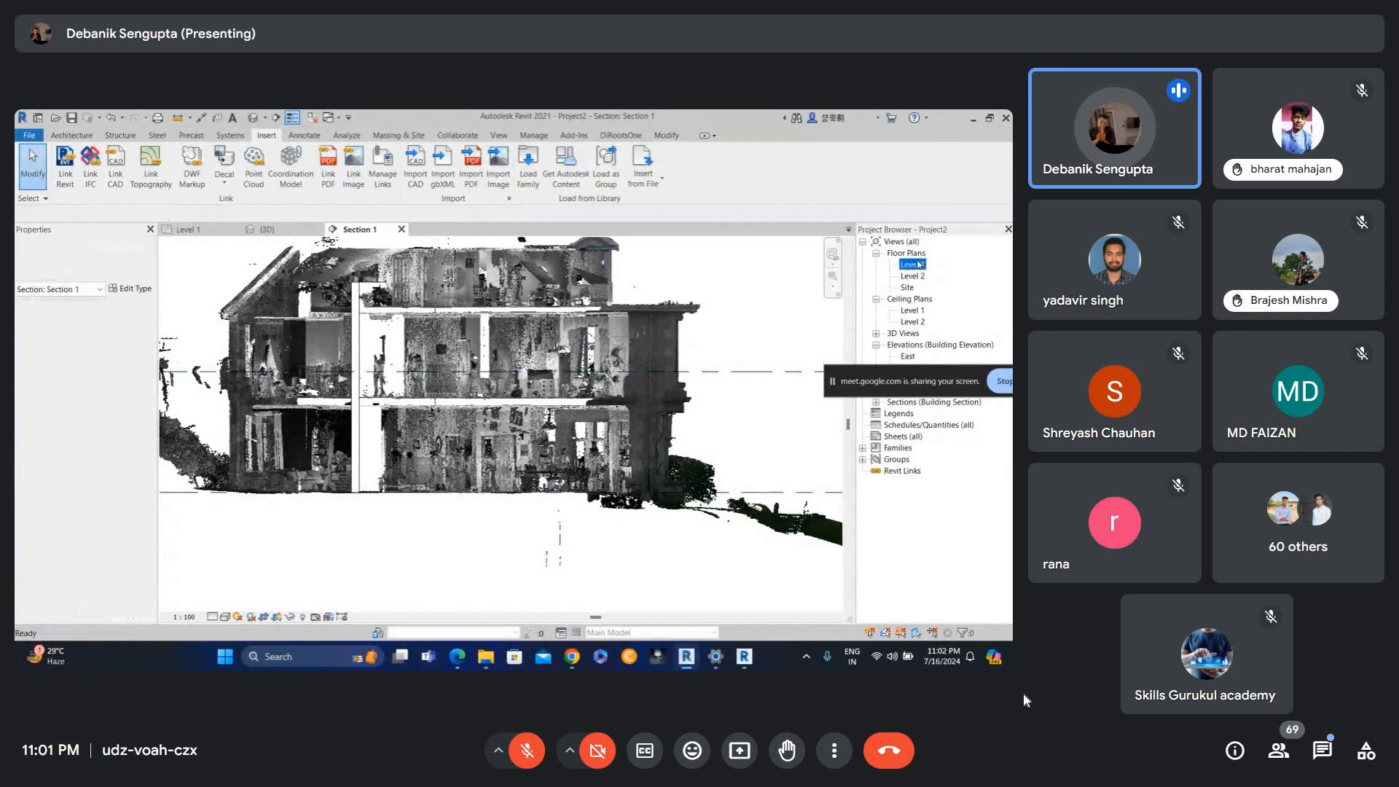
double_click(912, 264)
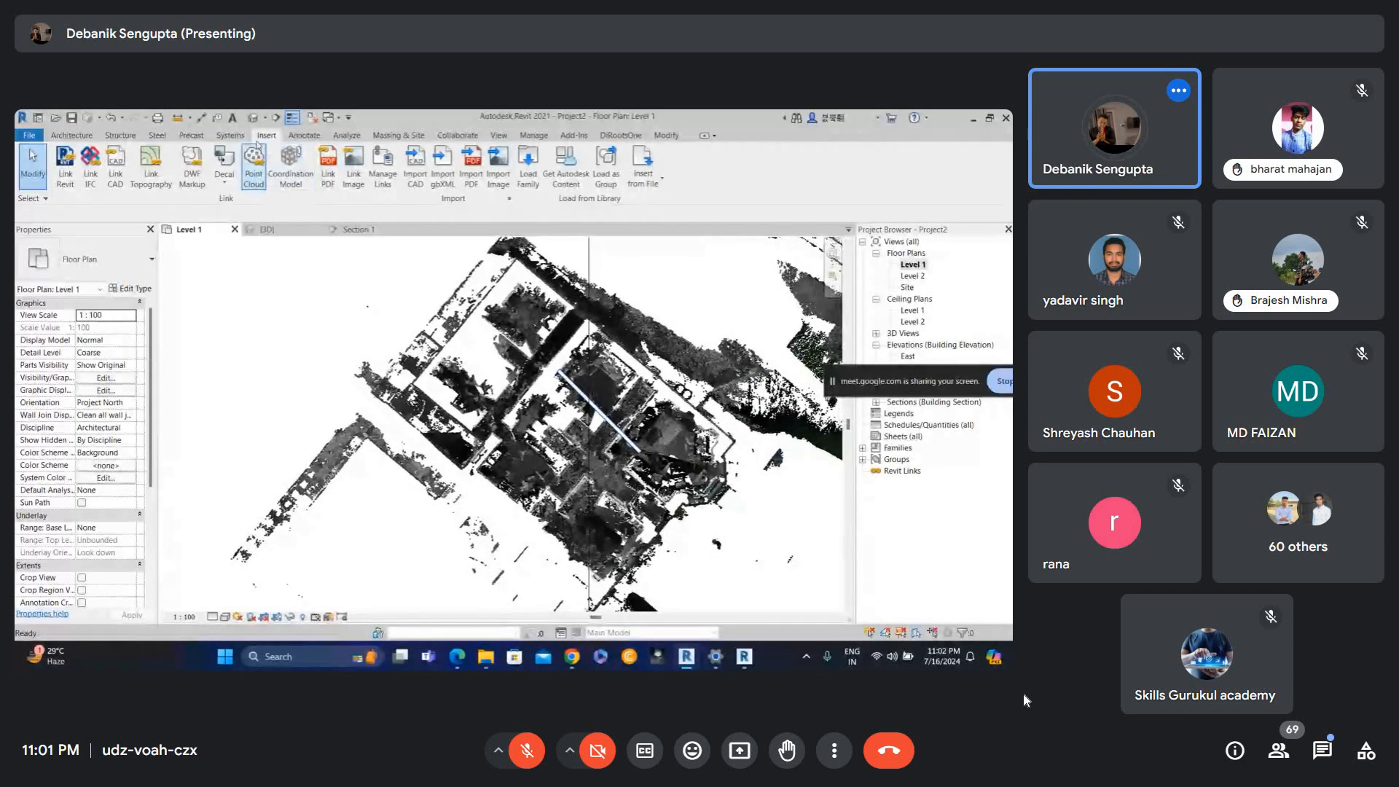
left_click(268, 229)
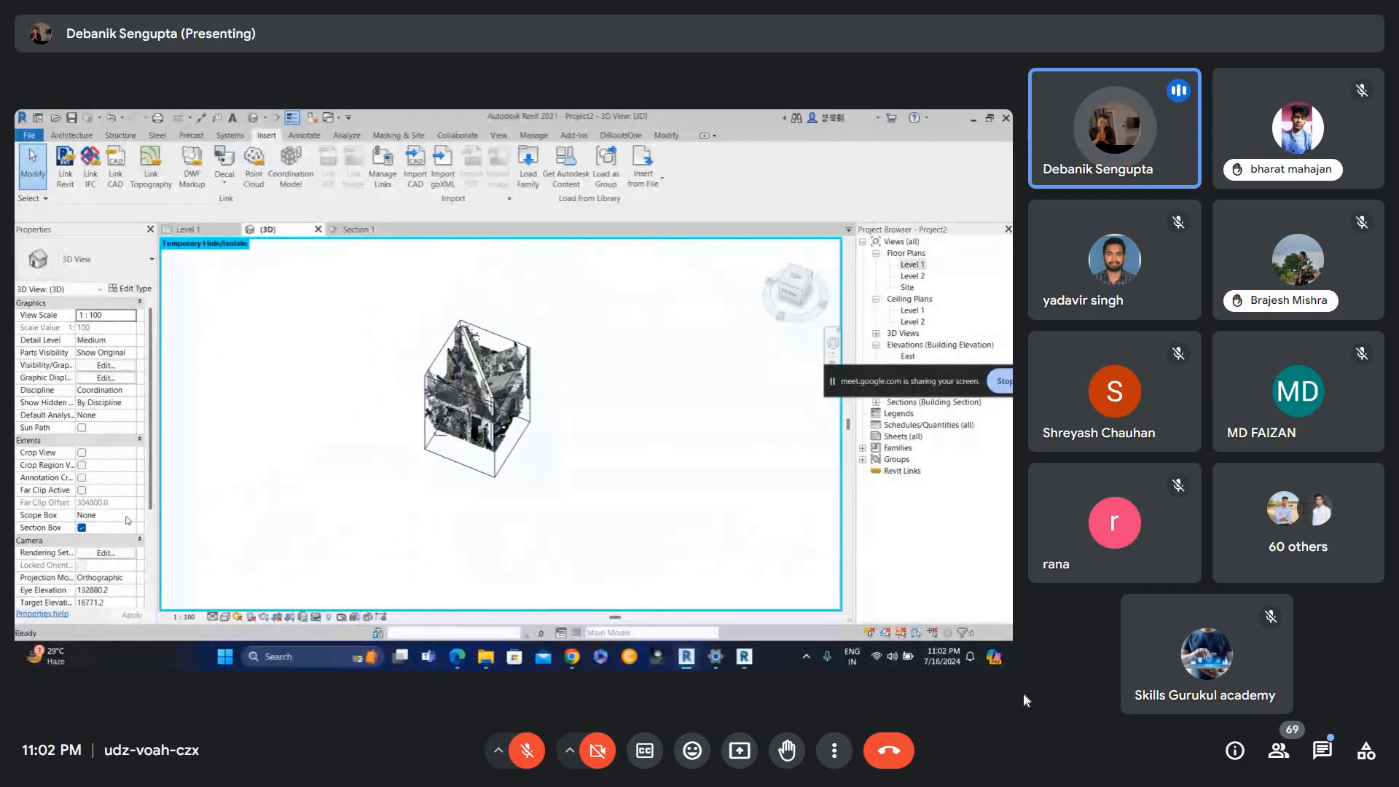
left_click(81, 528)
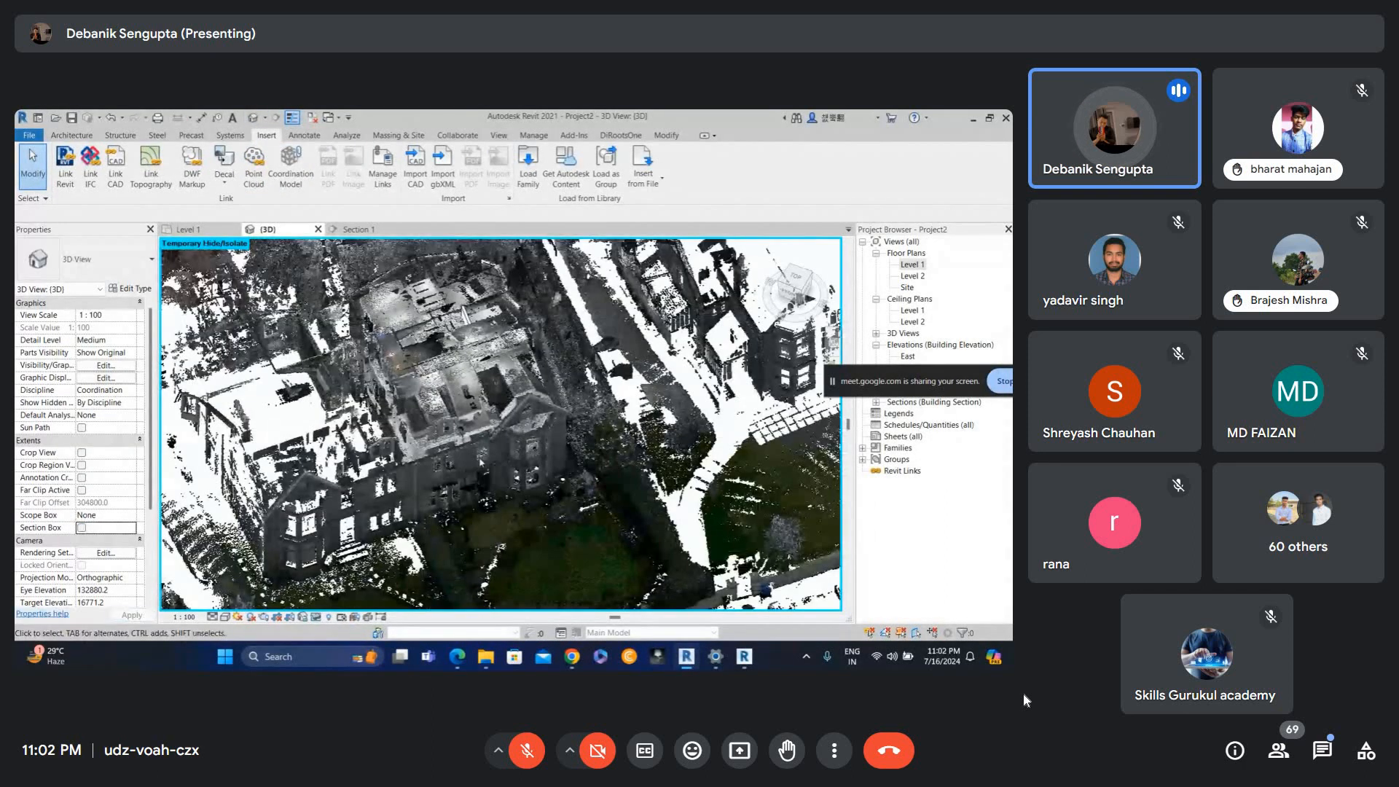
scroll(490, 467, "down", 1)
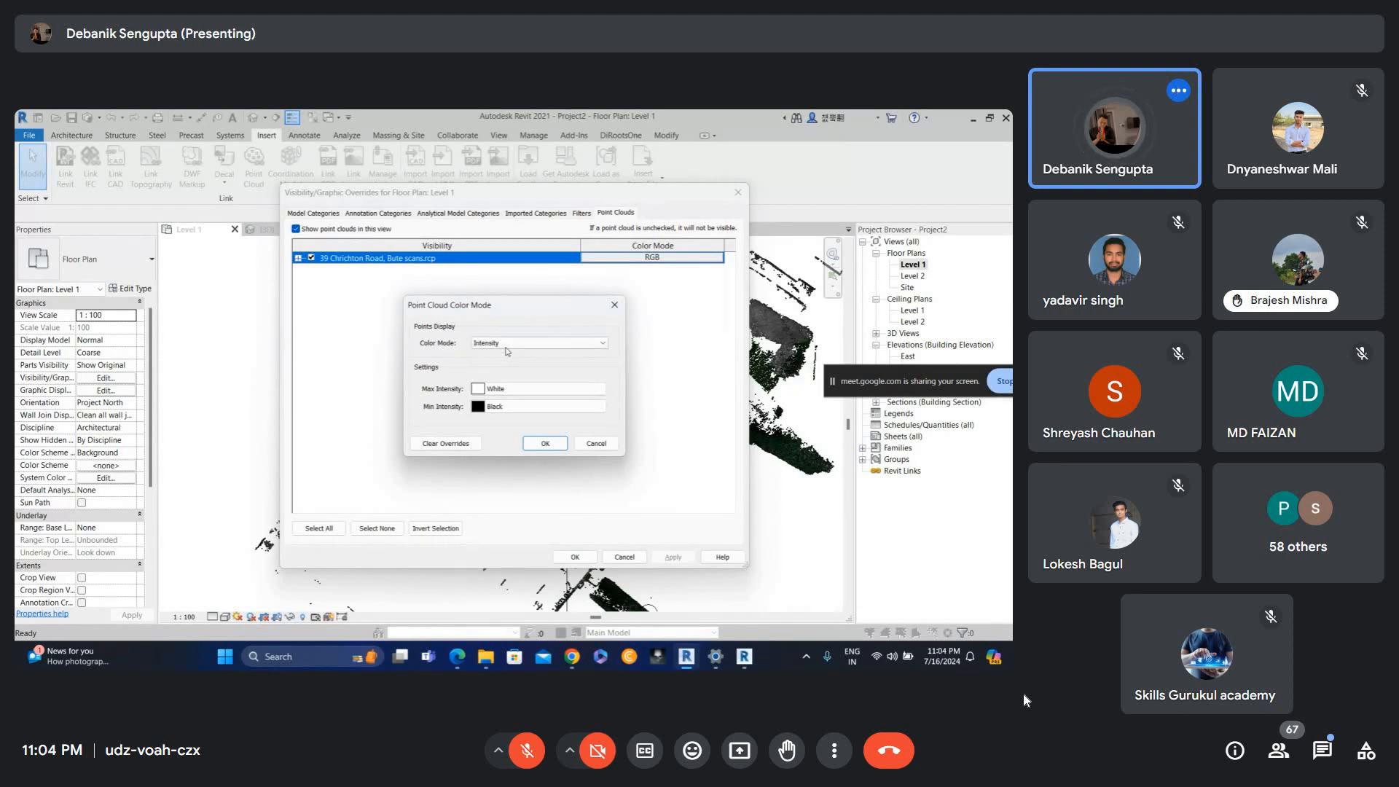
Set the point cloud's color mode to Normals in the Level 1 visibility/graphic overrides.
left_click(508, 343)
left_click(487, 388)
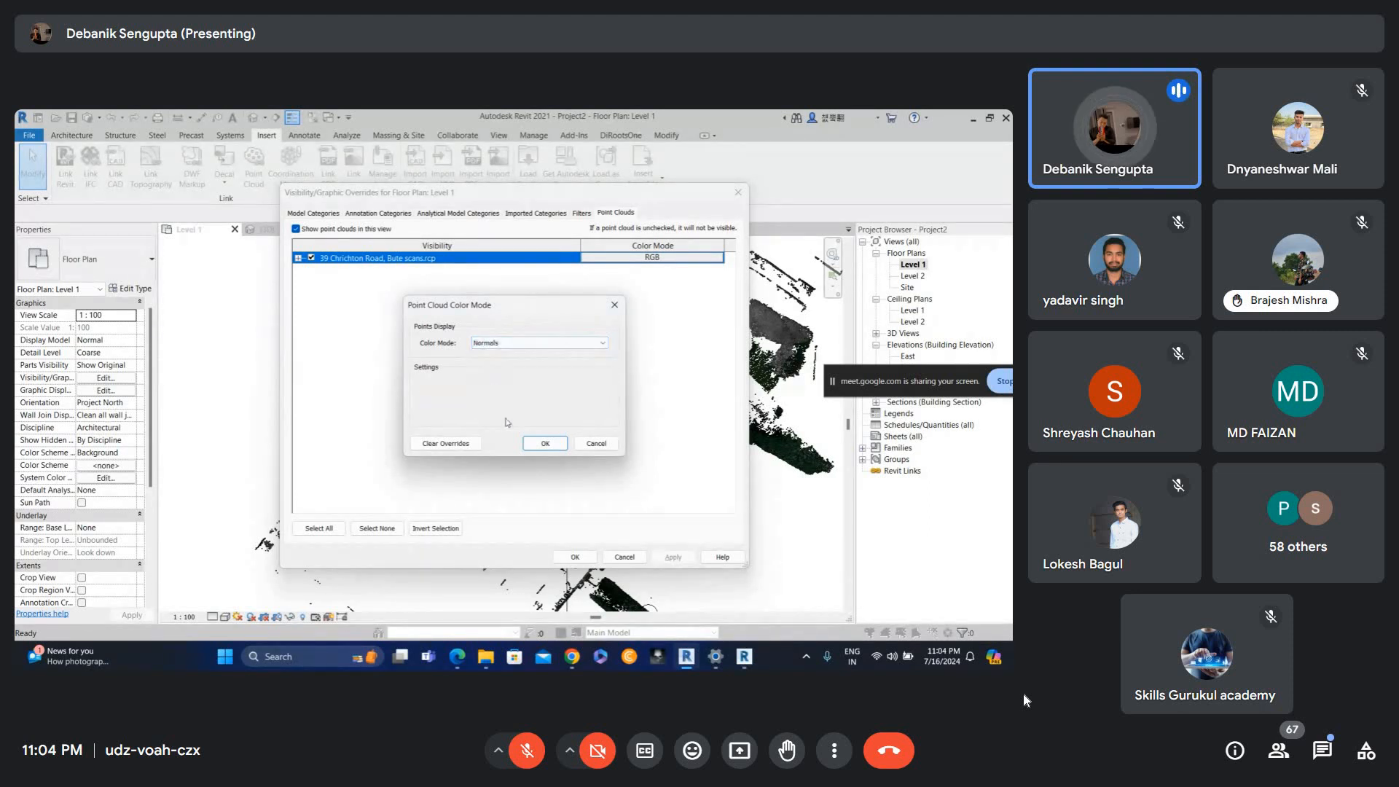
left_click(545, 443)
left_click(673, 557)
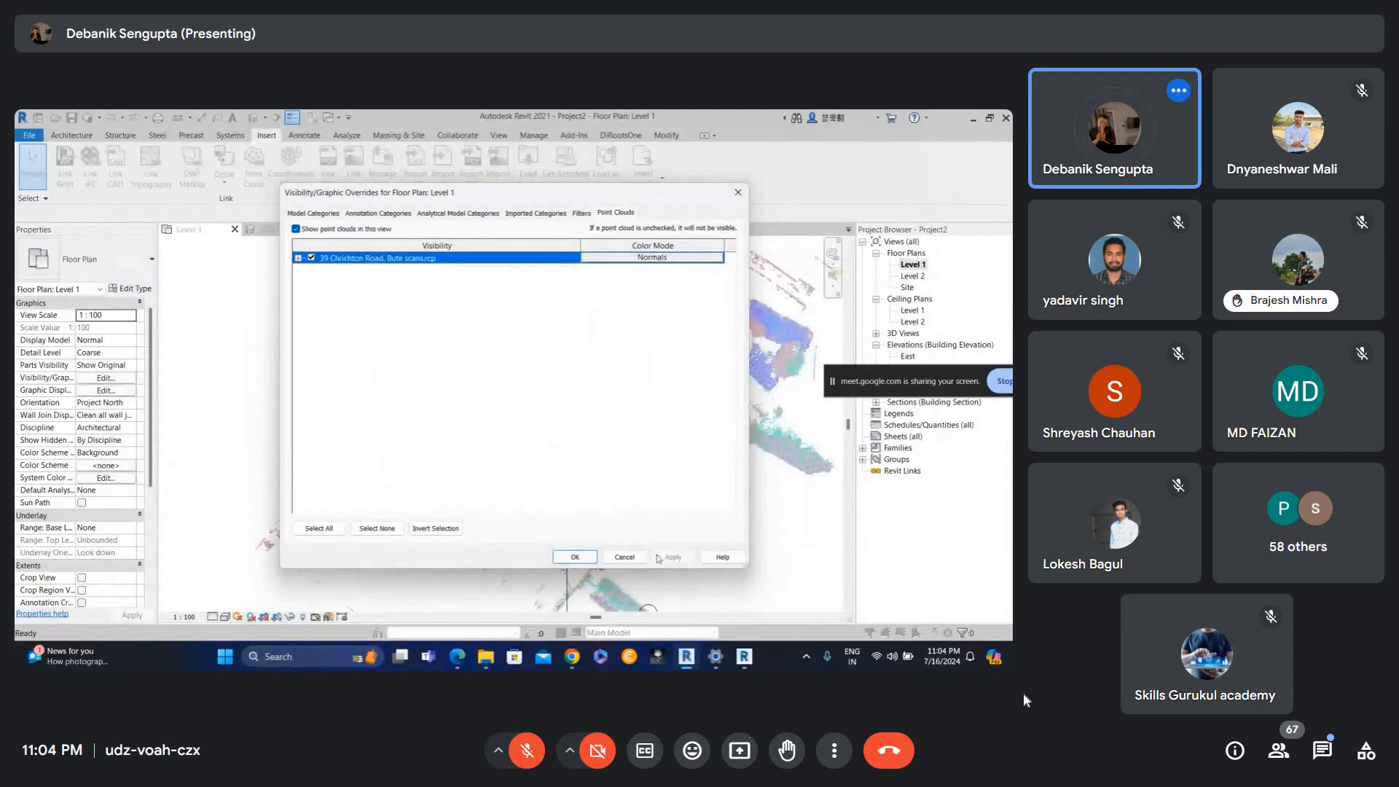
left_click(575, 556)
Open the Level 1 view range settings and close them unchanged.
scroll(599, 400, "up", 4)
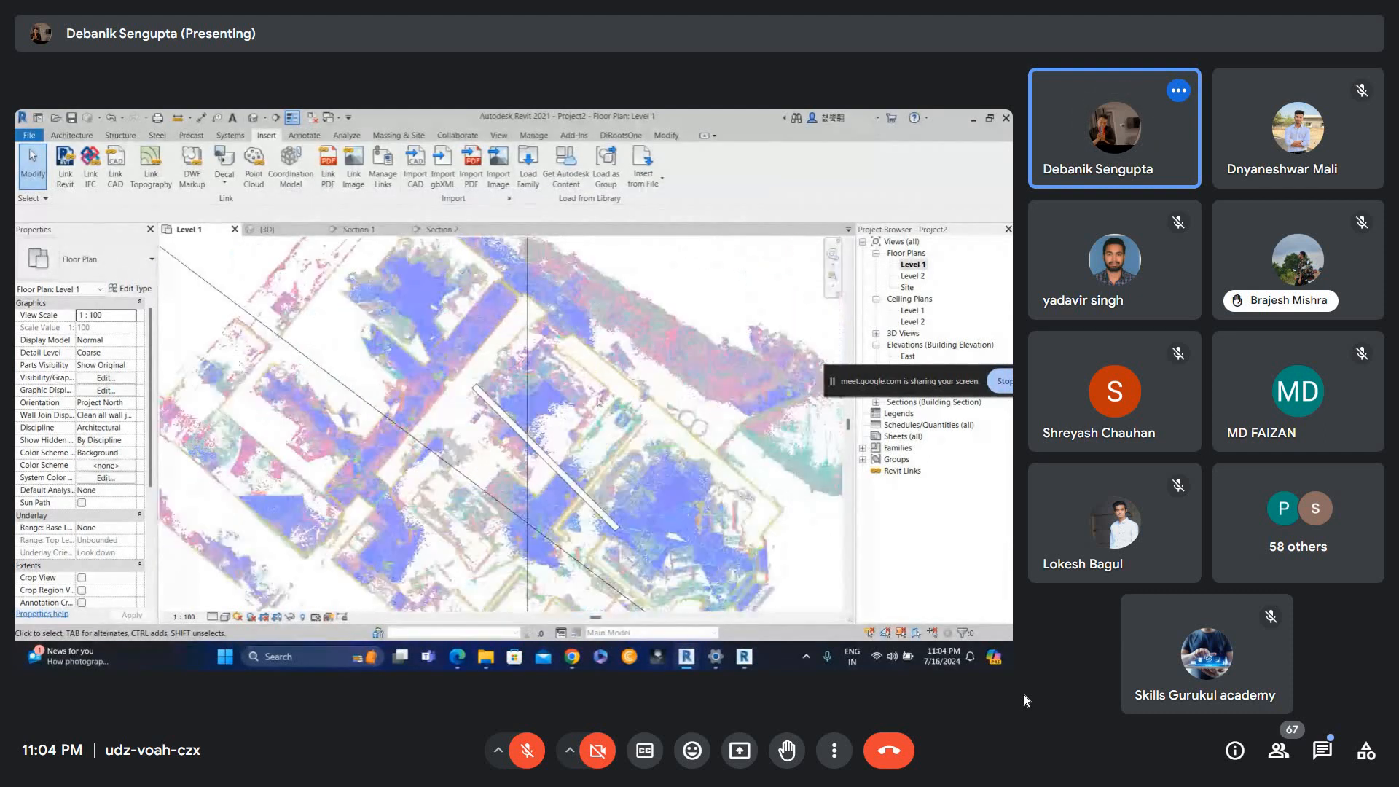
scroll(587, 417, "down", 3)
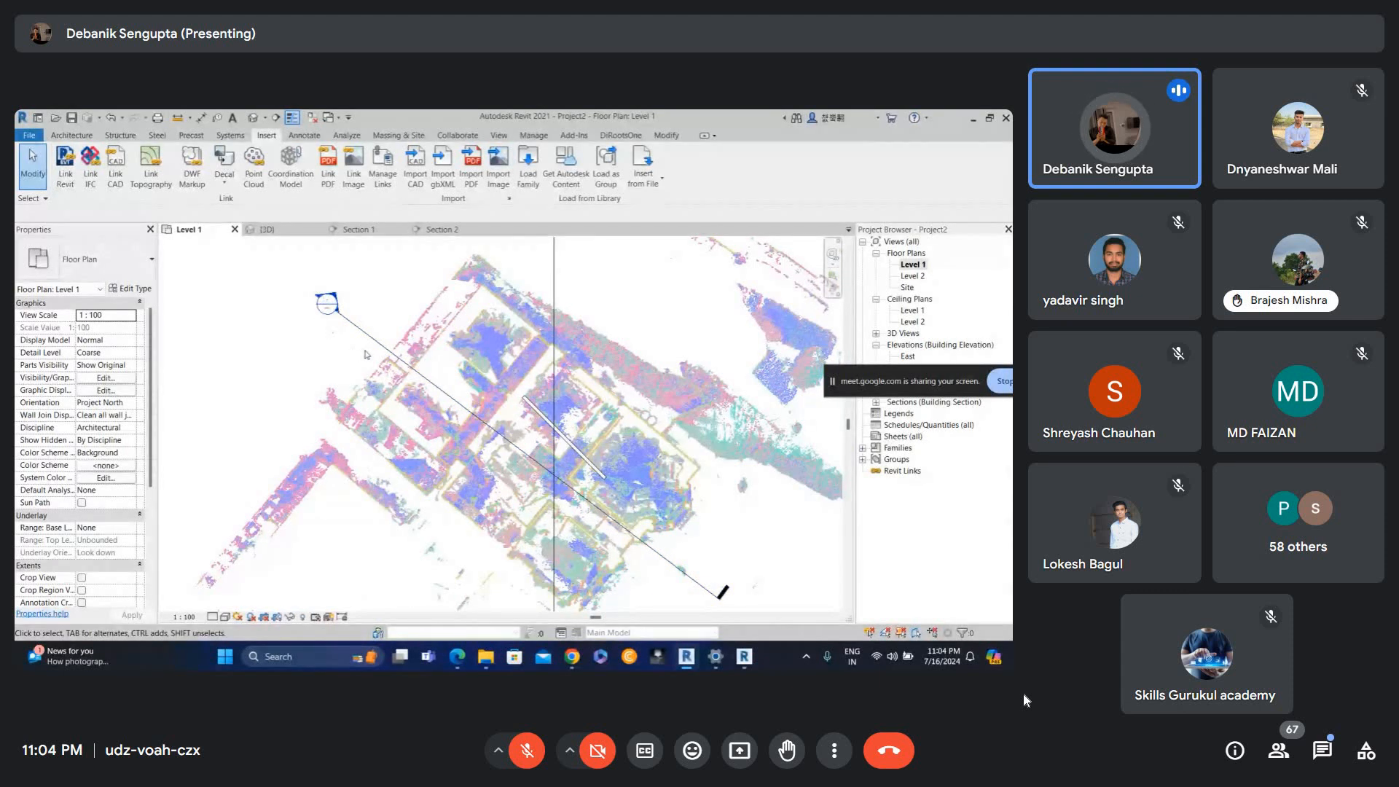
key("v")
key("r")
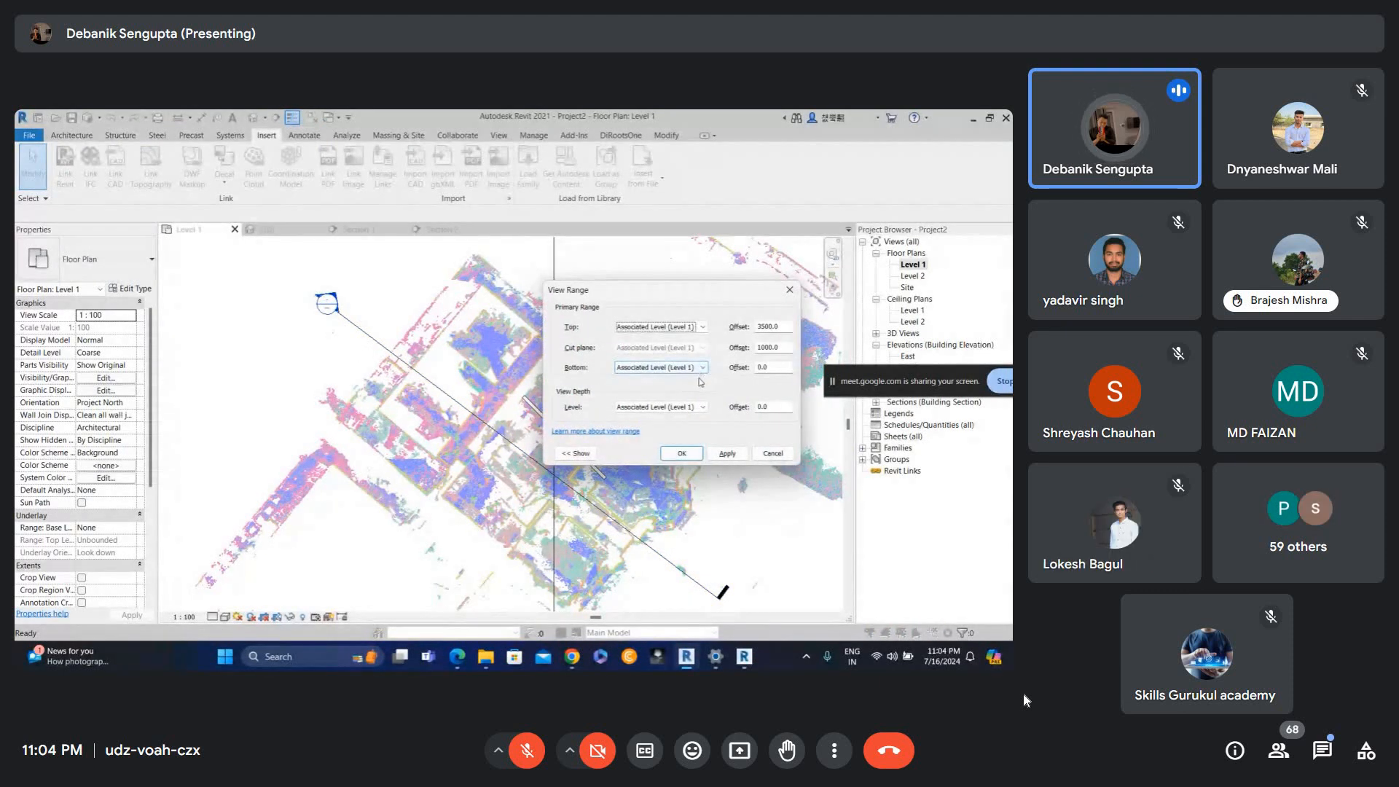
left_click(681, 453)
Open the Section 2 view and start the aligned dimension tool.
double_click(326, 304)
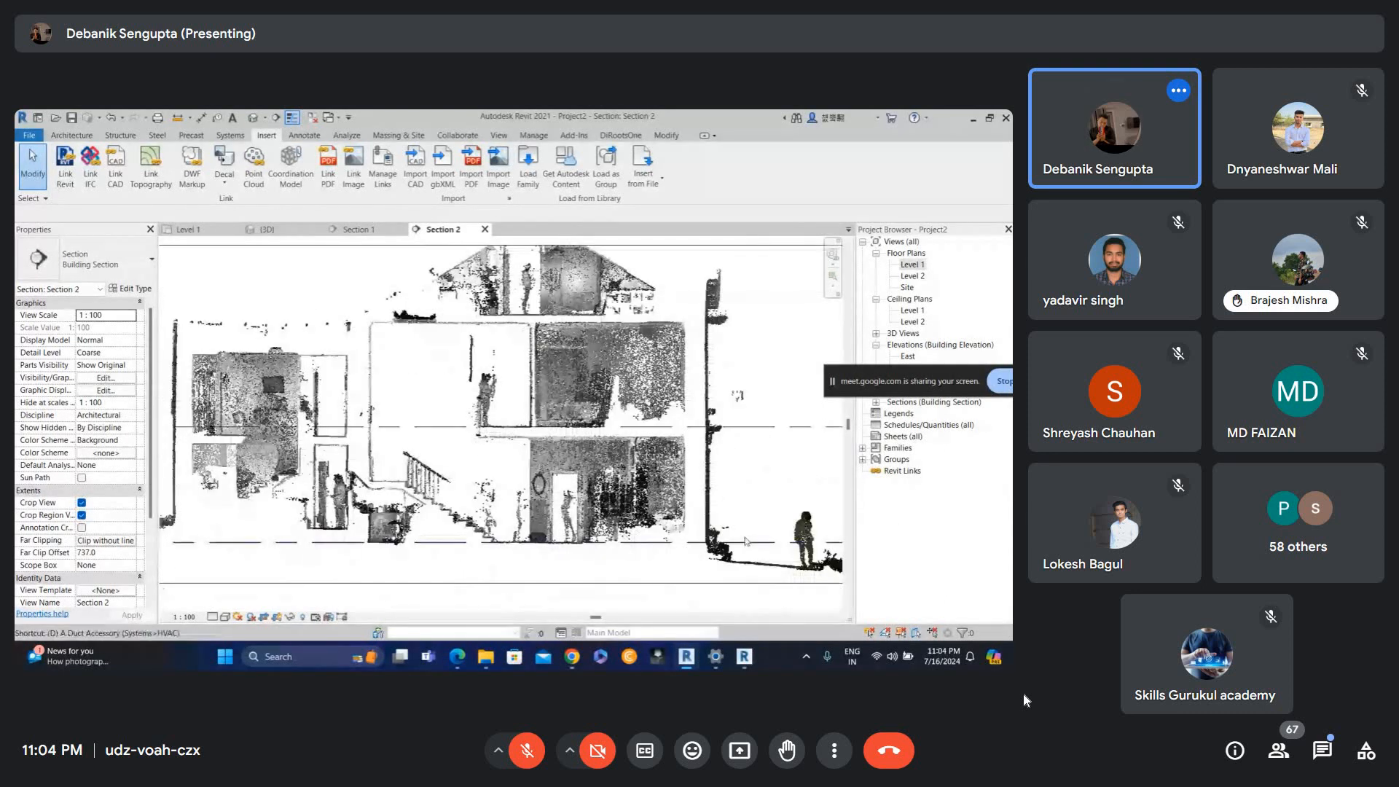
key("d")
key("i")
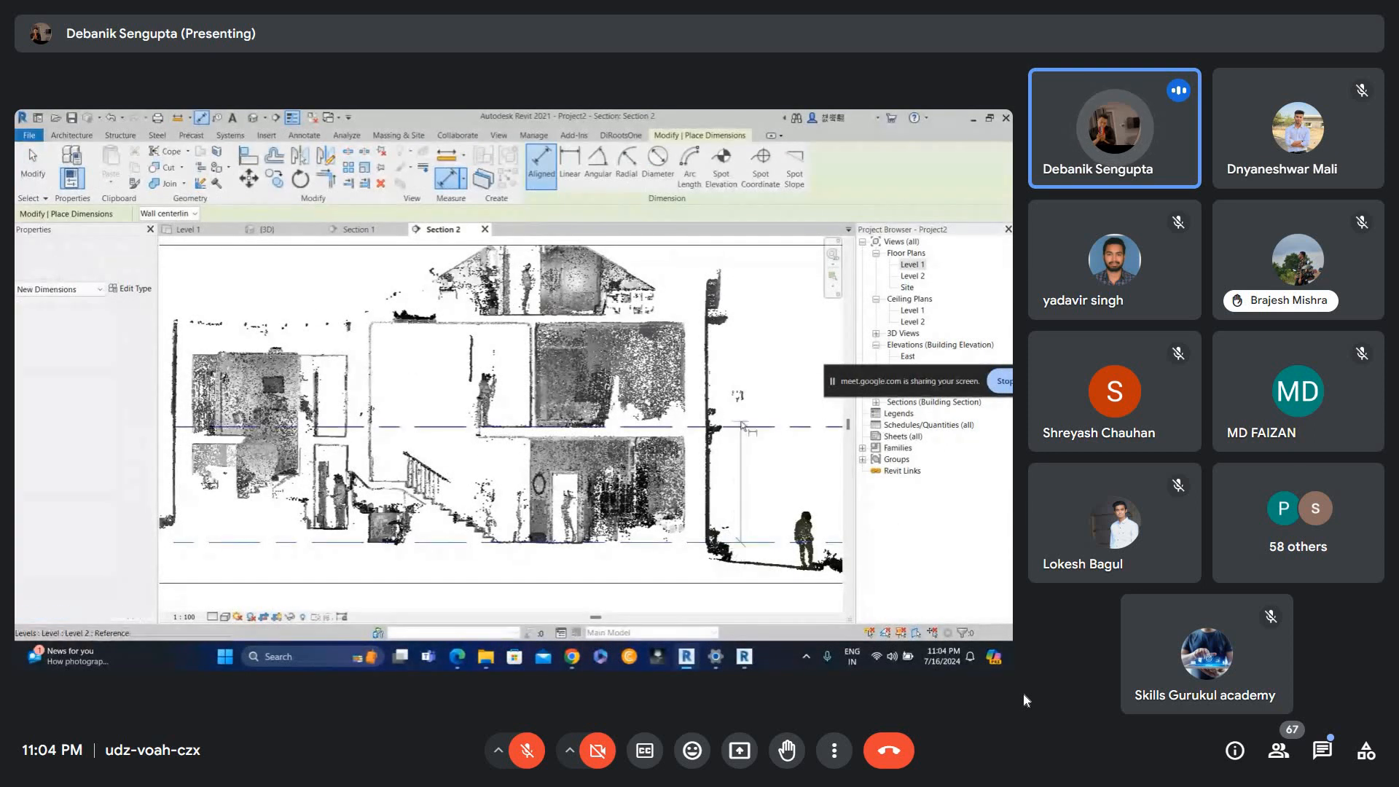
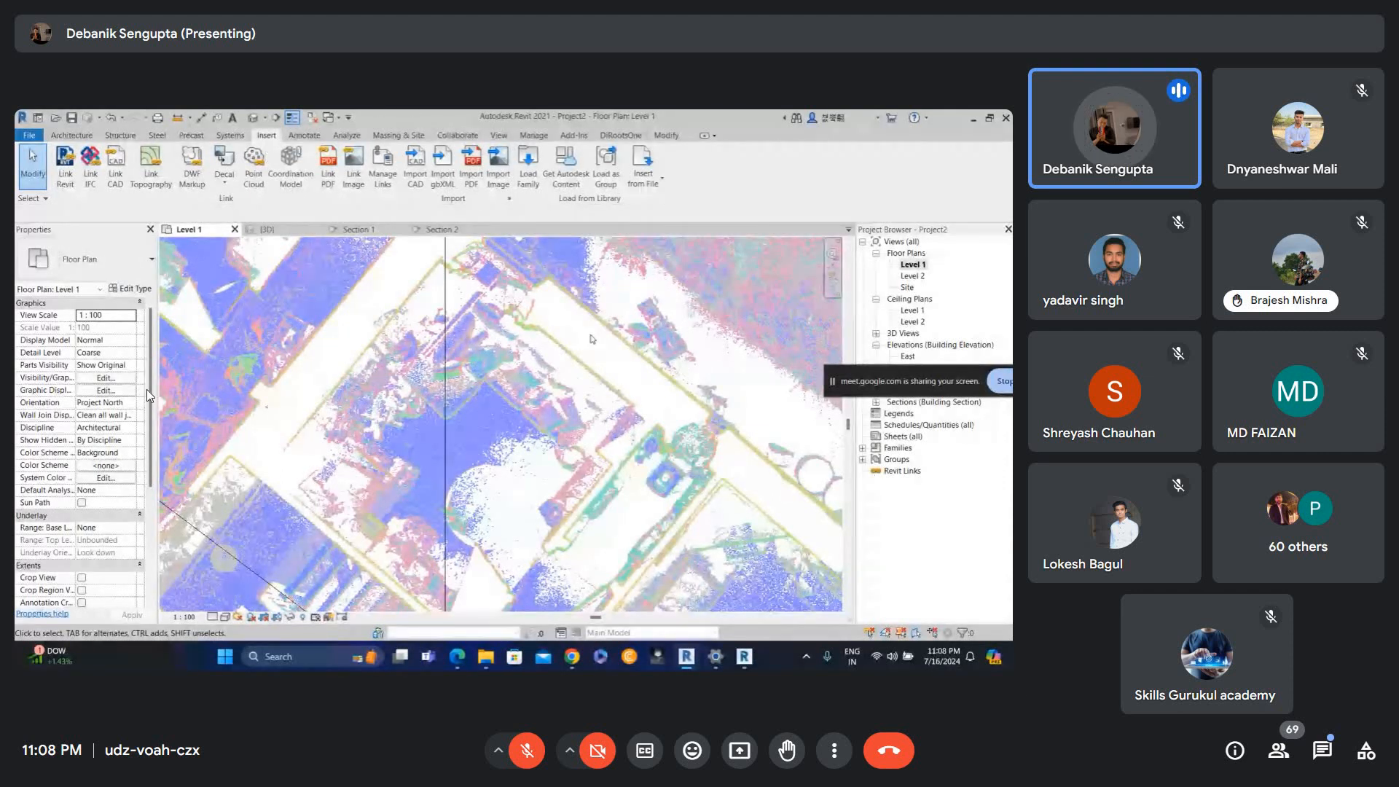
scroll(592, 335, "down", 1)
middle_click_drag(601, 513, 597, 540)
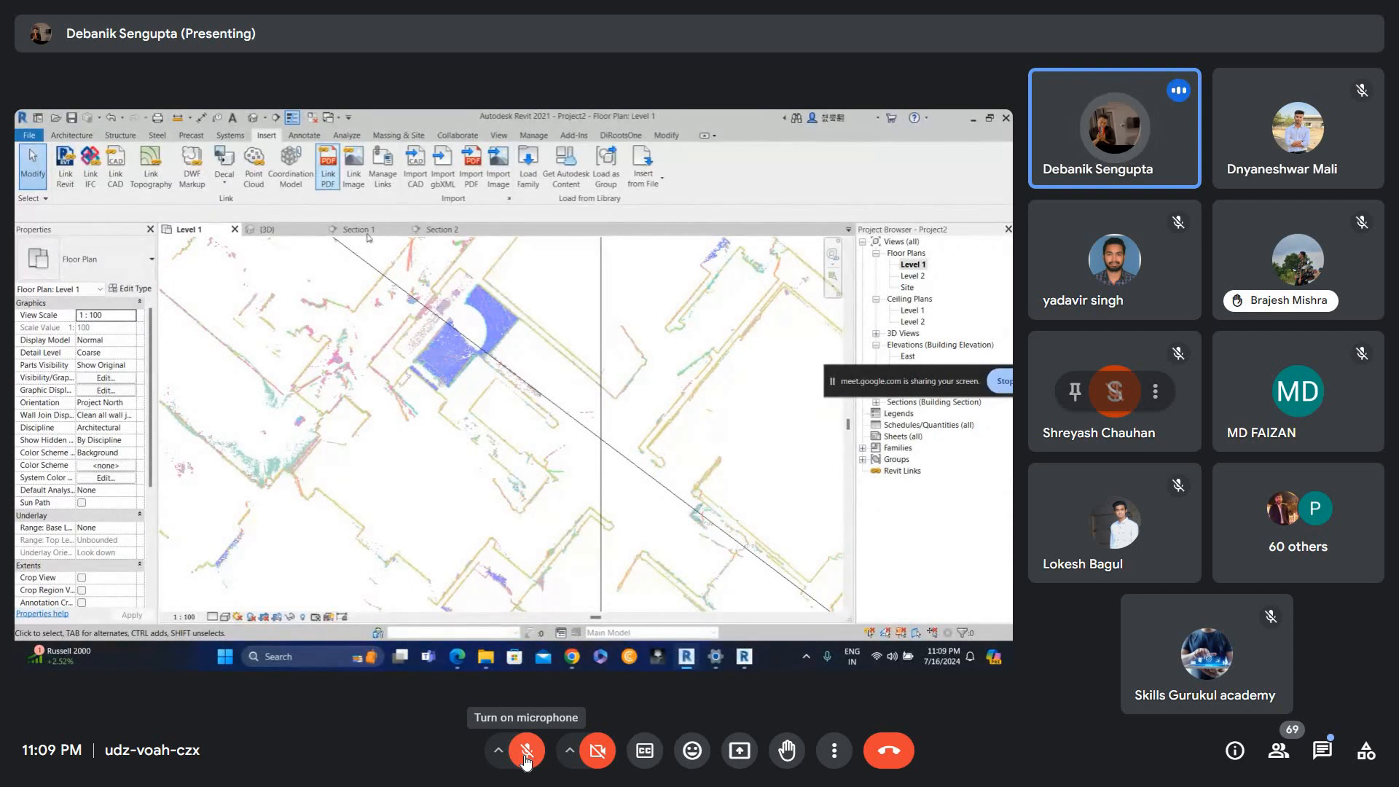
scroll(466, 321, "up", 5)
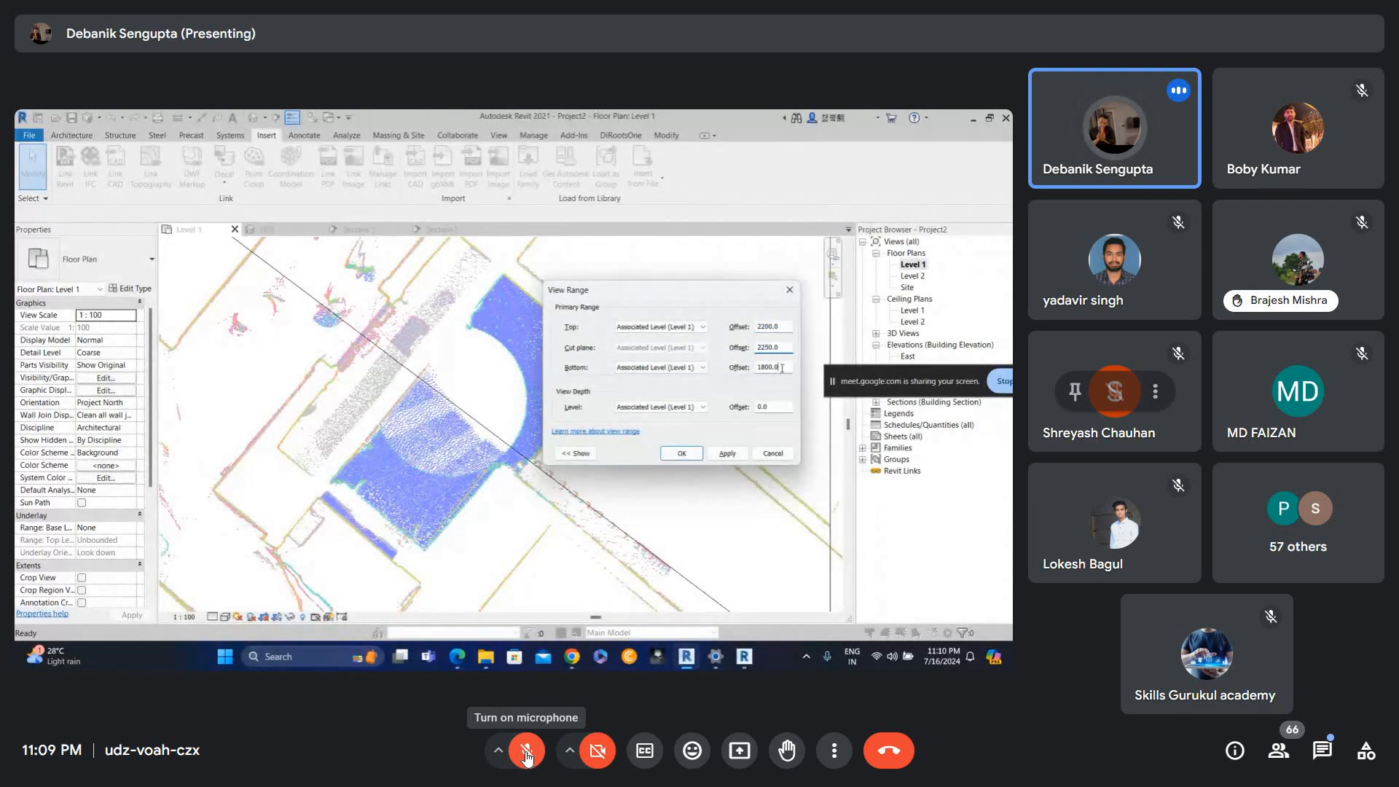
left_click(526, 750)
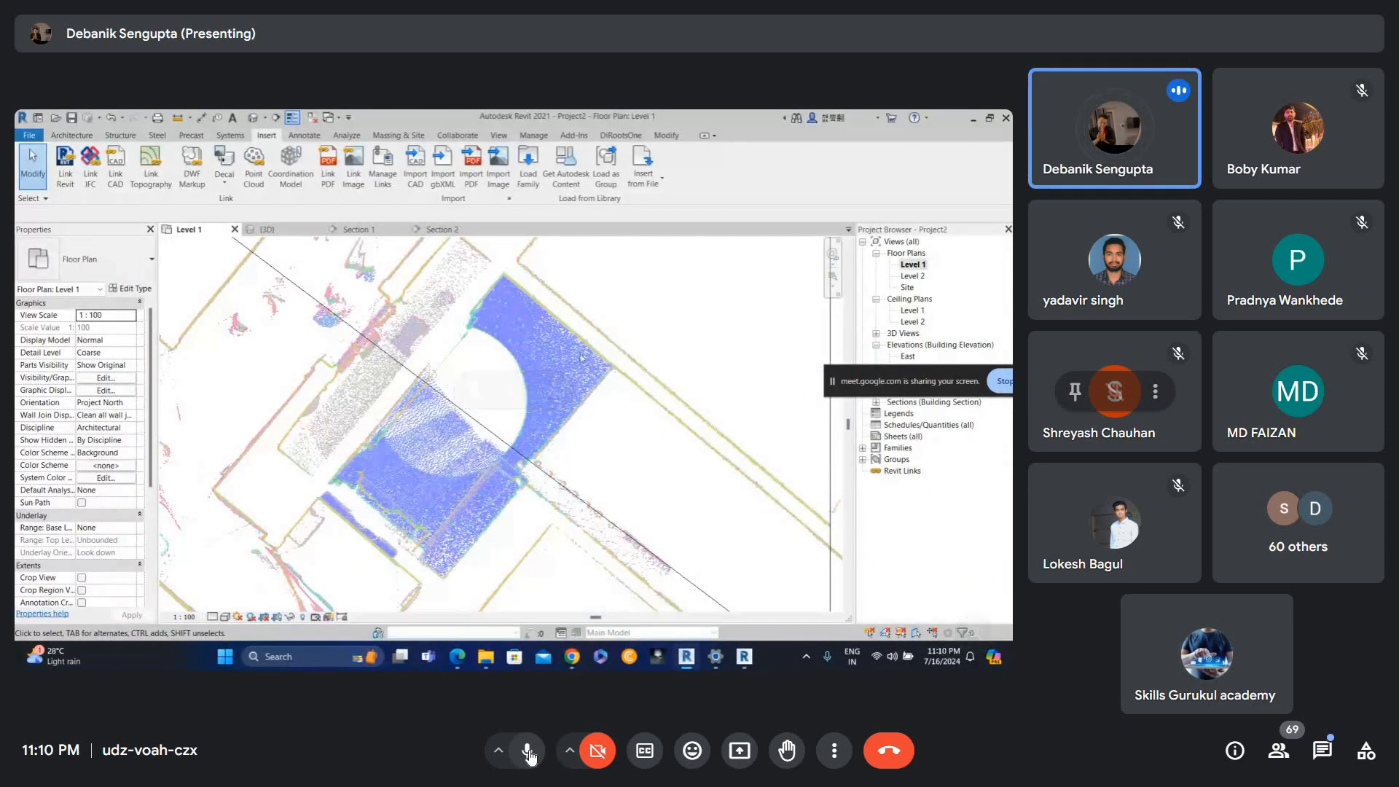
key("ctrl+d")
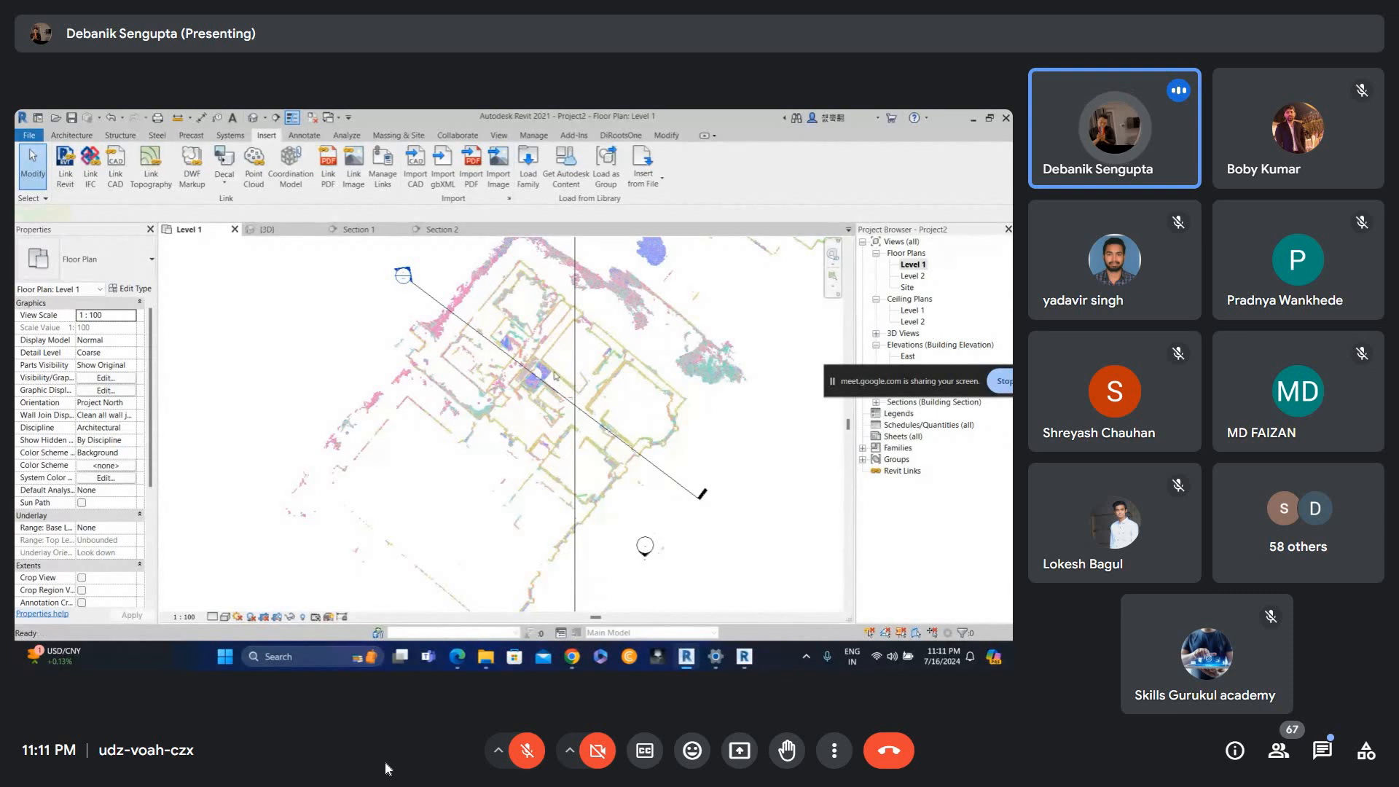
key("d")
key("l")
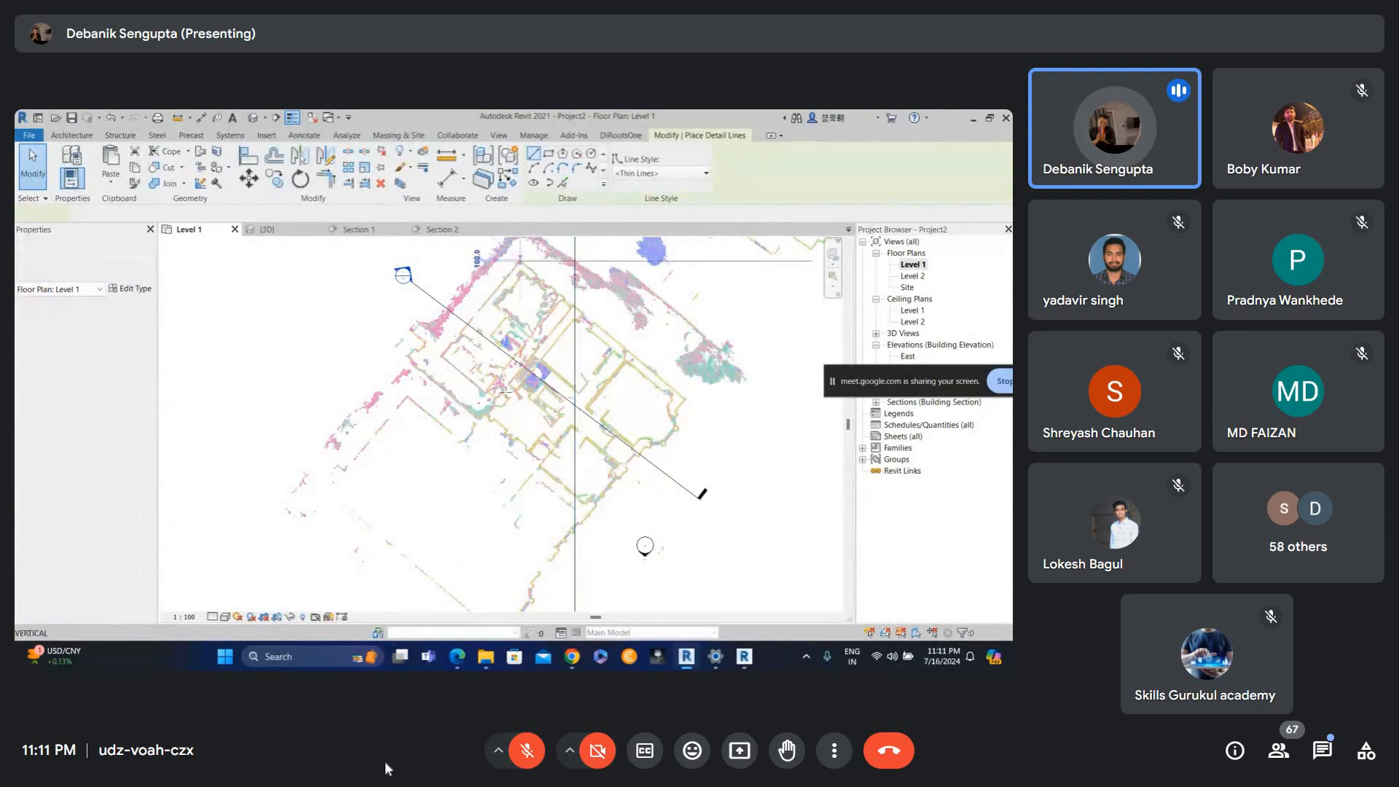
key("Escape")
key("Escape")
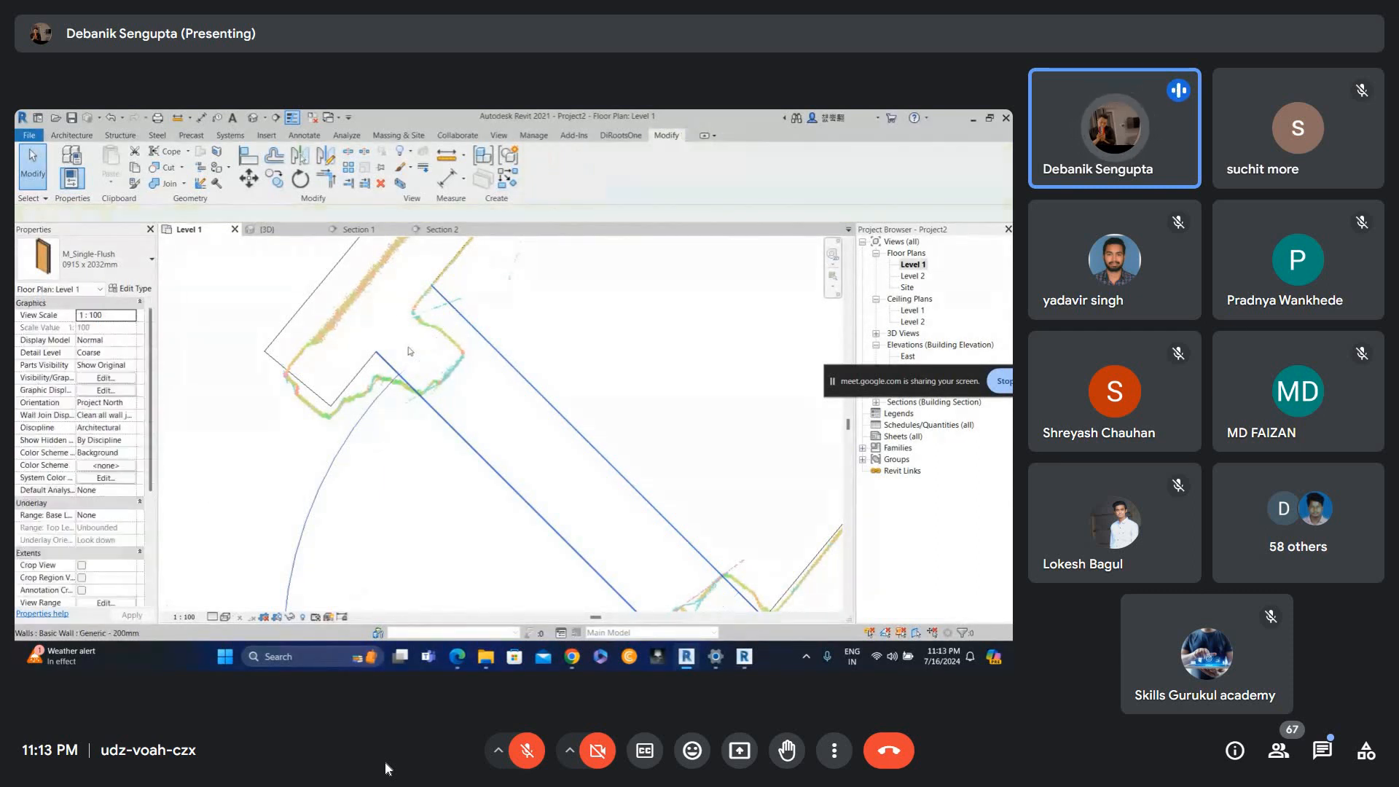
Draw a new section line across the wall at the doorway in the Level 1 plan.
left_click(275, 118)
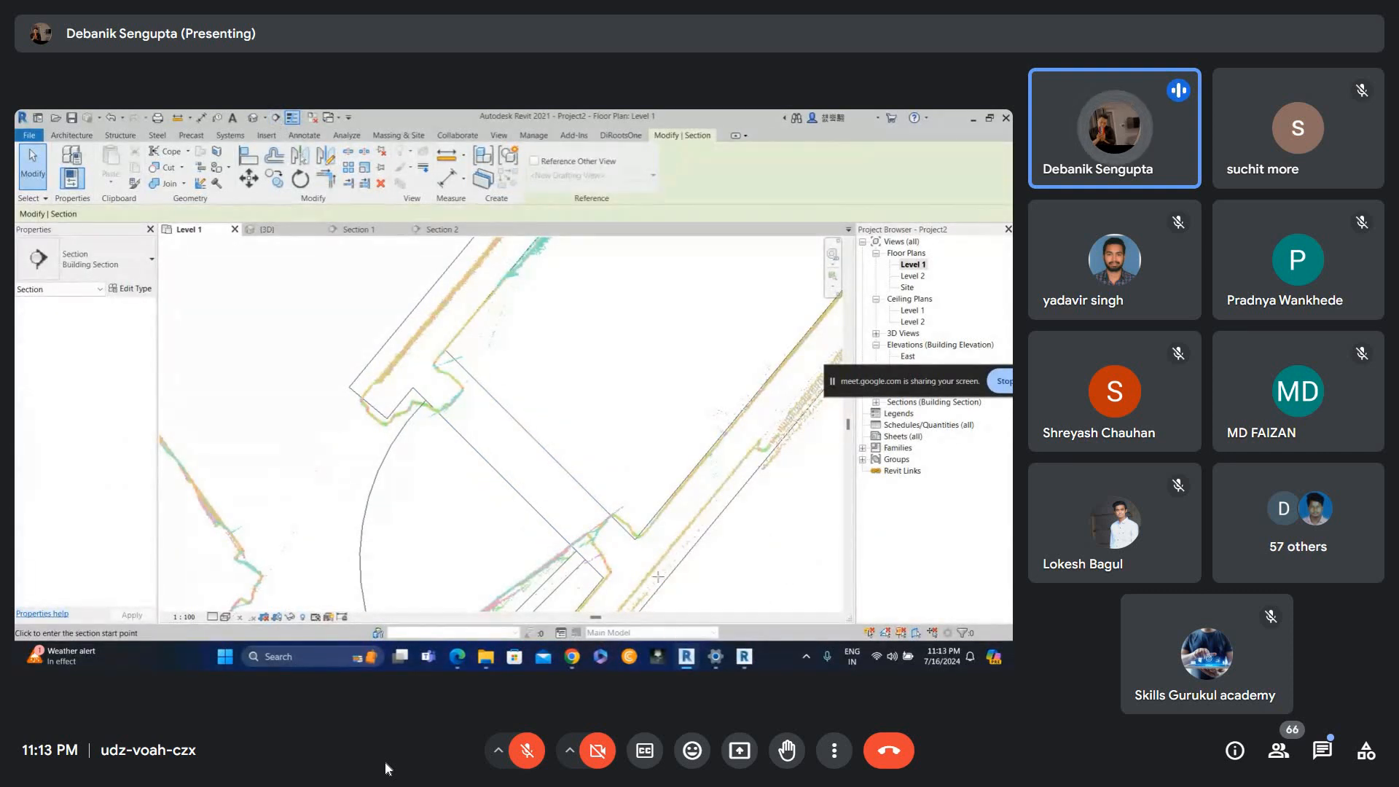
left_click(656, 536)
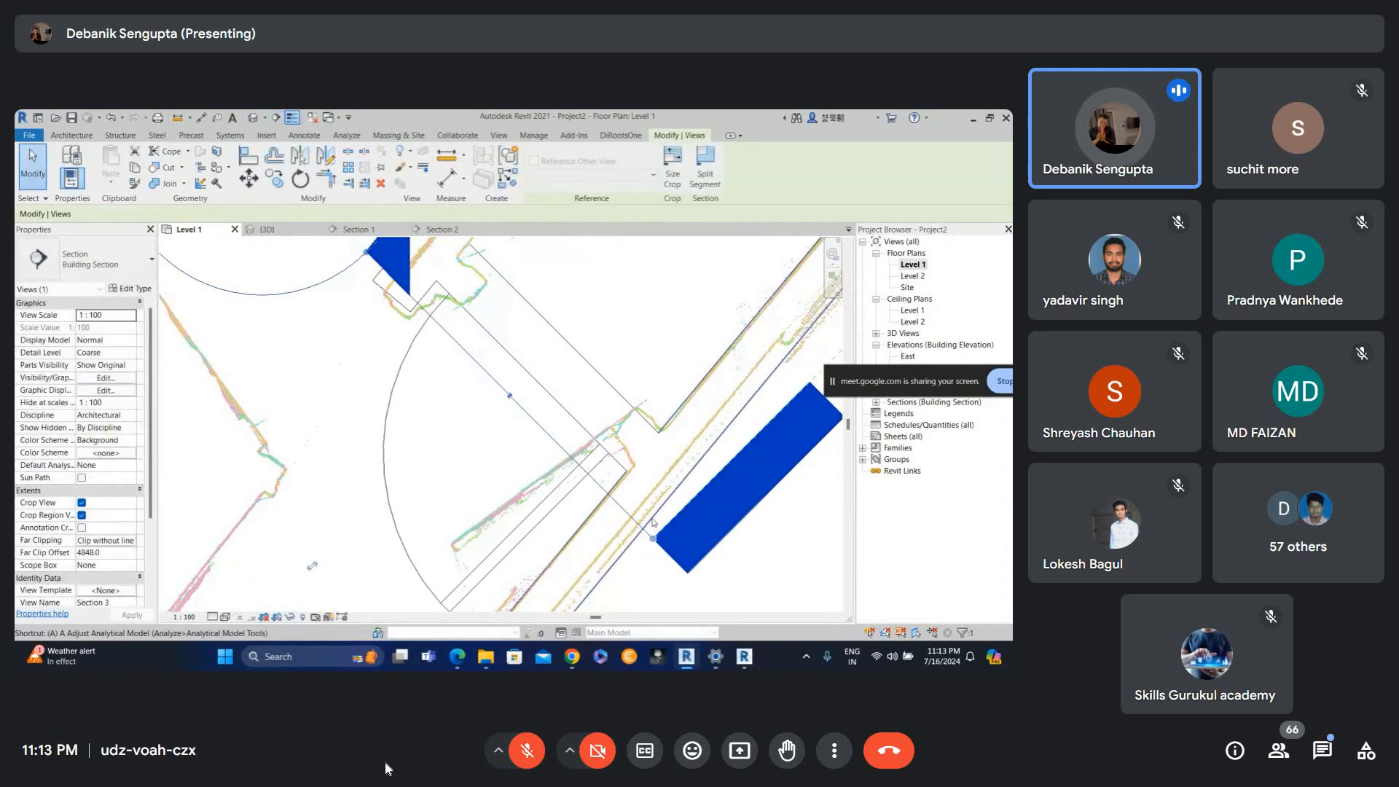
key("Escape")
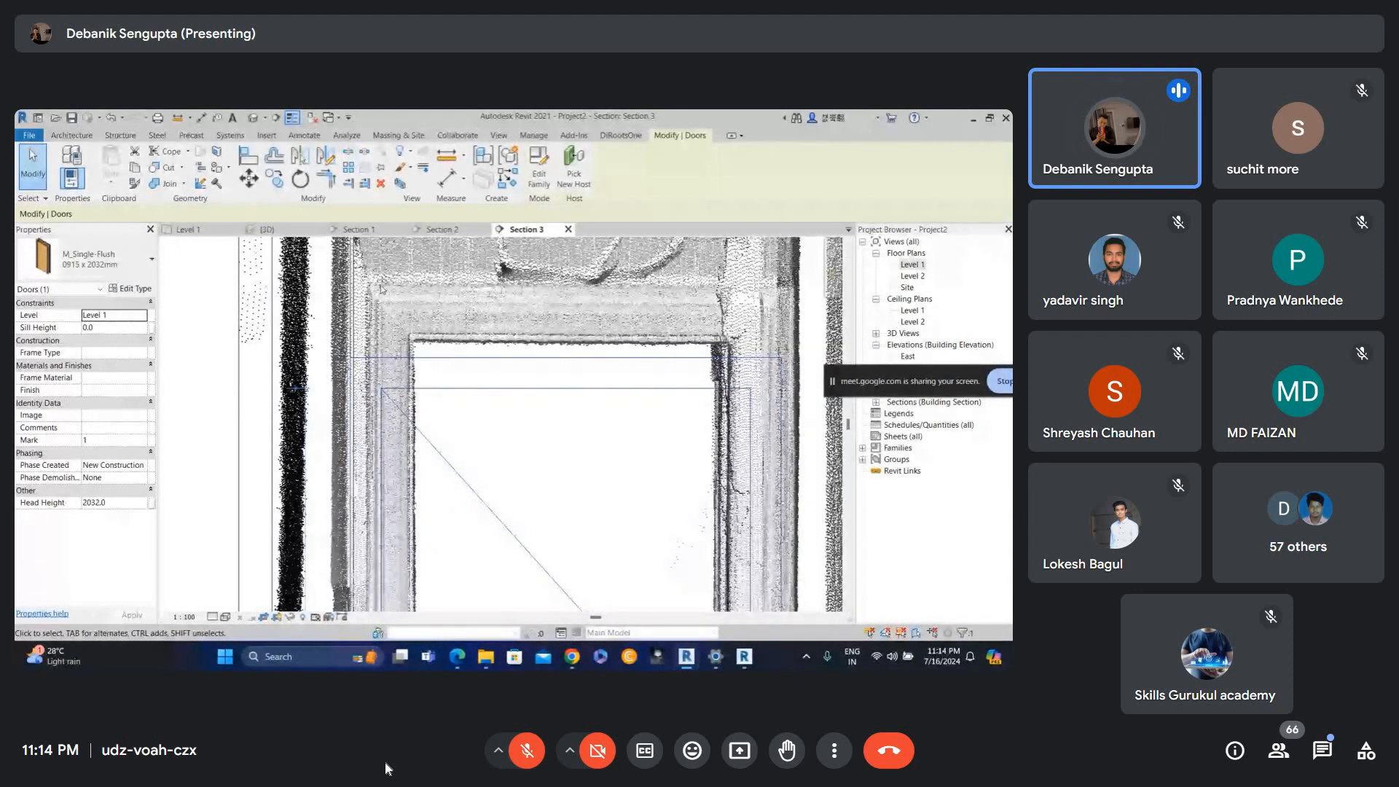
Adjust the door in the section view, then reopen the Level 1 floor plan.
mouse_move(543, 337)
middle_mouse_down()
mouse_move(559, 325)
mouse_move(542, 327)
middle_mouse_up()
left_click(918, 265)
double_click(918, 265)
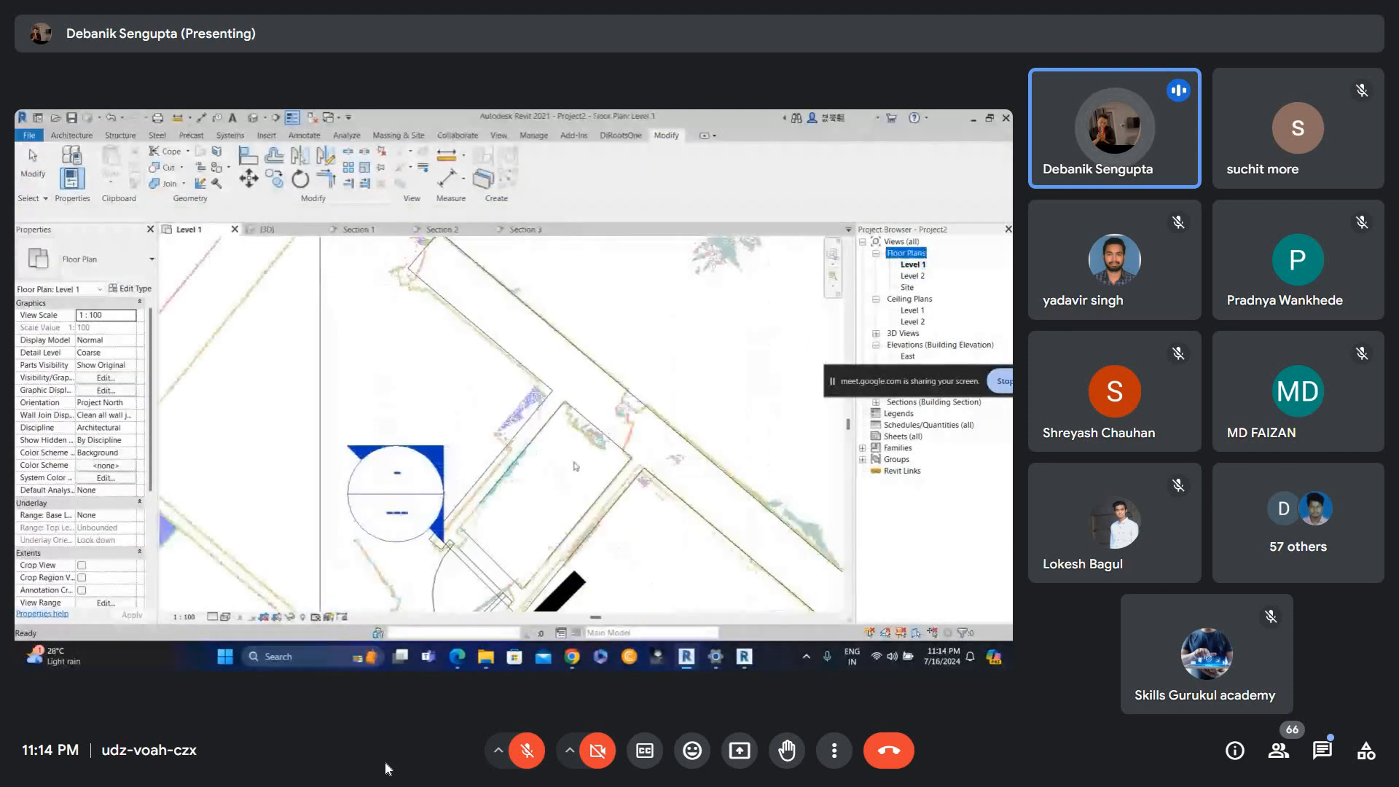
Select the door in the Level 1 plan and flip its swing direction to match the scanned opening.
left_click(613, 306)
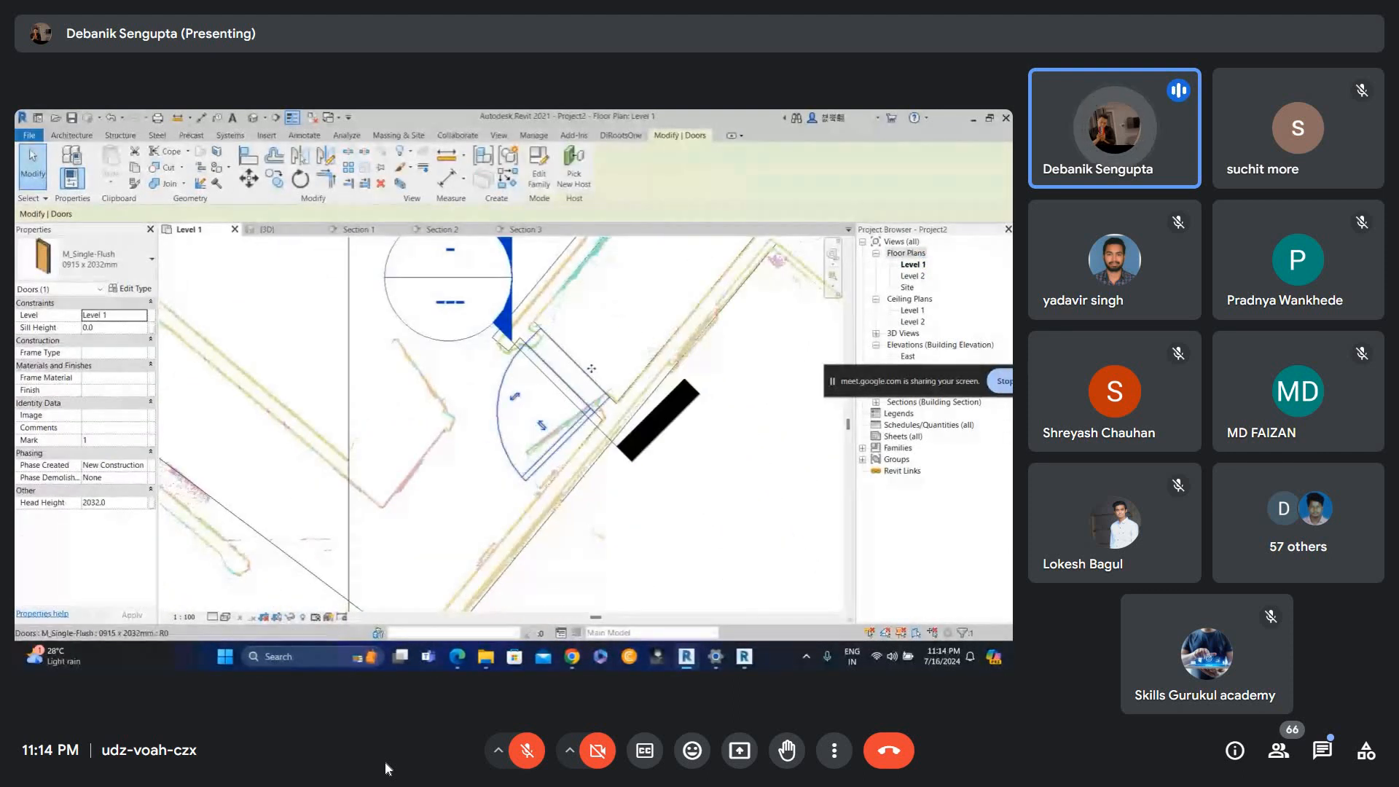
scroll(580, 382, "up", 2)
scroll(472, 473, "down", 1)
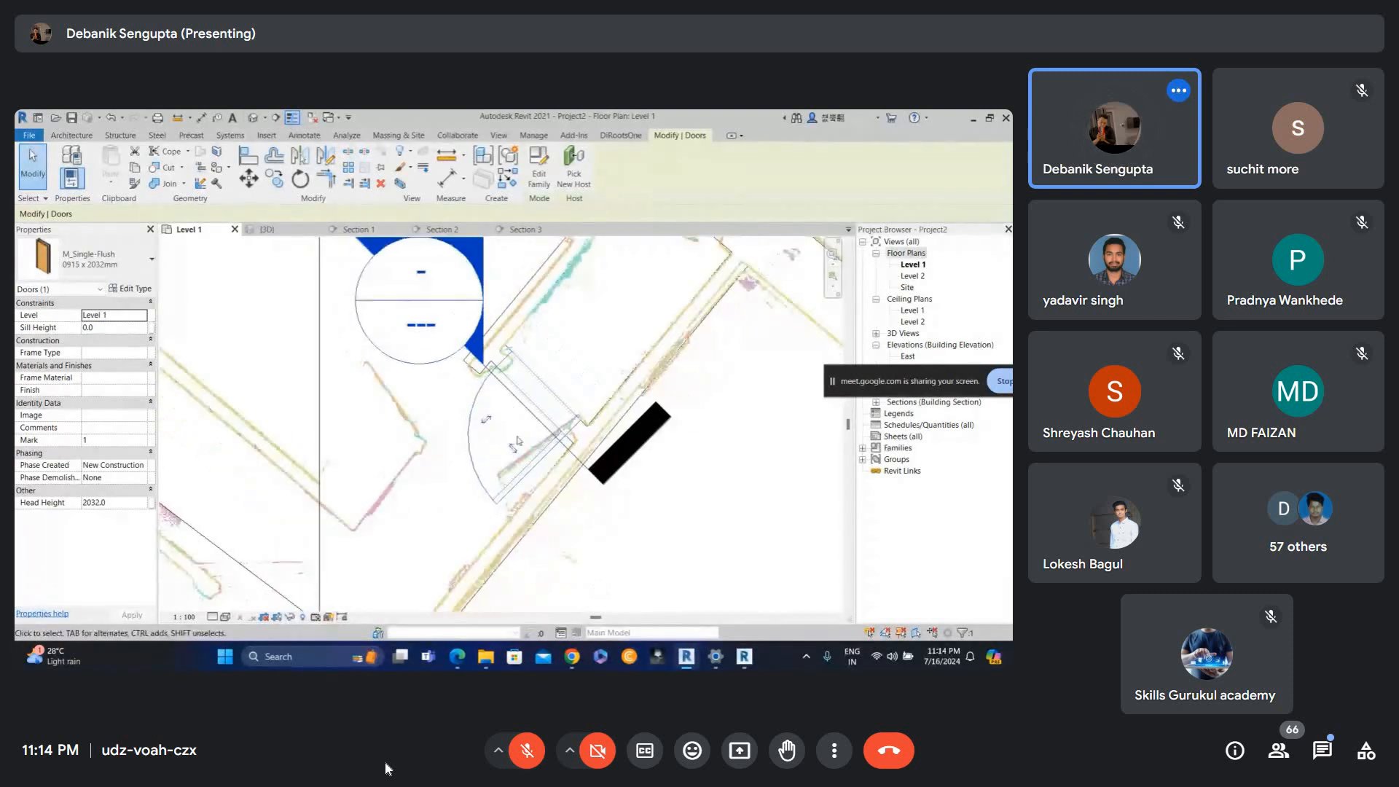
scroll(534, 432, "up", 1)
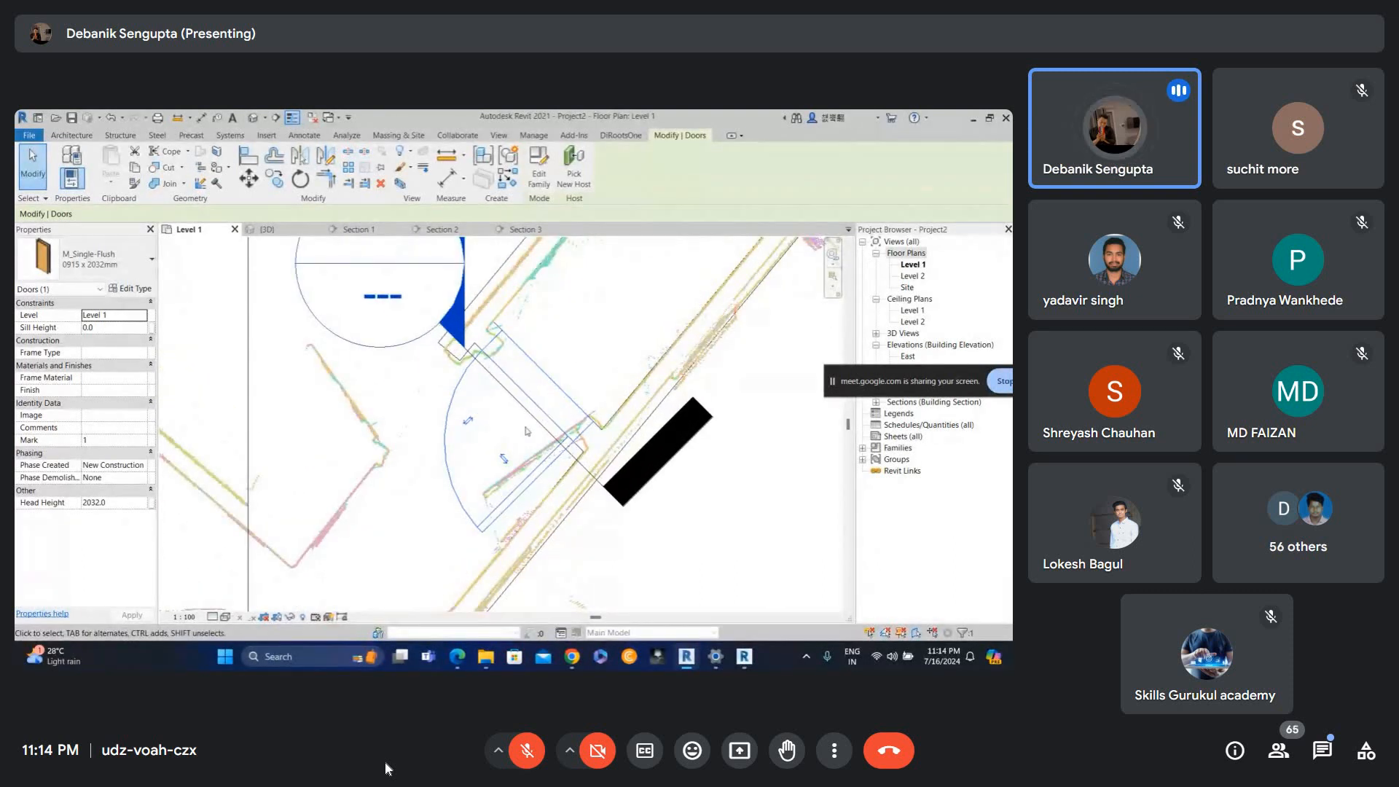
left_click(472, 424)
left_click(594, 345)
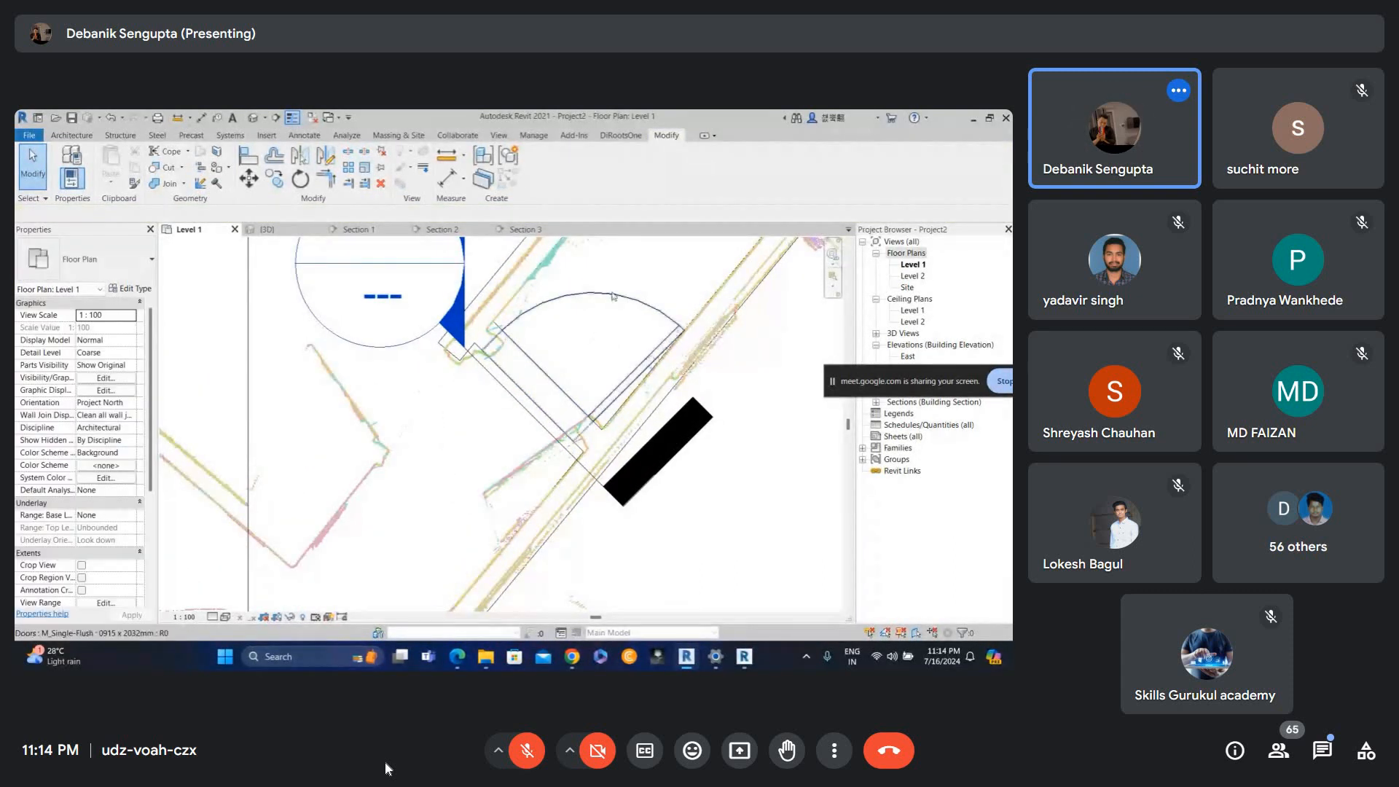
left_click(612, 297)
left_click(572, 325)
left_click(595, 375)
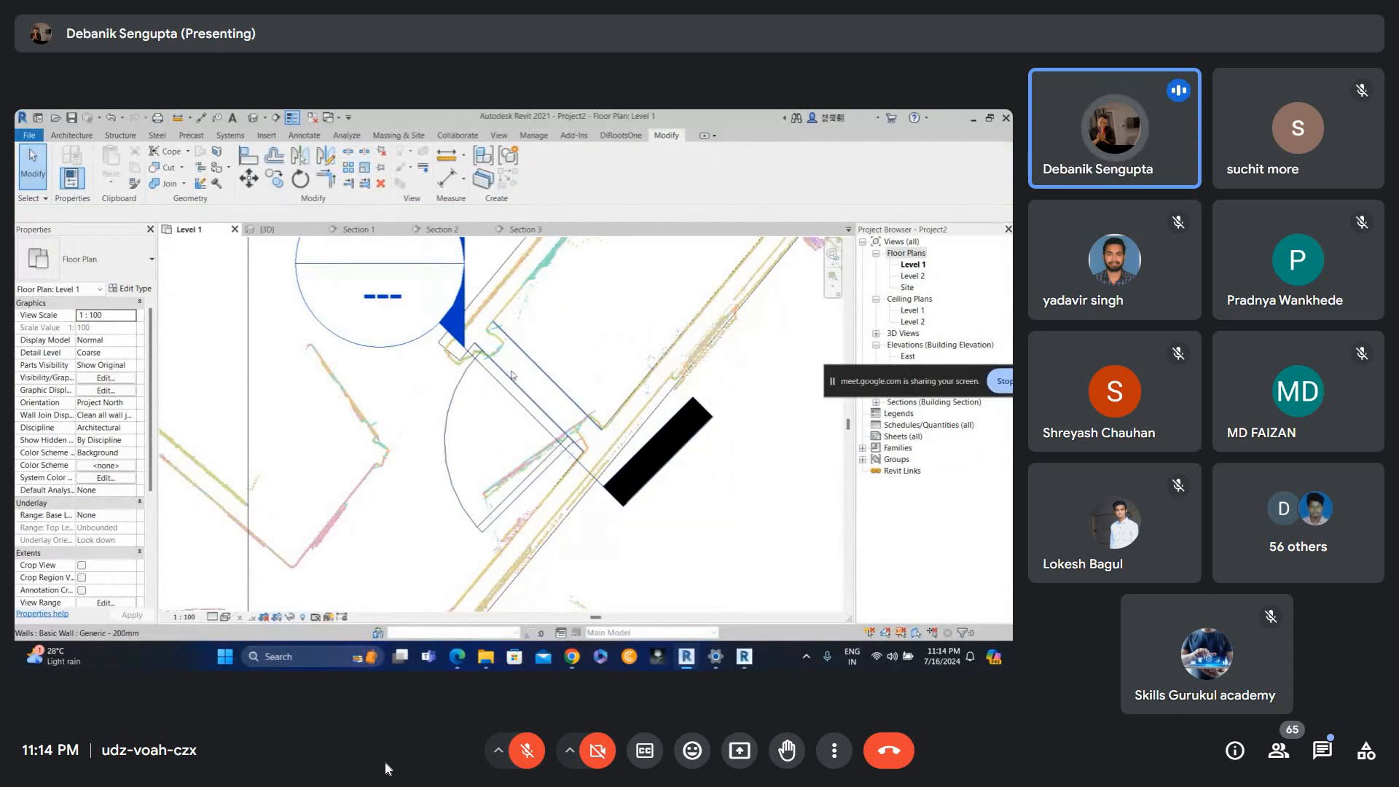
left_click(467, 398)
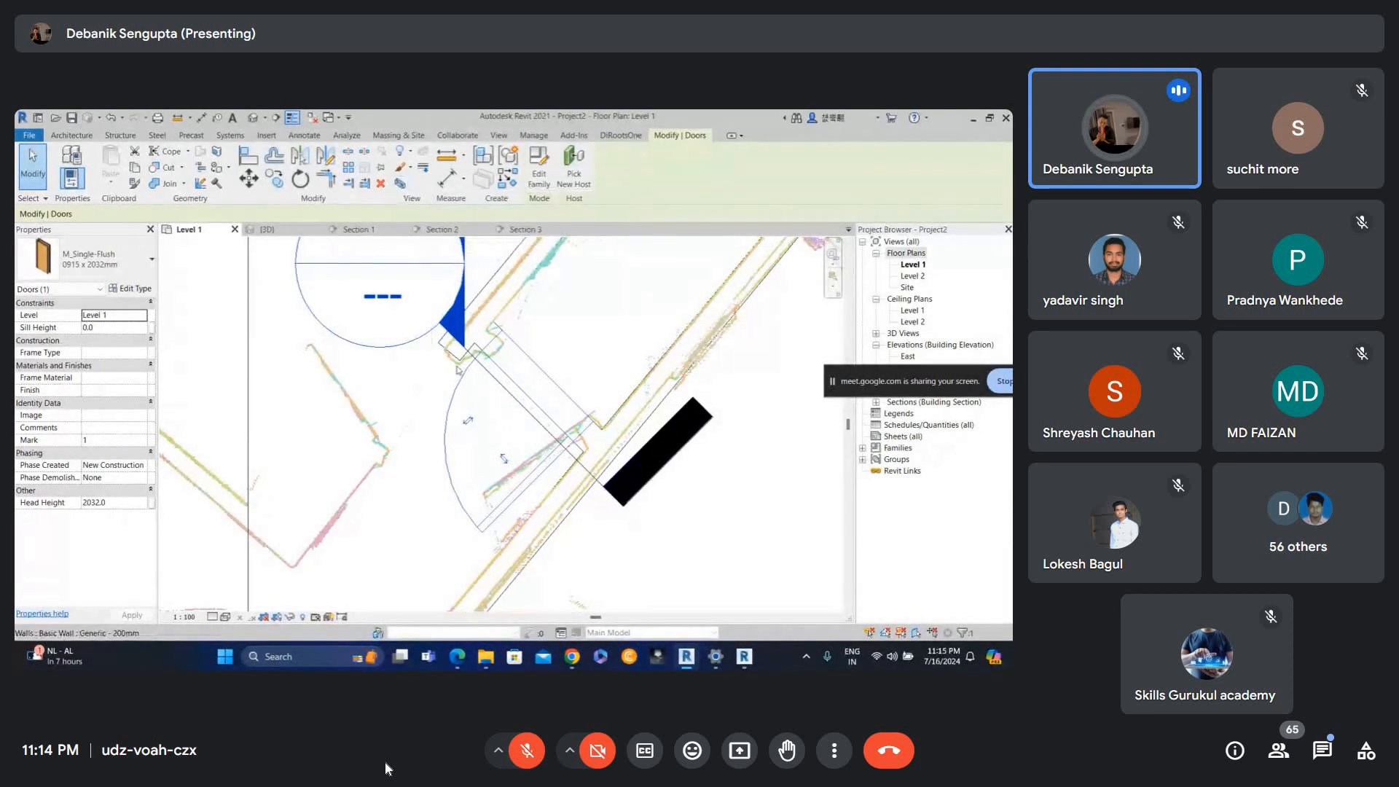
Isolate the selected door in a 3D selection box and orbit around it to check it against the scan.
left_click(401, 183)
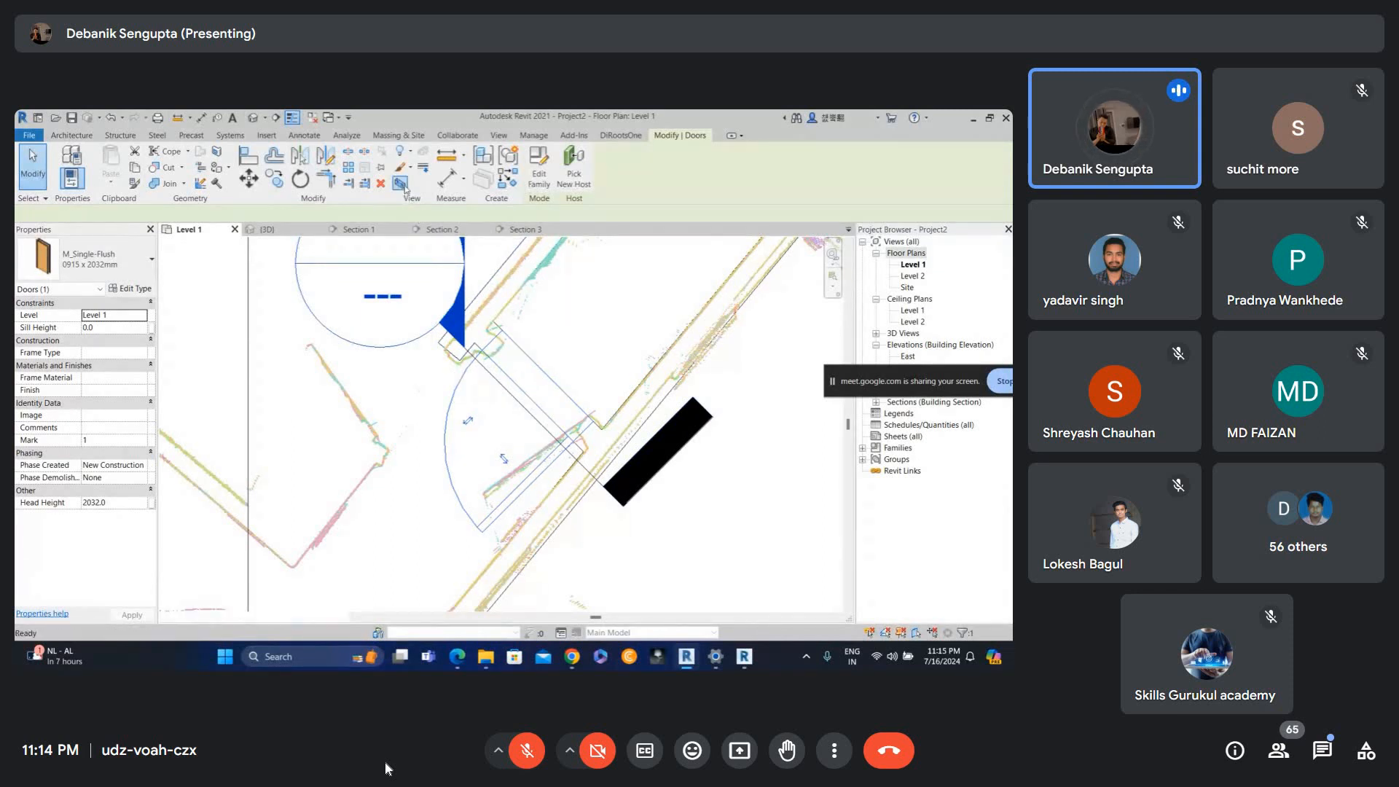
middle_click_drag(597, 372, 610, 360, "shift")
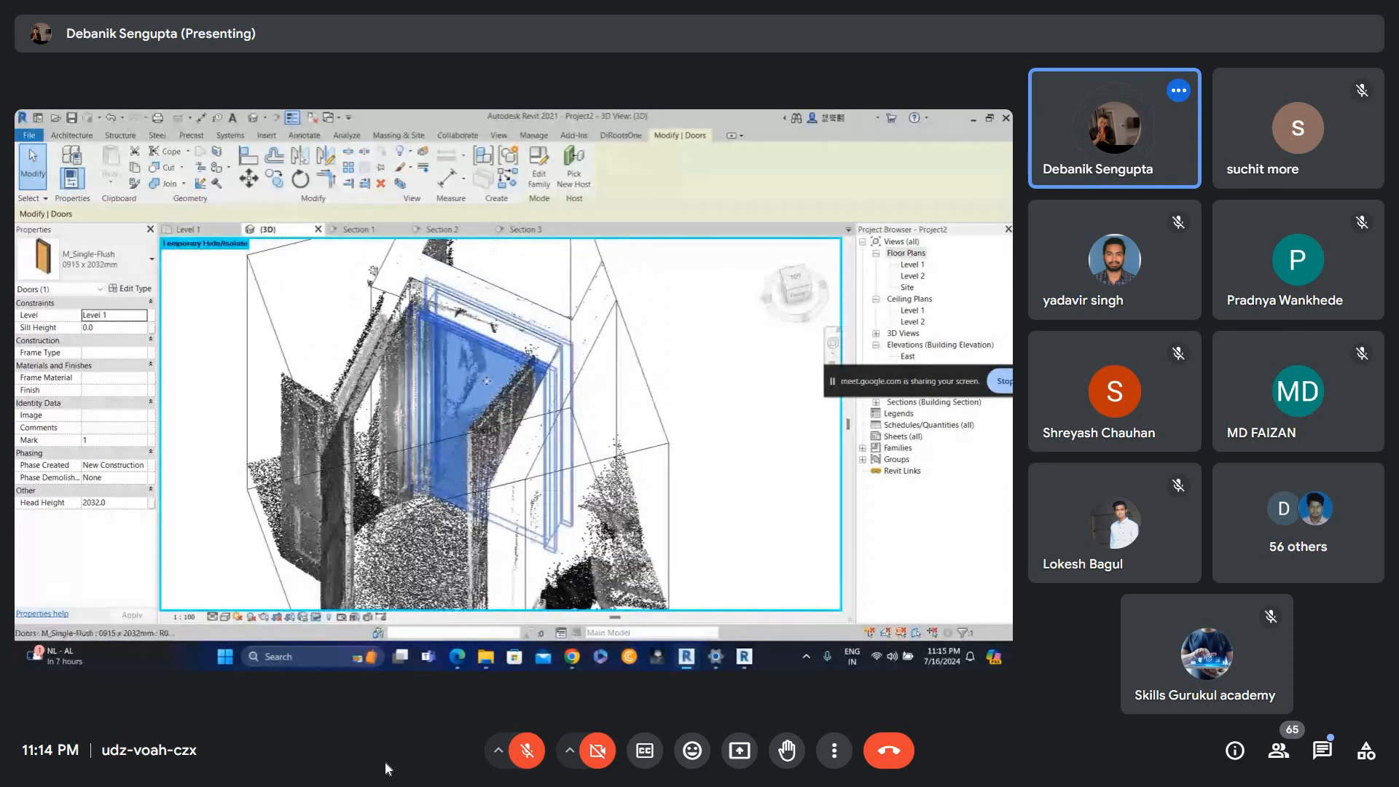
middle_click_drag(510, 397, 538, 394, "shift")
scroll(538, 394, "down", 2)
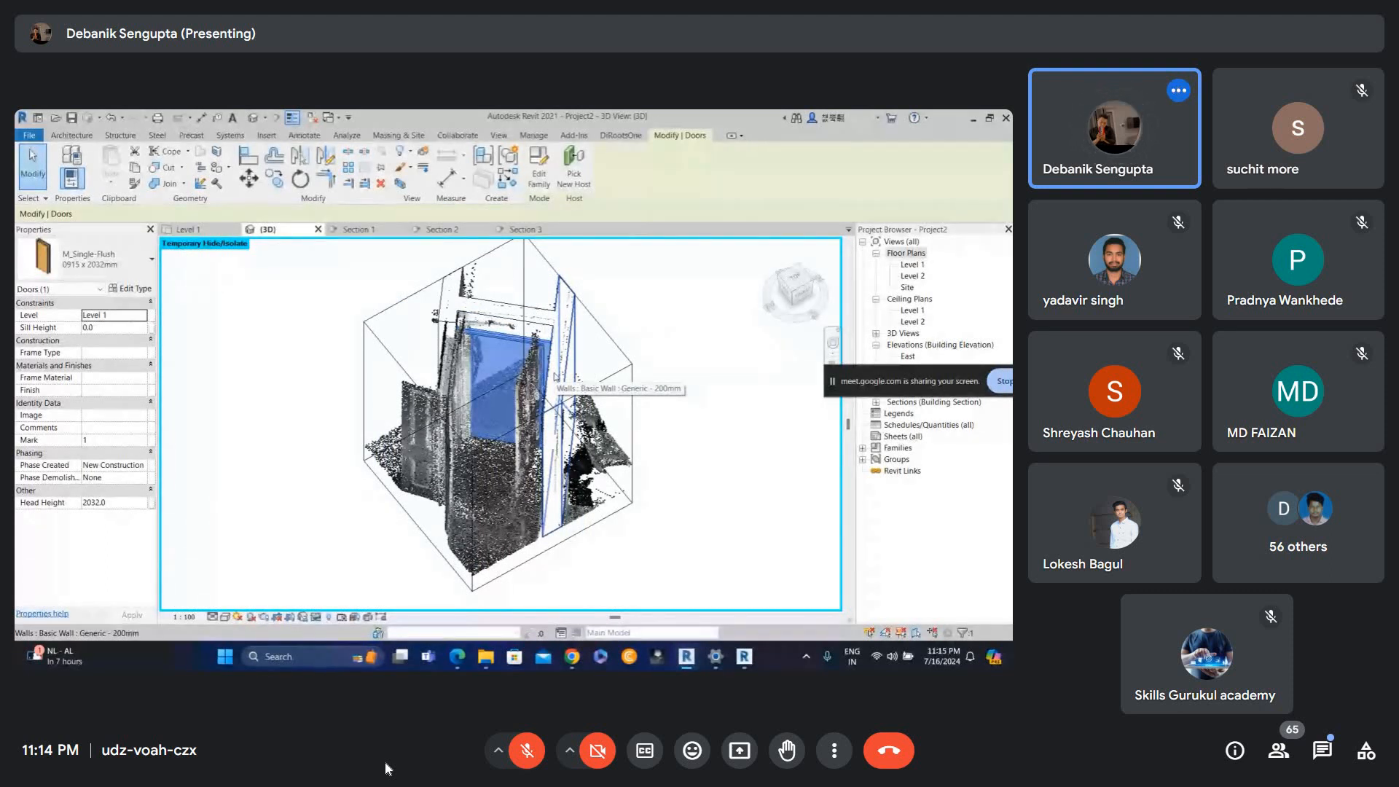
middle_click_drag(653, 342, 365, 354, "shift")
scroll(445, 408, "up", 2)
mouse_move(444, 408)
middle_mouse_down("shift")
mouse_move(466, 413)
mouse_move(453, 384)
middle_mouse_up("shift")
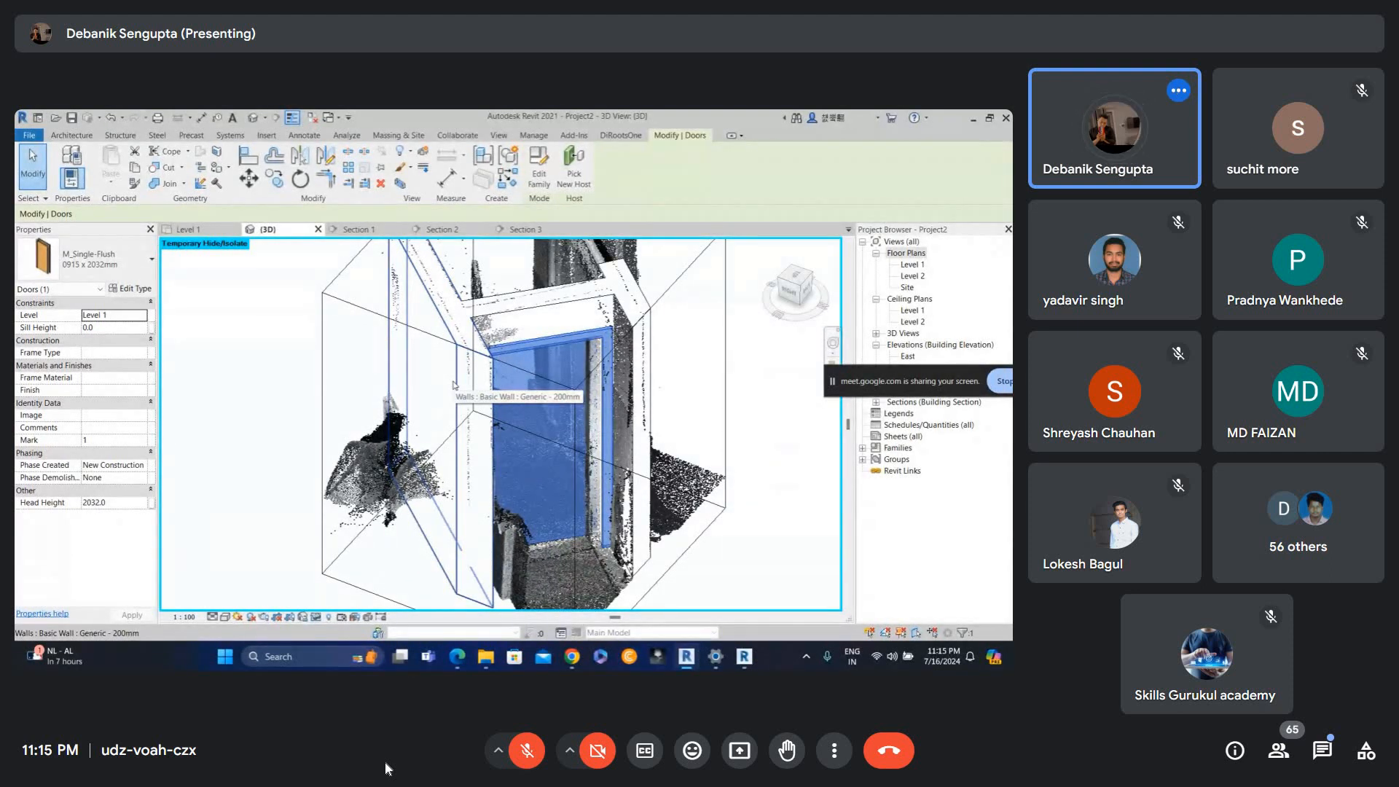
key("w")
key("f")
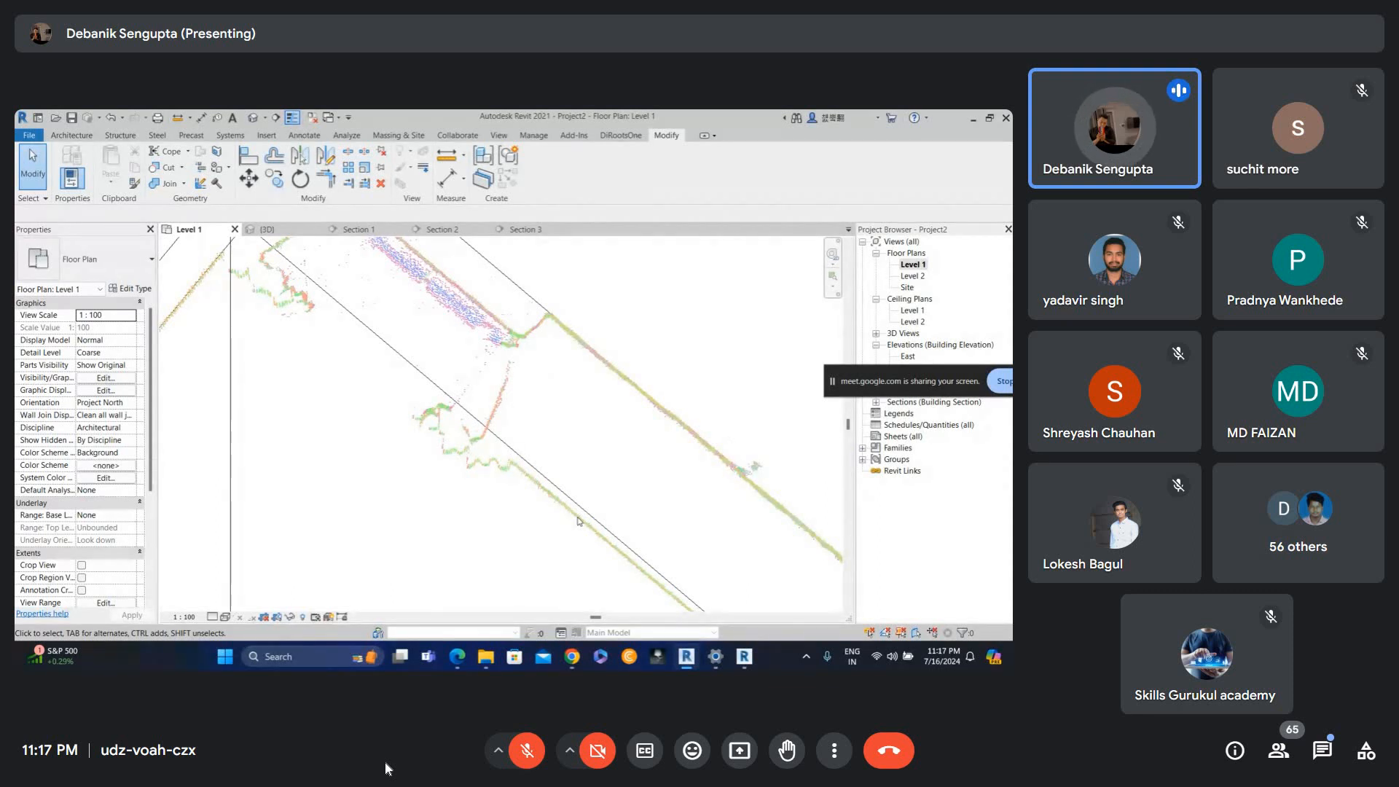
Select the Generic - 600 wall along the angled scan edge to inspect its properties, then deselect it.
scroll(487, 449, "up", 3)
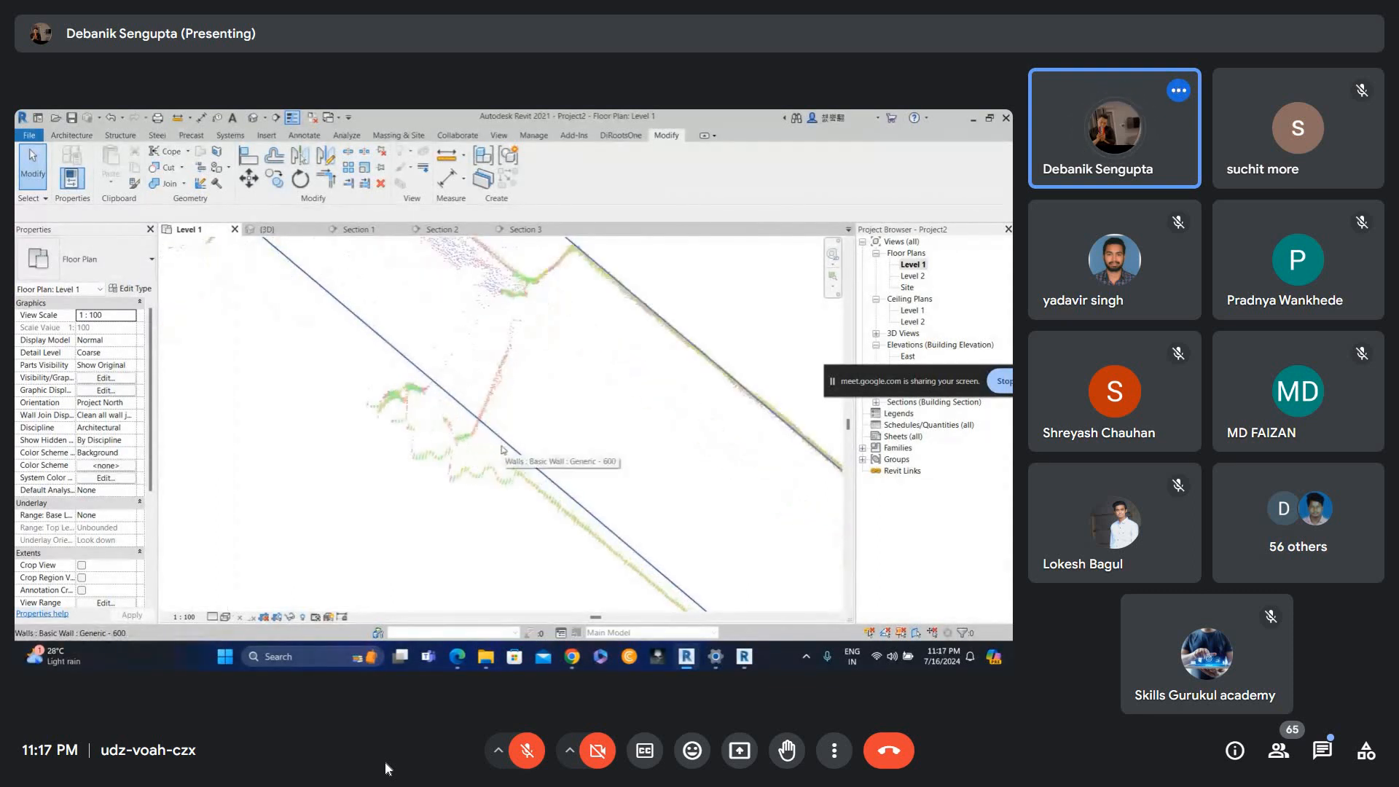
scroll(510, 457, "down", 3)
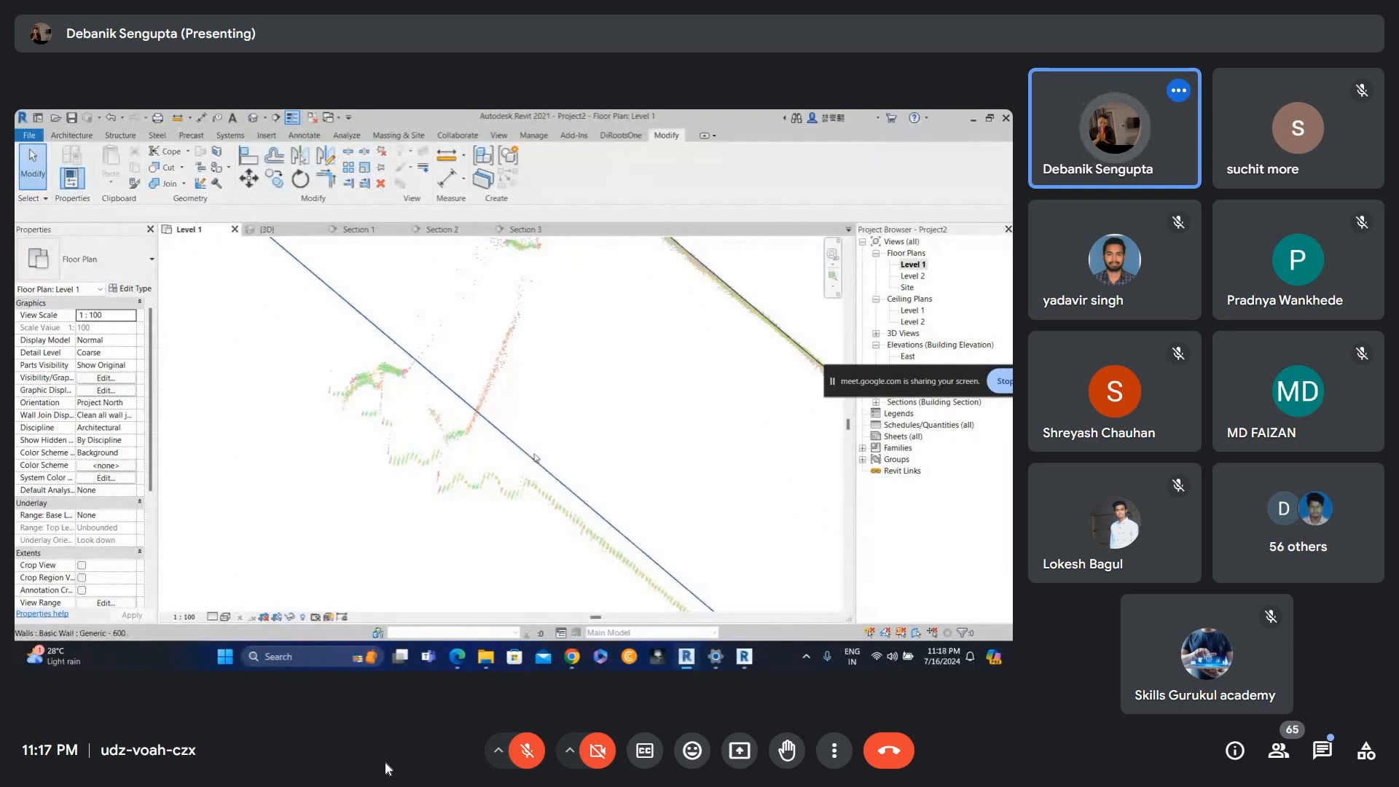
scroll(532, 468, "down", 4)
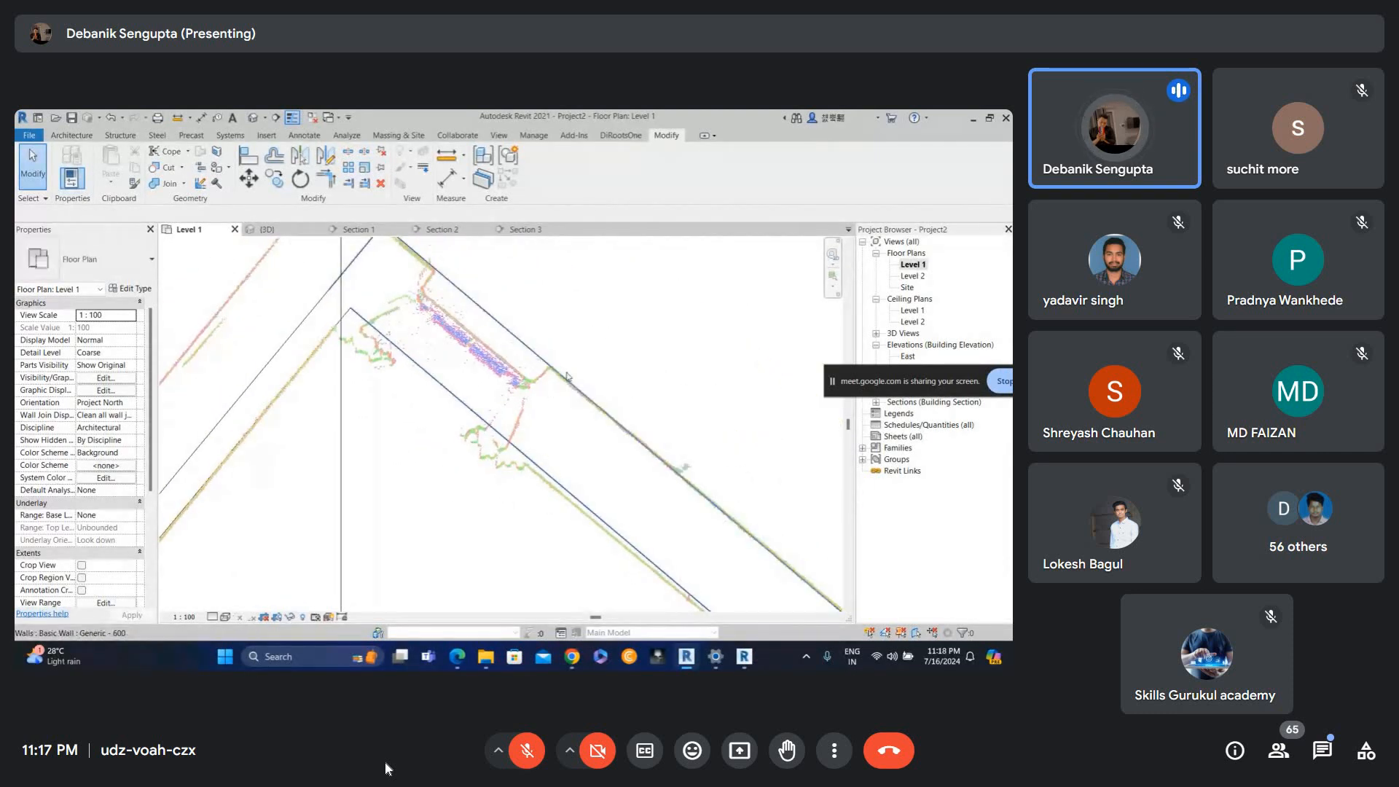
left_click(565, 378)
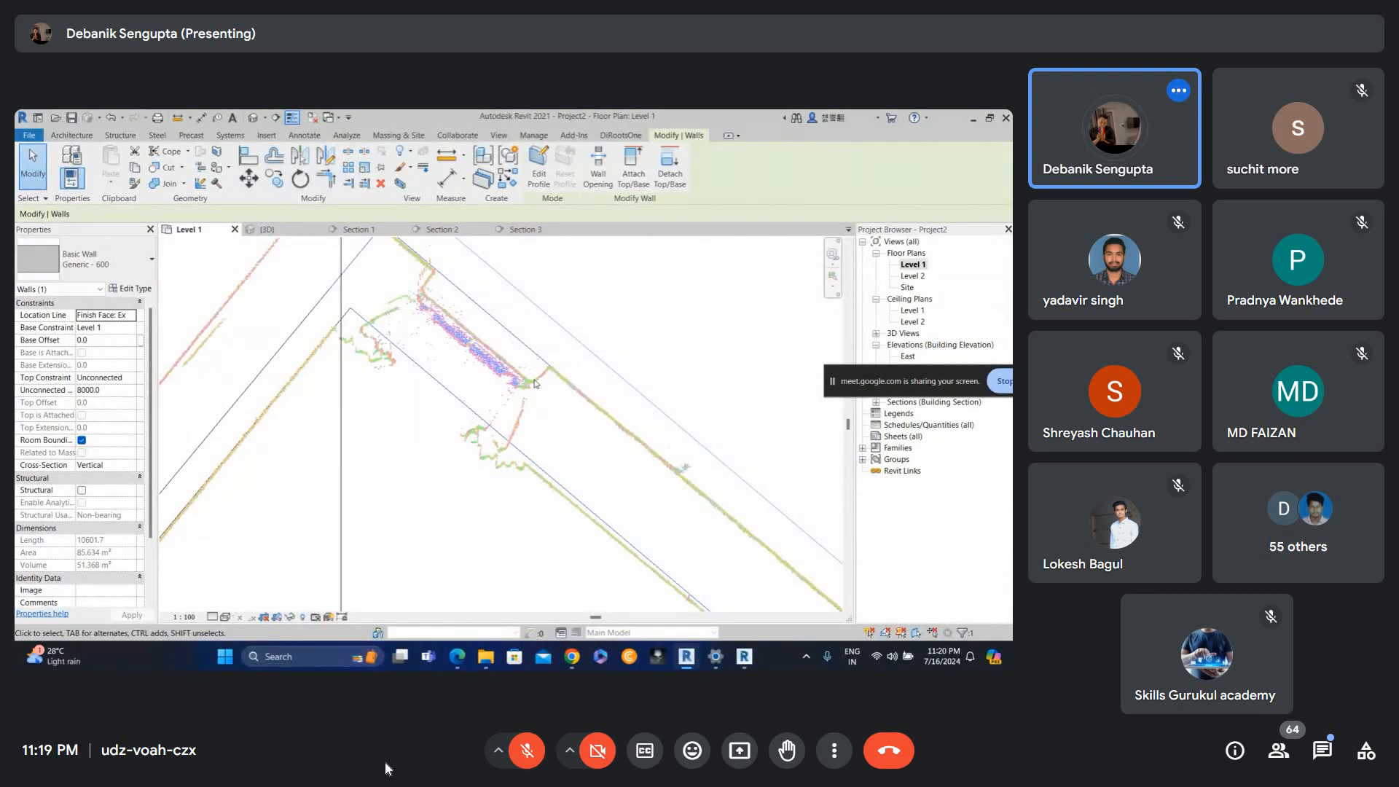
key("Escape")
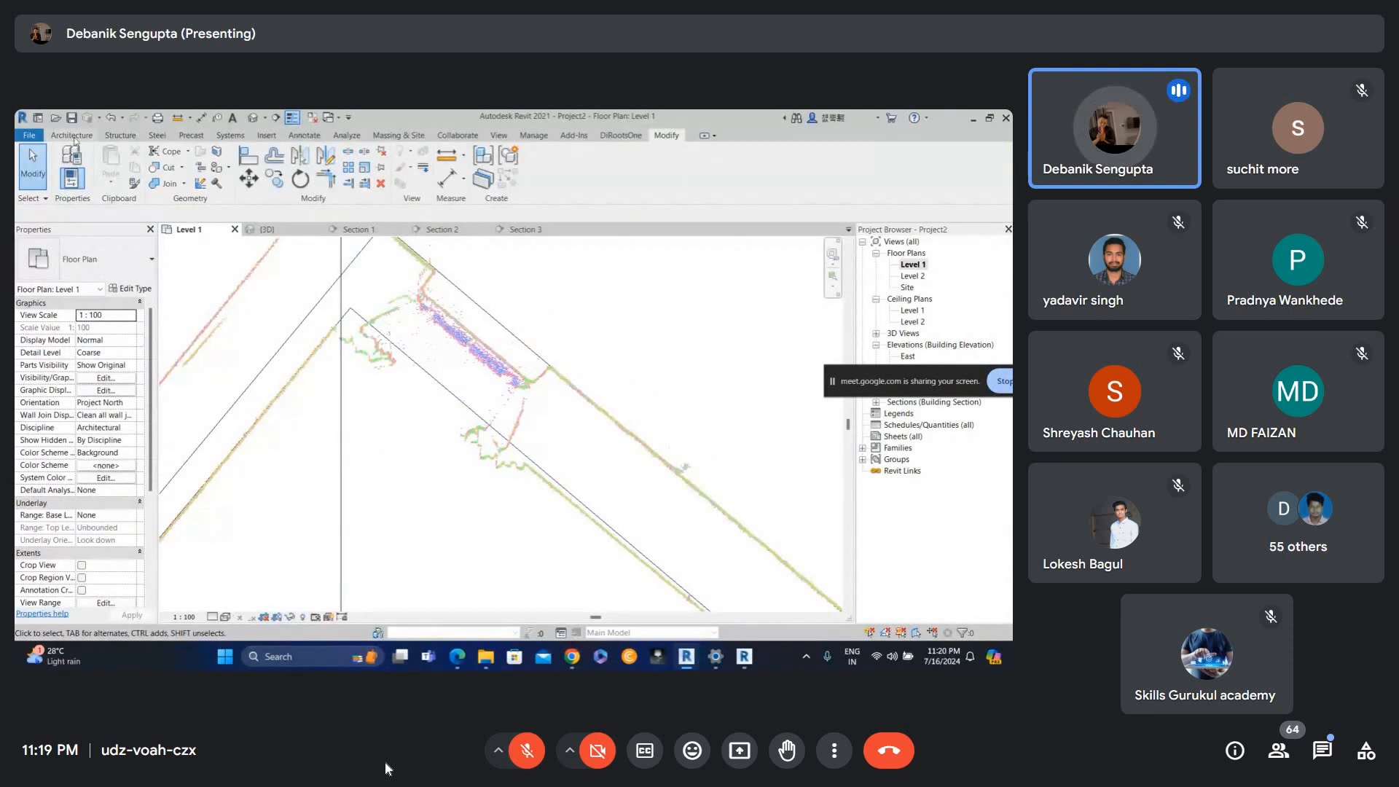
Start the Window tool and place a window in the angled wall next to the door.
key("n")
key("Escape")
key("w")
key("n")
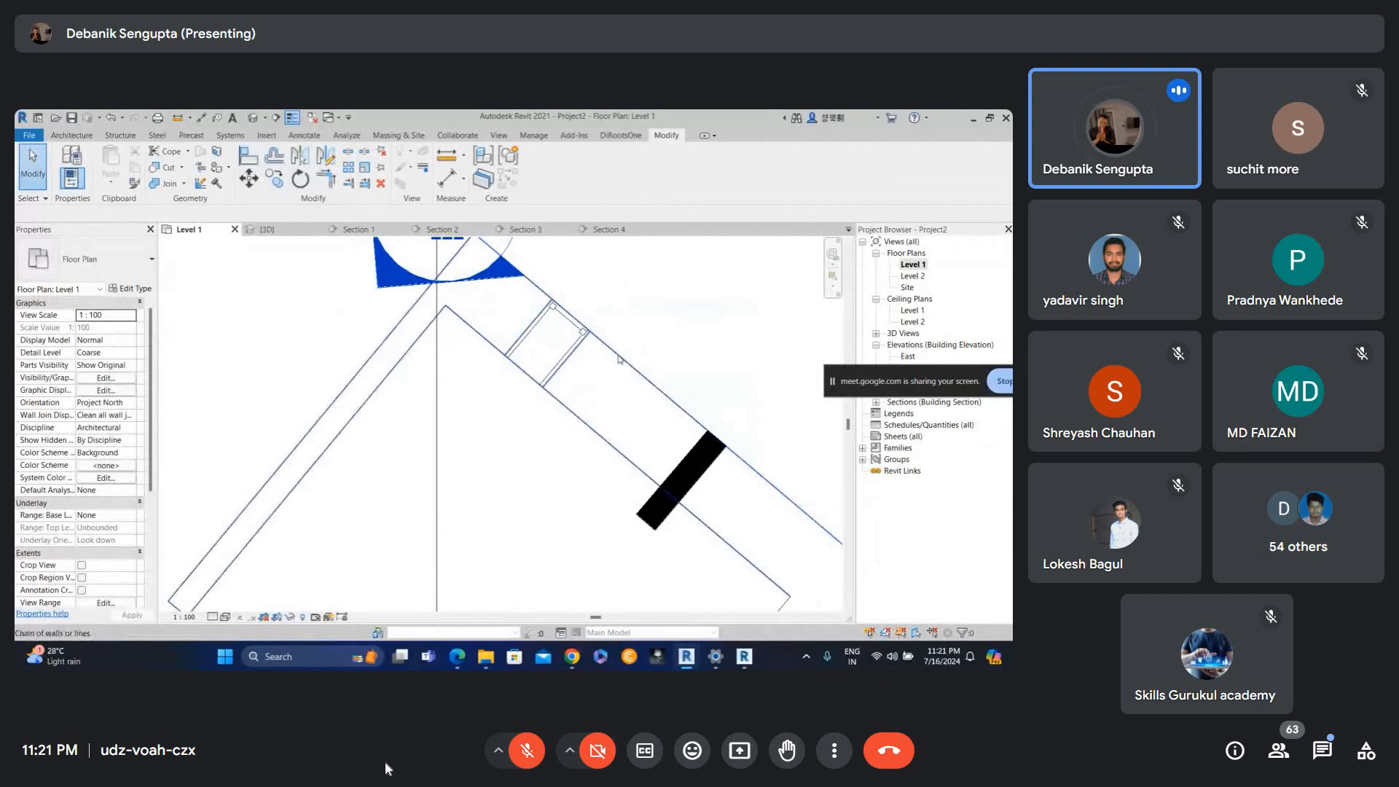
Select the section line near the window and nudge it slightly up and right so it cuts through the window.
left_click(617, 360)
key("Up")
key("Up")
key("Right")
key("Right")
key("Right")
key("Right")
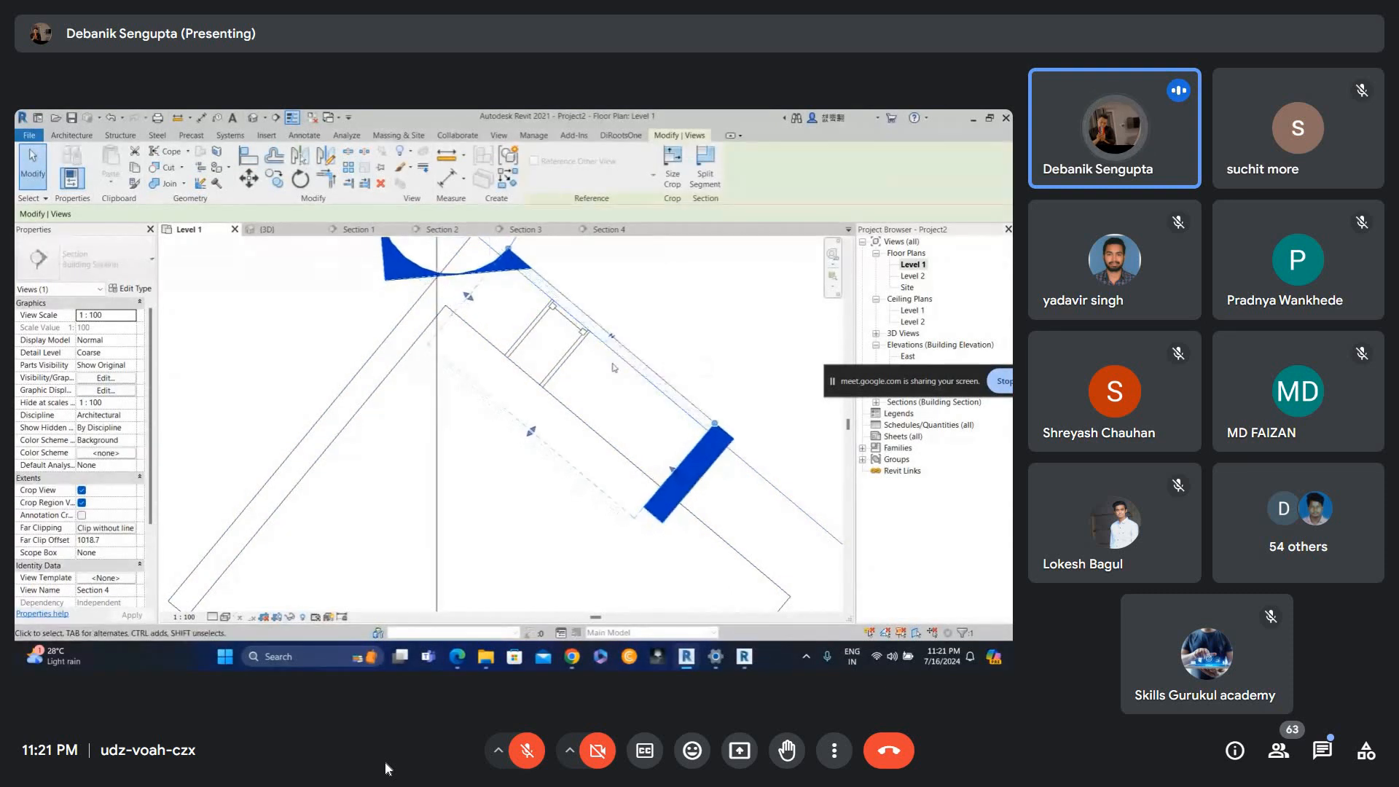
left_click(604, 388)
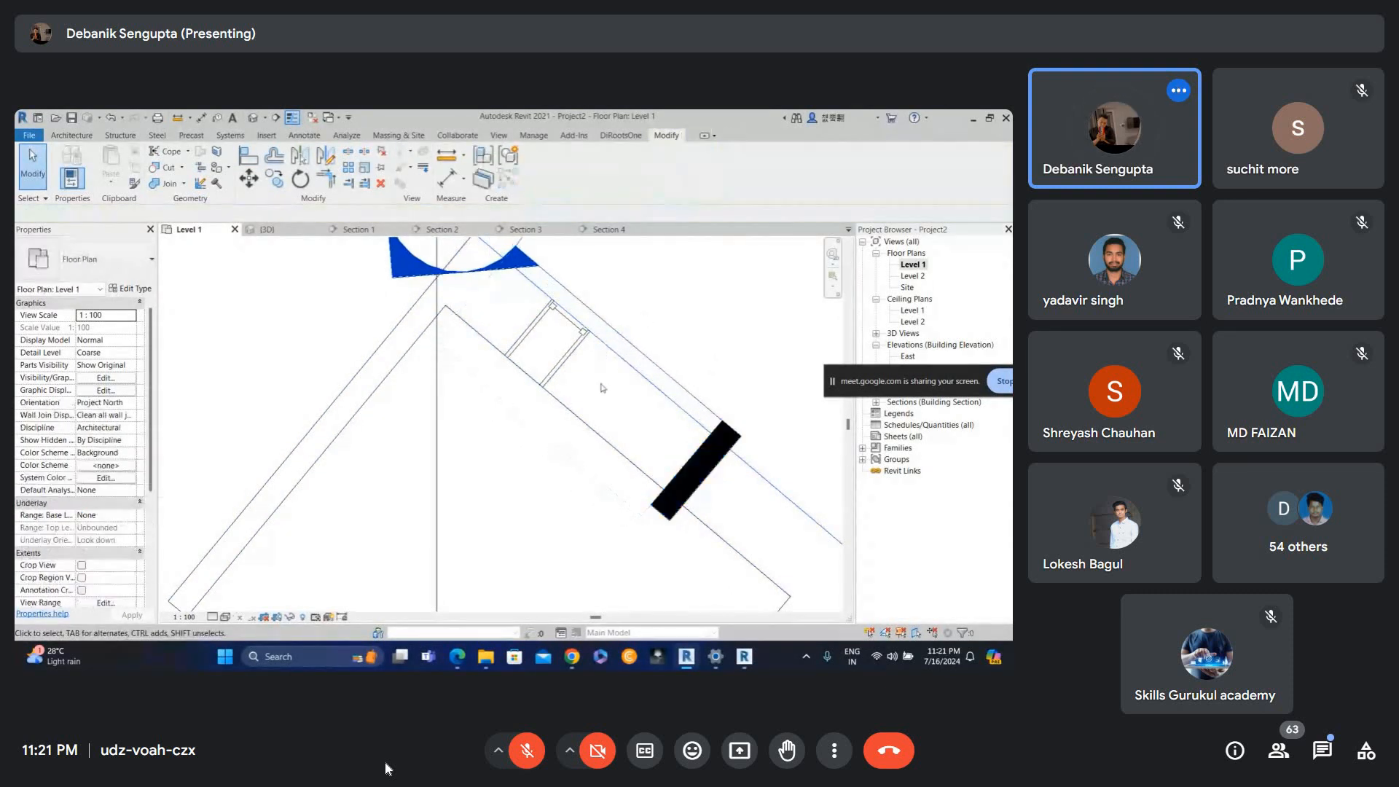
Open the section view that cuts through the new window.
left_click(610, 327)
left_click_drag(540, 430, 581, 368)
key("Escape")
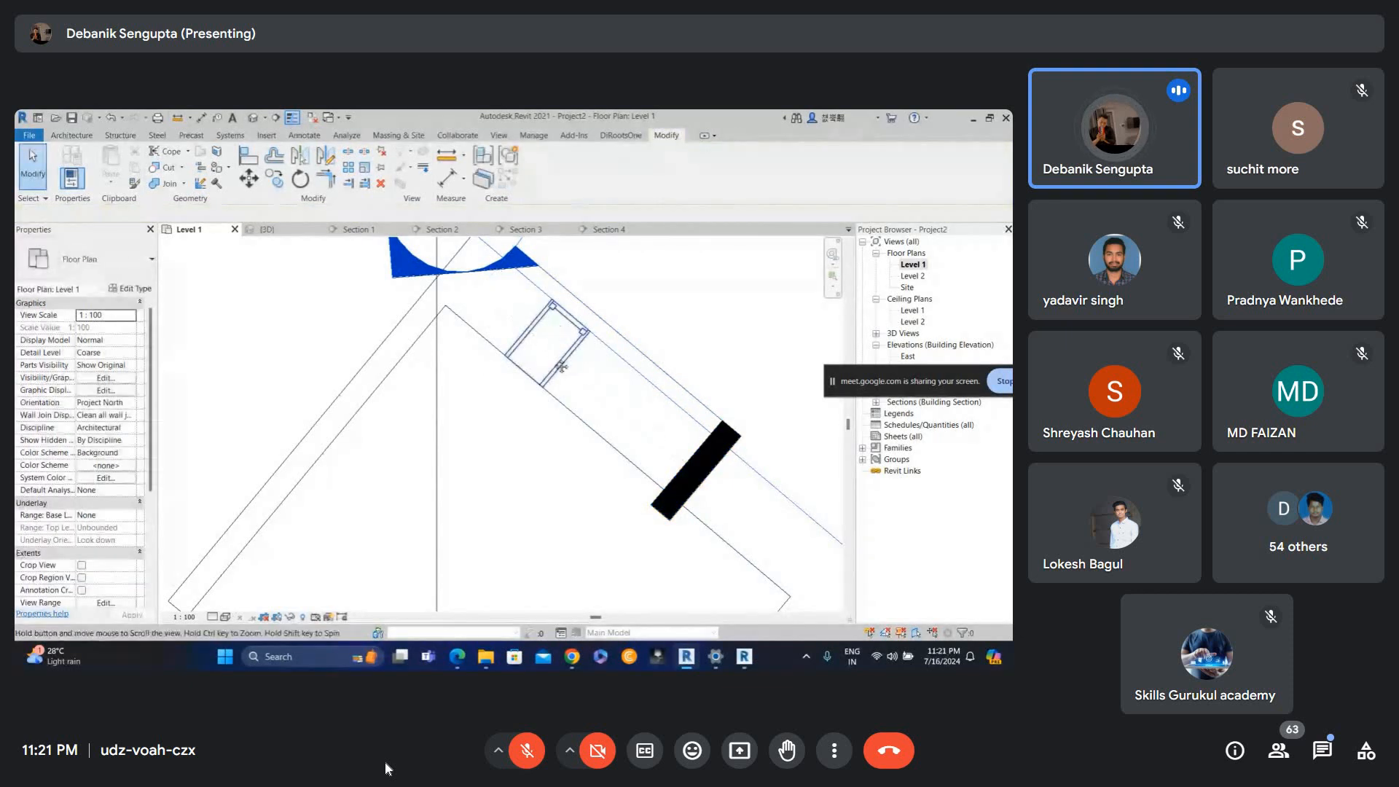
middle_click_drag(563, 367, 555, 474)
double_click(488, 313)
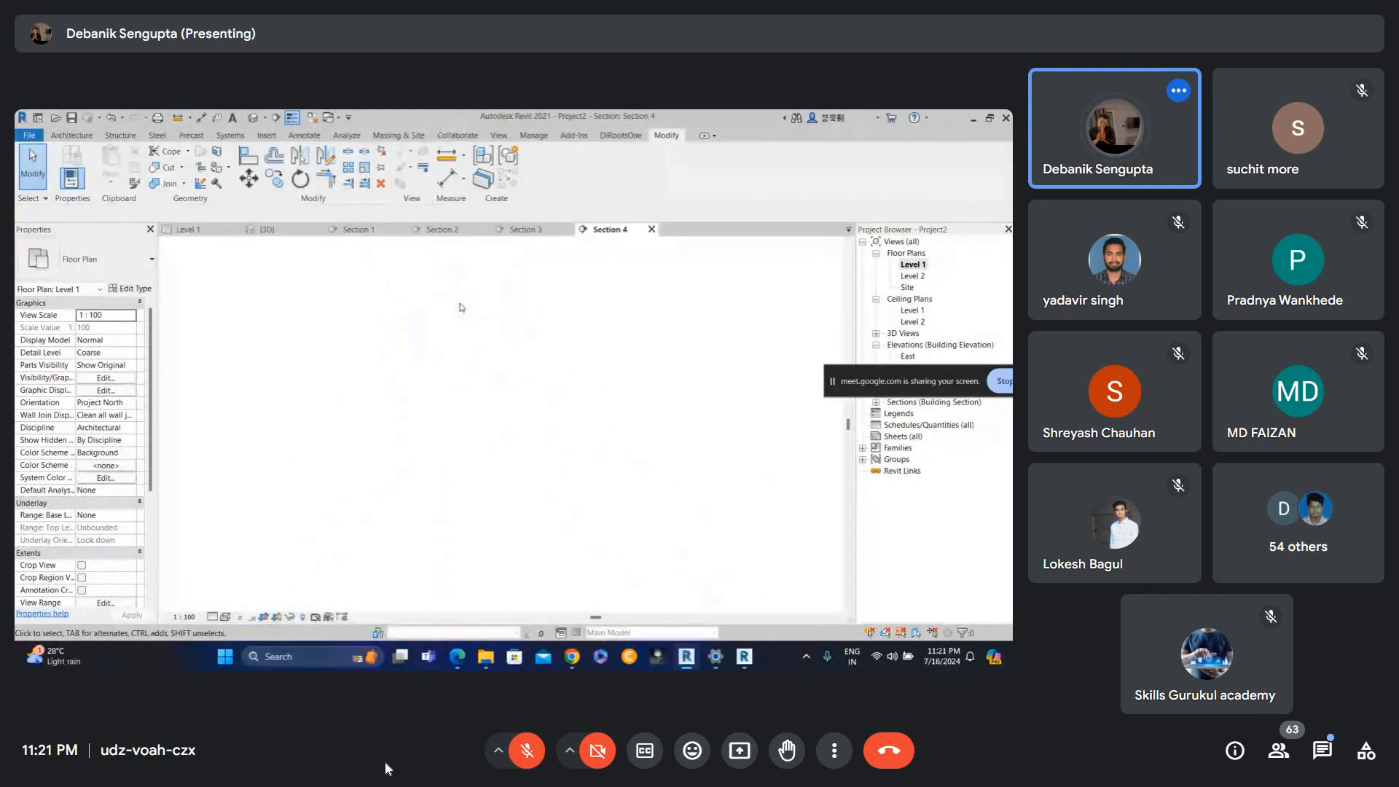
Select the window in the section view and show it in a 3D selection box.
scroll(475, 476, "up", 3)
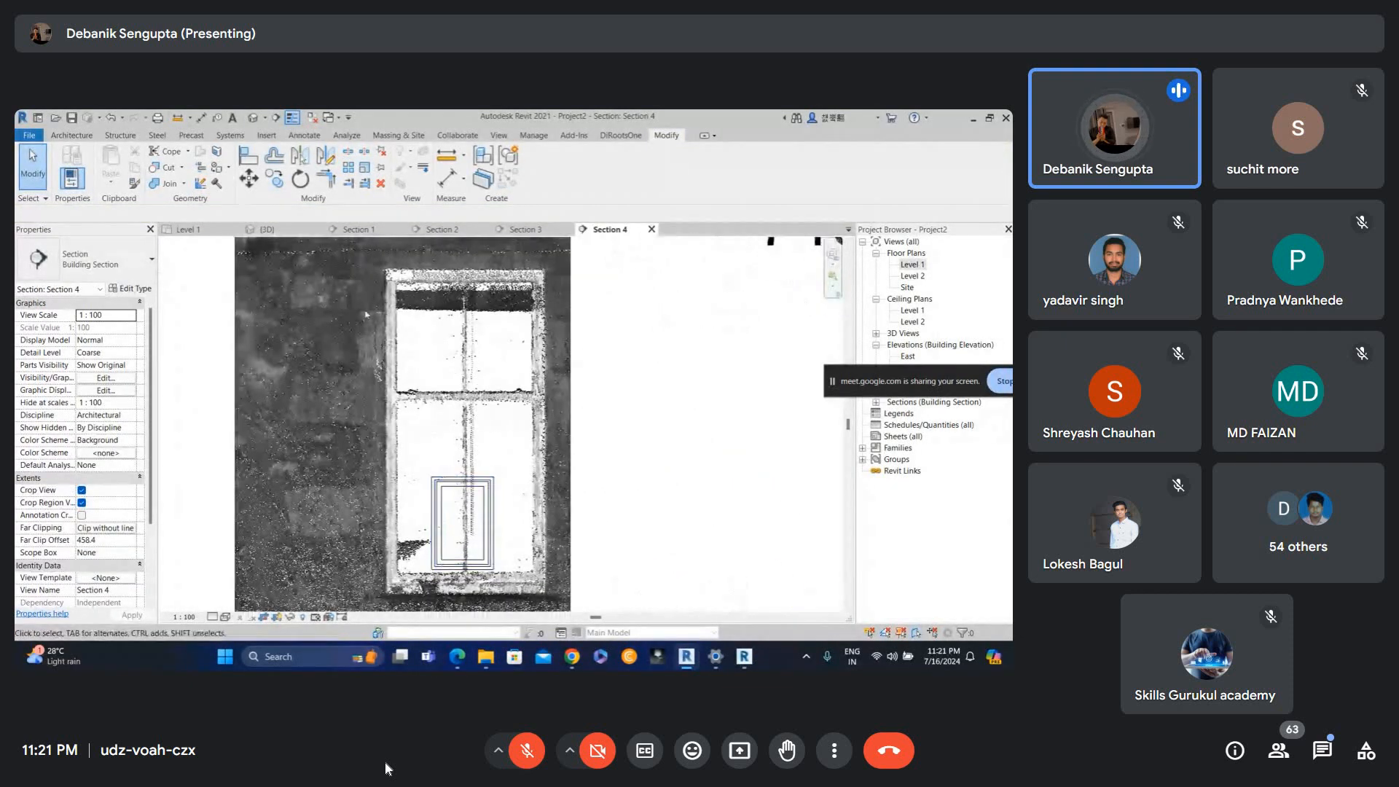
left_click(463, 484)
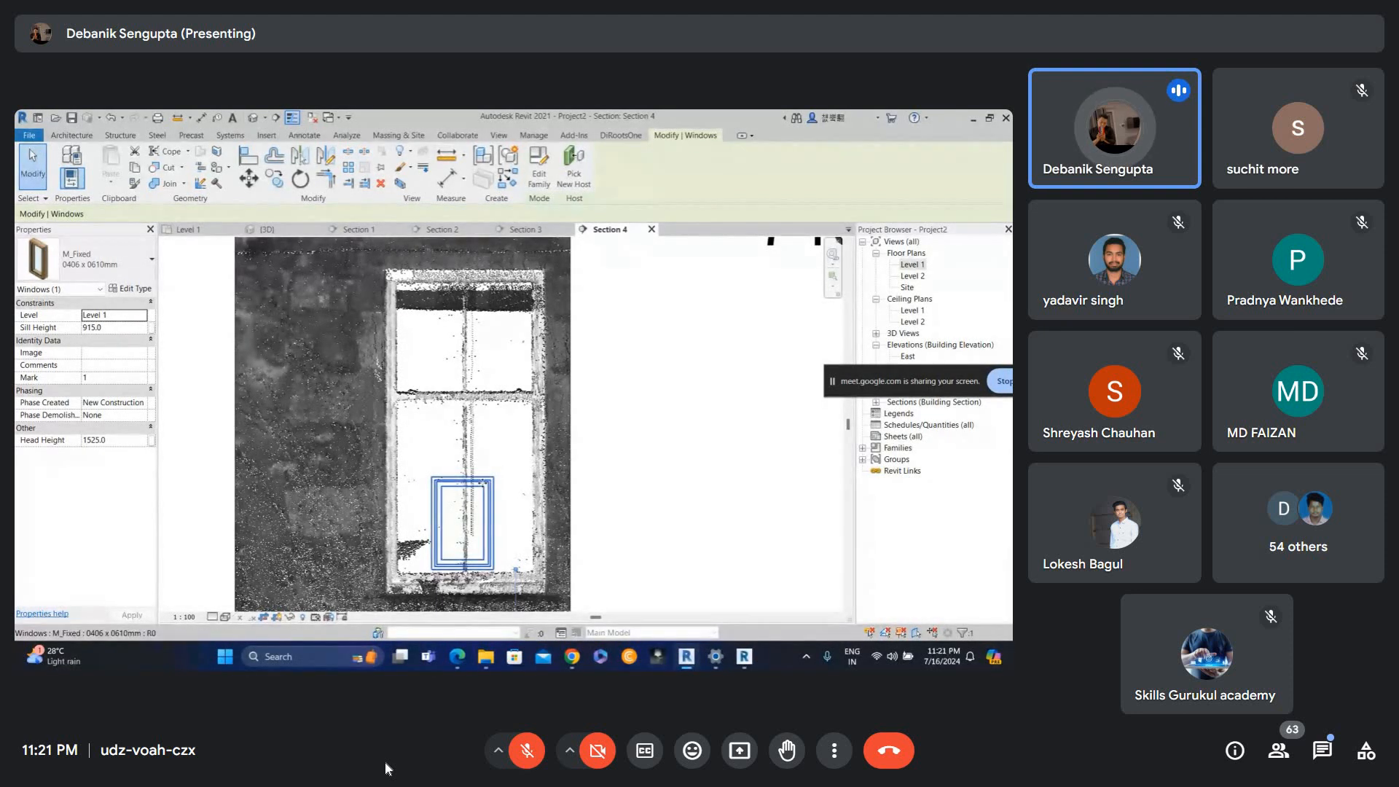
left_click(508, 471)
left_click(482, 485)
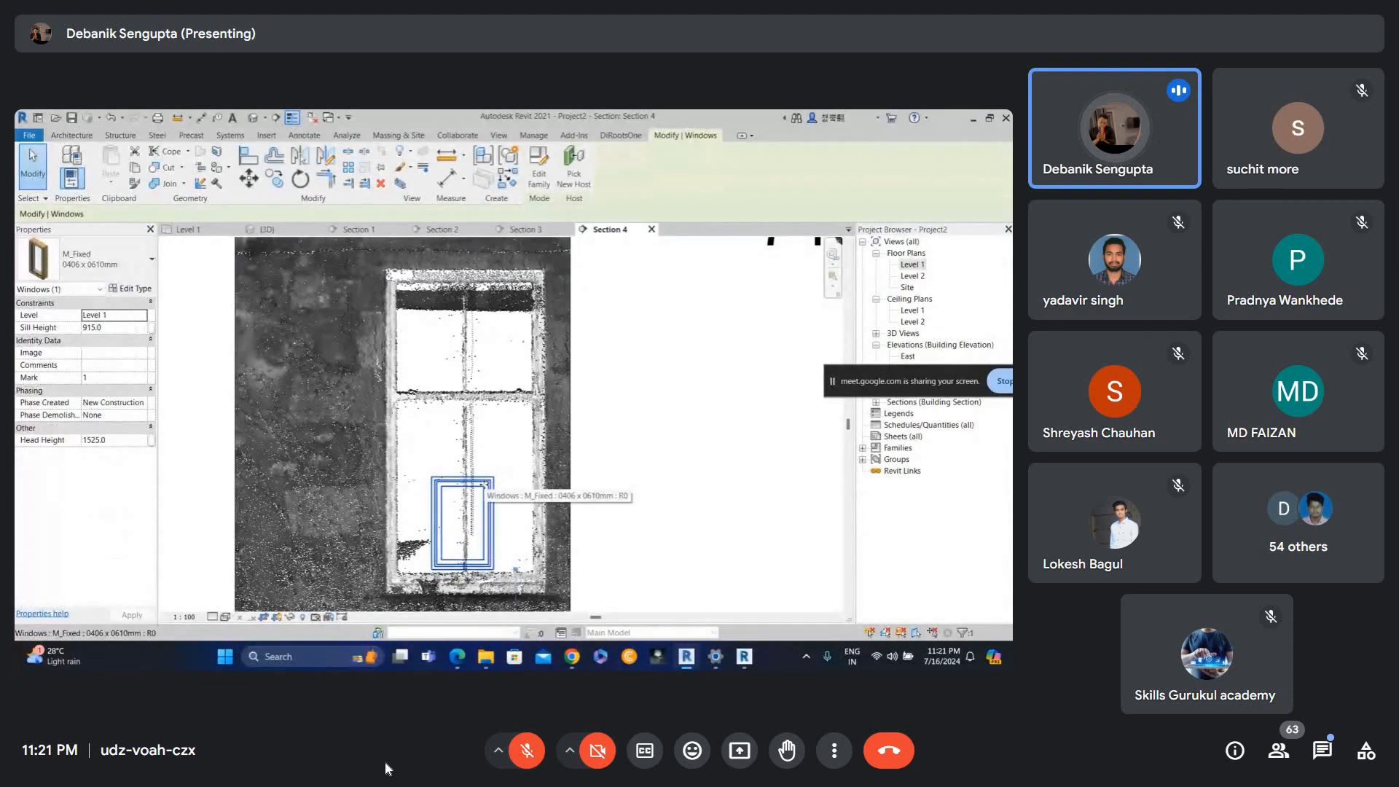
left_click(399, 183)
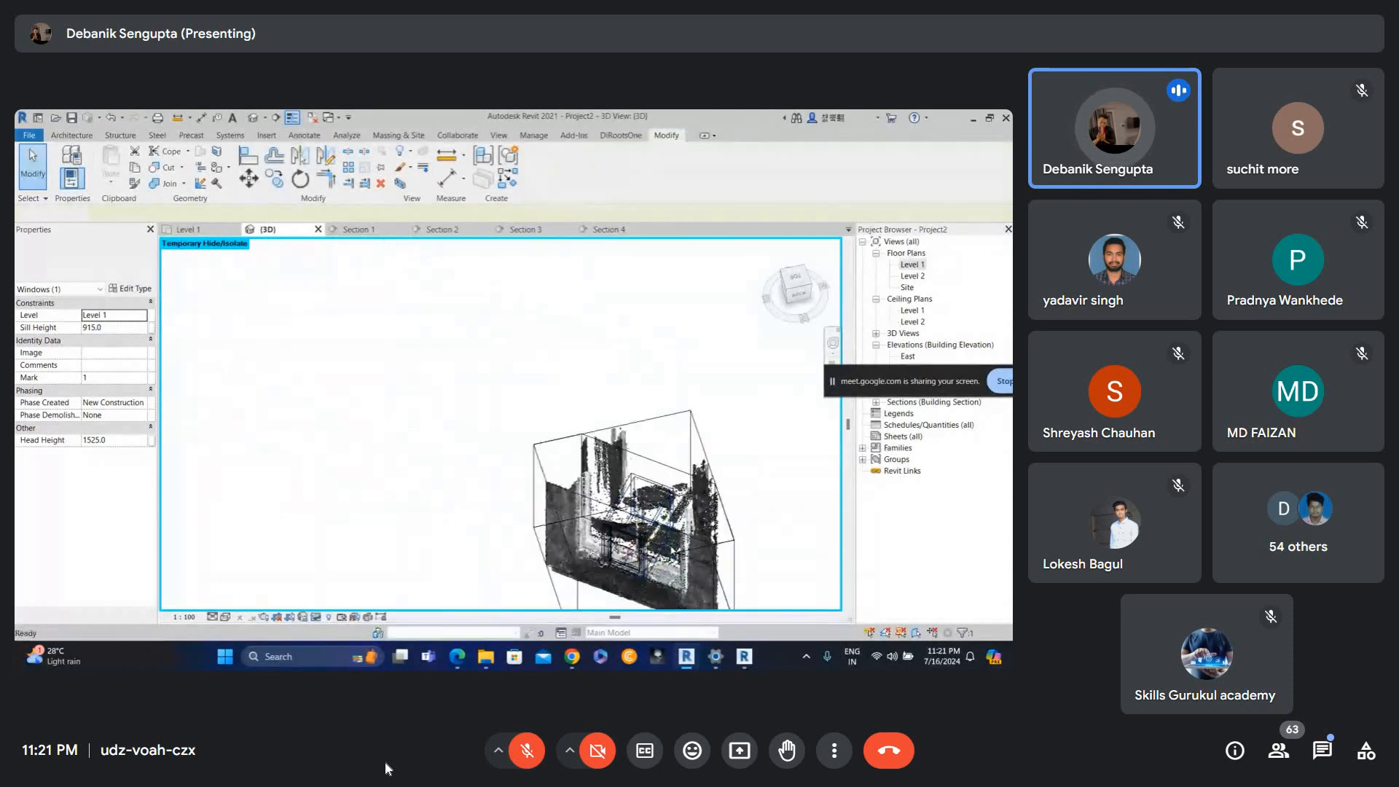
Orbit and zoom the 3D section box view to inspect the new window against the scanned opening.
middle_click_drag(619, 503, 624, 409, "shift")
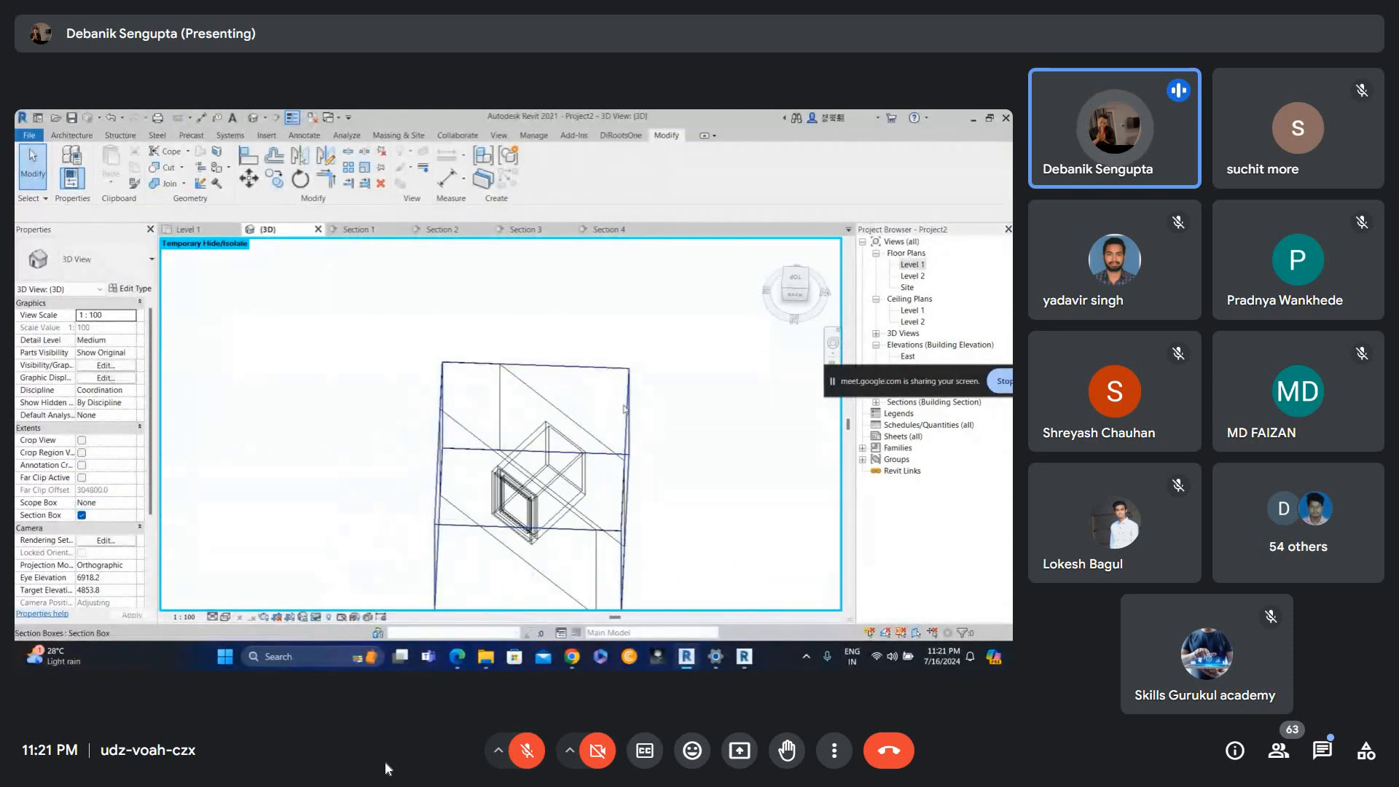
scroll(516, 510, "up", 6)
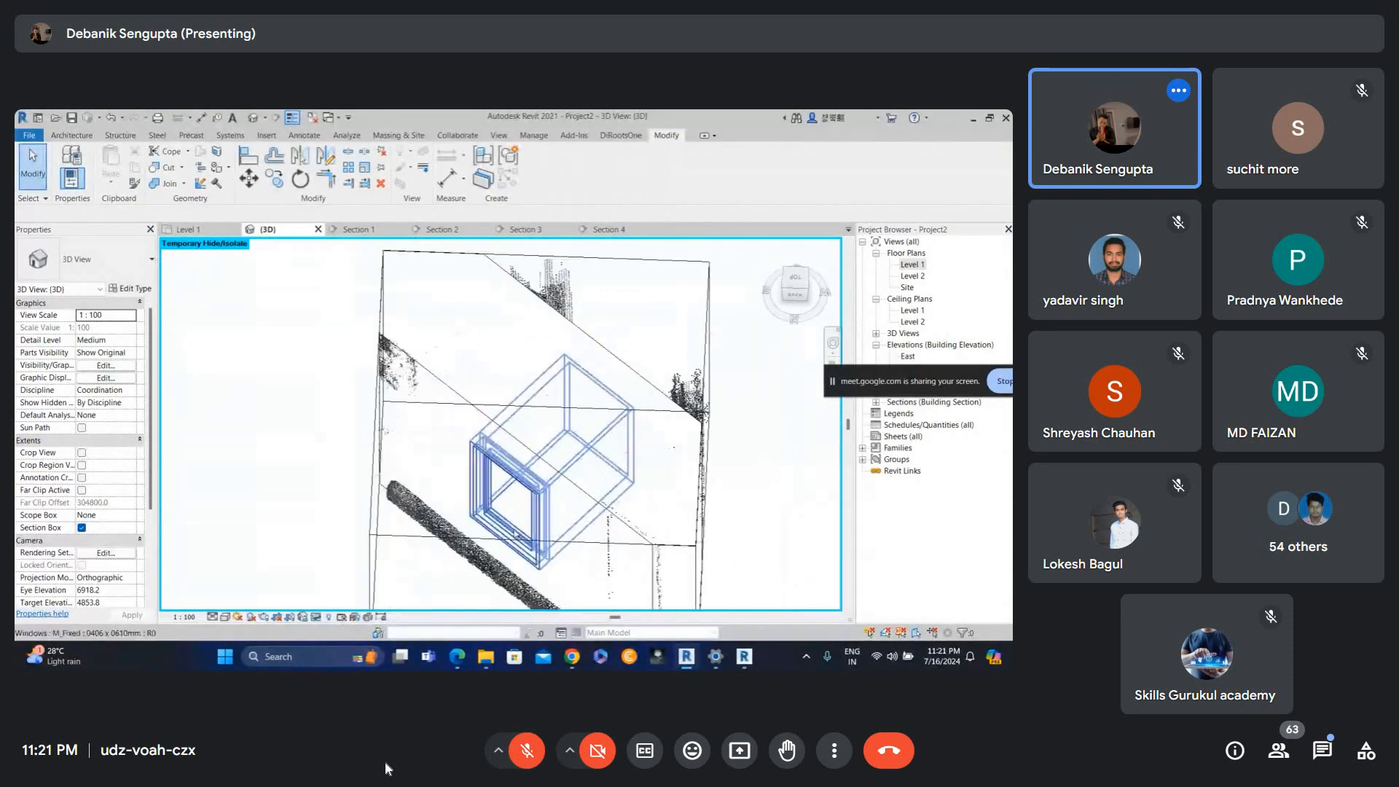
left_click(514, 530)
middle_click_drag(514, 530, 591, 366, "shift")
scroll(577, 488, "down", 2)
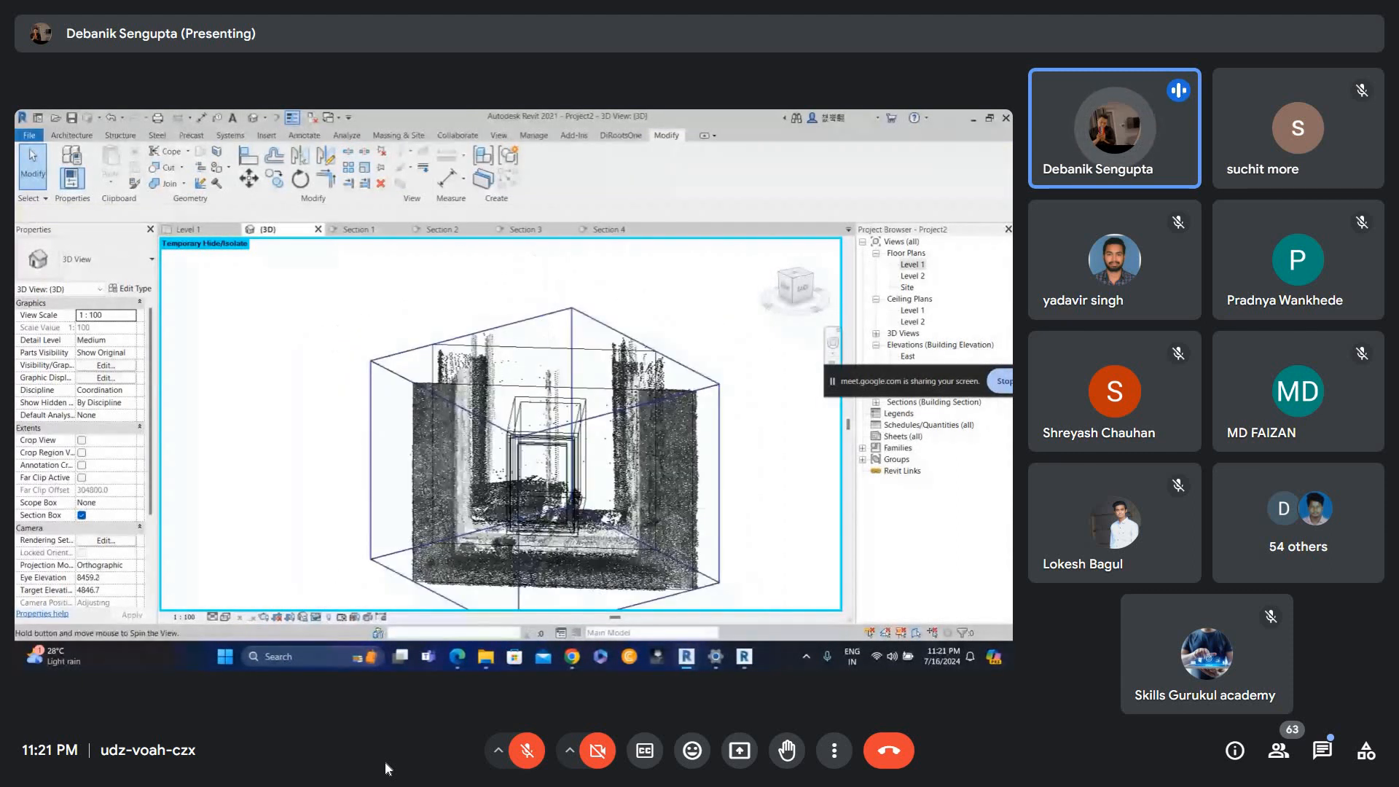
left_click(572, 365)
scroll(553, 358, "down", 1)
left_click_drag(544, 368, 544, 243)
middle_click_drag(572, 357, 627, 473)
scroll(564, 401, "down", 1)
scroll(535, 470, "up", 1)
Duplicate the window's type as 2000x800 and set its height to 2000 and width to 800.
left_click(543, 467)
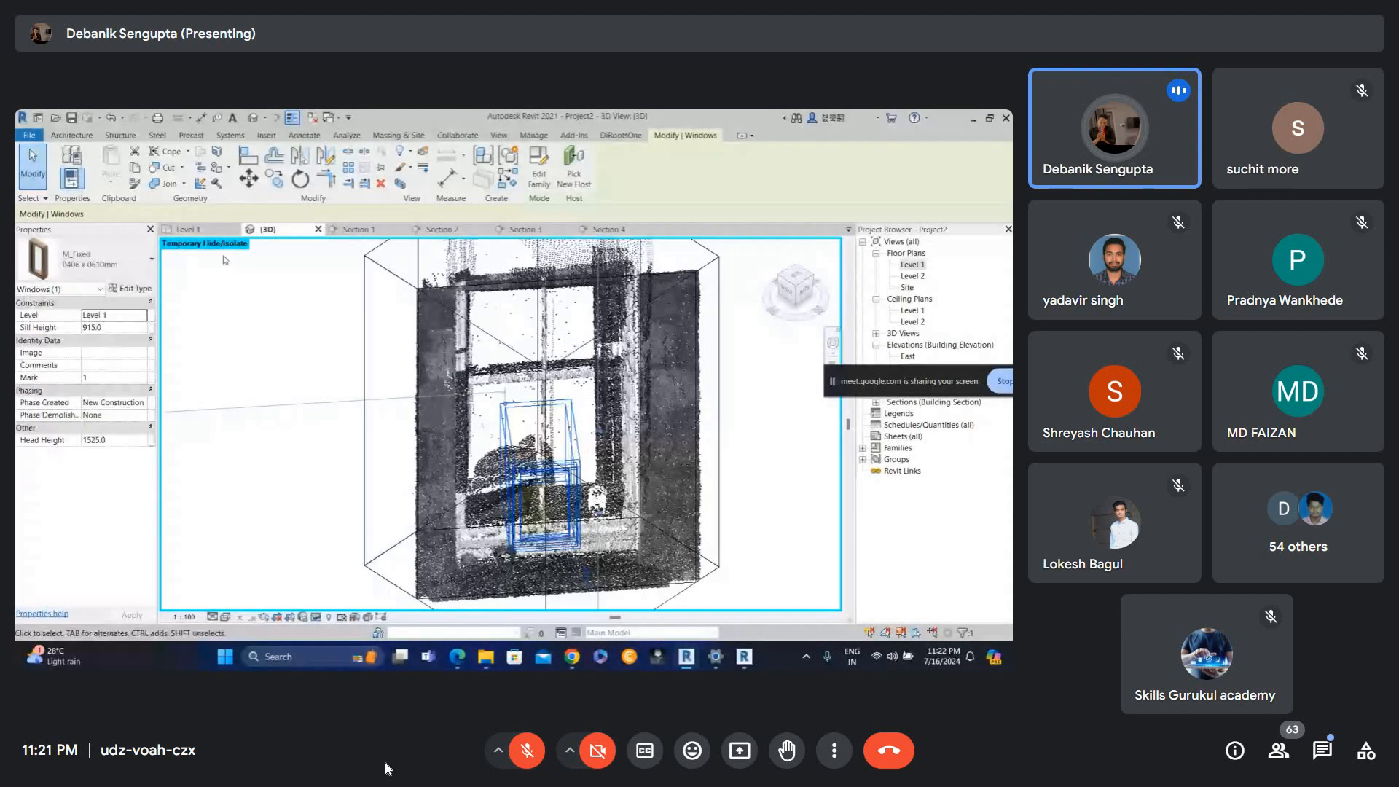
left_click(131, 288)
left_click(242, 297)
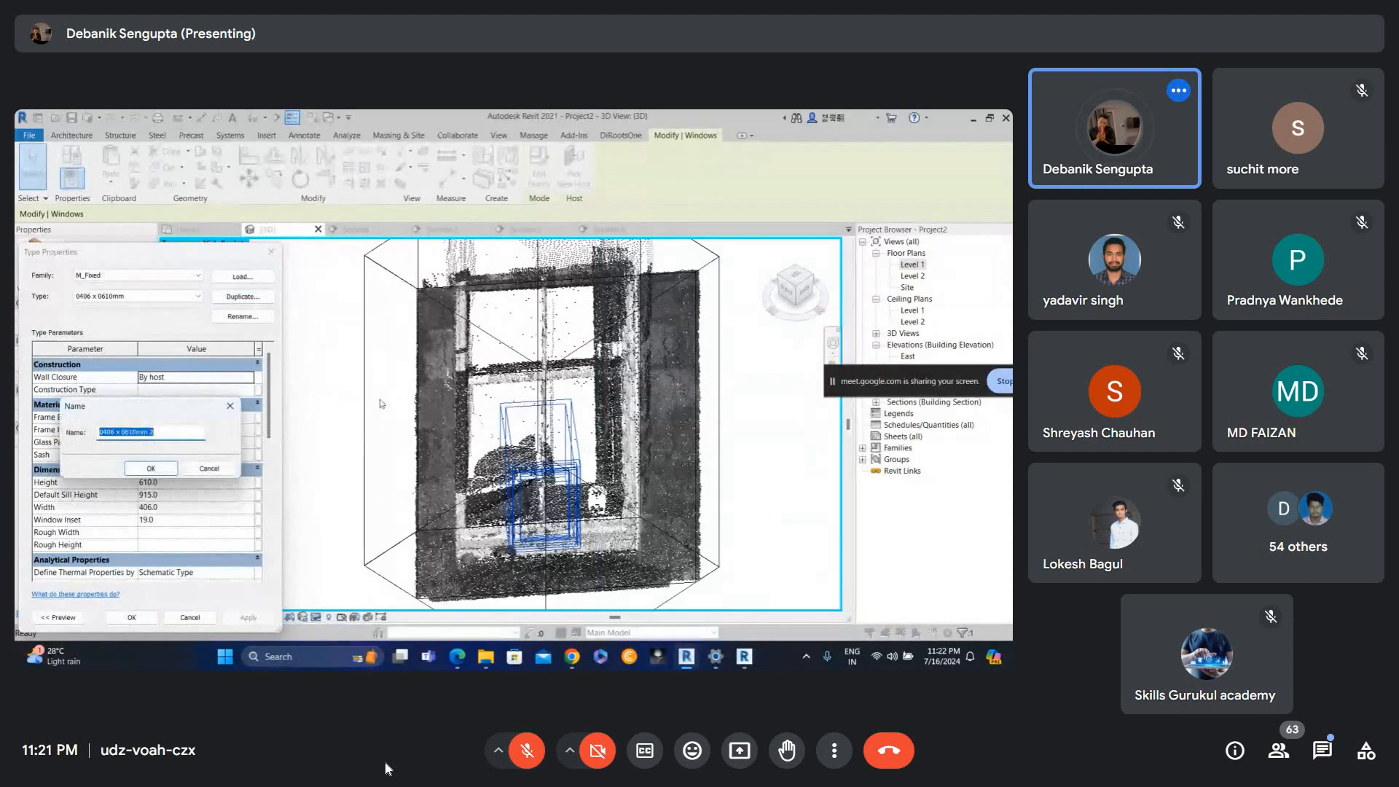
type("2000x800")
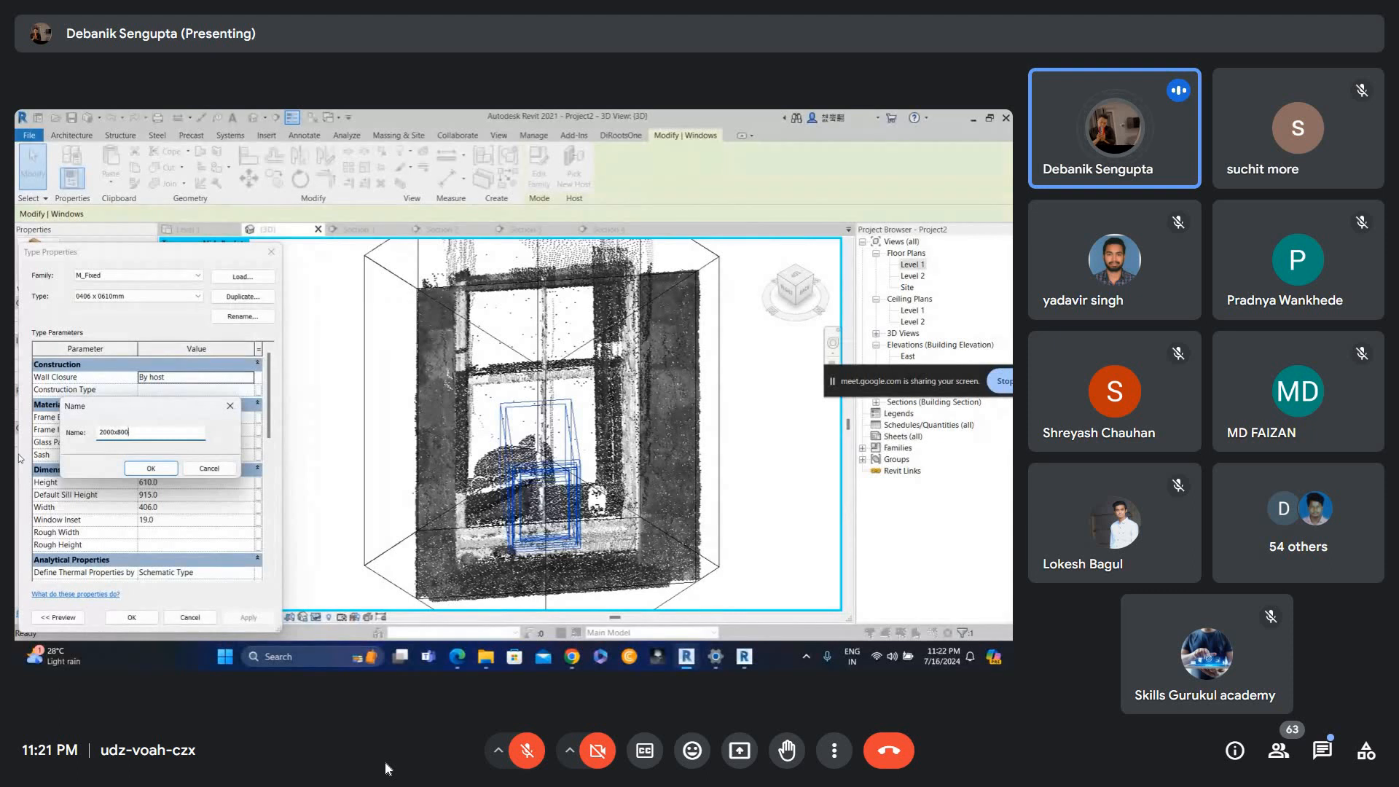
key("Return")
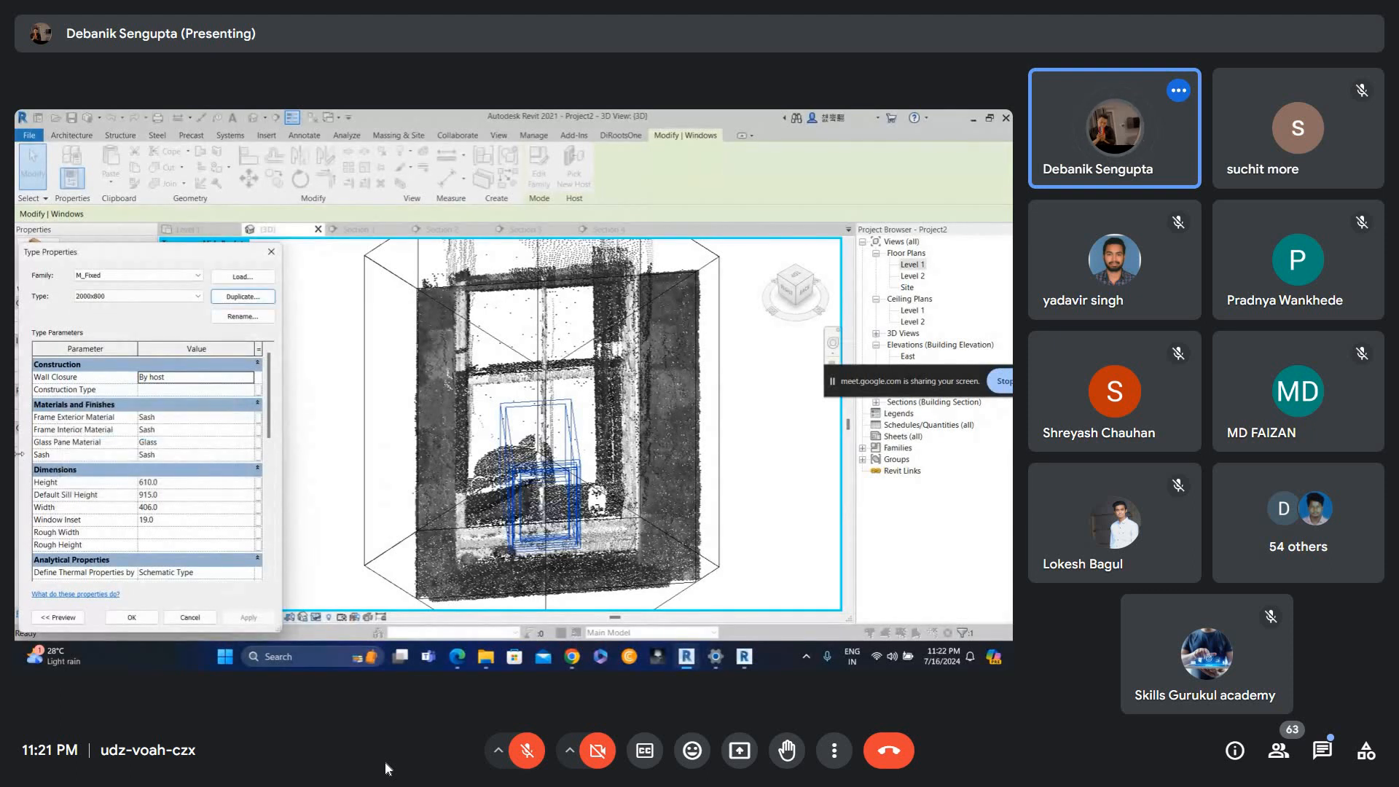
left_click(175, 481)
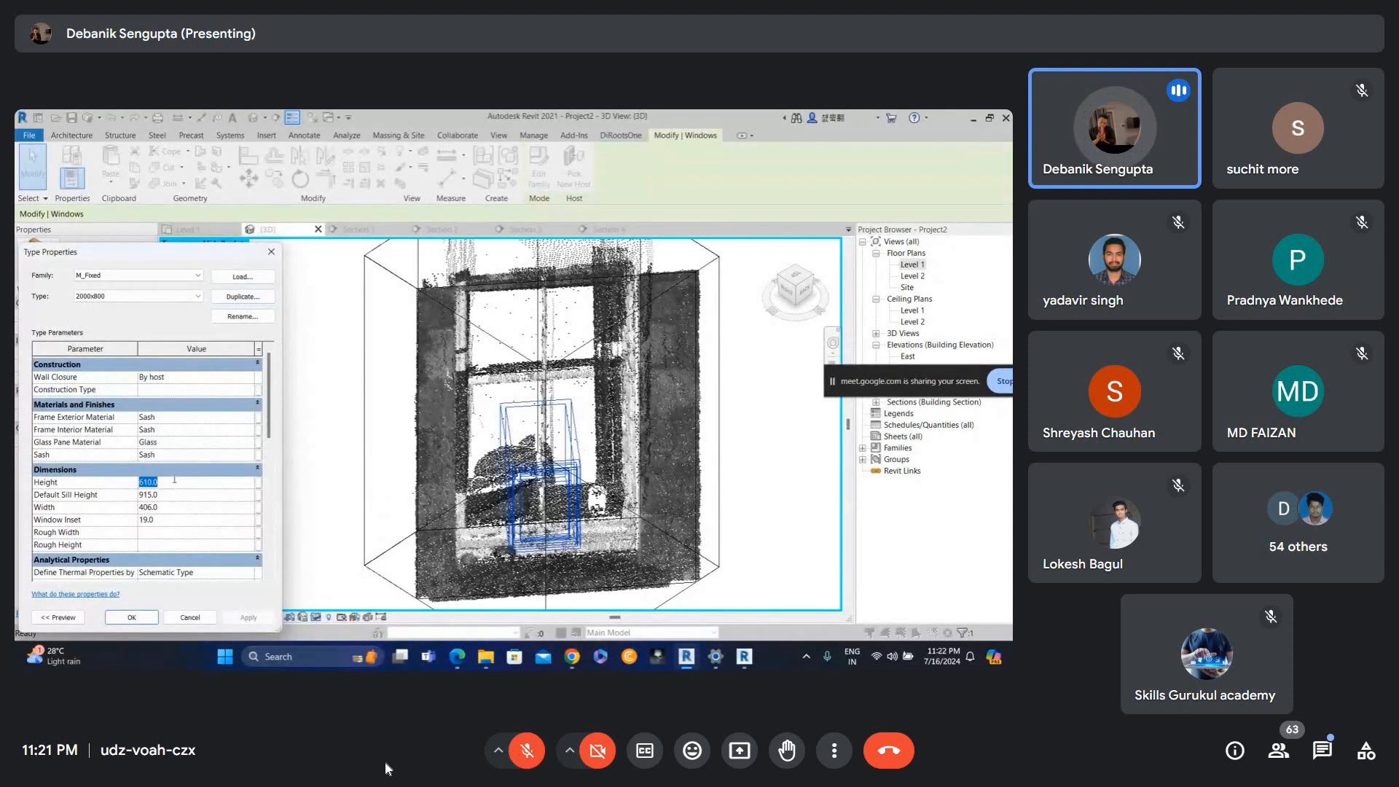
type("200")
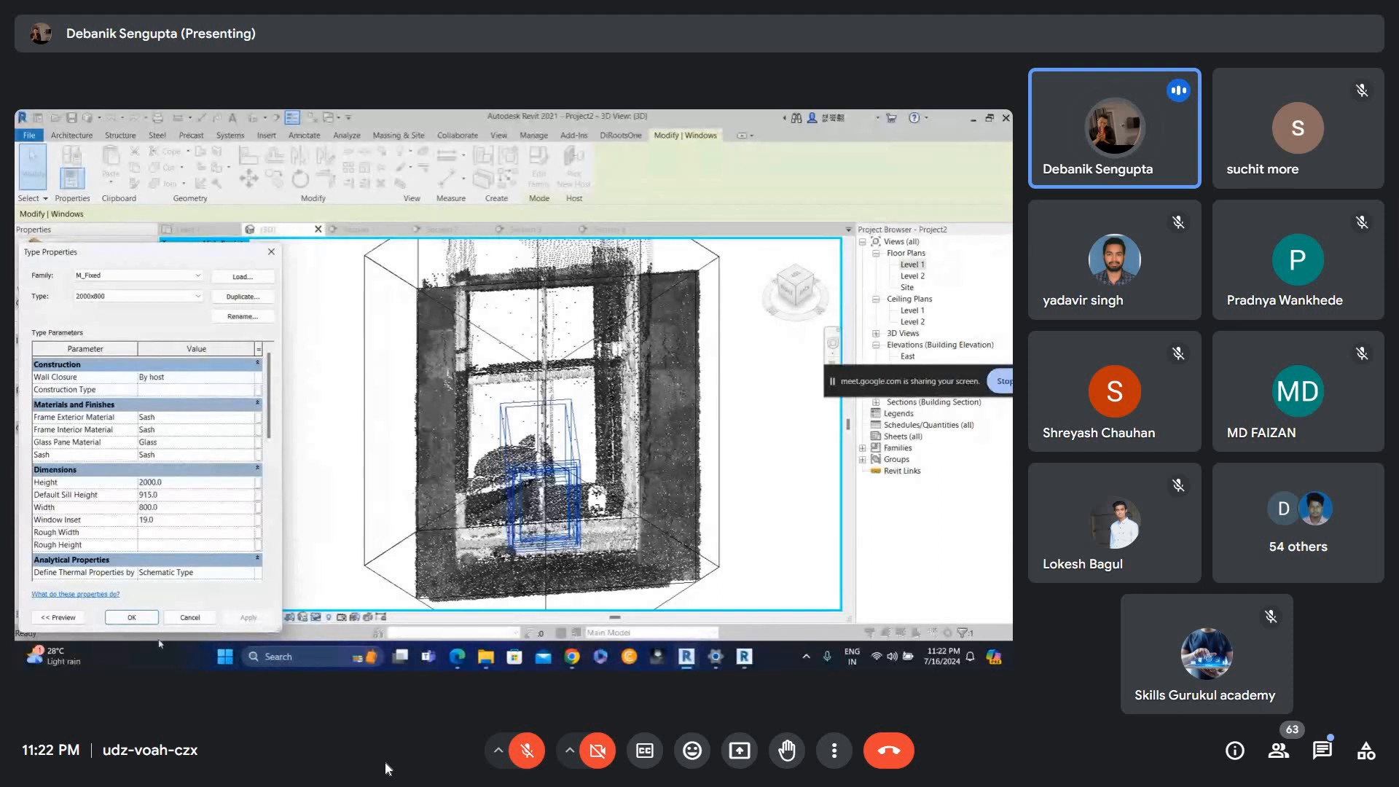
left_click(134, 619)
key("Escape")
Open the Level 1 plan and from it the Section 4 view through the window.
scroll(550, 478, "down", 1)
middle_click_drag(558, 467, 692, 430, "shift")
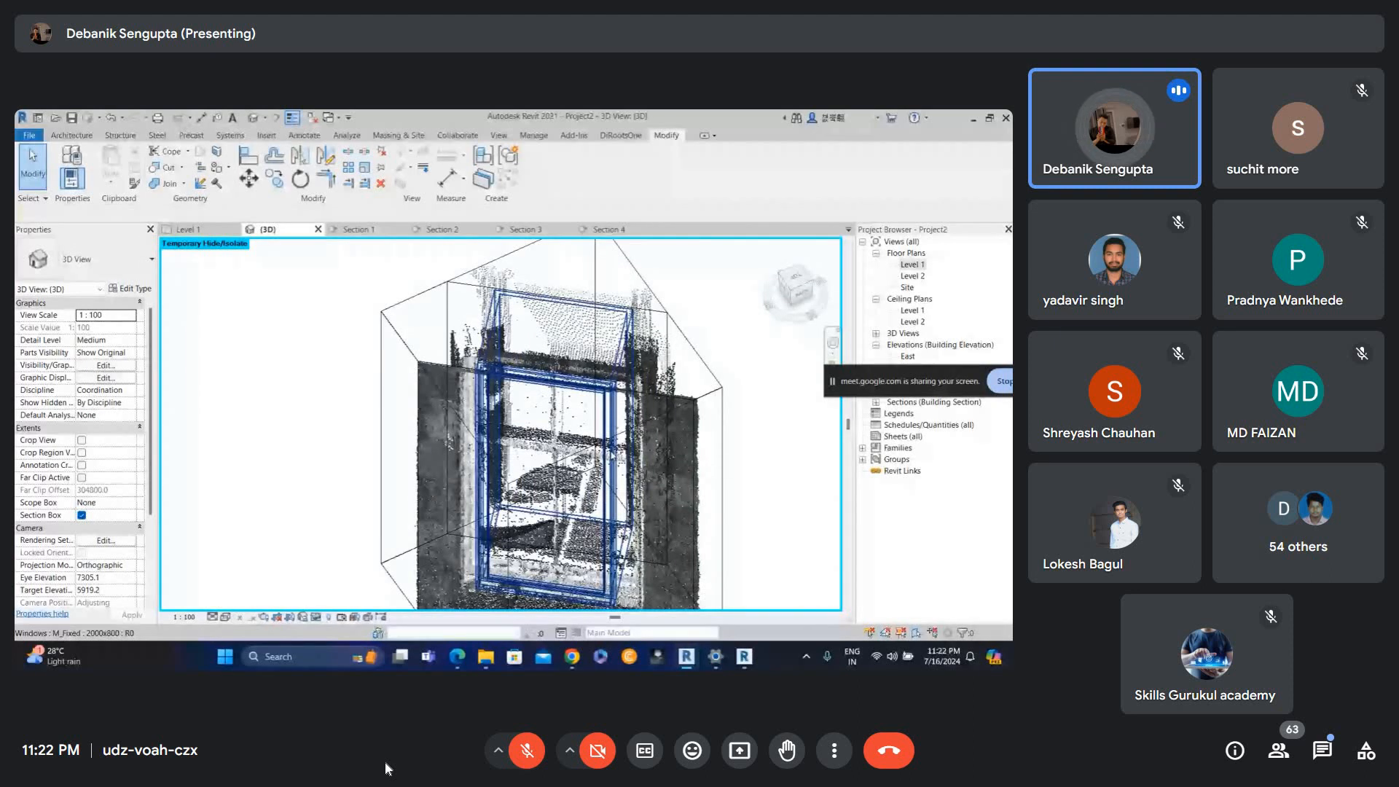
double_click(909, 266)
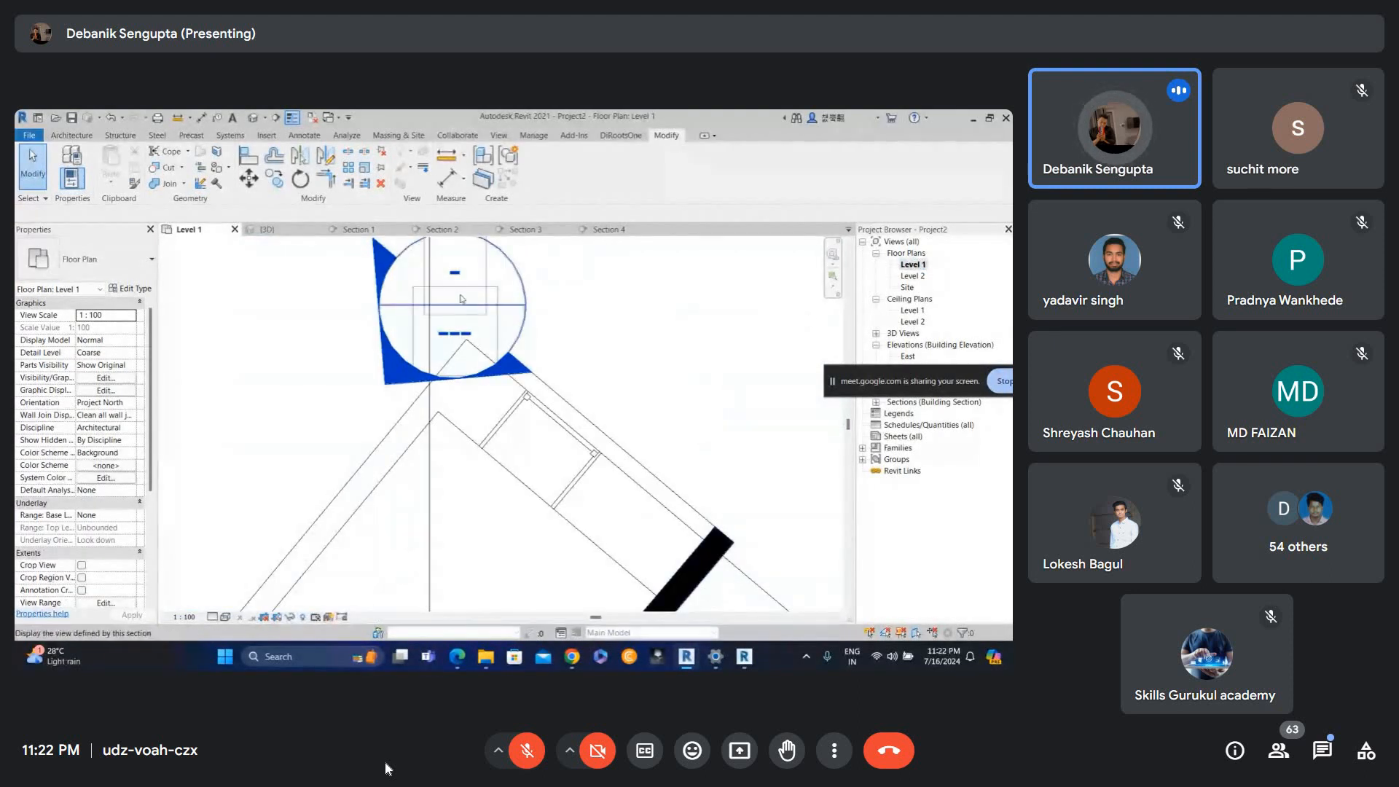
double_click(459, 309)
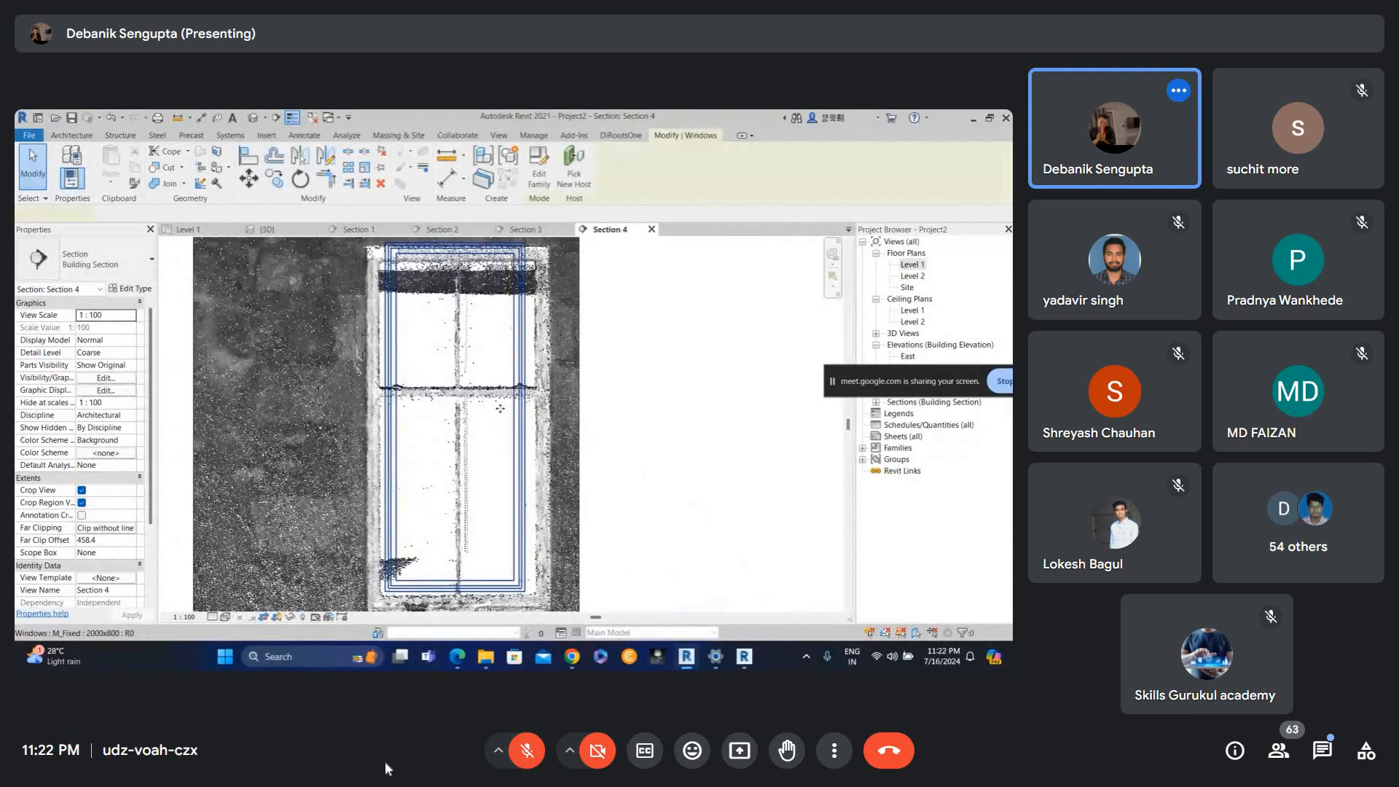
scroll(433, 234, "up", 2)
scroll(343, 299, "up", 3)
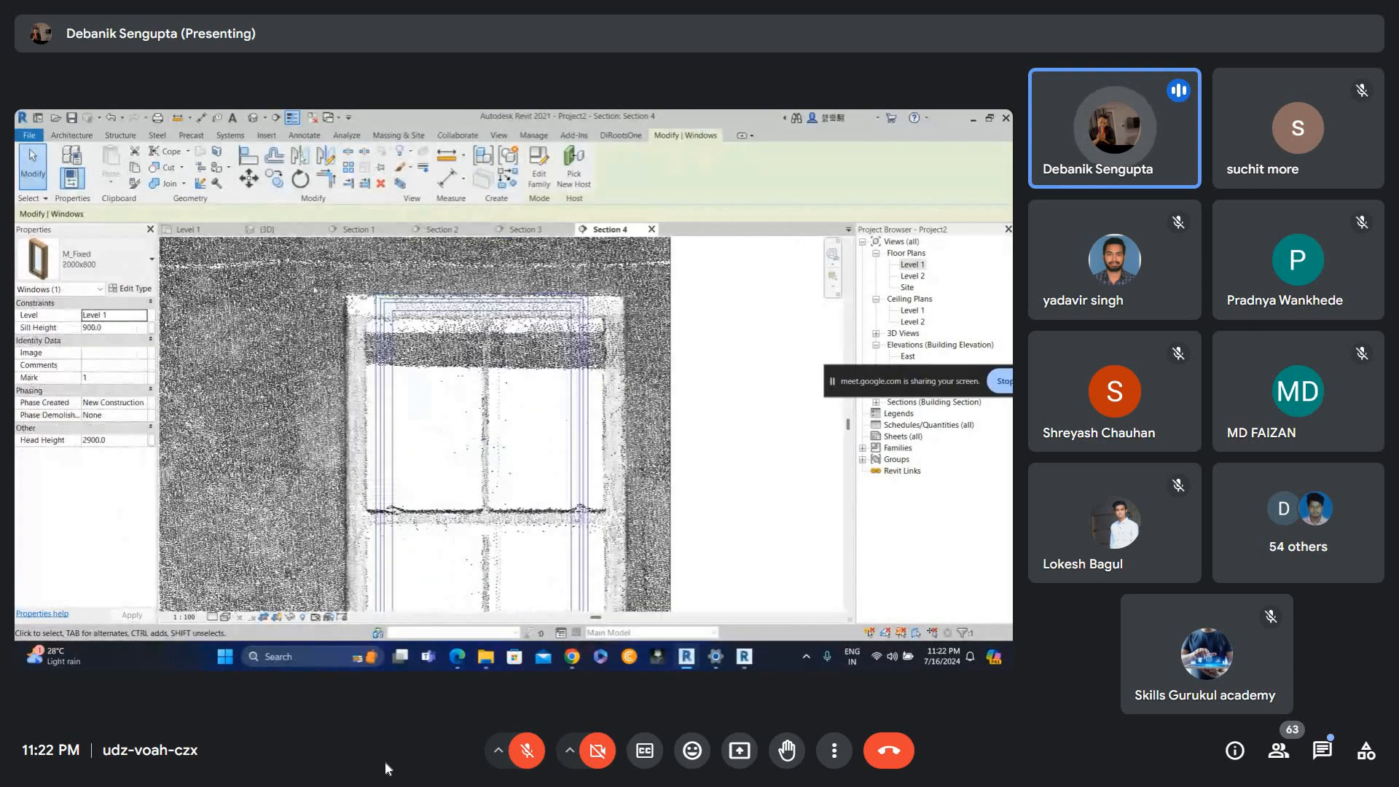
Set the point cloud's color mode to Normals in Section 4's visibility/graphic overrides.
key("Escape")
scroll(403, 512, "down", 1)
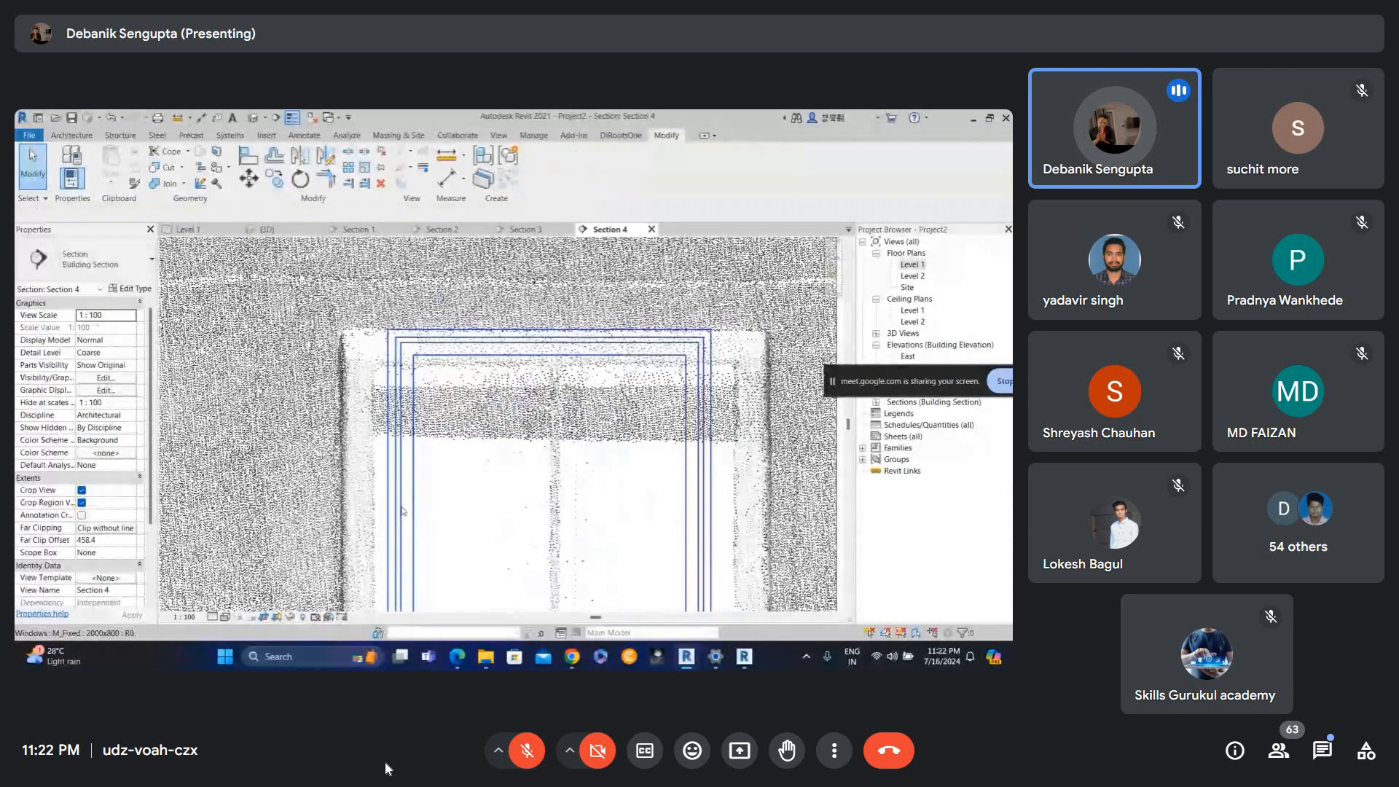
scroll(505, 387, "down", 2)
key("v")
key("v")
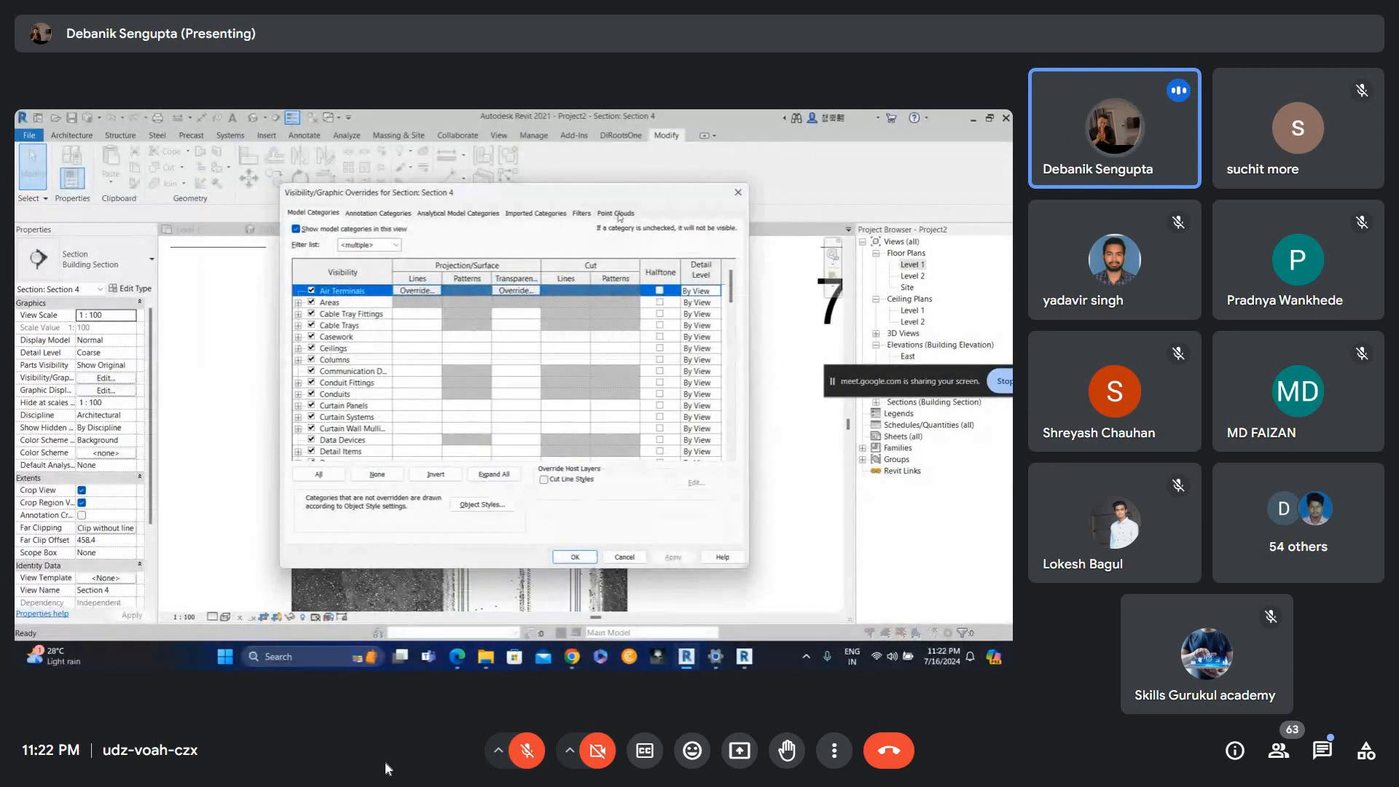
left_click(617, 213)
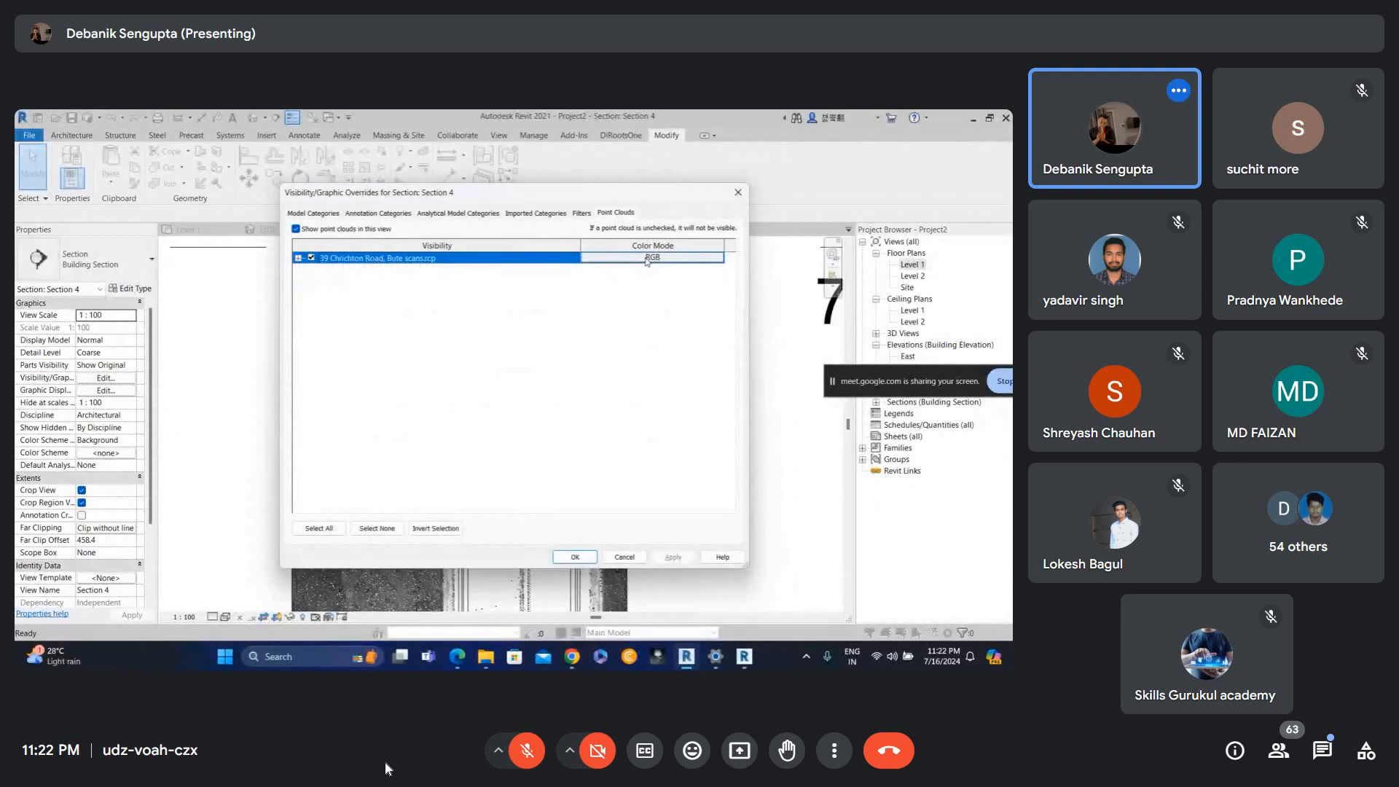
left_click(647, 258)
left_click(510, 343)
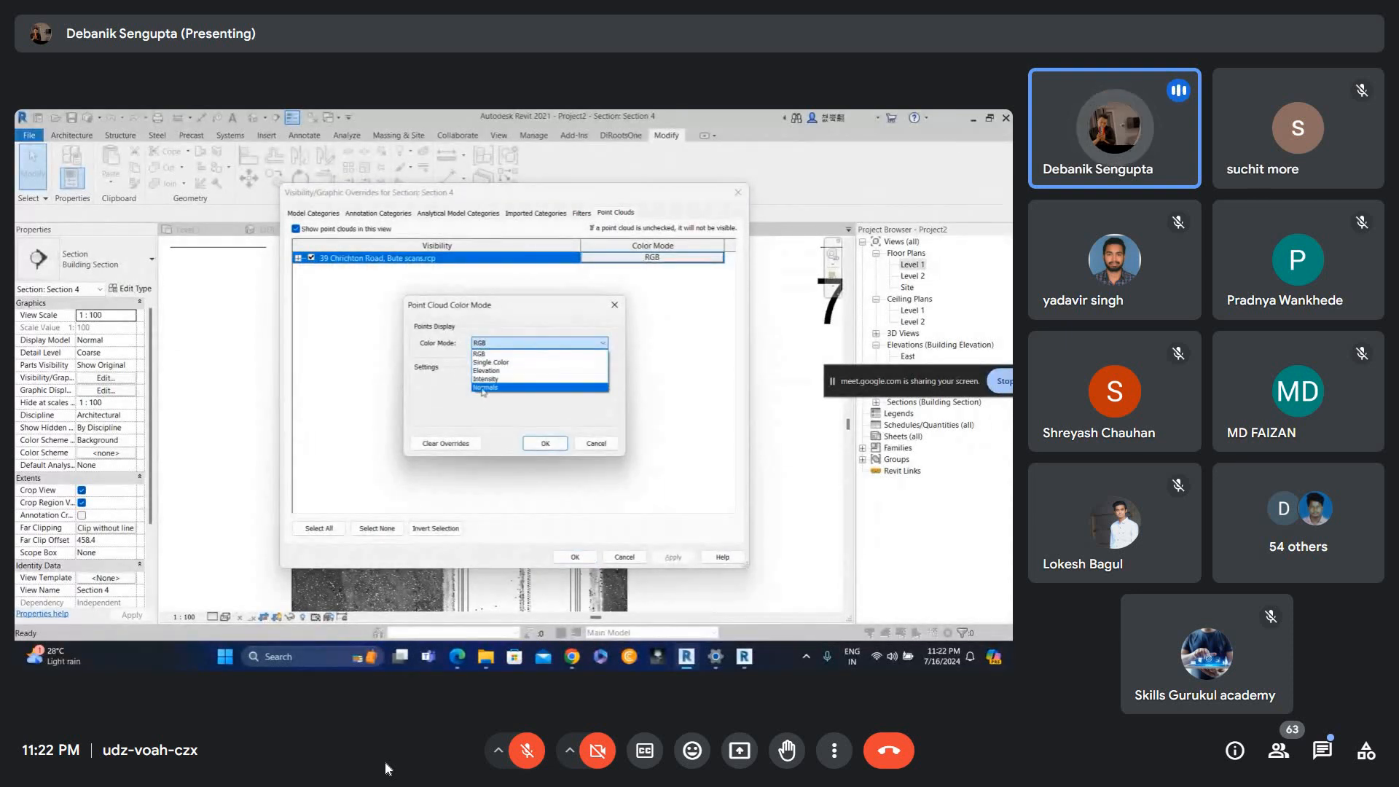
left_click(485, 393)
left_click(545, 444)
left_click(673, 557)
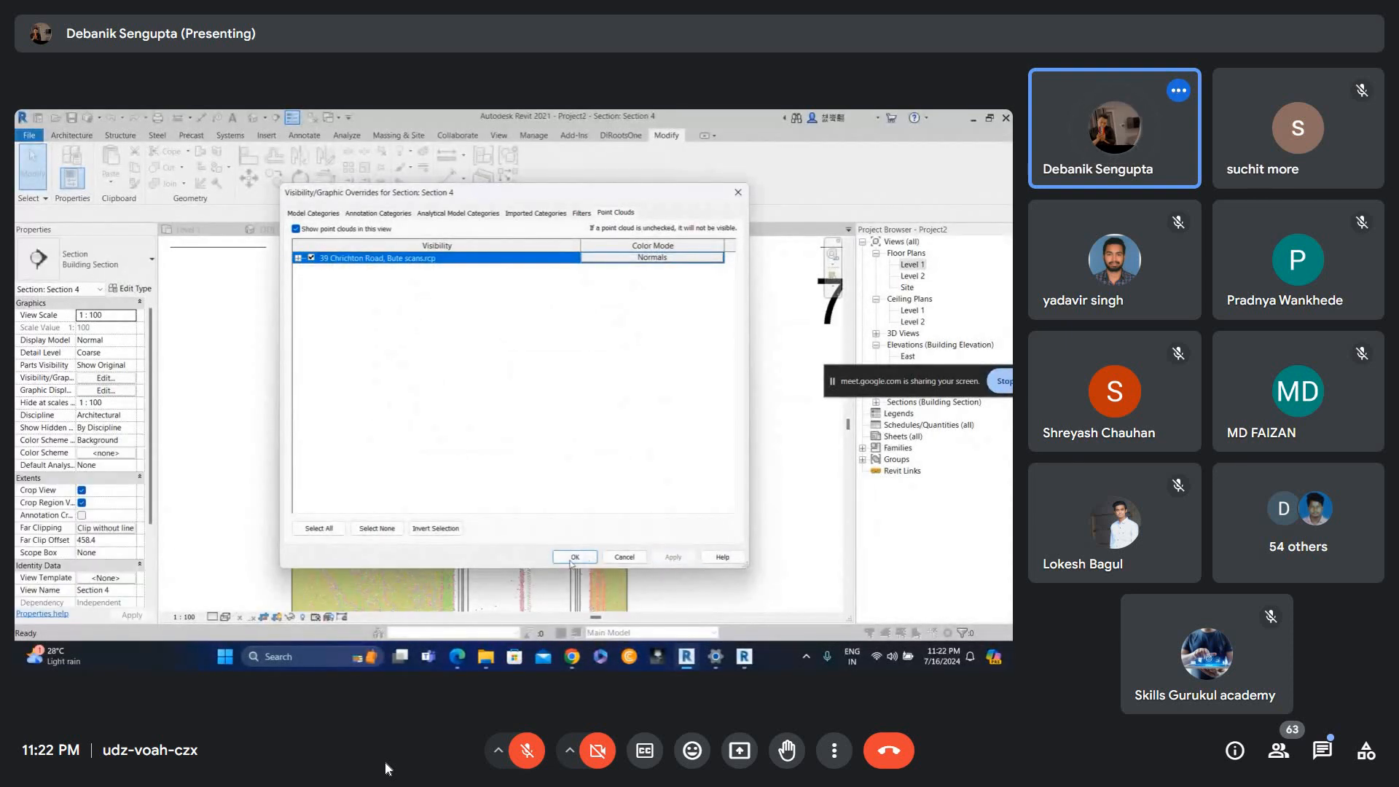
left_click(575, 558)
Set Section 4's far clip offset to 150000.
left_click(467, 418)
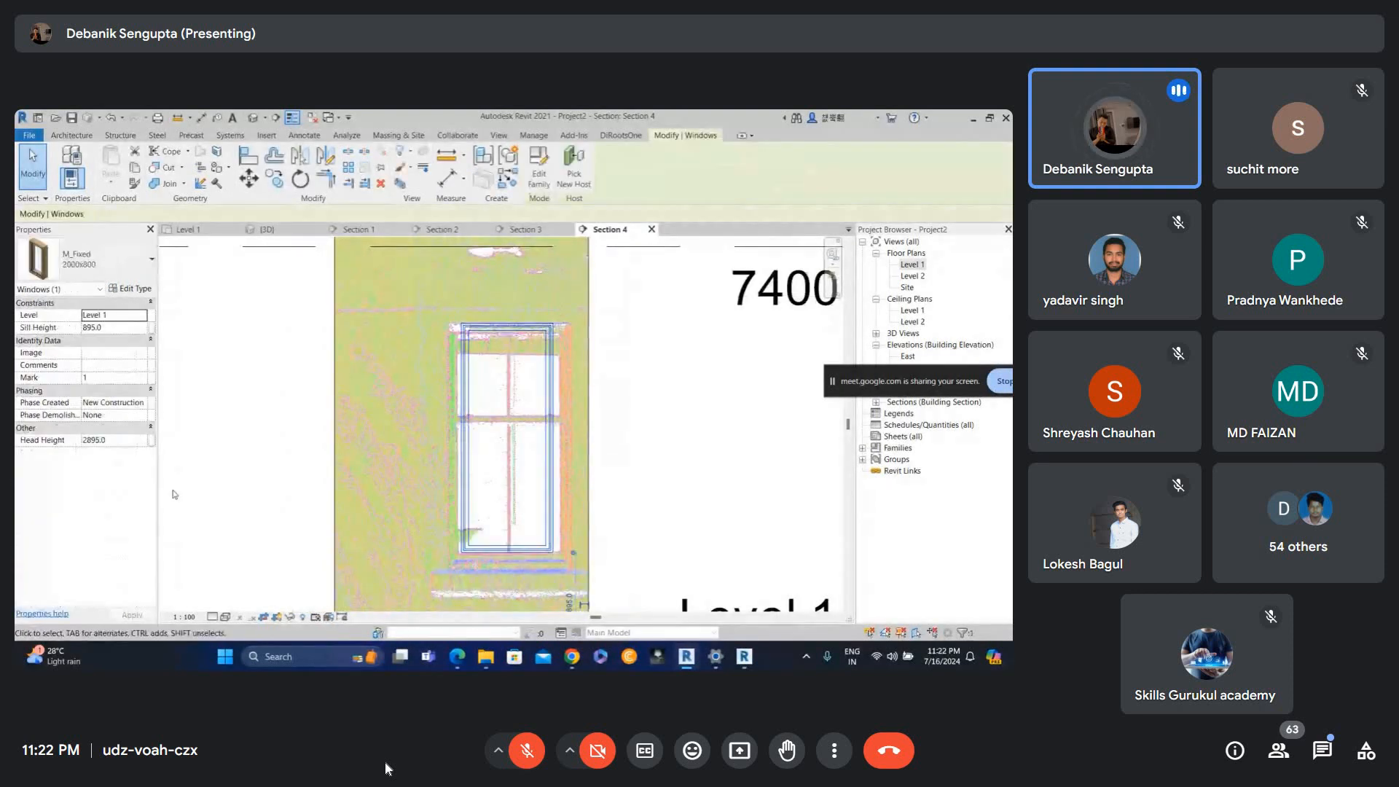
key("Escape")
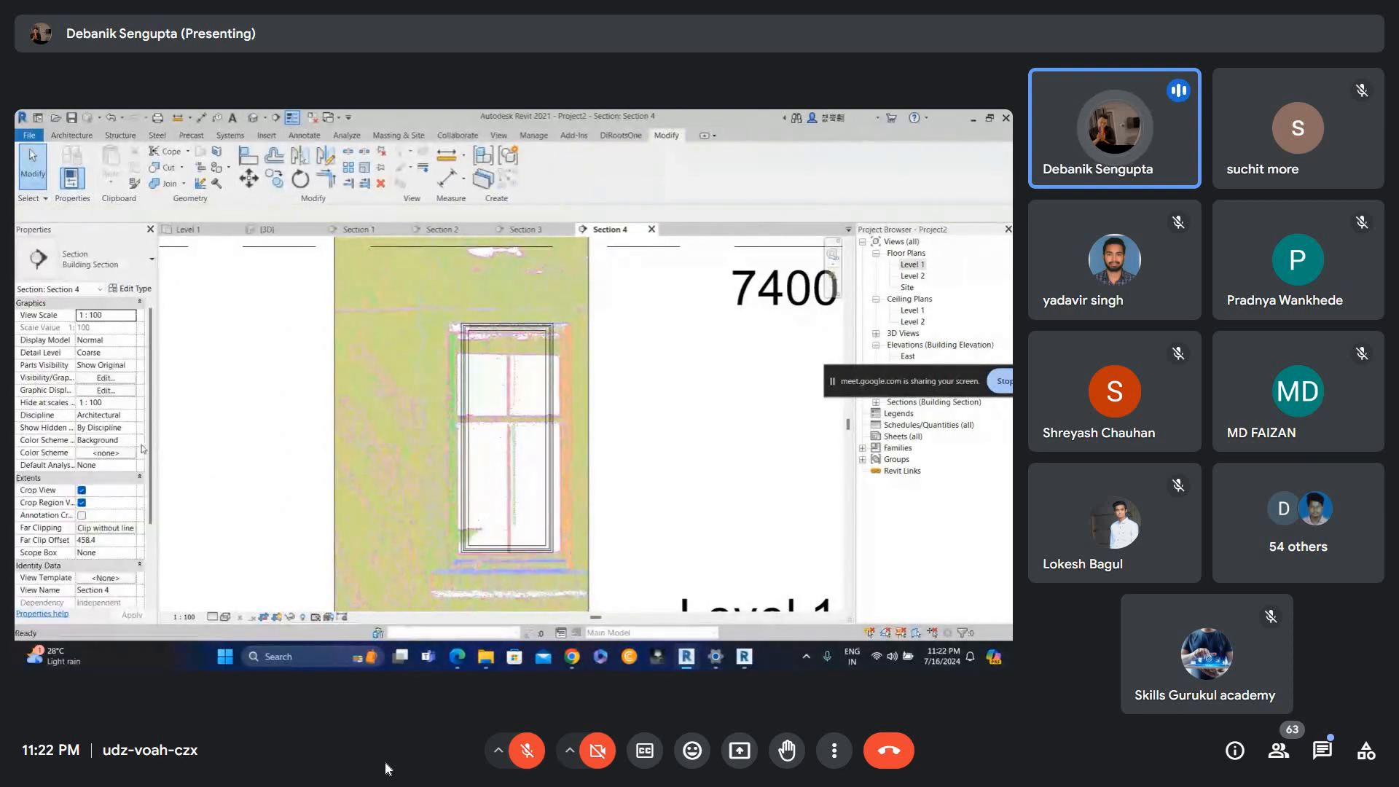
left_click(106, 540)
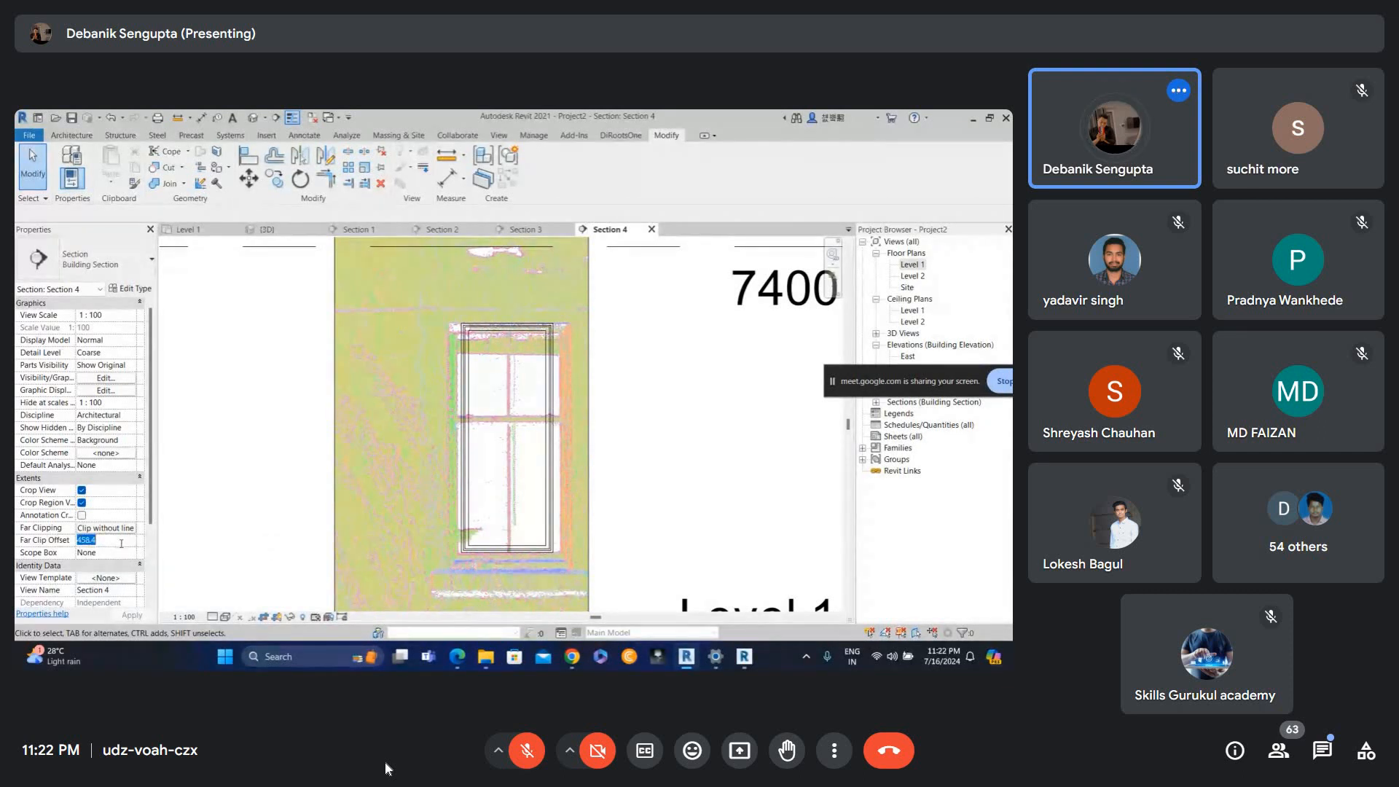
type("400")
key("Return")
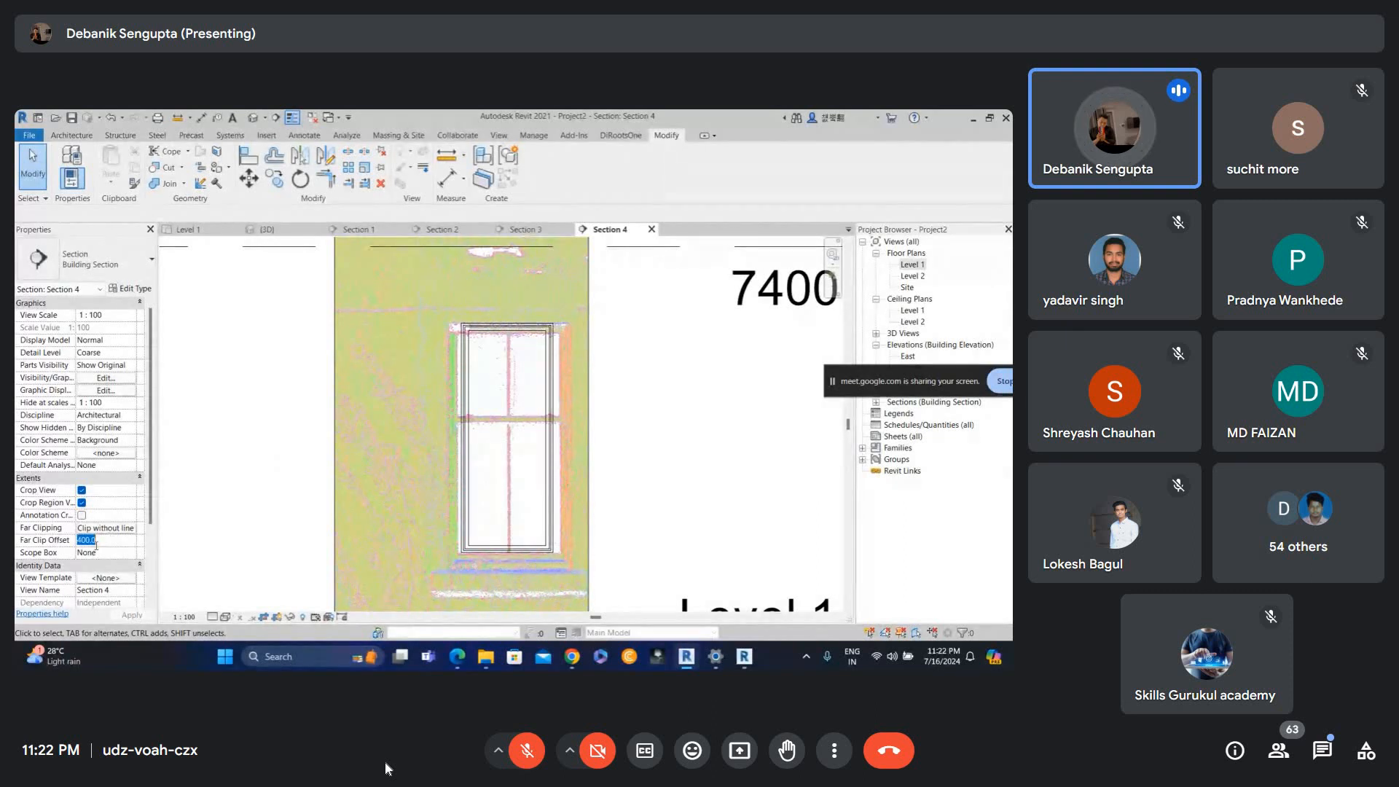
key("Return")
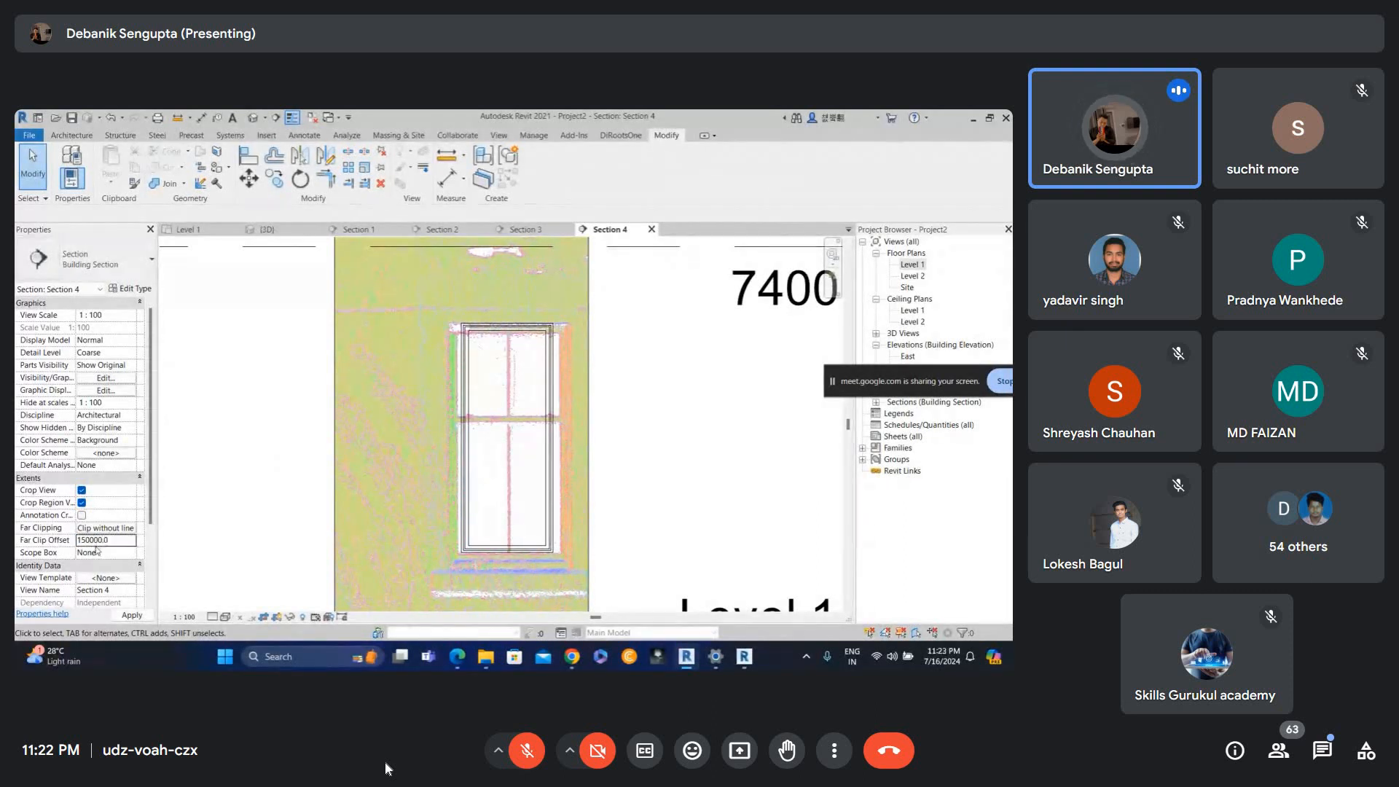
Zoom out in the section and open the Level 1 floor plan.
scroll(527, 336, "up", 1)
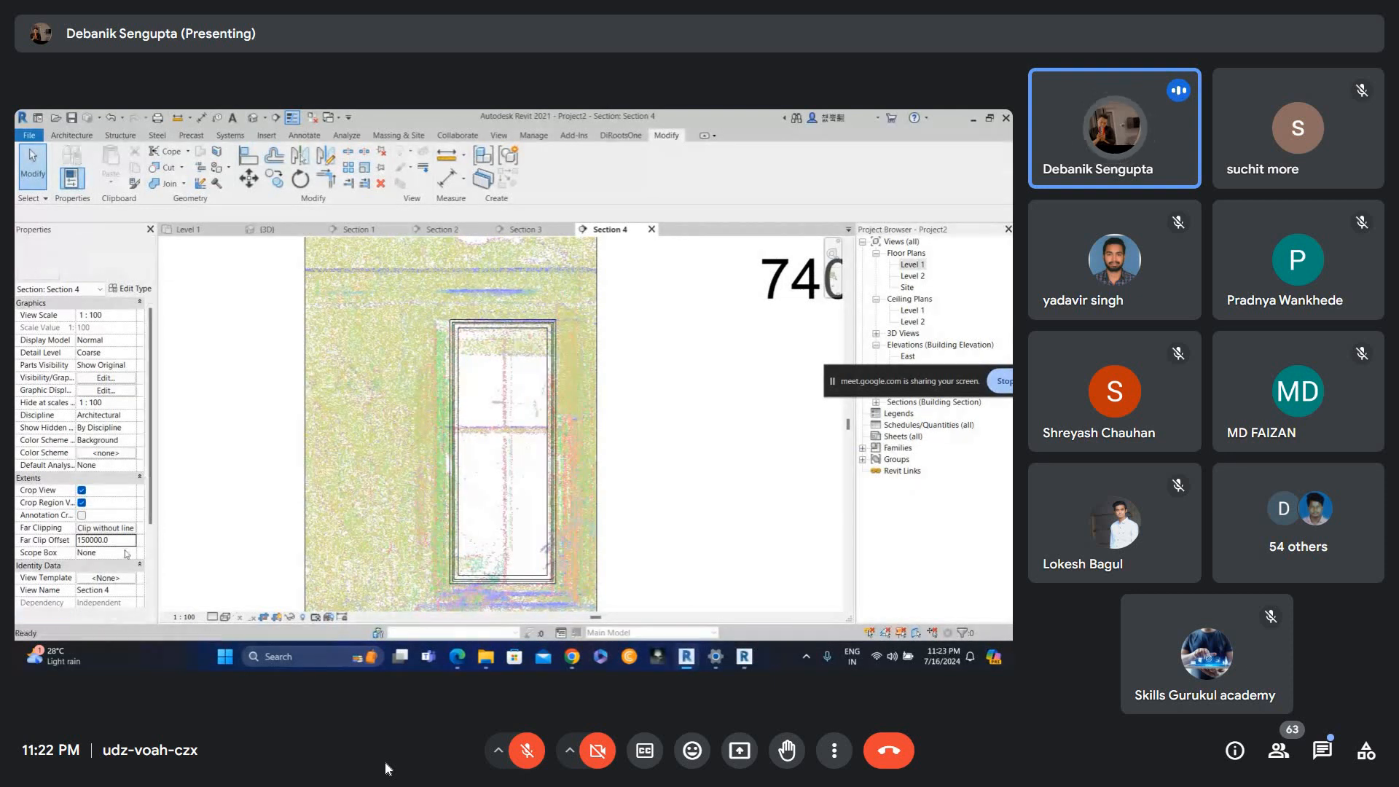
scroll(450, 369, "up", 2)
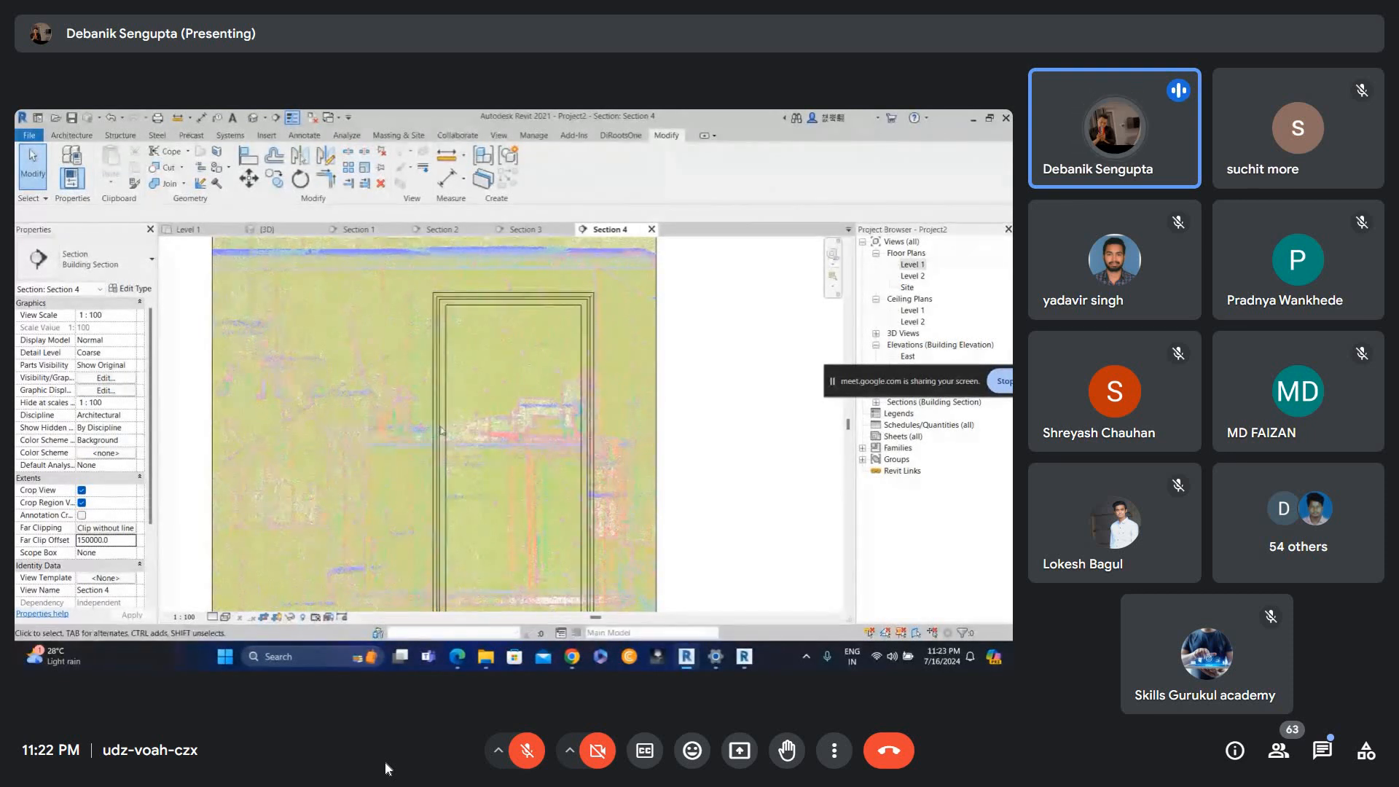
left_click(134, 541)
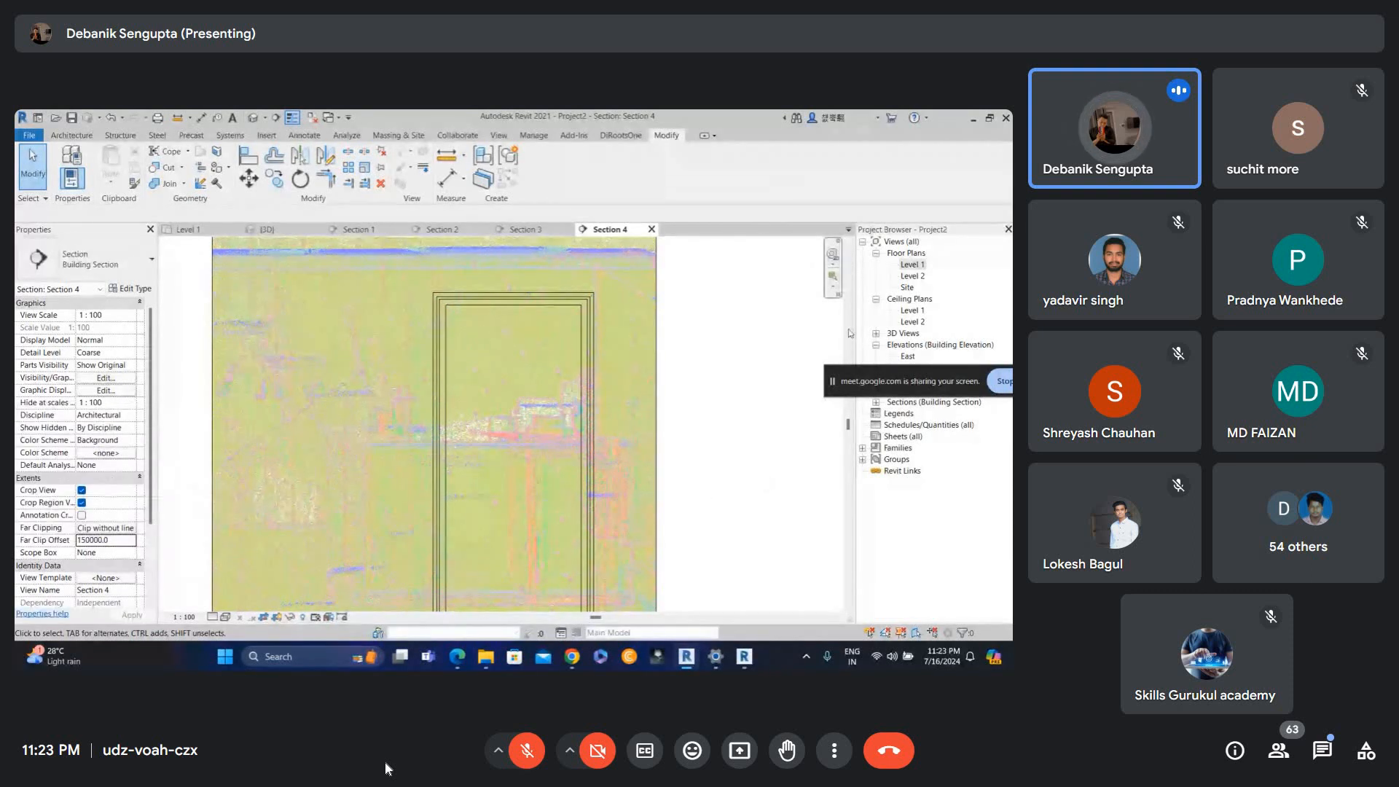
double_click(913, 264)
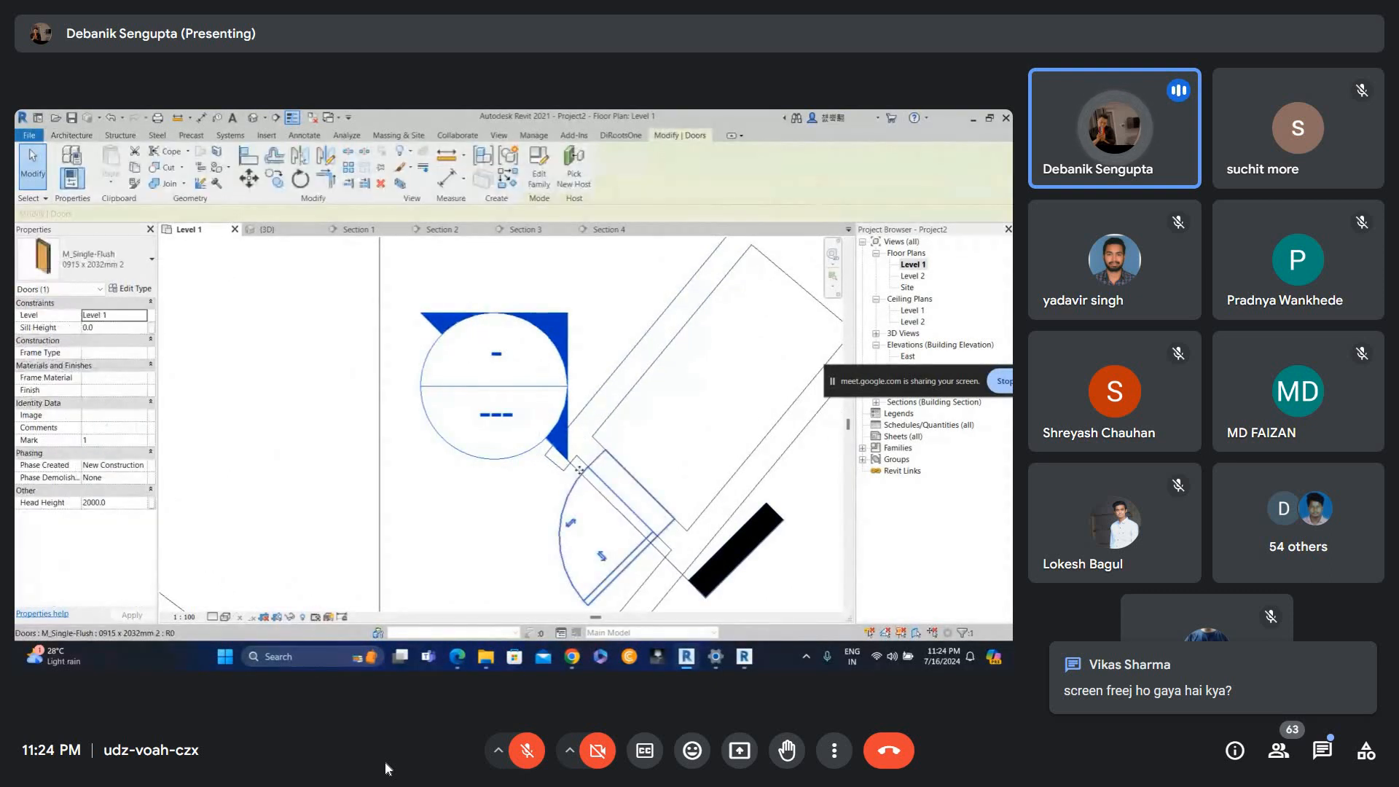
Send the message "nhi sahi h" in the meeting's in-call chat and close the chat panel.
left_click(1336, 760)
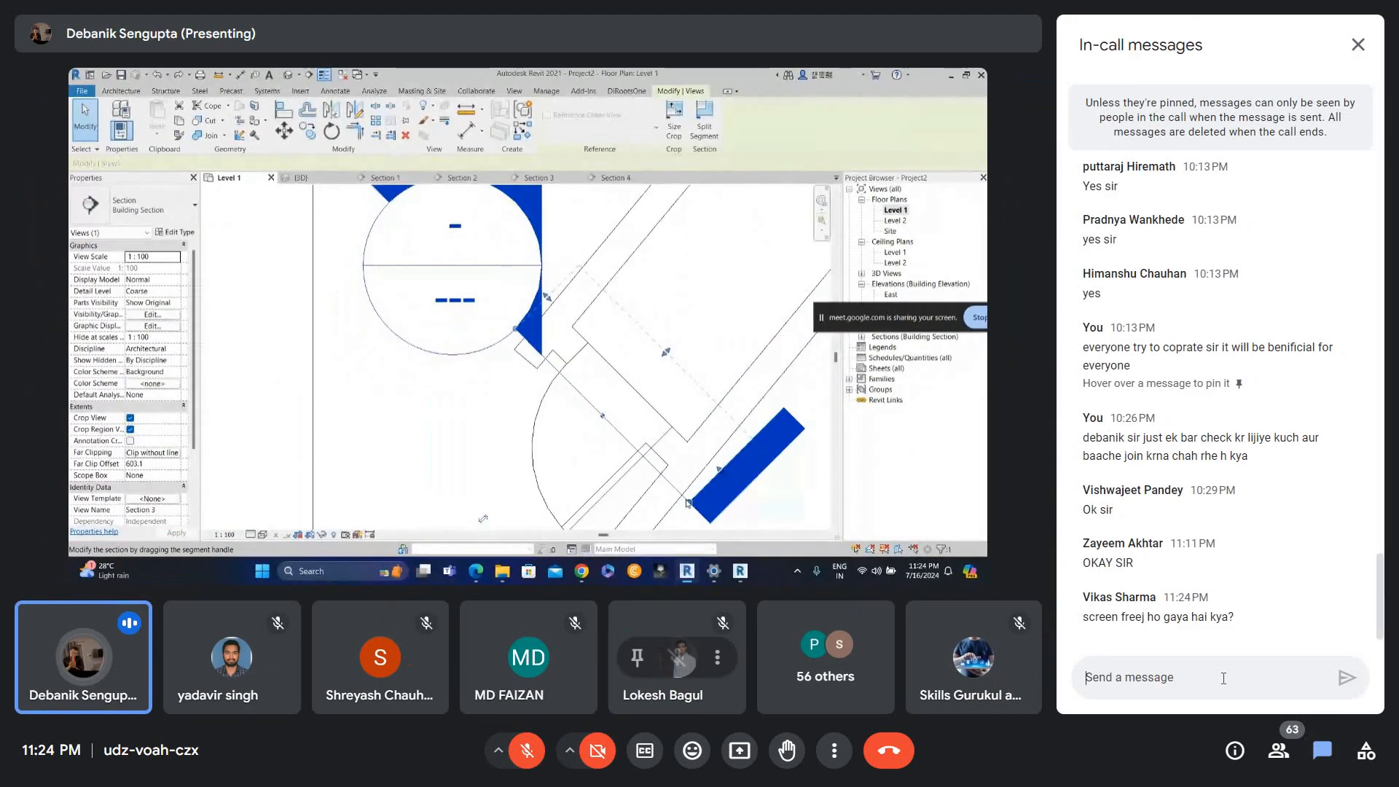
type("nhi")
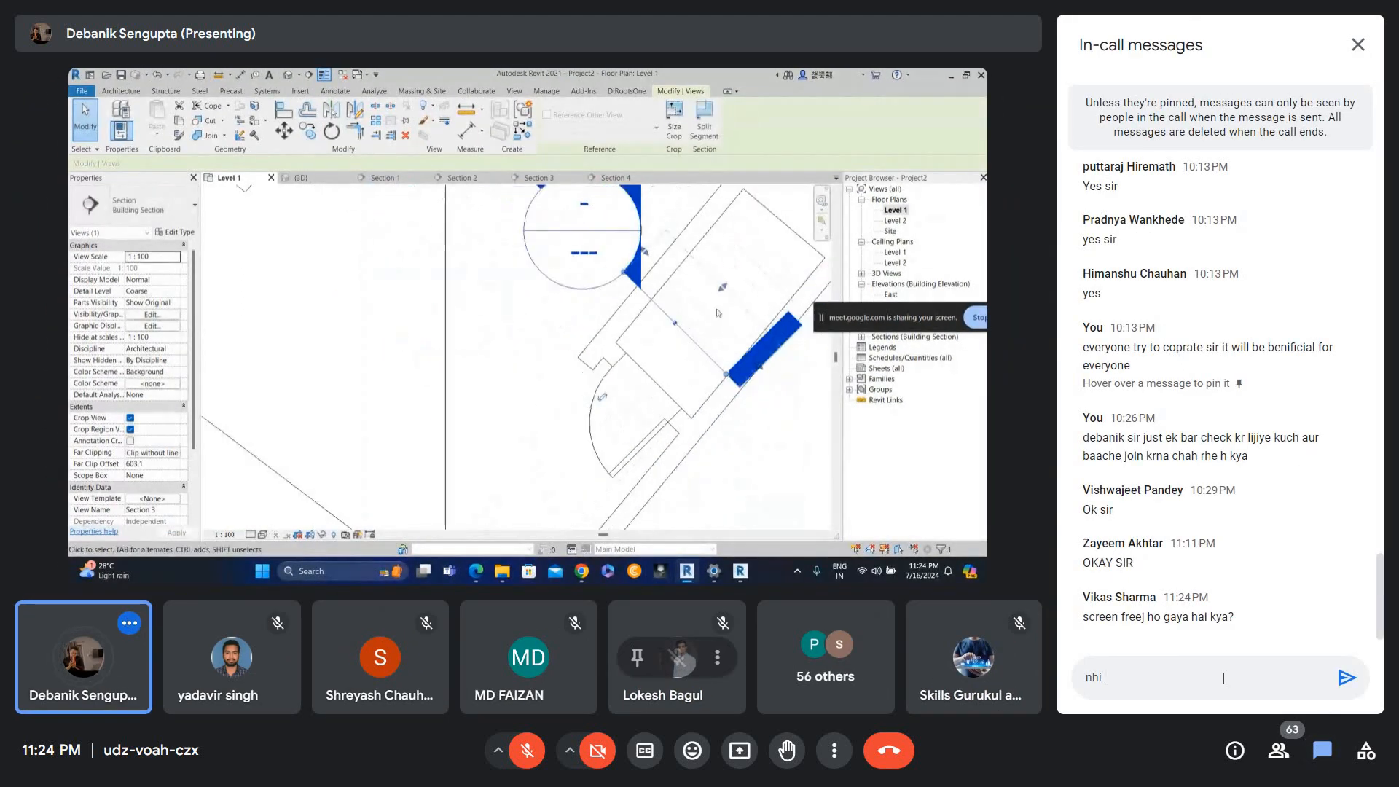
type(" sahi h")
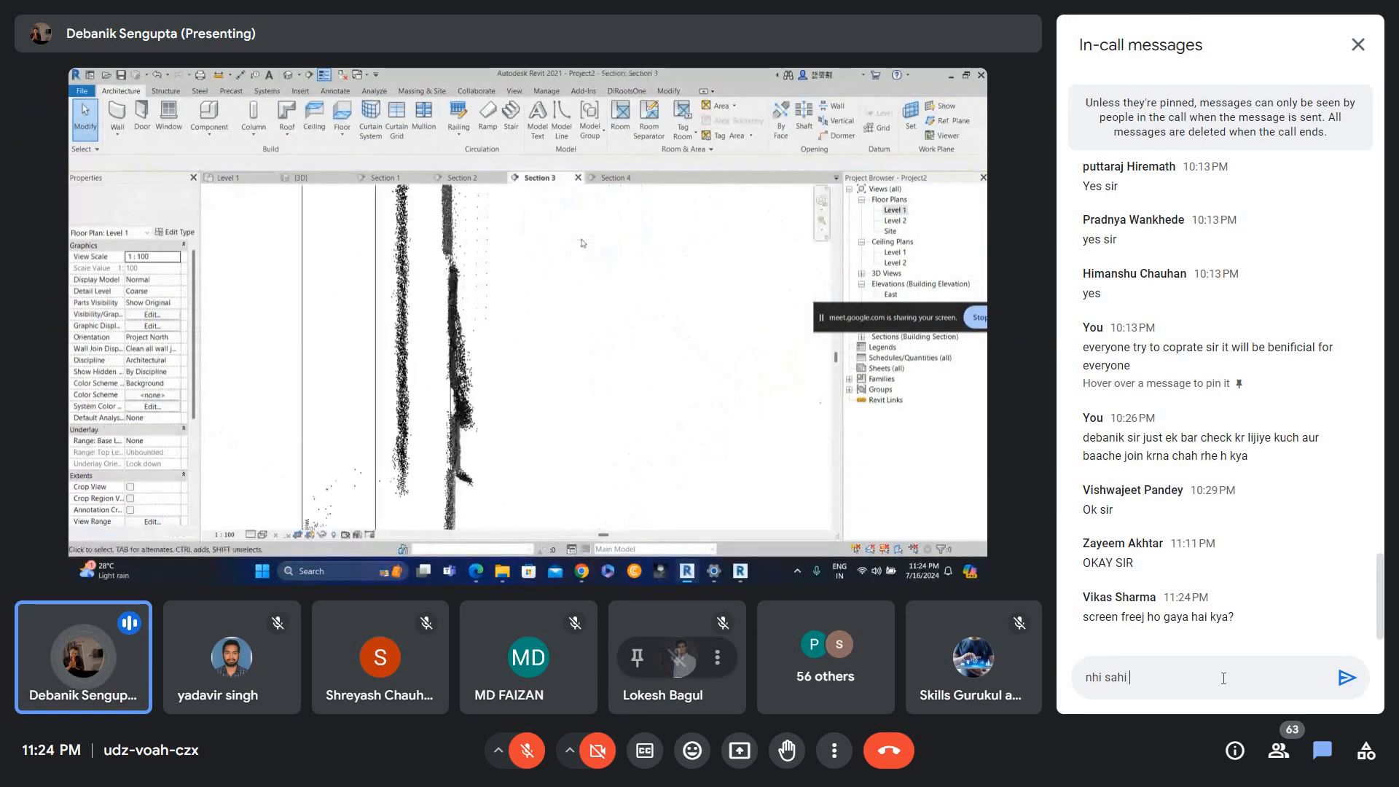
key("Return")
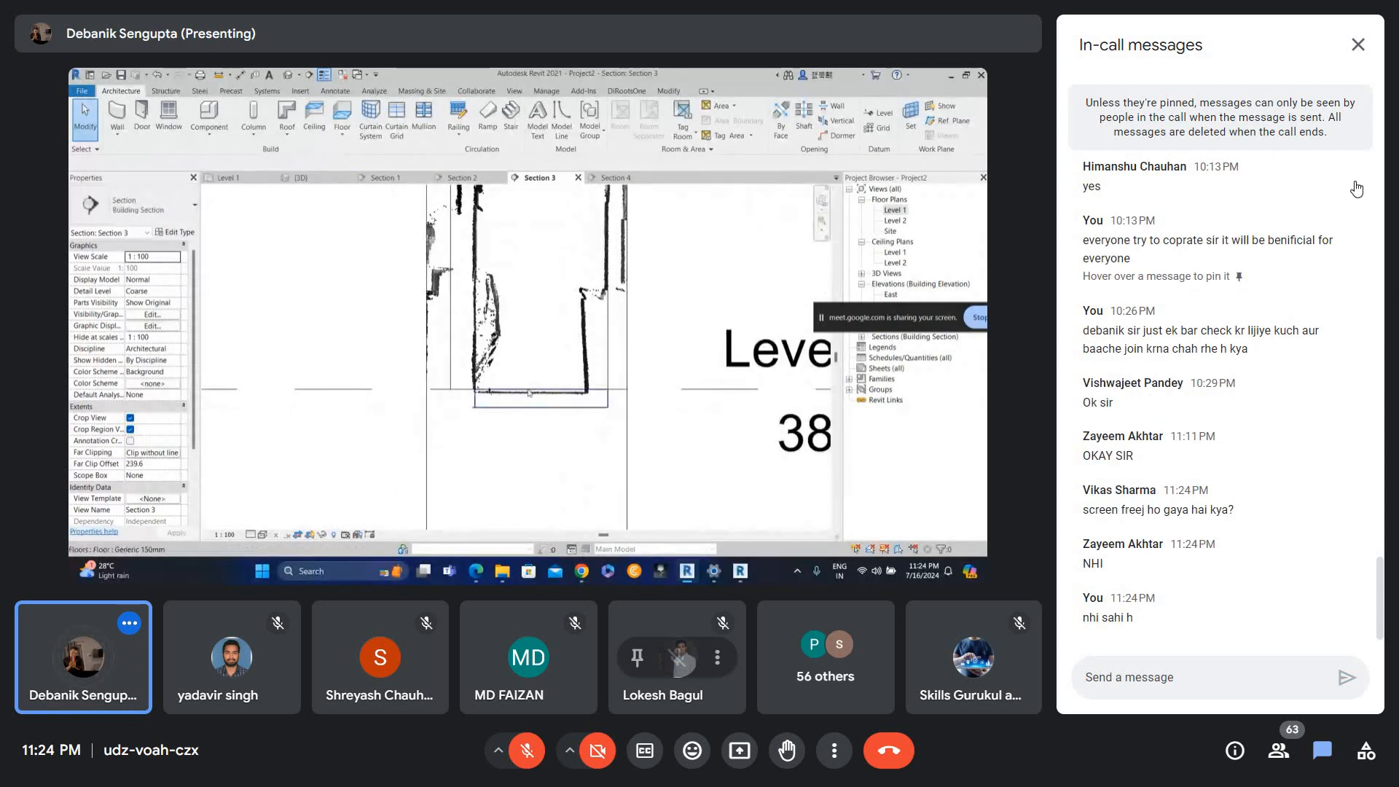
left_click(1359, 45)
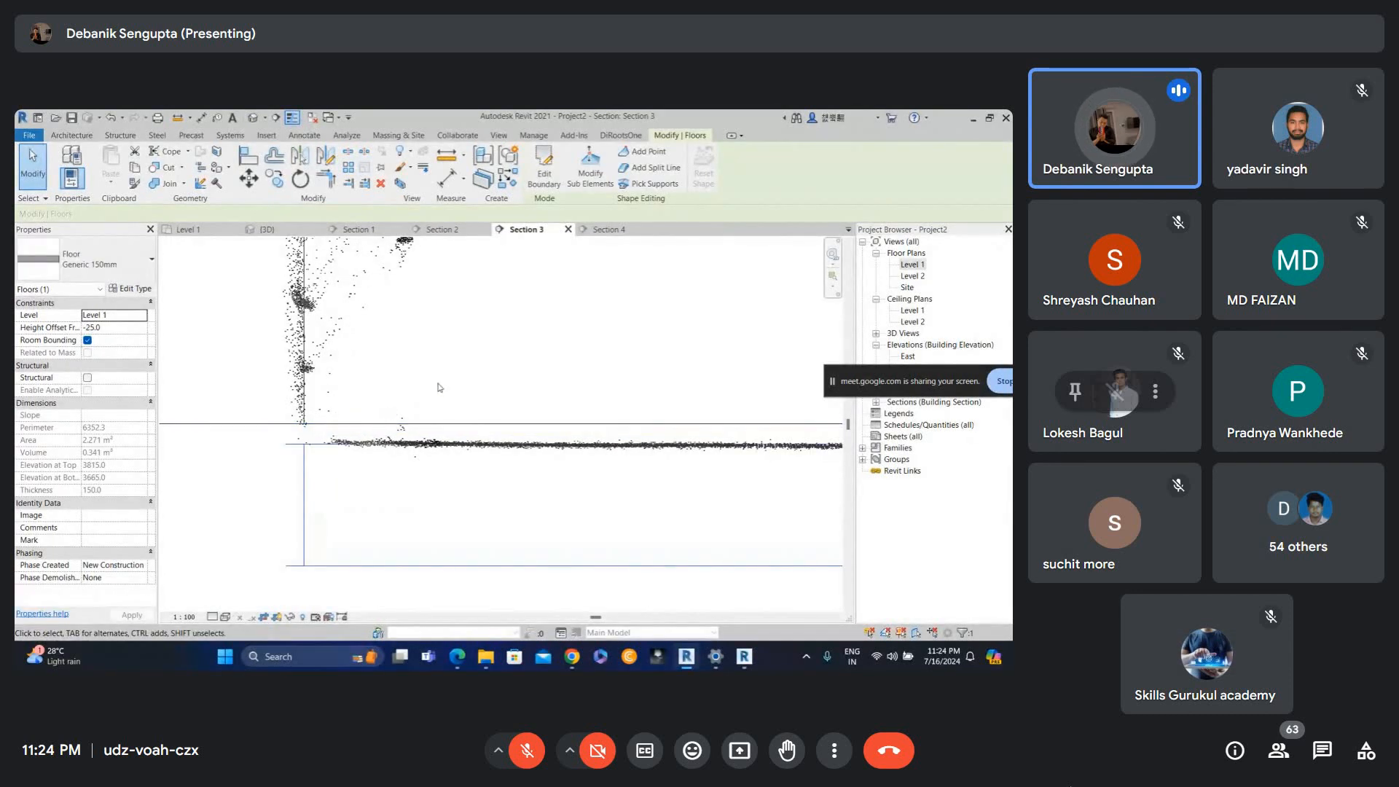
Pan and zoom around the Section 3 view to examine the scan between the levels.
left_click(452, 396)
scroll(462, 444, "up", 4)
middle_click_drag(542, 489, 491, 525)
scroll(533, 495, "down", 2)
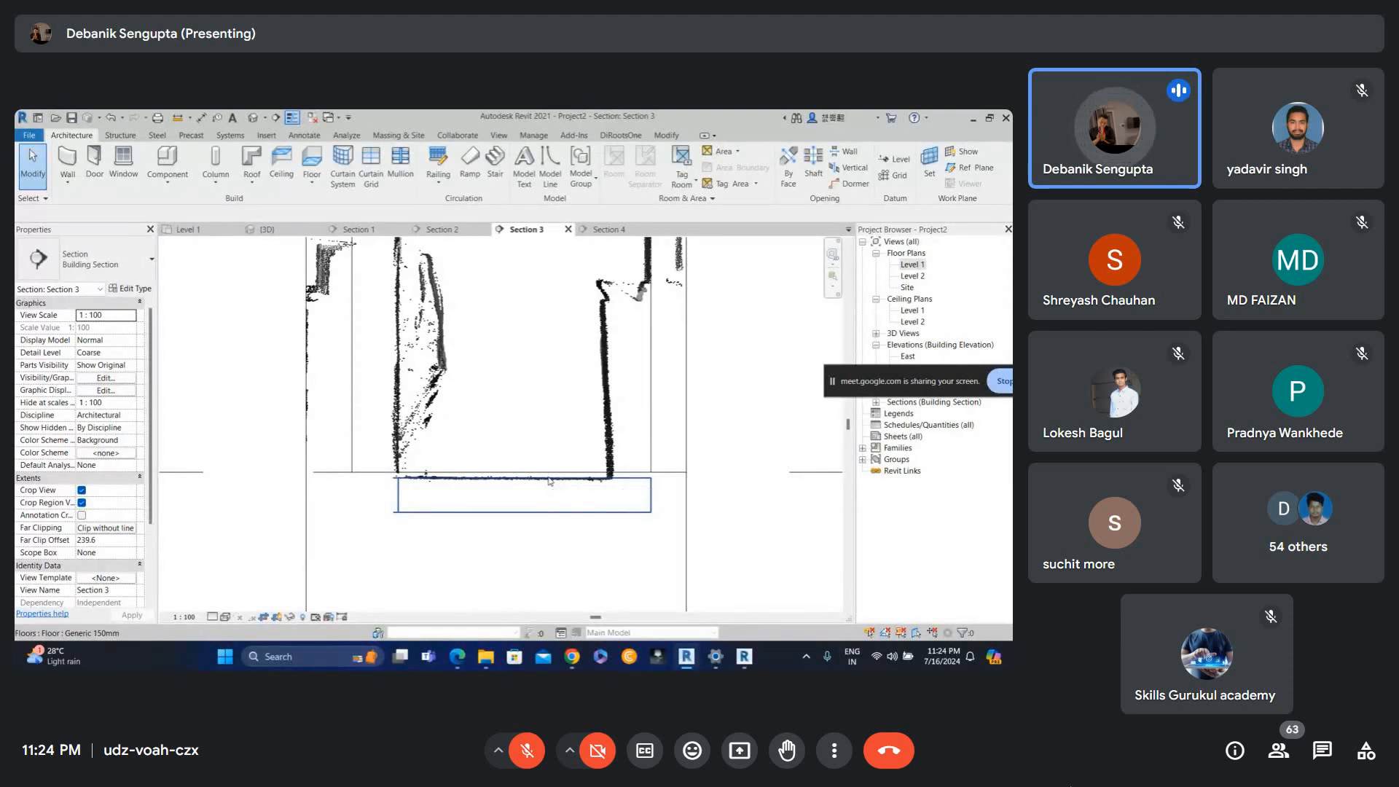
scroll(577, 442, "down", 3)
scroll(577, 443, "down", 2)
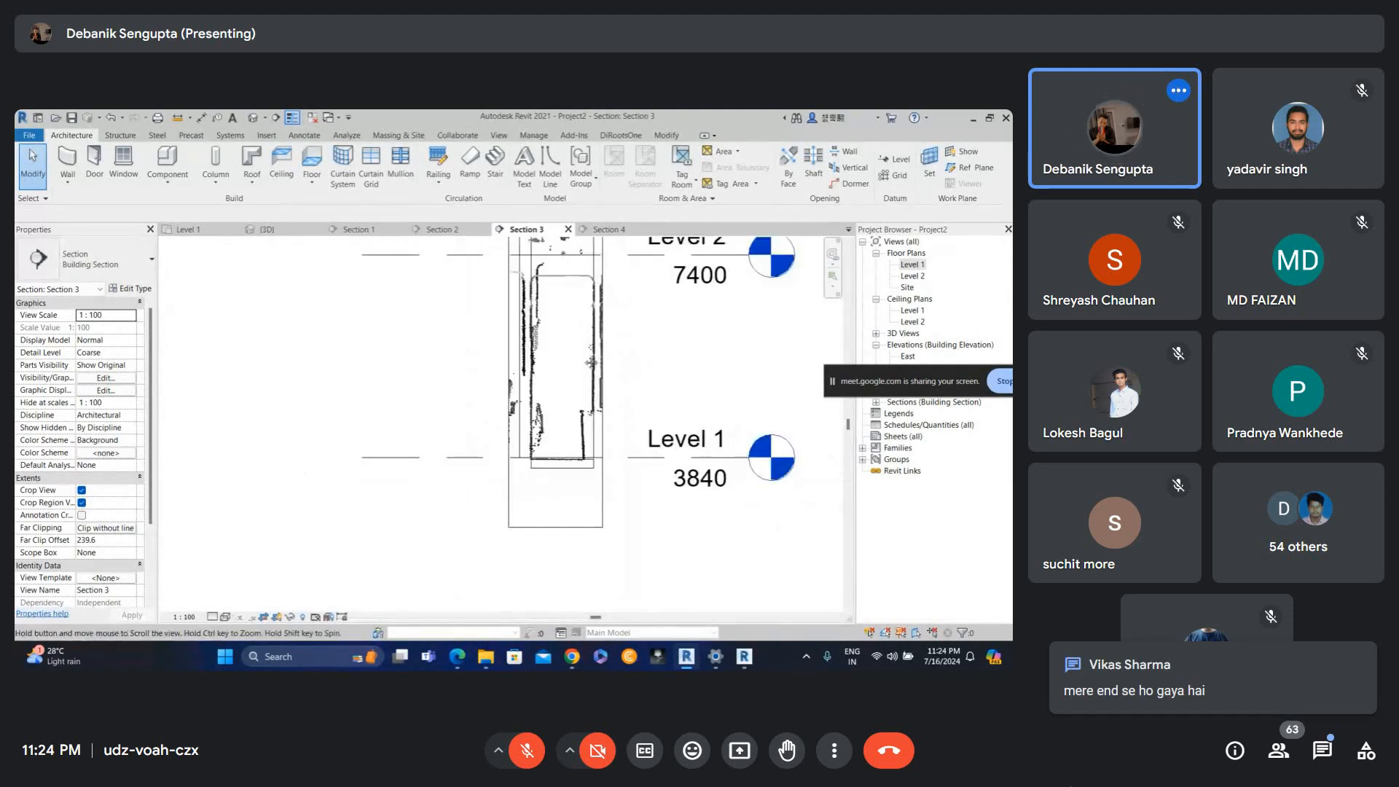
middle_click_drag(576, 251, 520, 531)
middle_click_drag(553, 315, 537, 449)
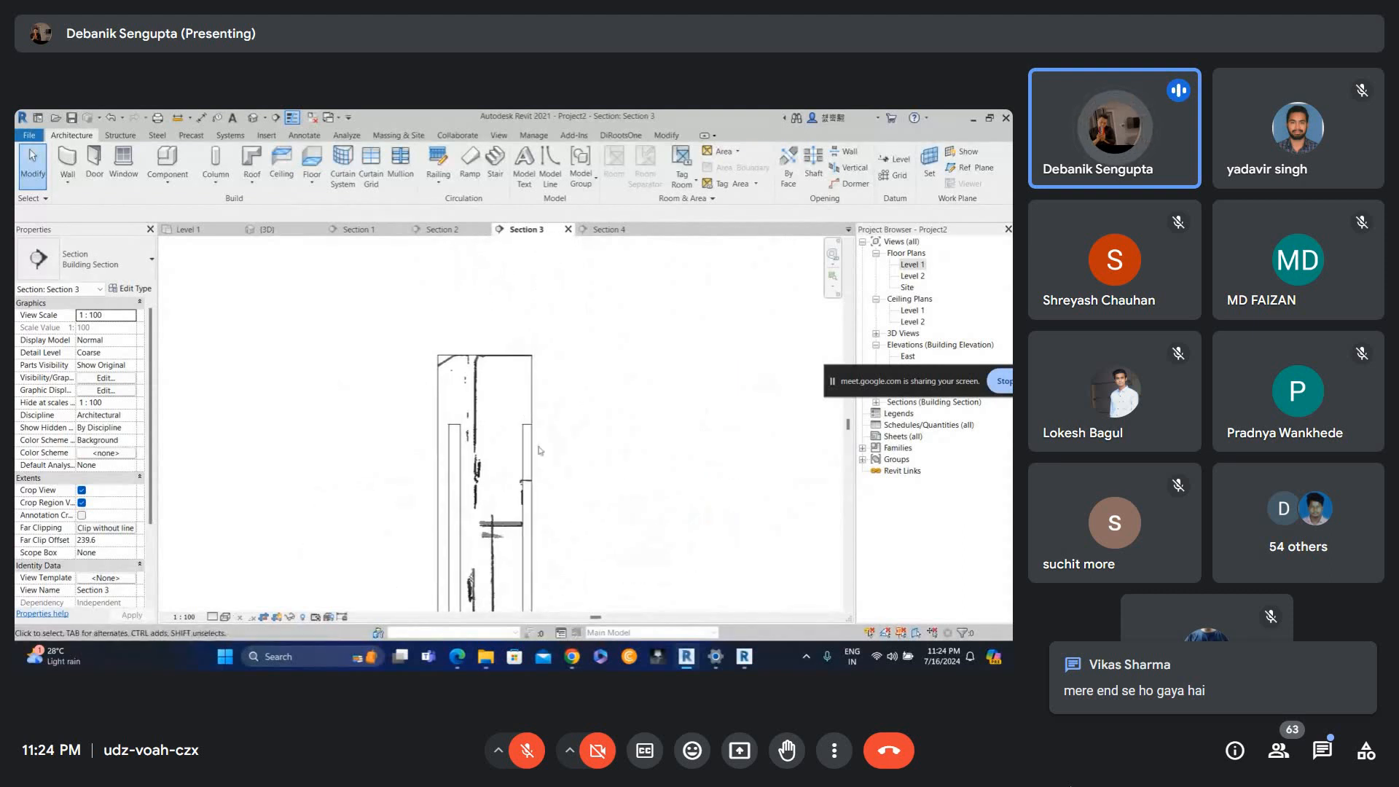
Open the 3D view and orbit around the scanned building to inspect the point cloud.
left_click(253, 118)
left_click(82, 515)
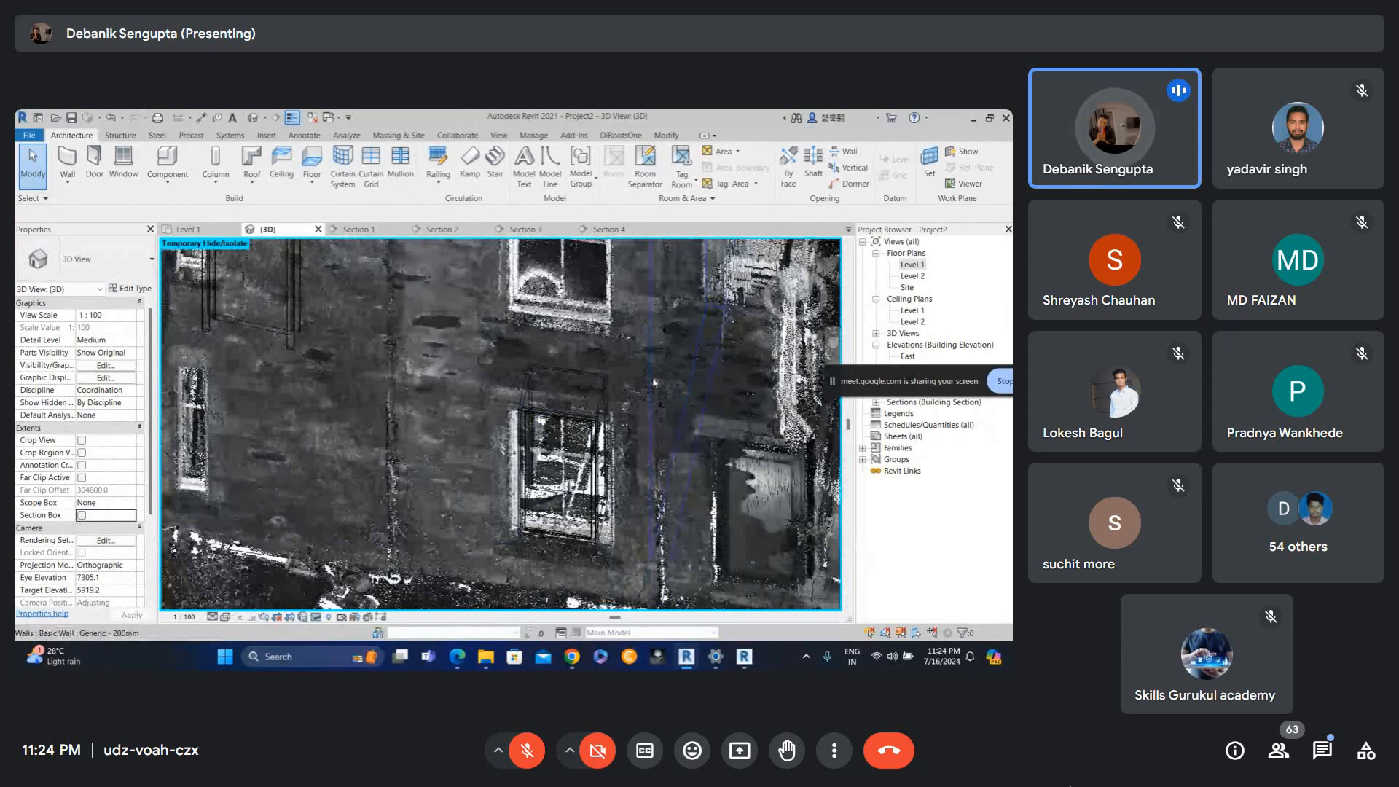
middle_click_drag(653, 381, 296, 399, "shift")
middle_click_drag(553, 520, 464, 588, "shift")
scroll(488, 536, "down", 2)
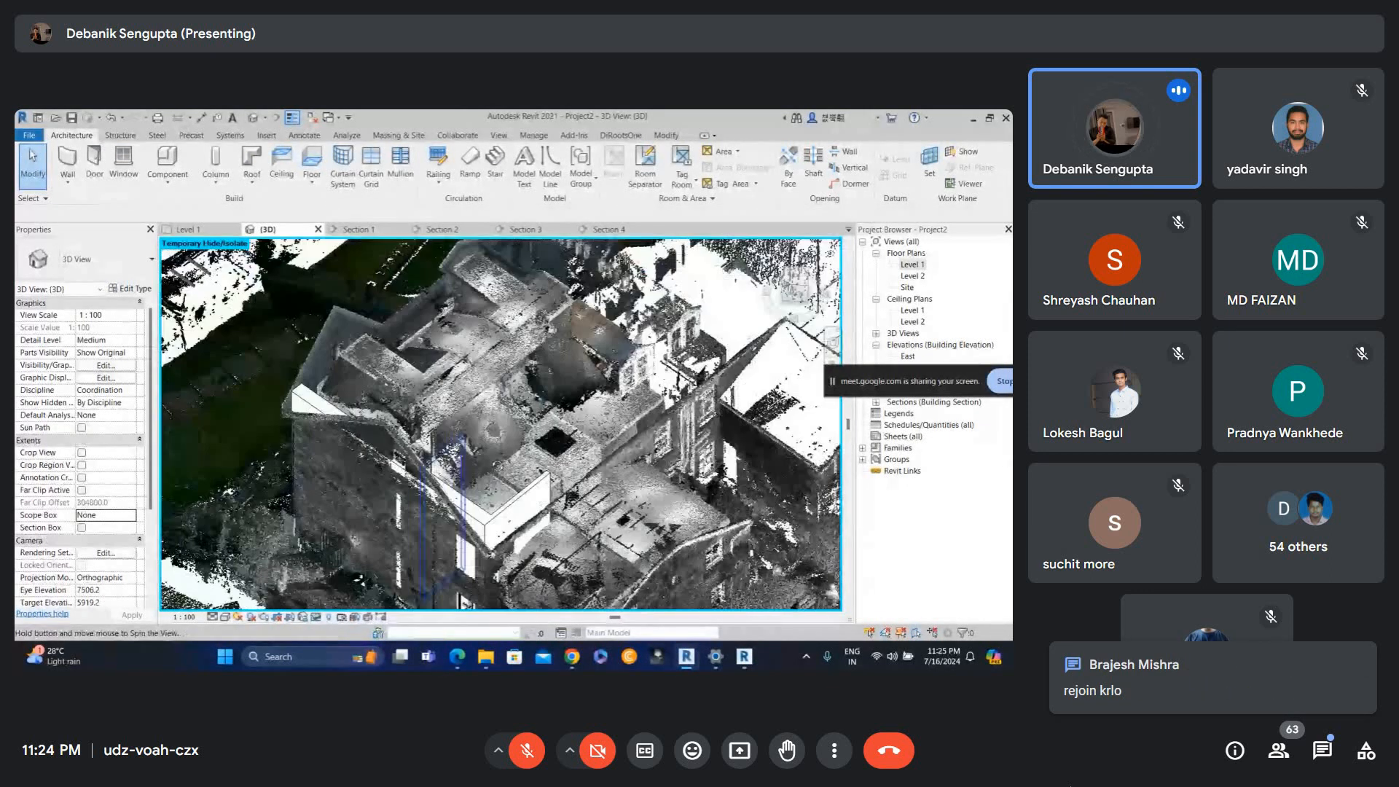
middle_click_drag(485, 539, 525, 514, "shift")
scroll(445, 441, "up", 1)
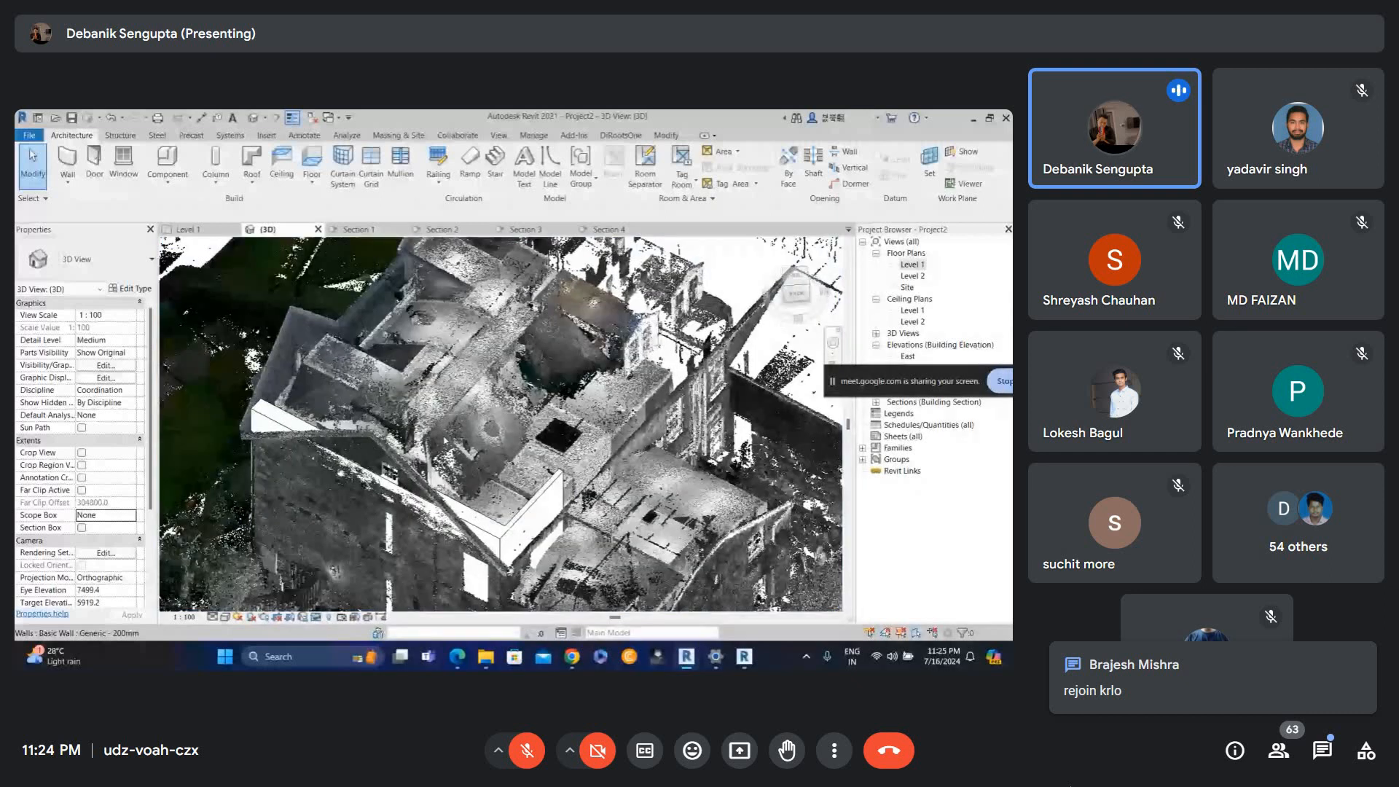
middle_click_drag(445, 441, 546, 466, "shift")
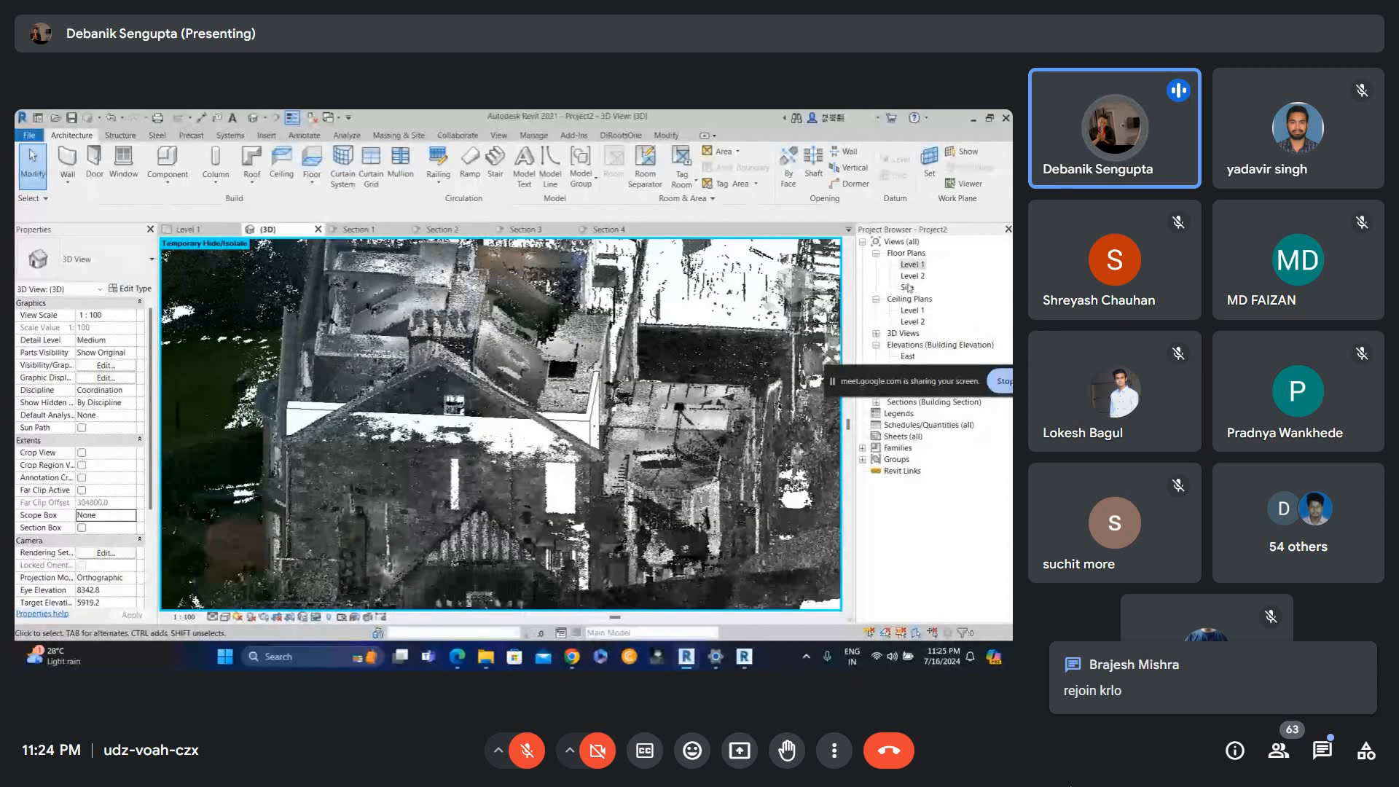
Open the Site floor plan and zoom in on the scanned building.
double_click(907, 287)
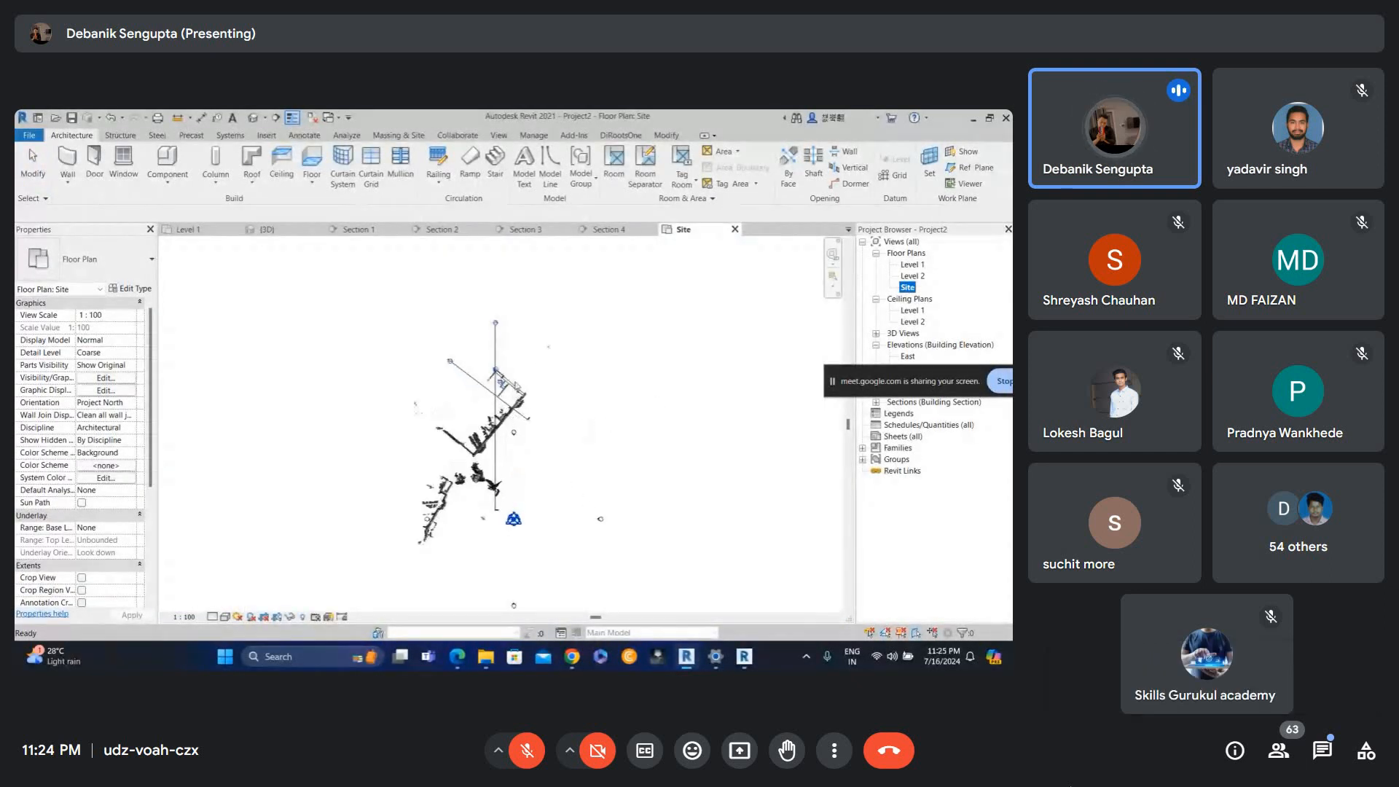
scroll(472, 398, "up", 4)
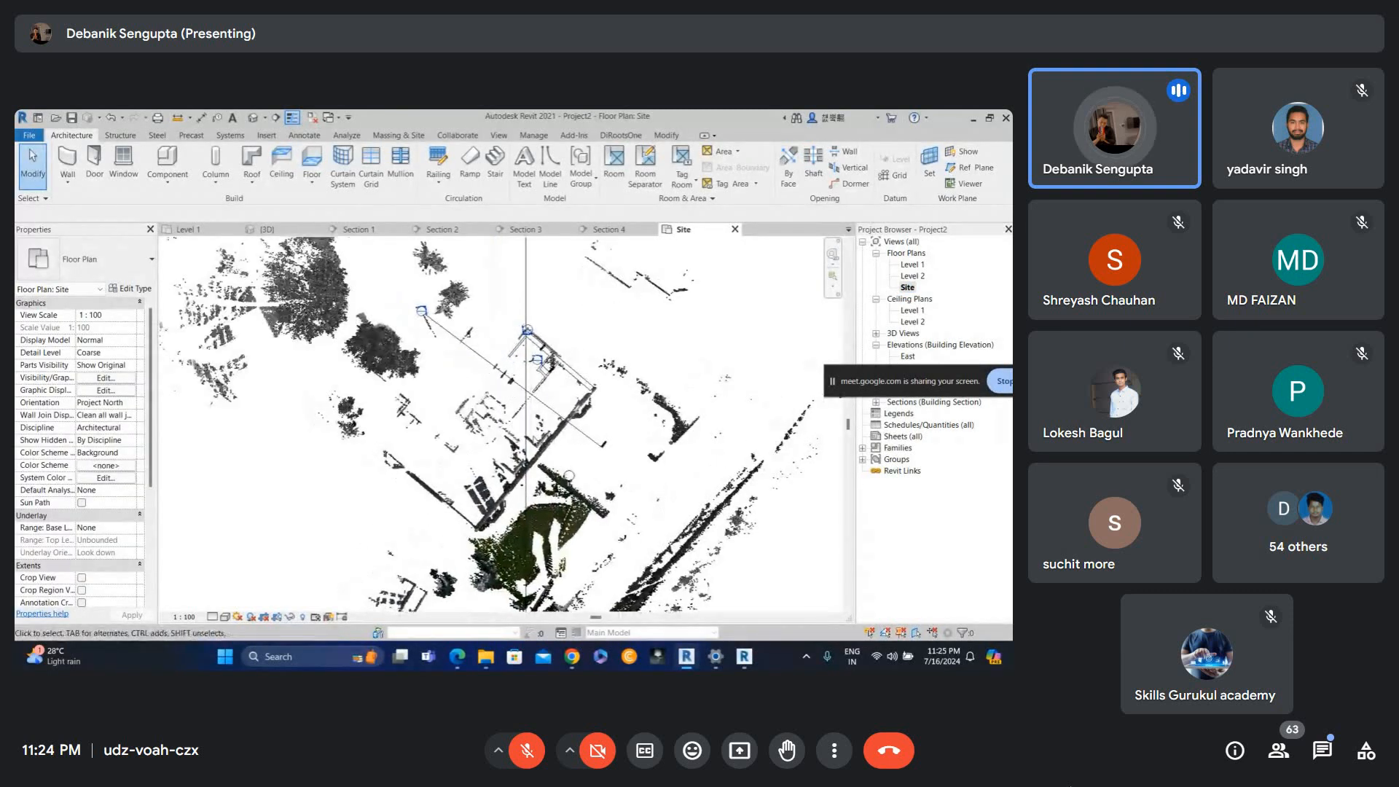
scroll(480, 419, "up", 3)
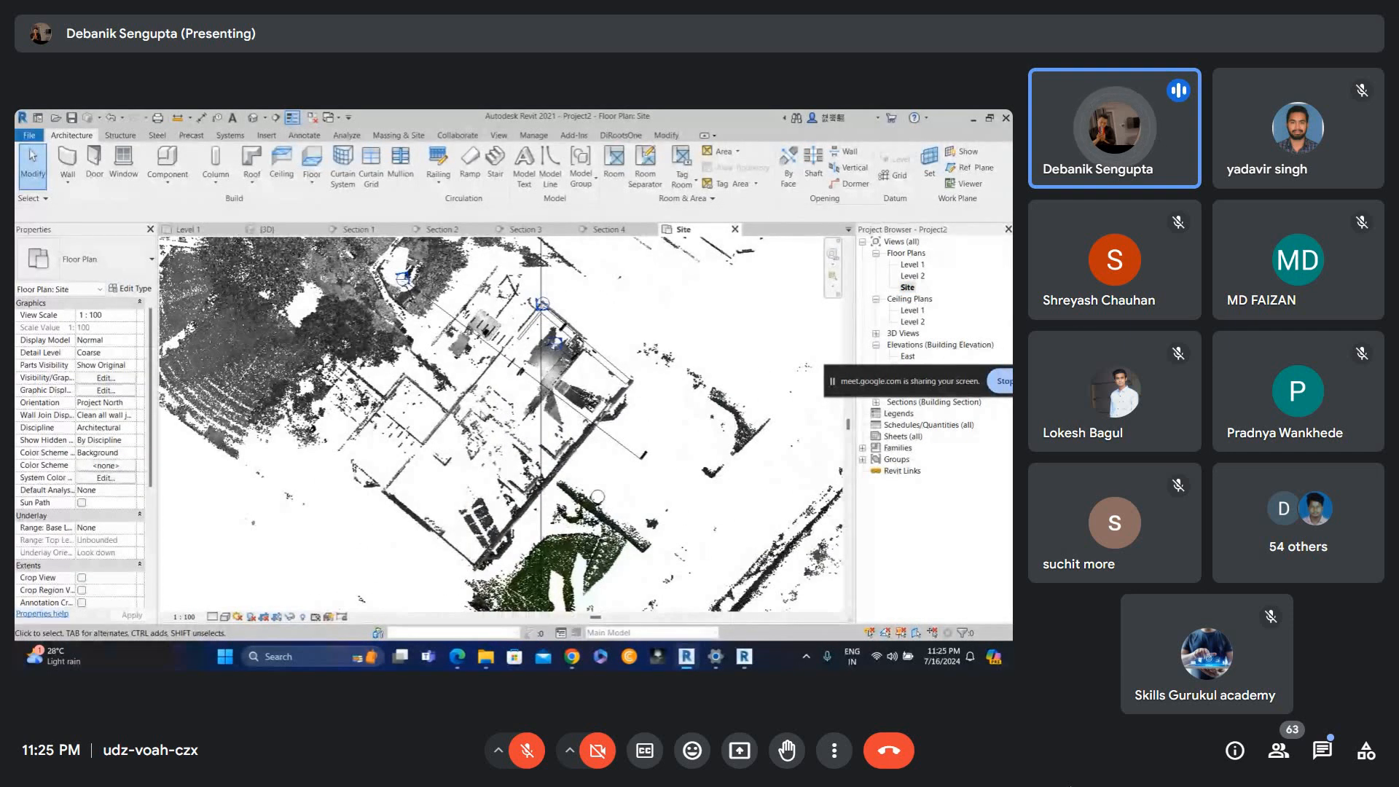
scroll(433, 455, "up", 1)
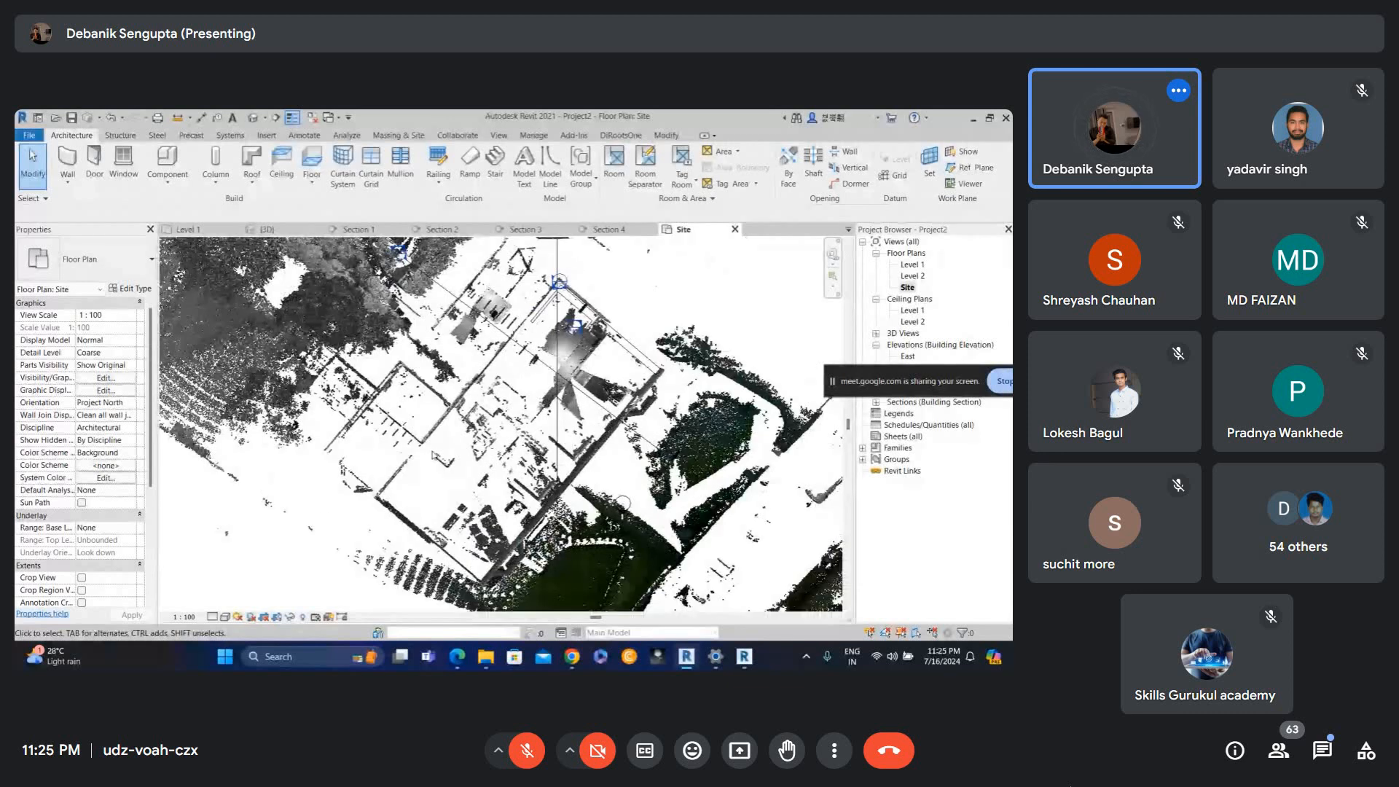
middle_click_drag(474, 436, 507, 422)
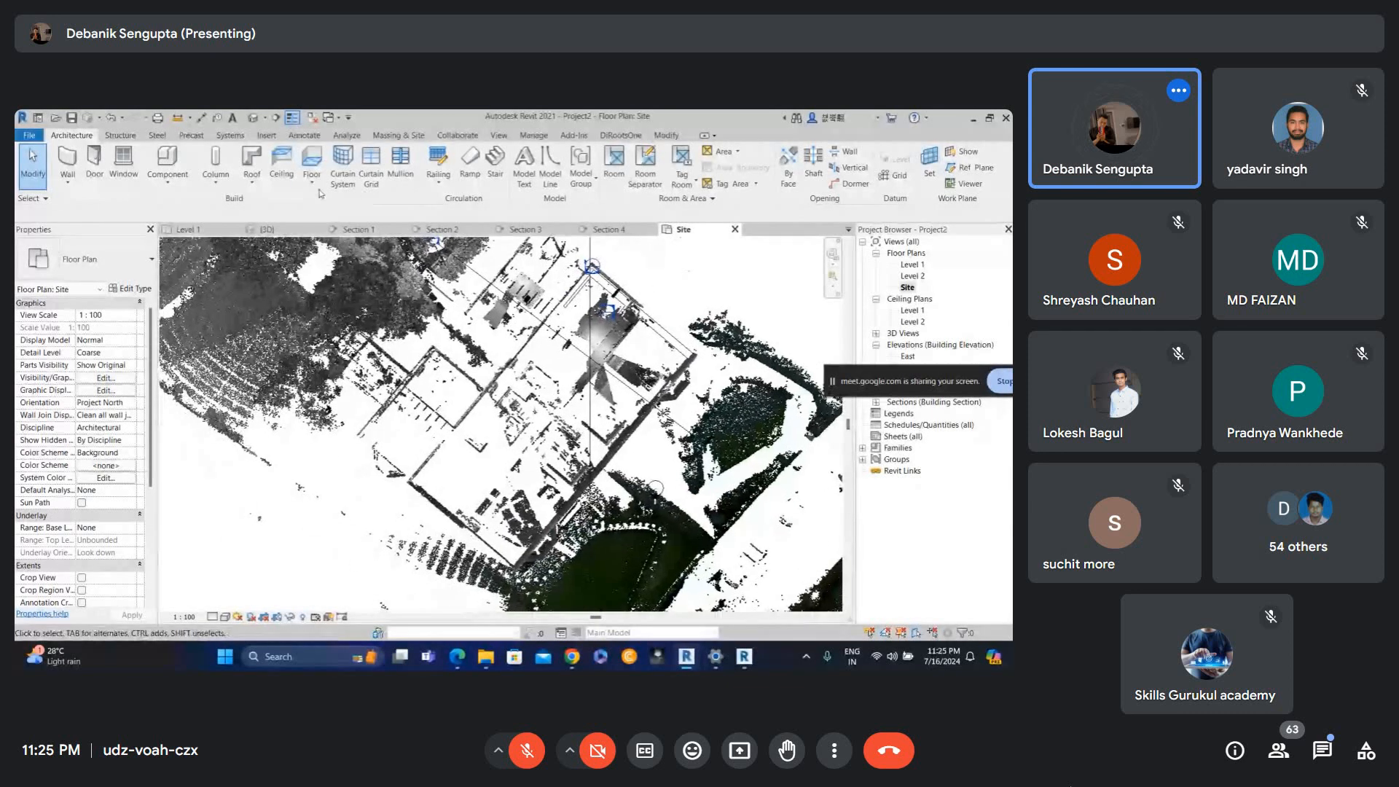
left_click(280, 161)
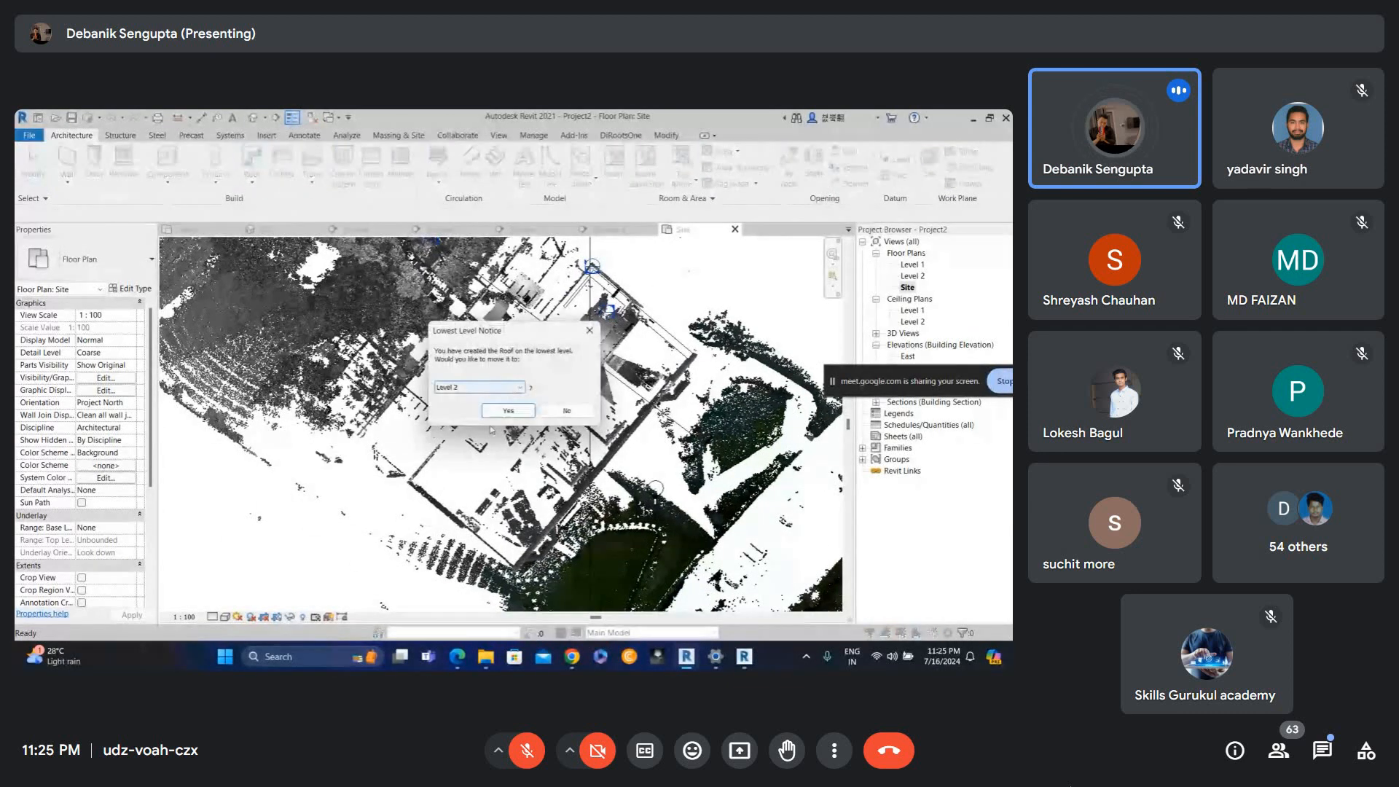
left_click(481, 433)
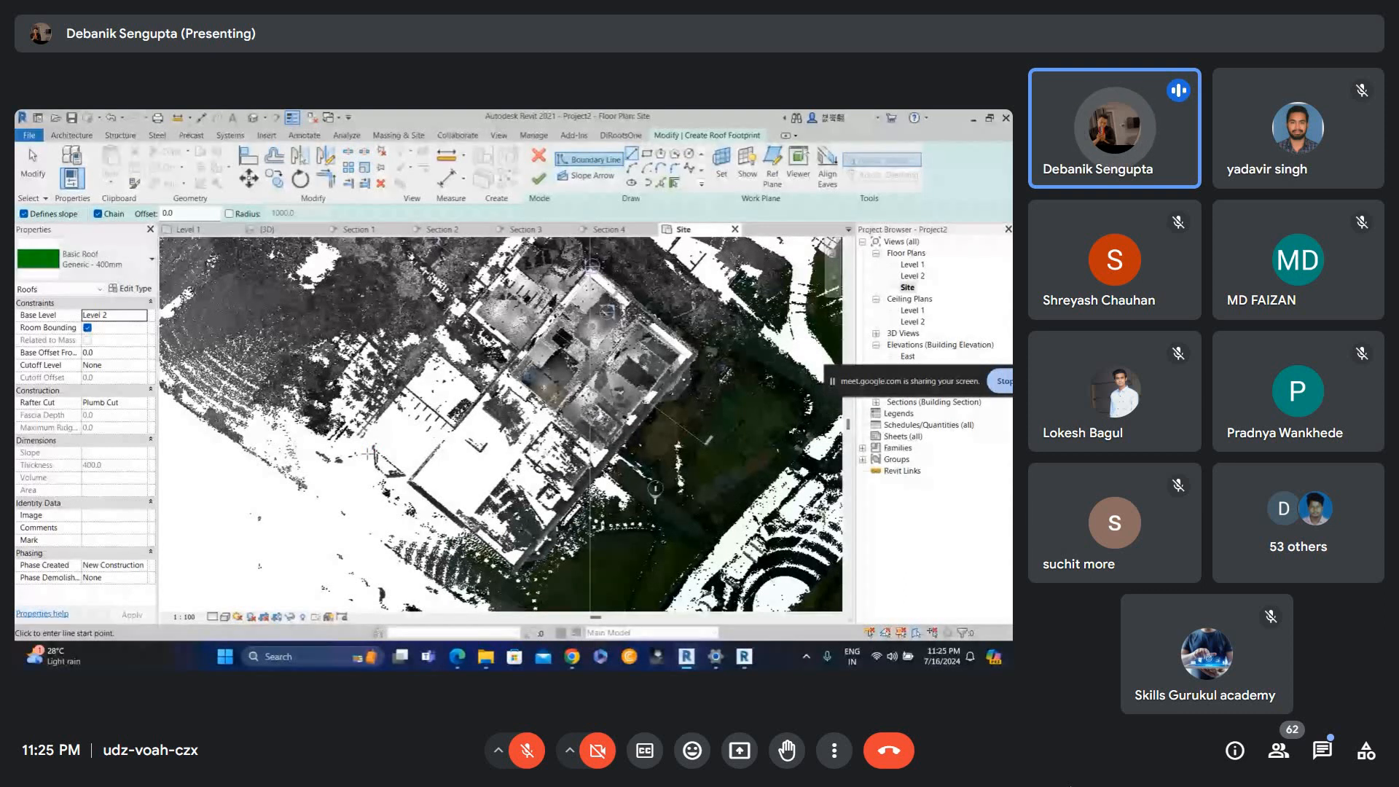
key("Escape")
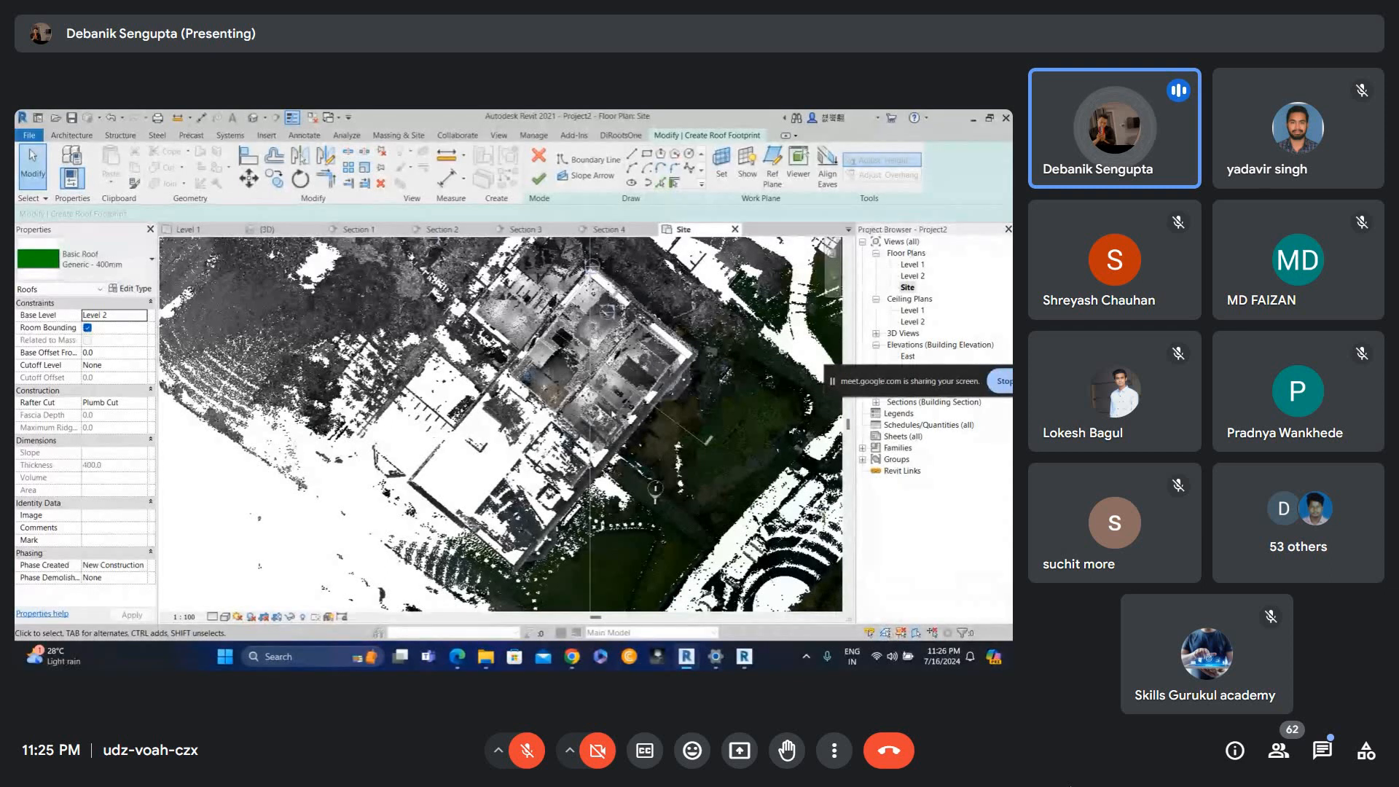
Open the meeting's in-call chat to read the messages, then close it.
left_click(1322, 763)
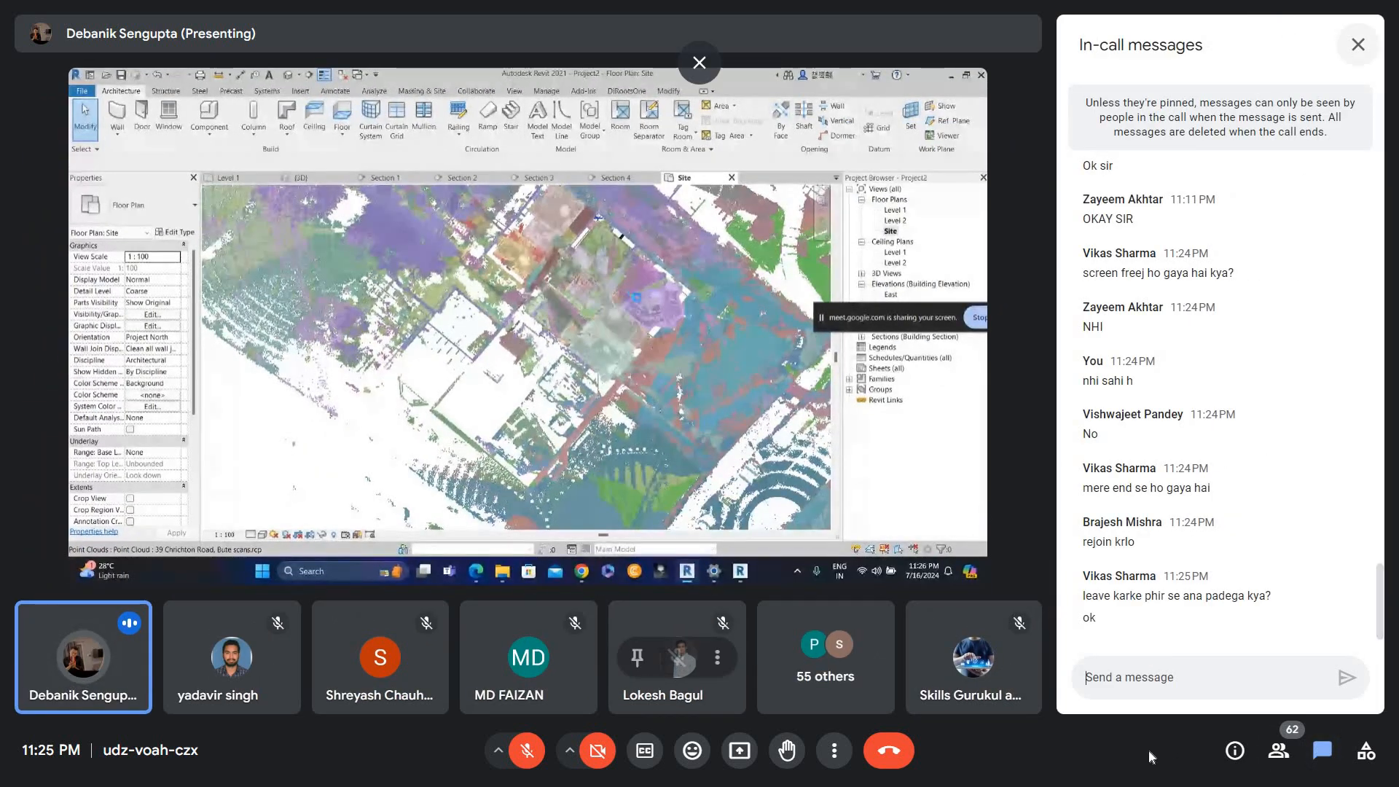
left_click(1358, 45)
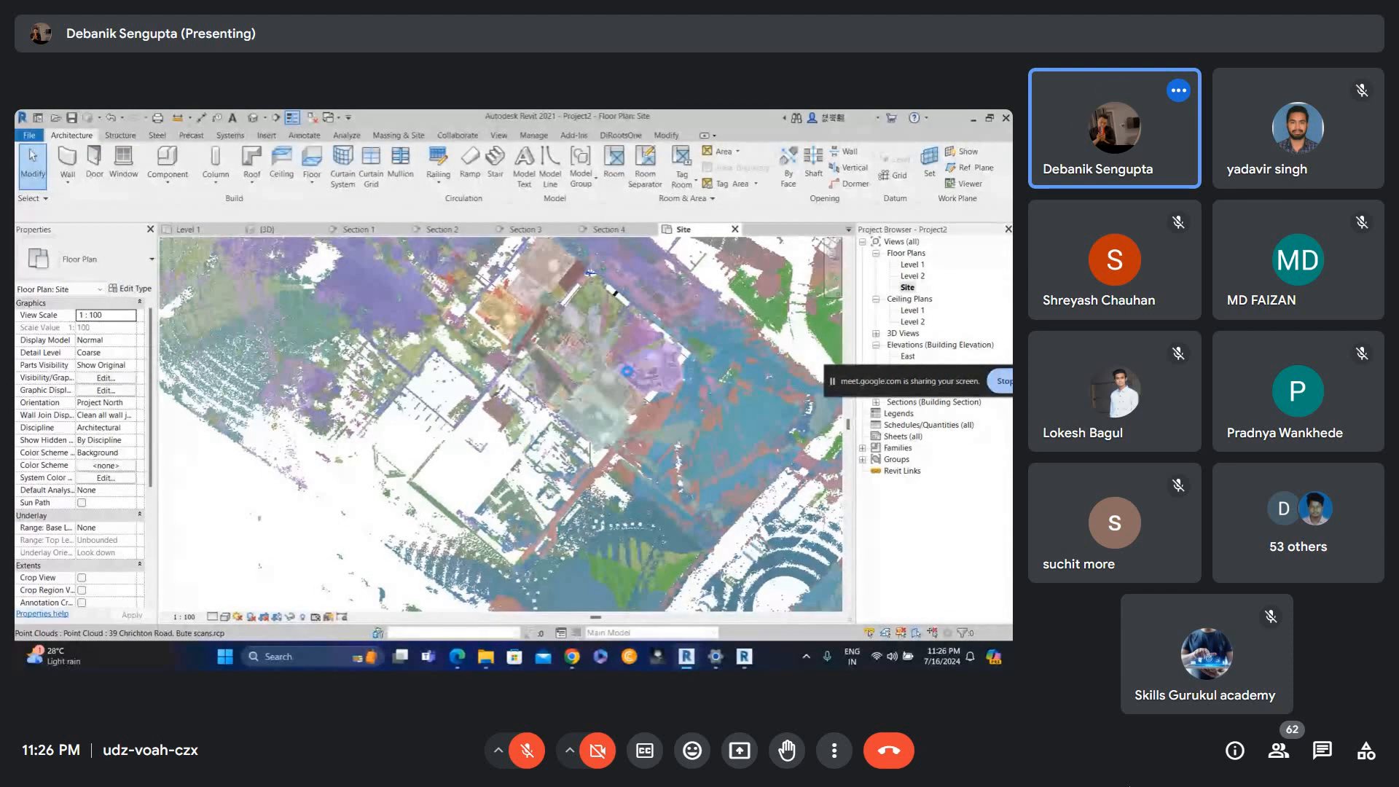
left_click(627, 371)
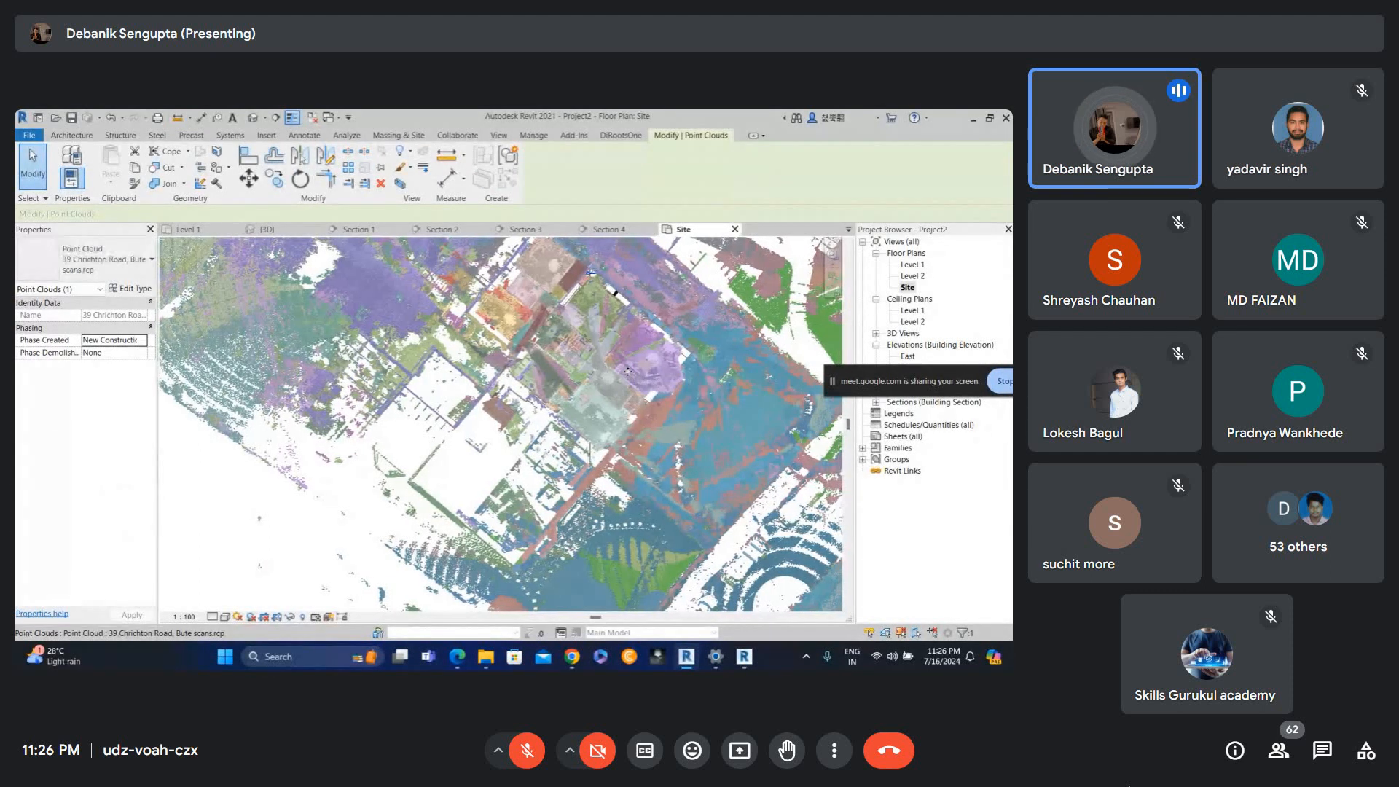
key("Escape")
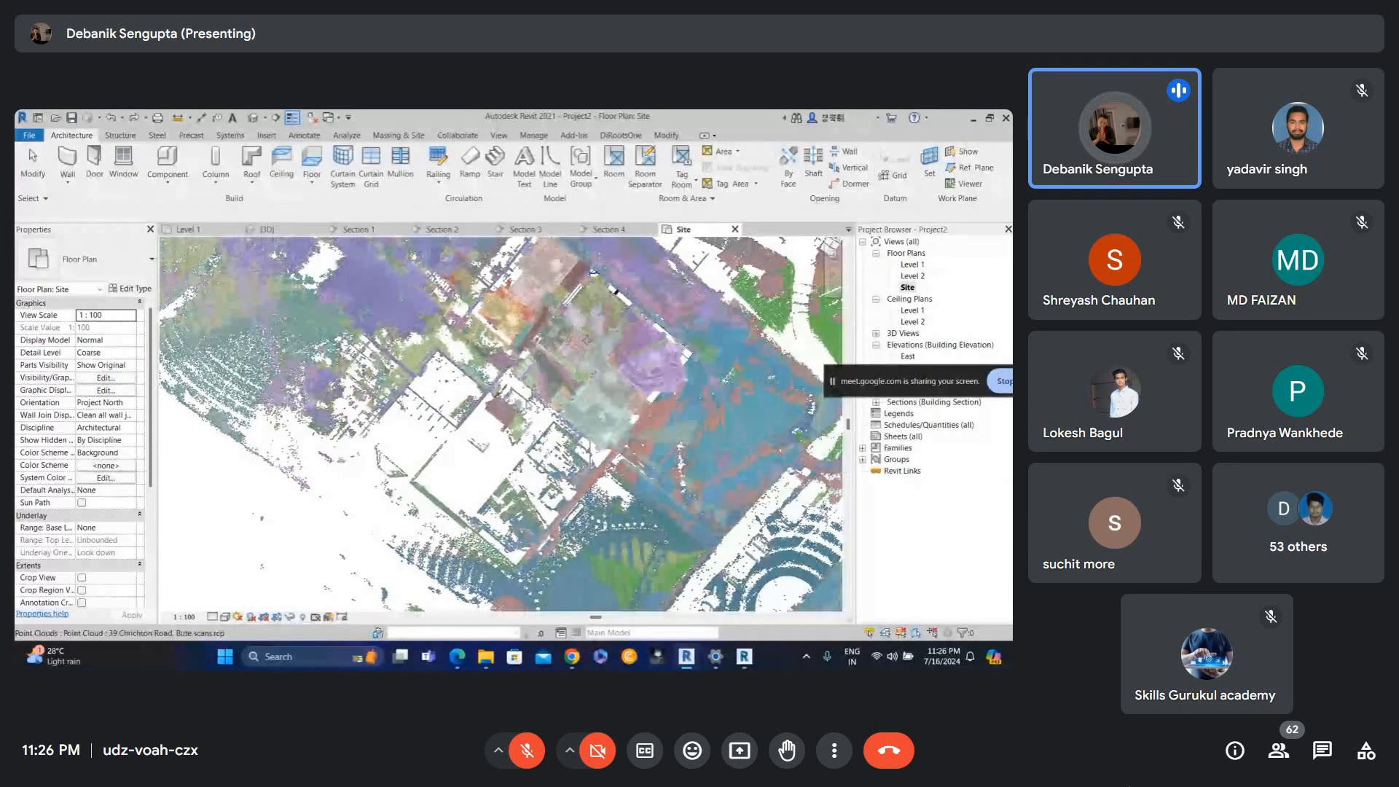
scroll(521, 390, "down", 1)
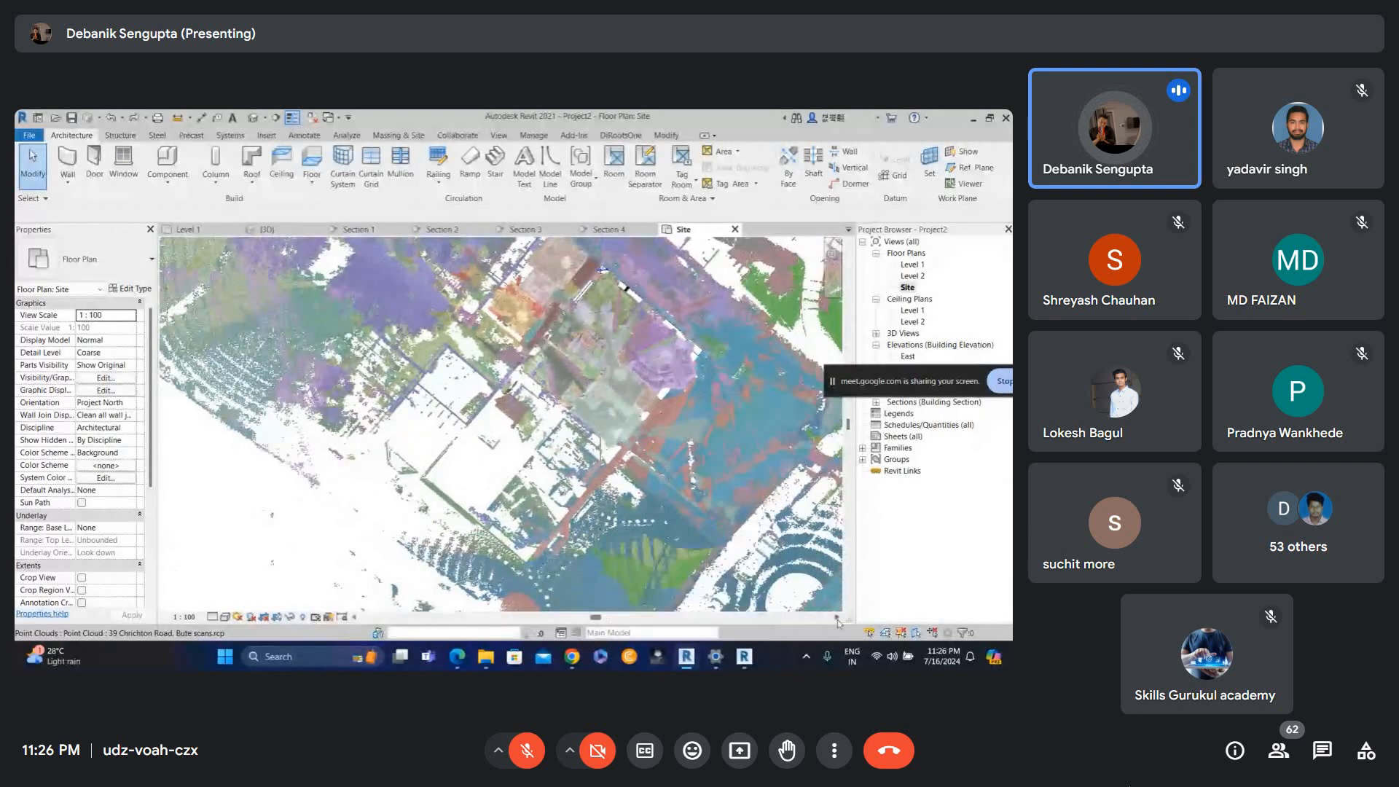
left_click(884, 634)
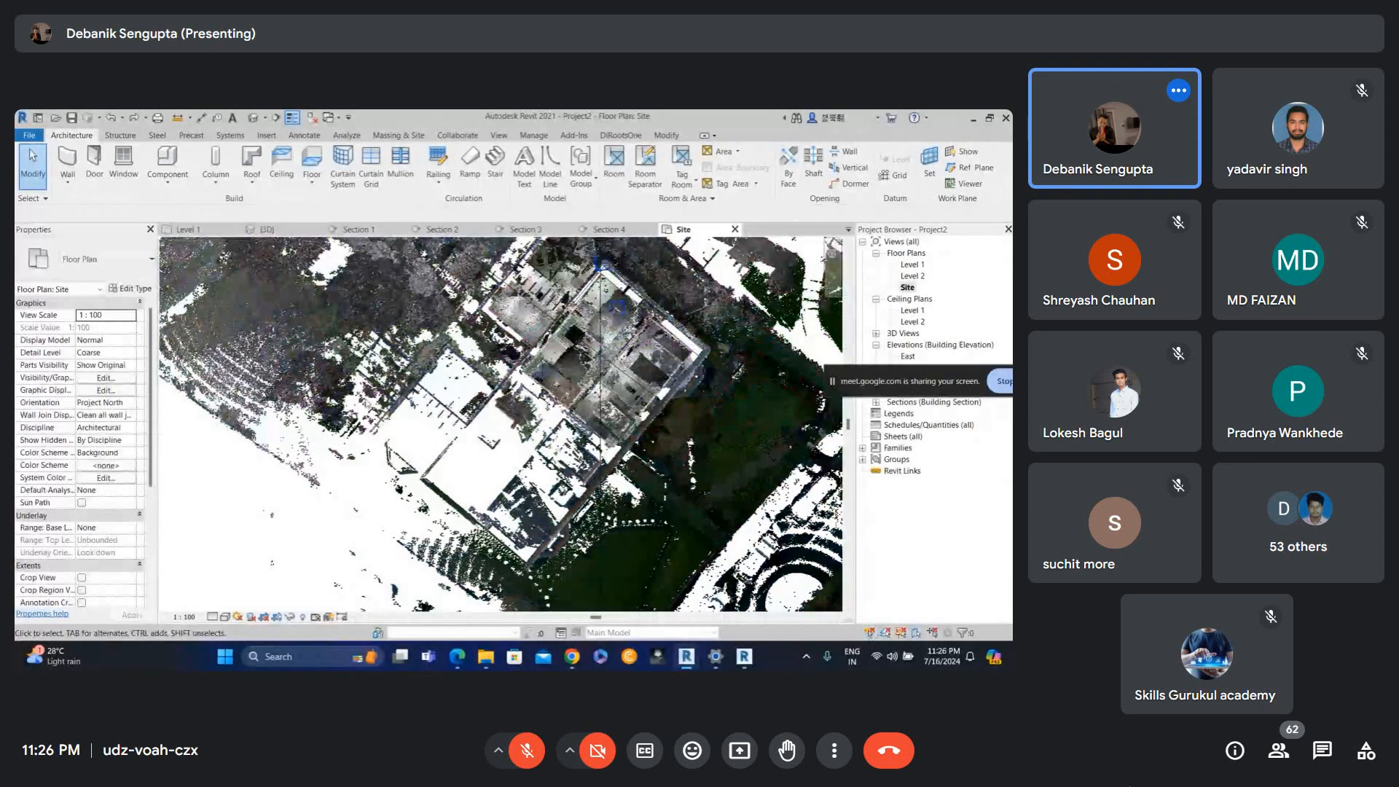
scroll(368, 398, "up", 1)
Start a footprint roof on Level 2 and sketch its boundary lines along the building's outer walls.
left_click(263, 155)
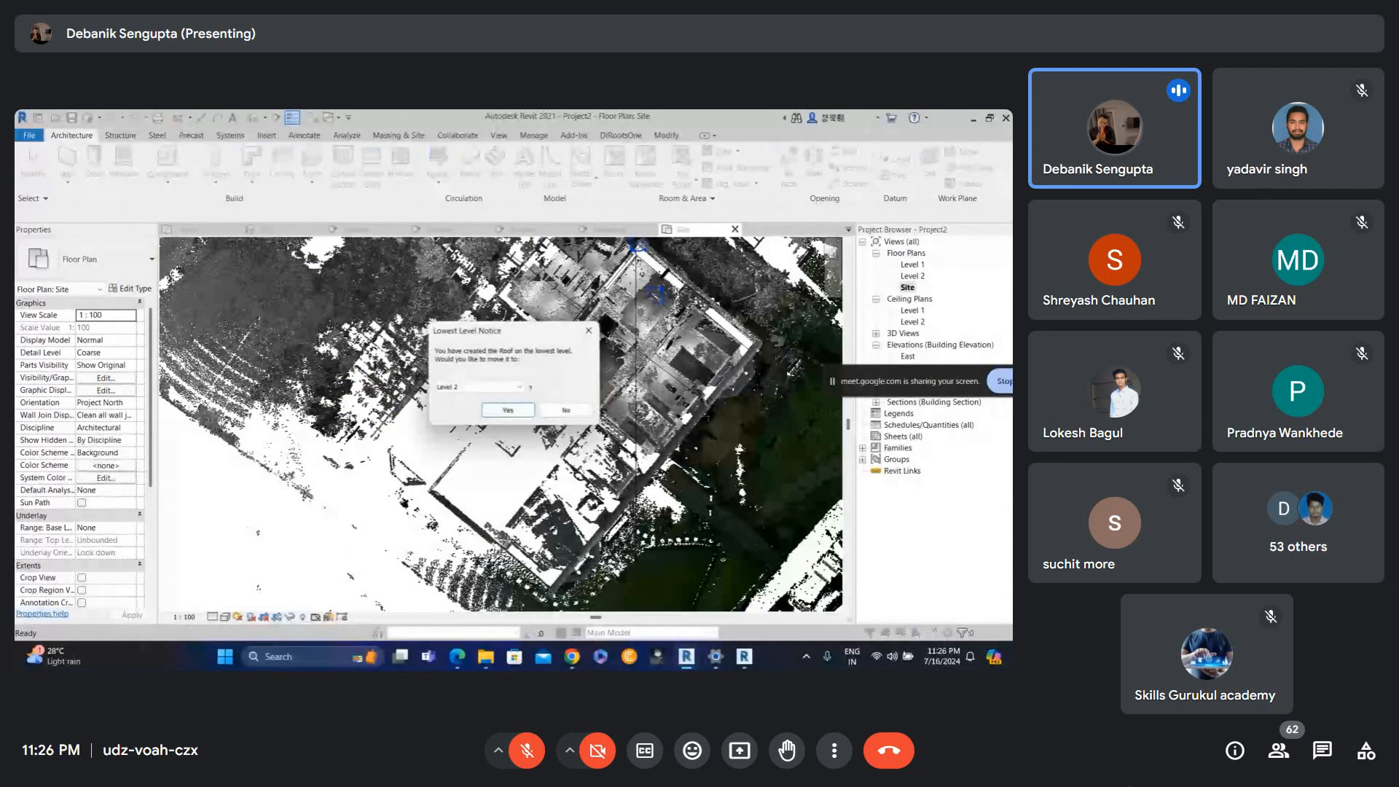
left_click(510, 449)
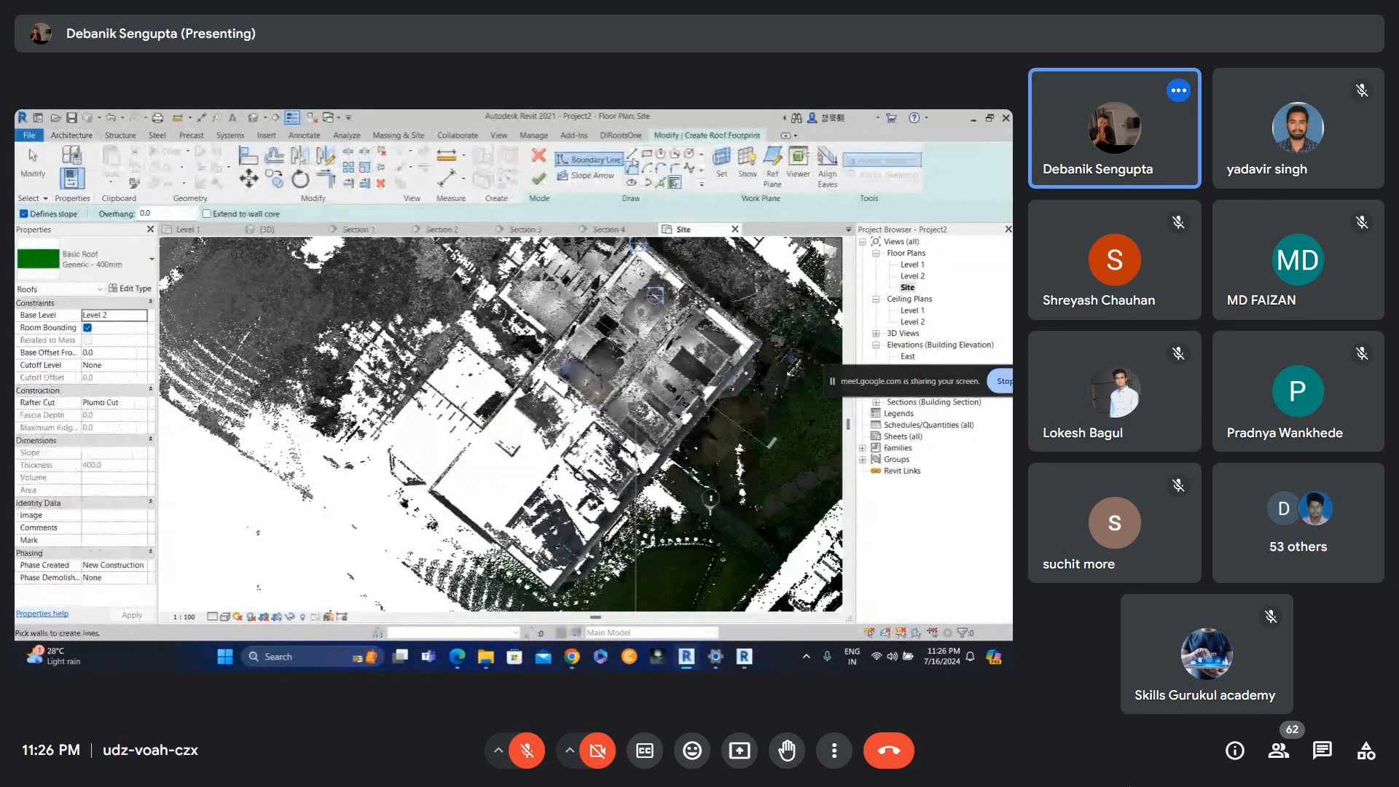
left_click(632, 154)
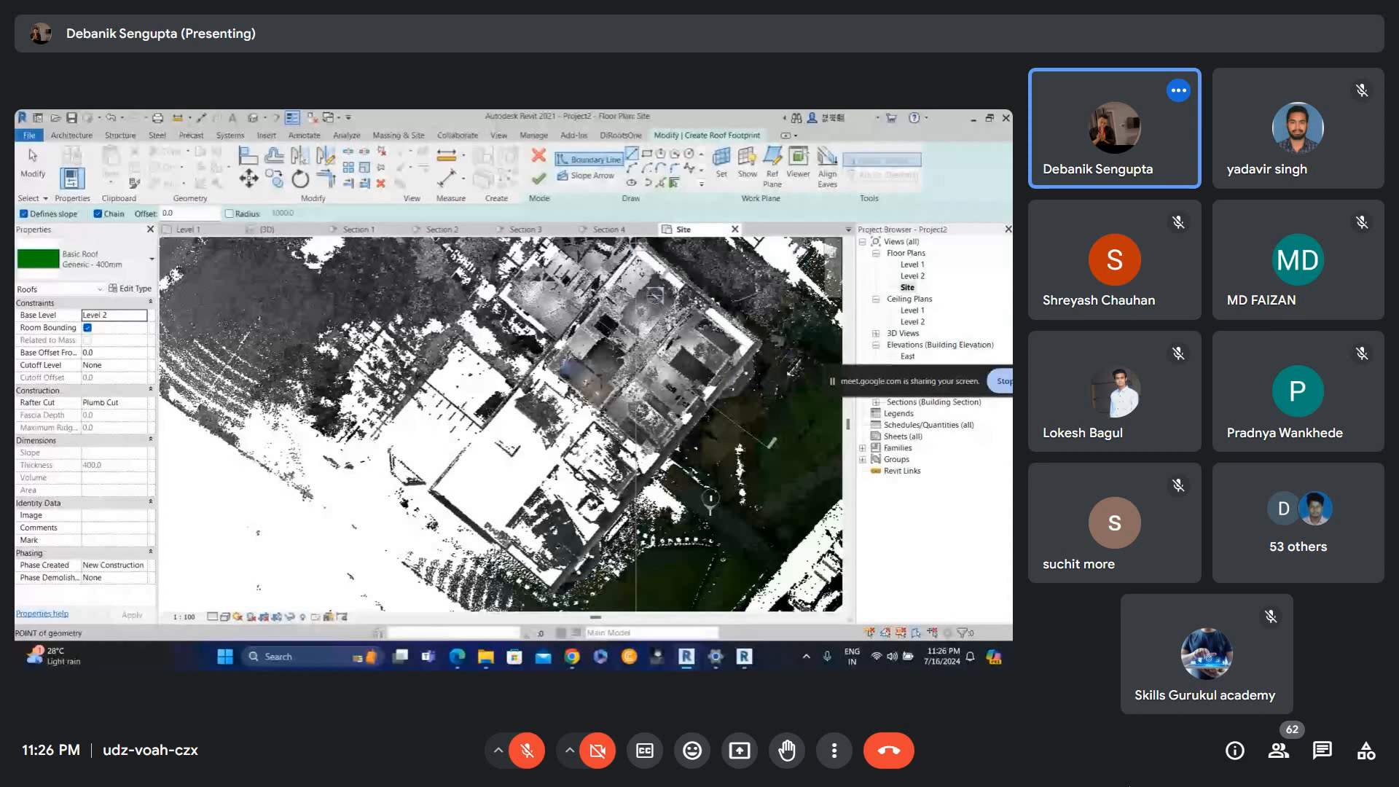
left_click(374, 435)
left_click(488, 512)
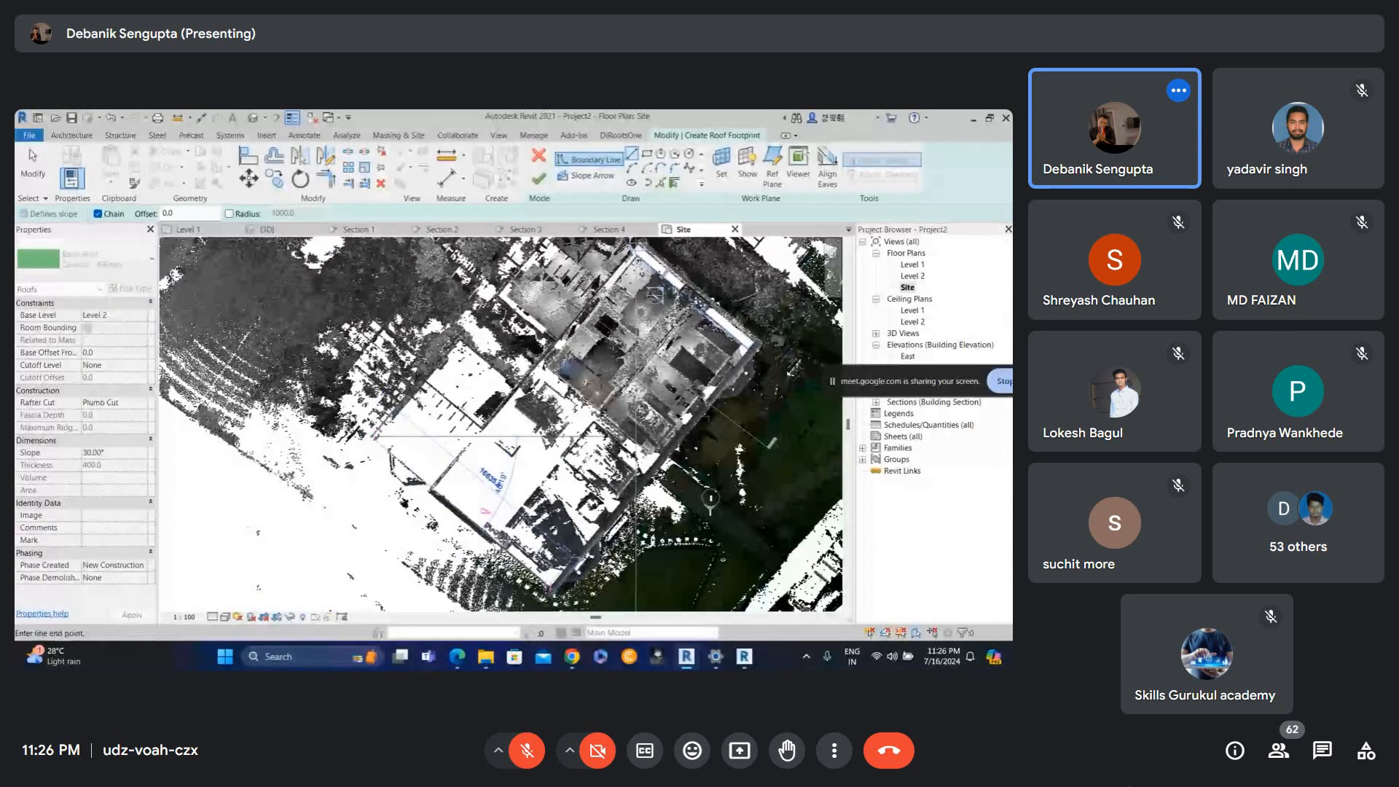
left_click(757, 337)
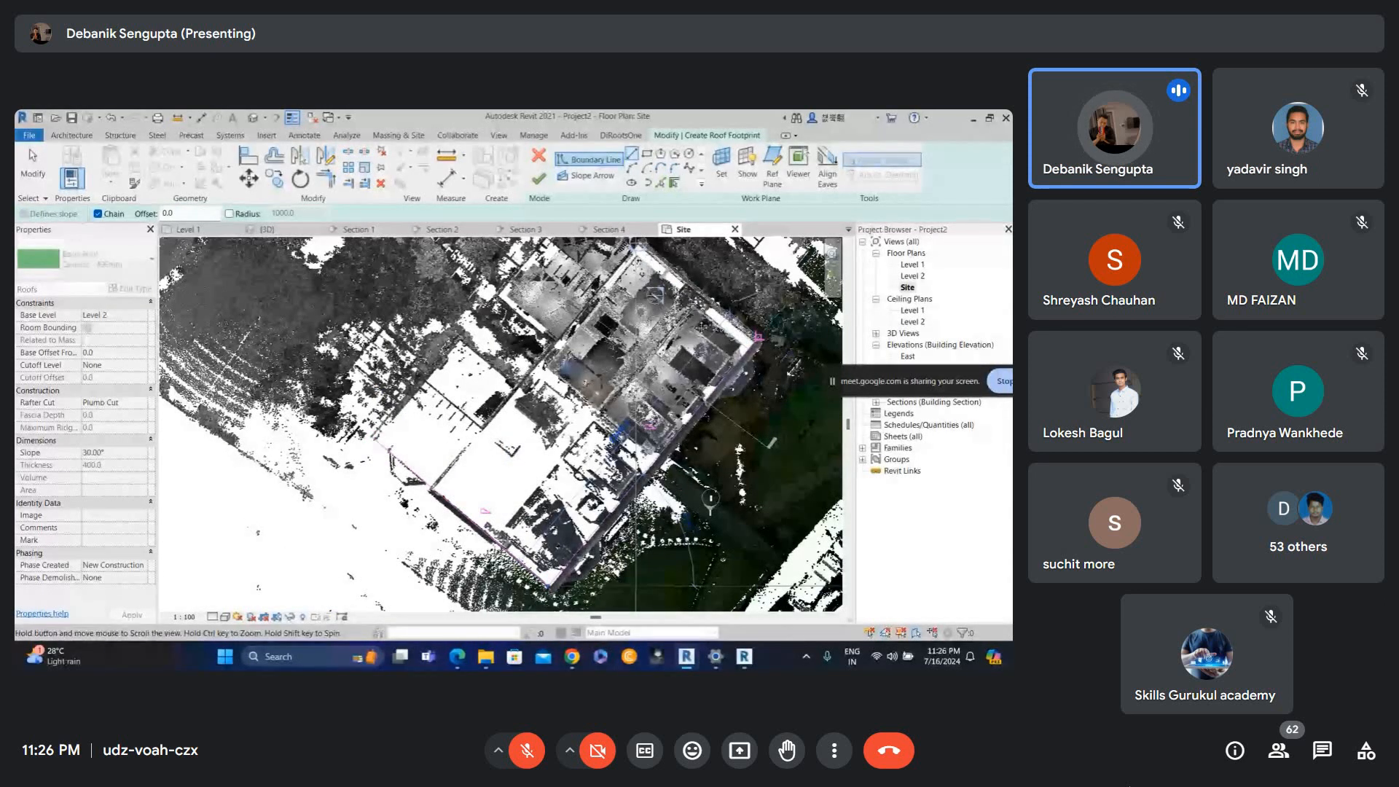
middle_click_drag(637, 246, 701, 352)
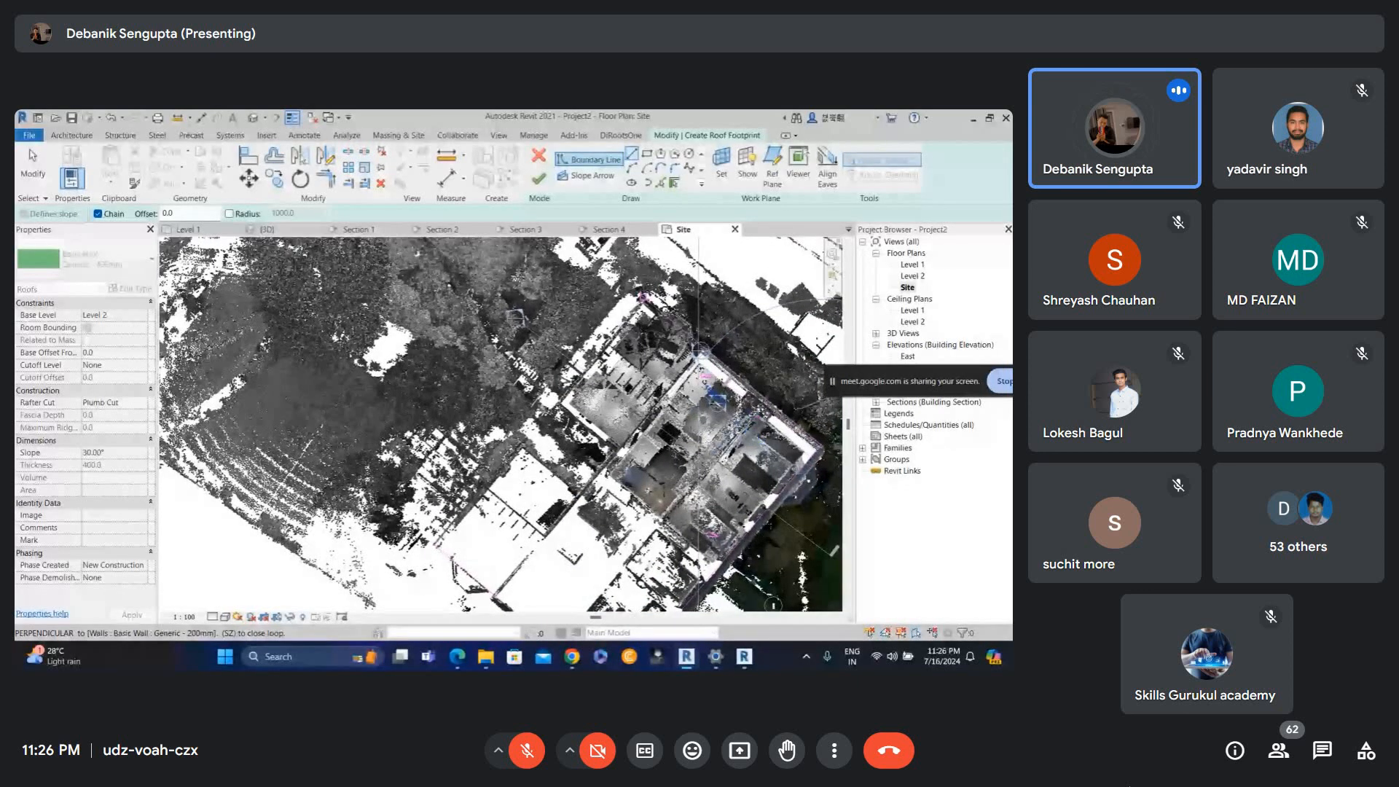
left_click(642, 298)
key("Escape")
Turn off Defines Slope for two selected roof boundary edges and finish the roof.
scroll(521, 413, "down", 2)
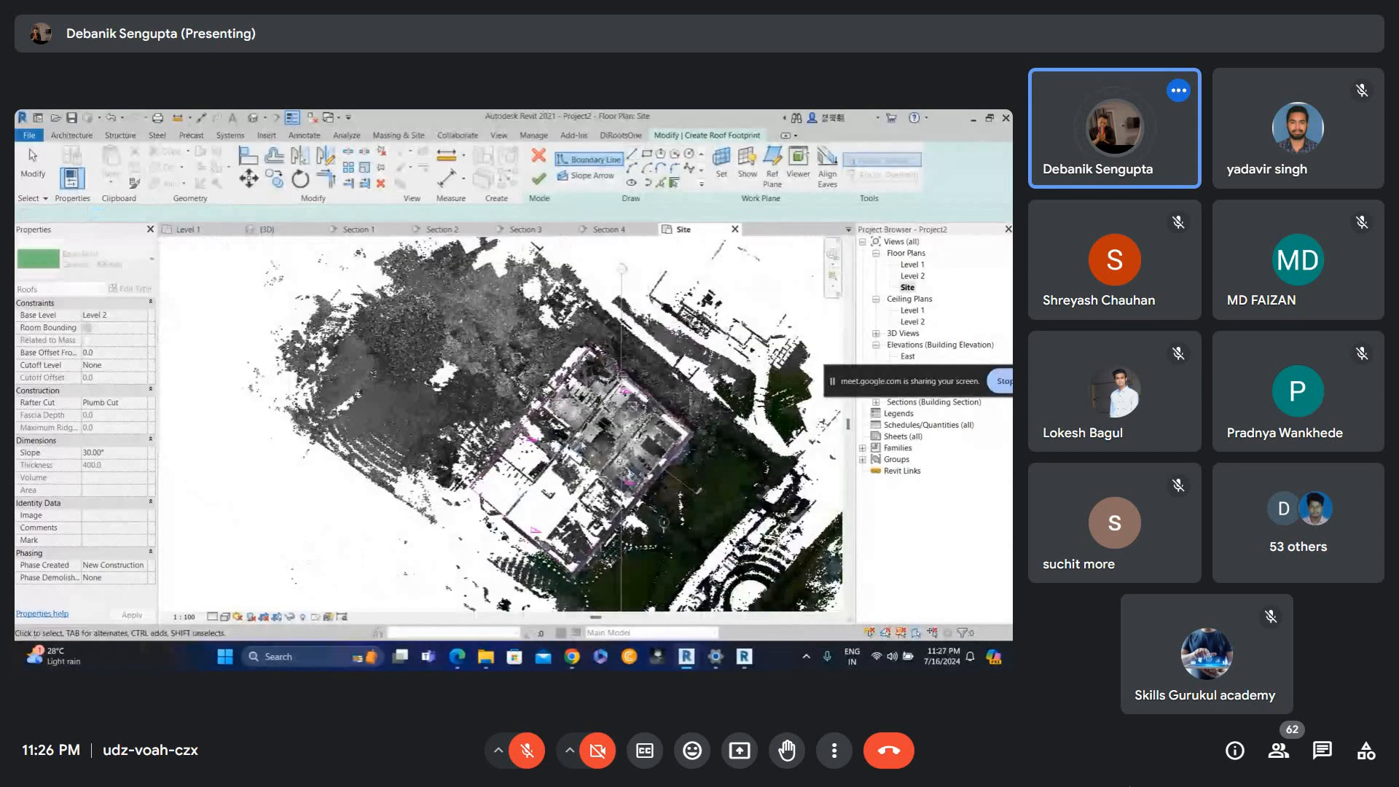
scroll(578, 496, "up", 2)
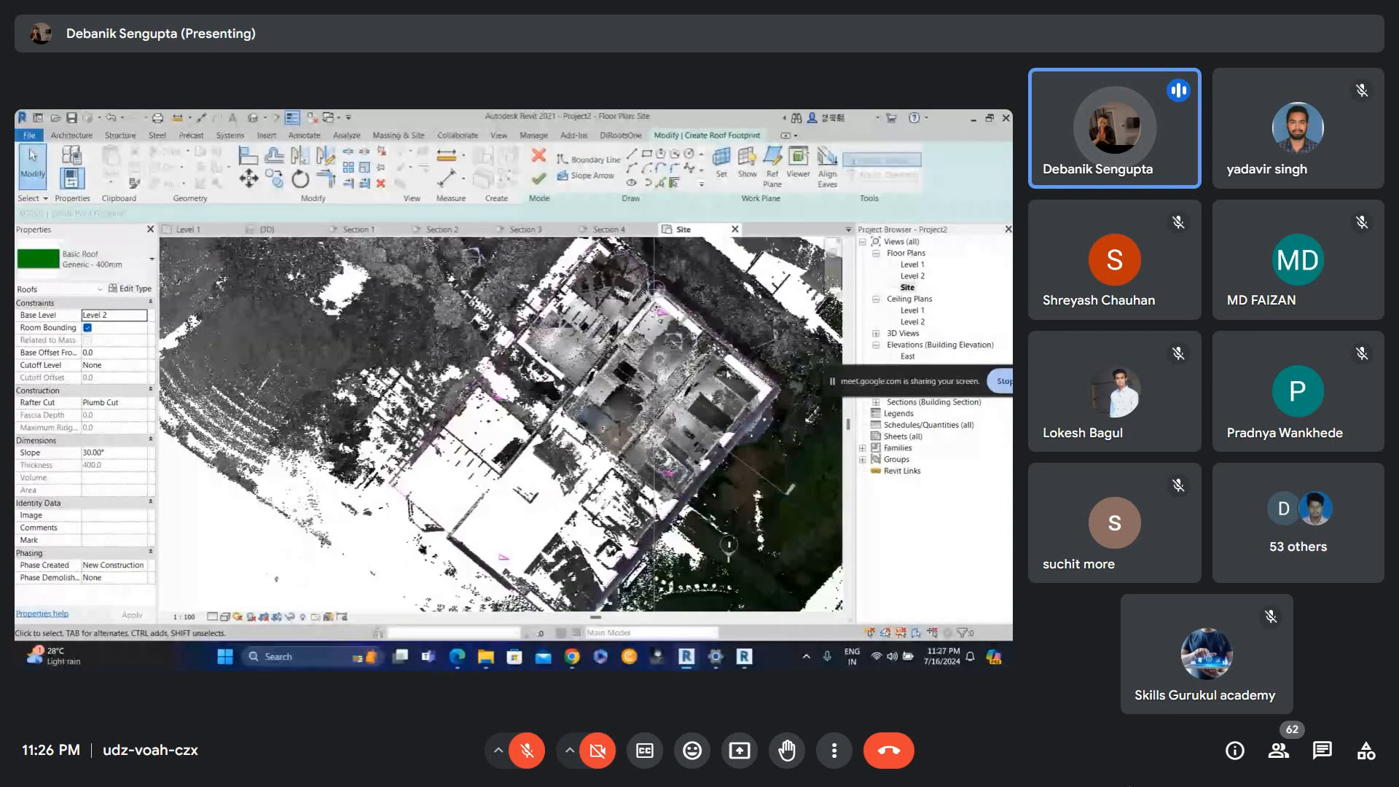
left_click_drag(539, 504, 451, 590)
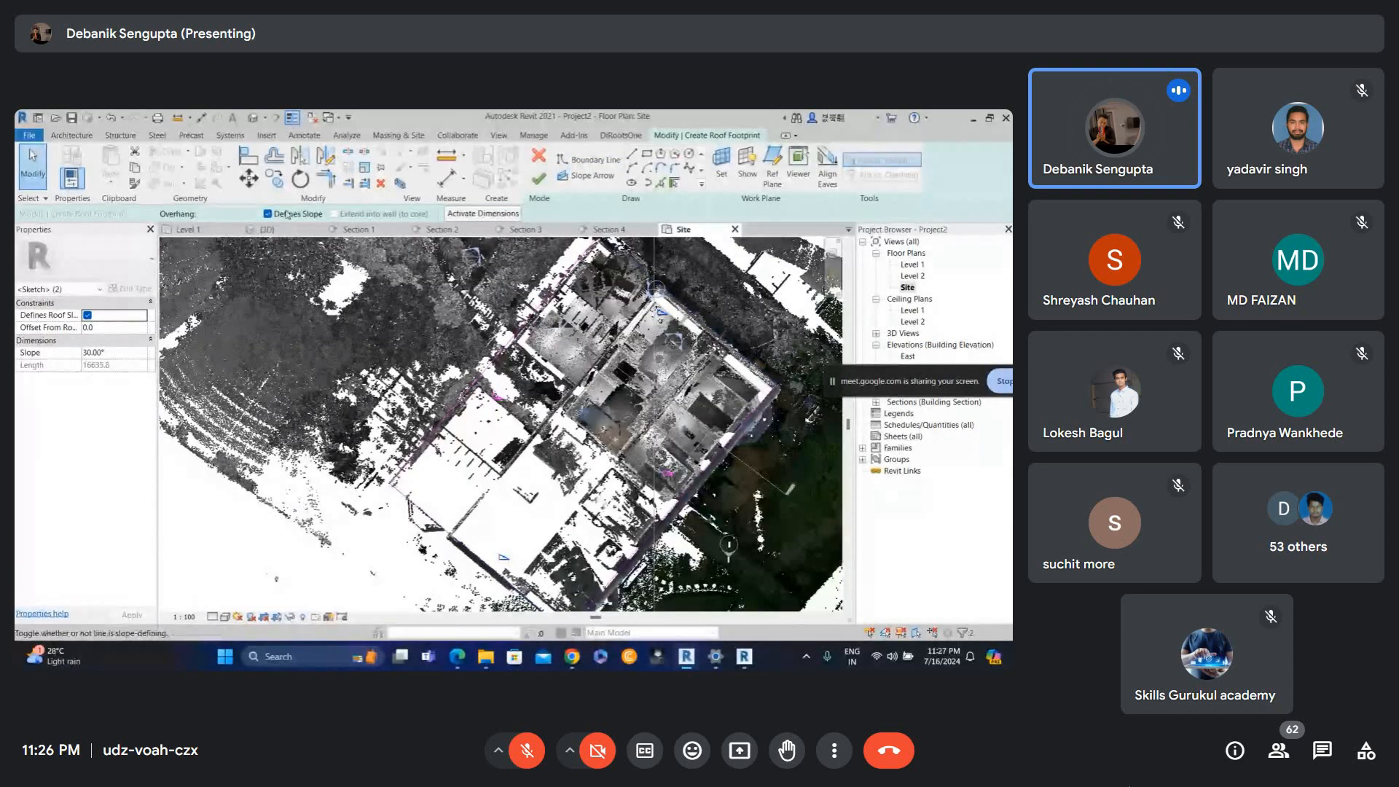
left_click(267, 213)
left_click(538, 179)
Align the section line with the roof's lower-left edge.
left_click(543, 380)
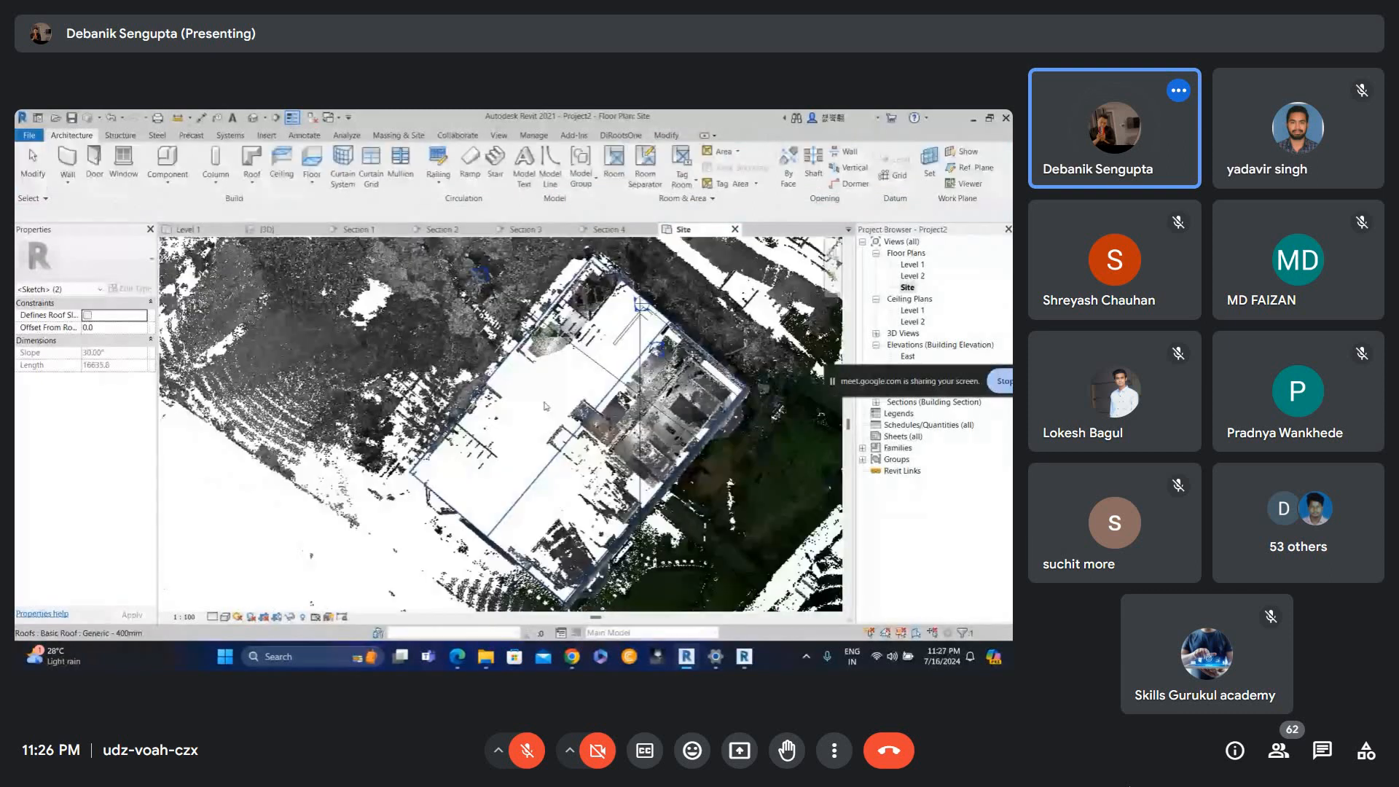
scroll(545, 406, "down", 1)
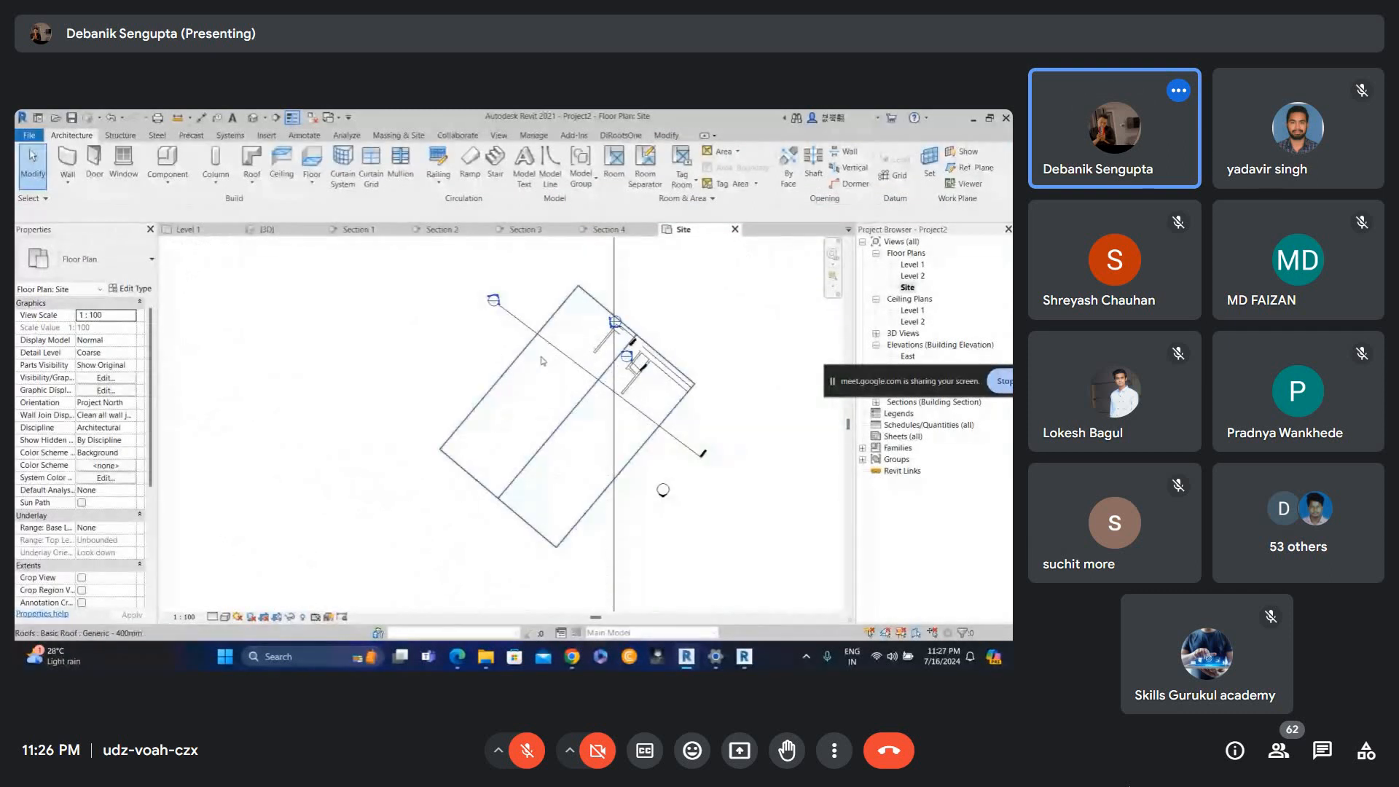
key("a")
key("l")
left_click(474, 473)
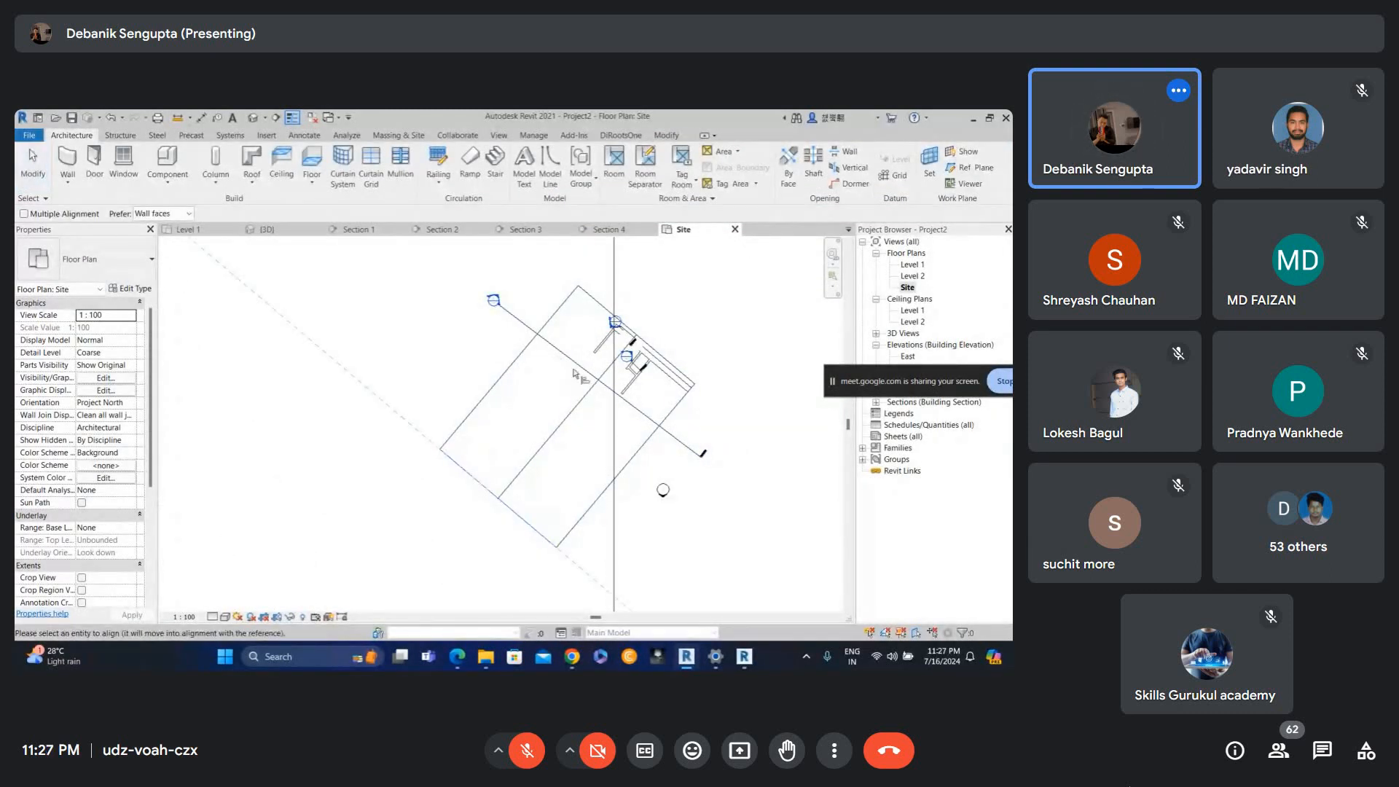
left_click(575, 366)
key("Escape")
key("Escape")
Open the view's Visibility/Graphics settings and close them again.
key("v")
key("v")
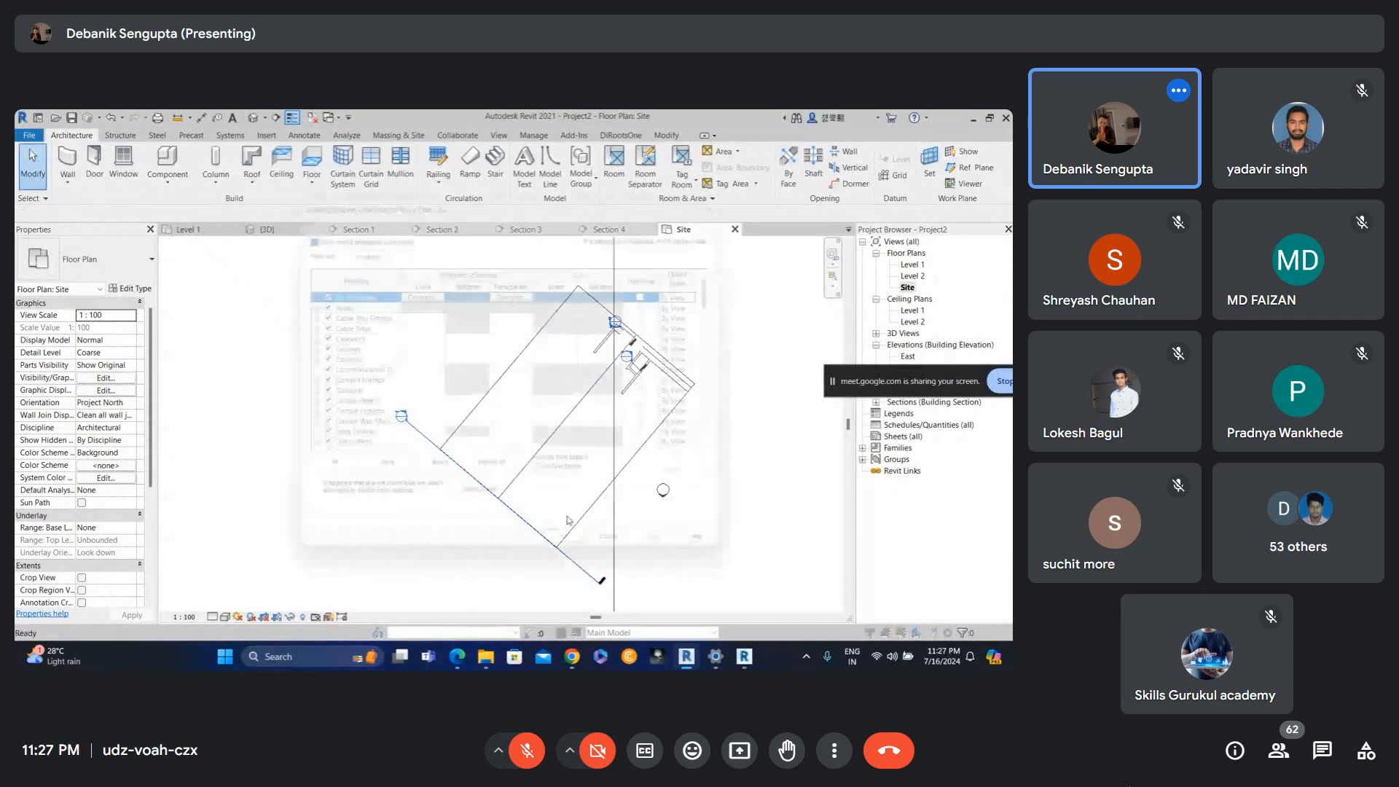
key("Return")
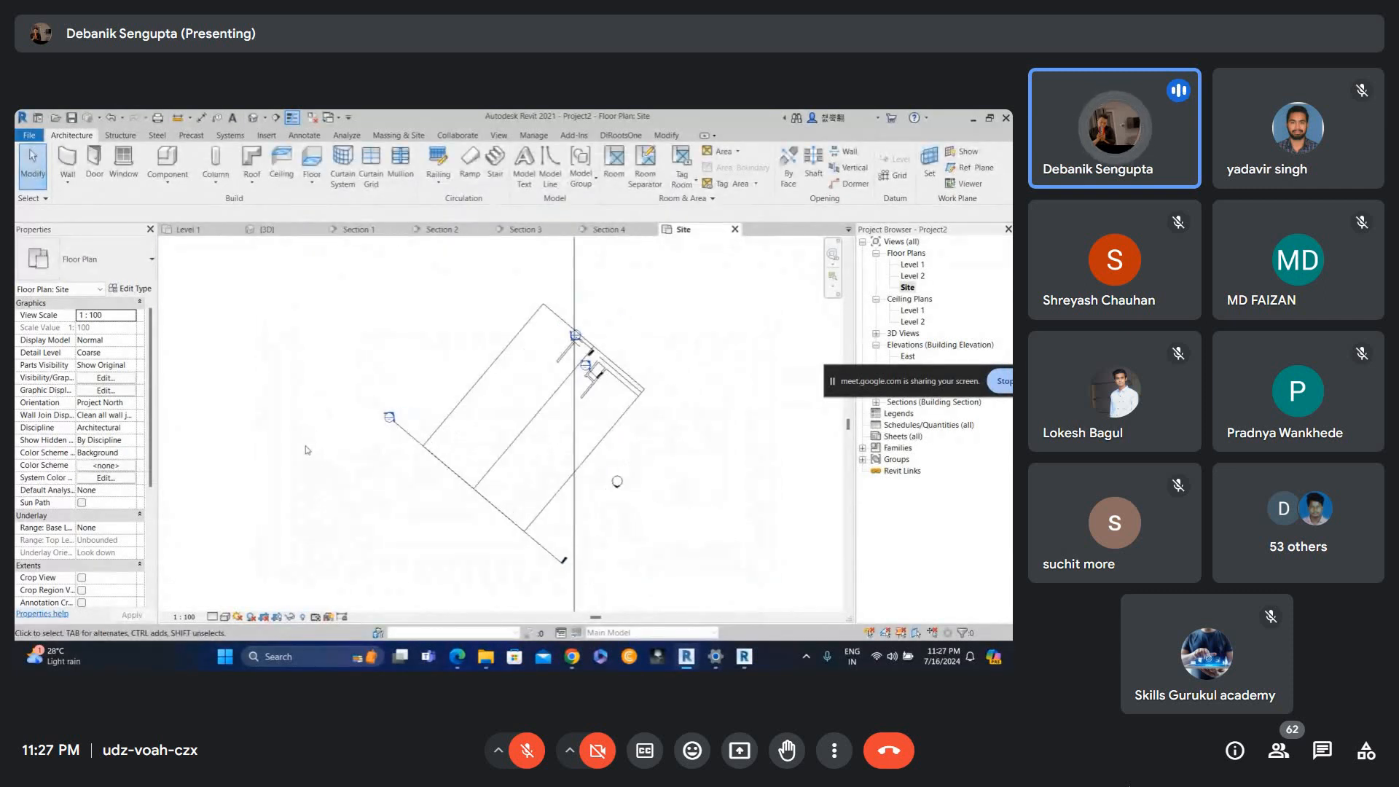
Move the Section 2 line further into the building.
scroll(427, 418, "up", 1)
left_click(426, 437)
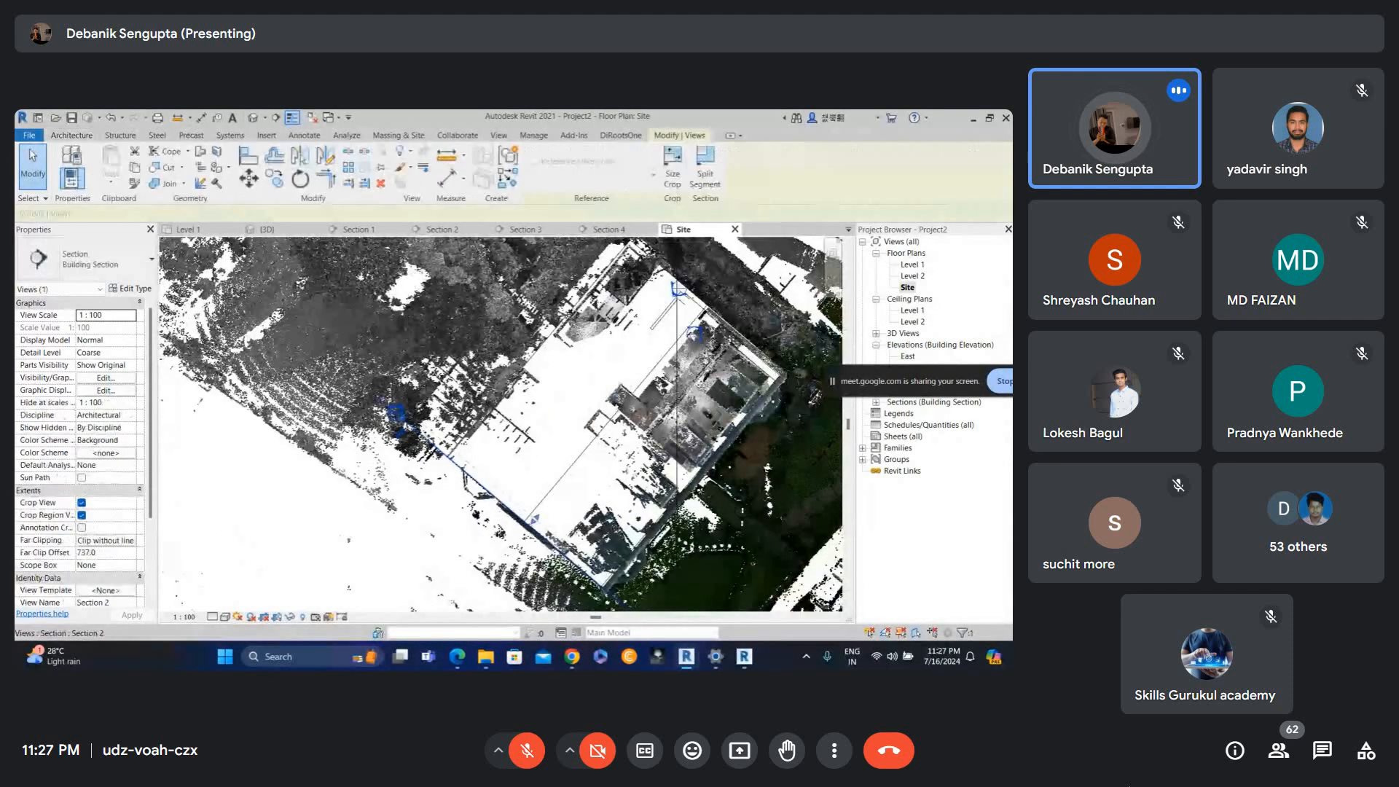
left_click_drag(426, 437, 484, 377)
key("Escape")
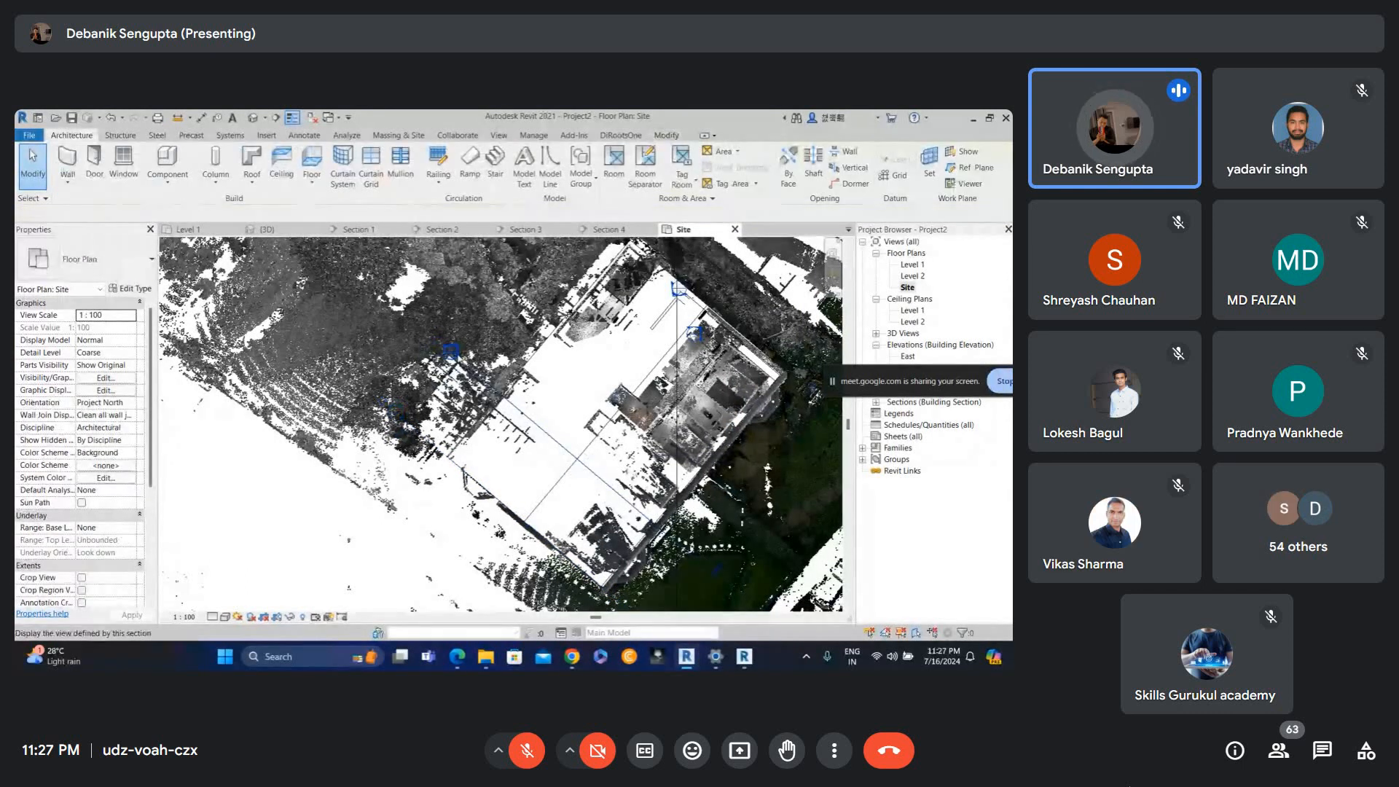
double_click(453, 354)
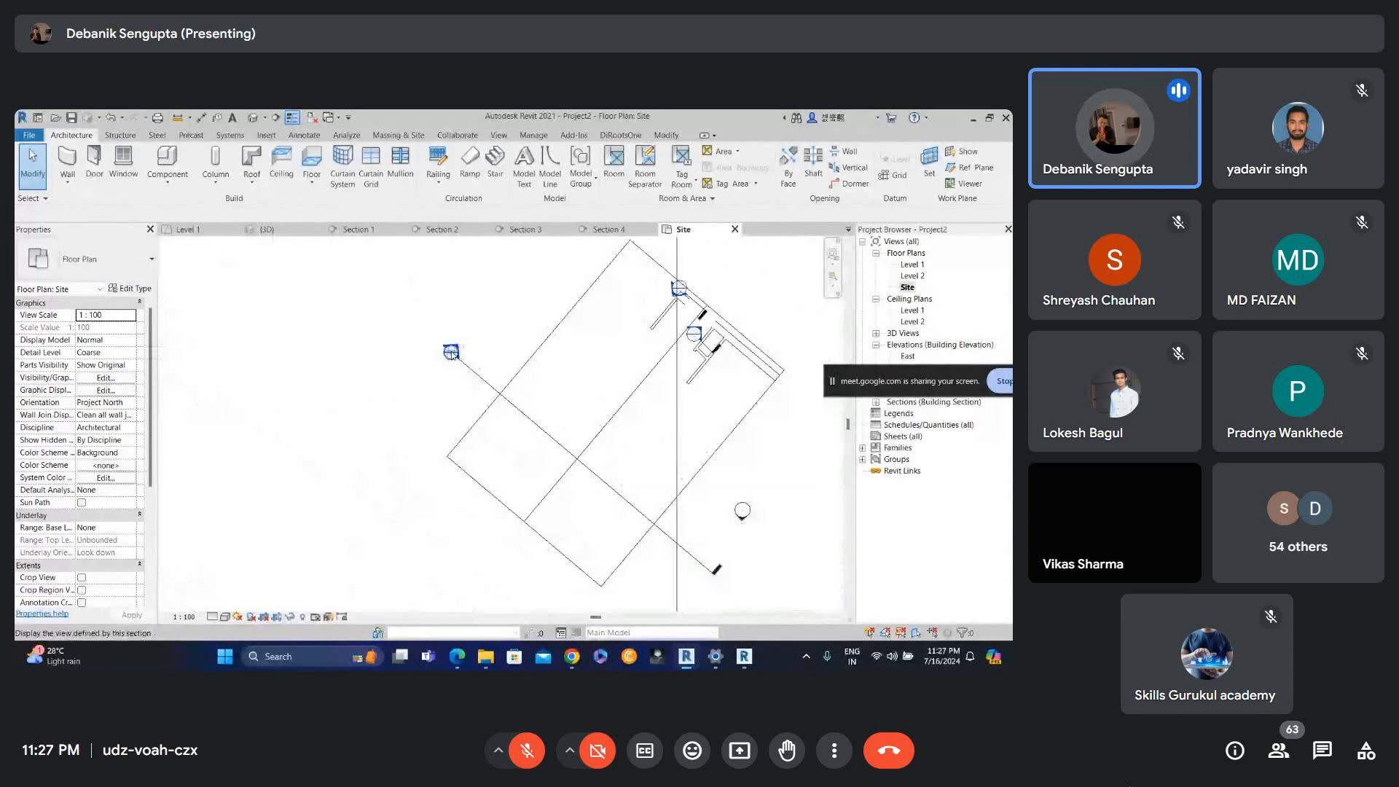
Review the point cloud entries in the Site plan's Visibility/Graphics dialog and close it.
key("v")
key("g")
left_click(609, 211)
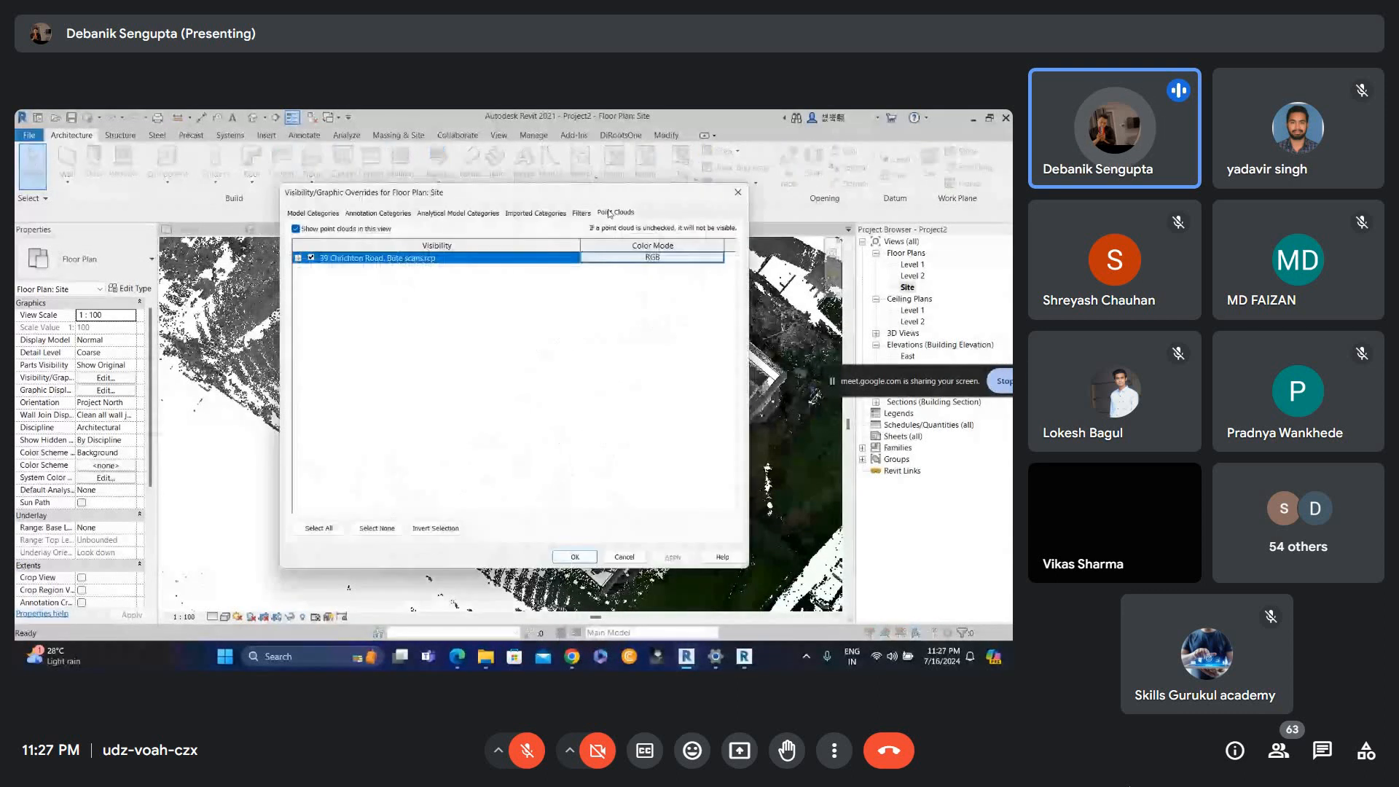
key("Escape")
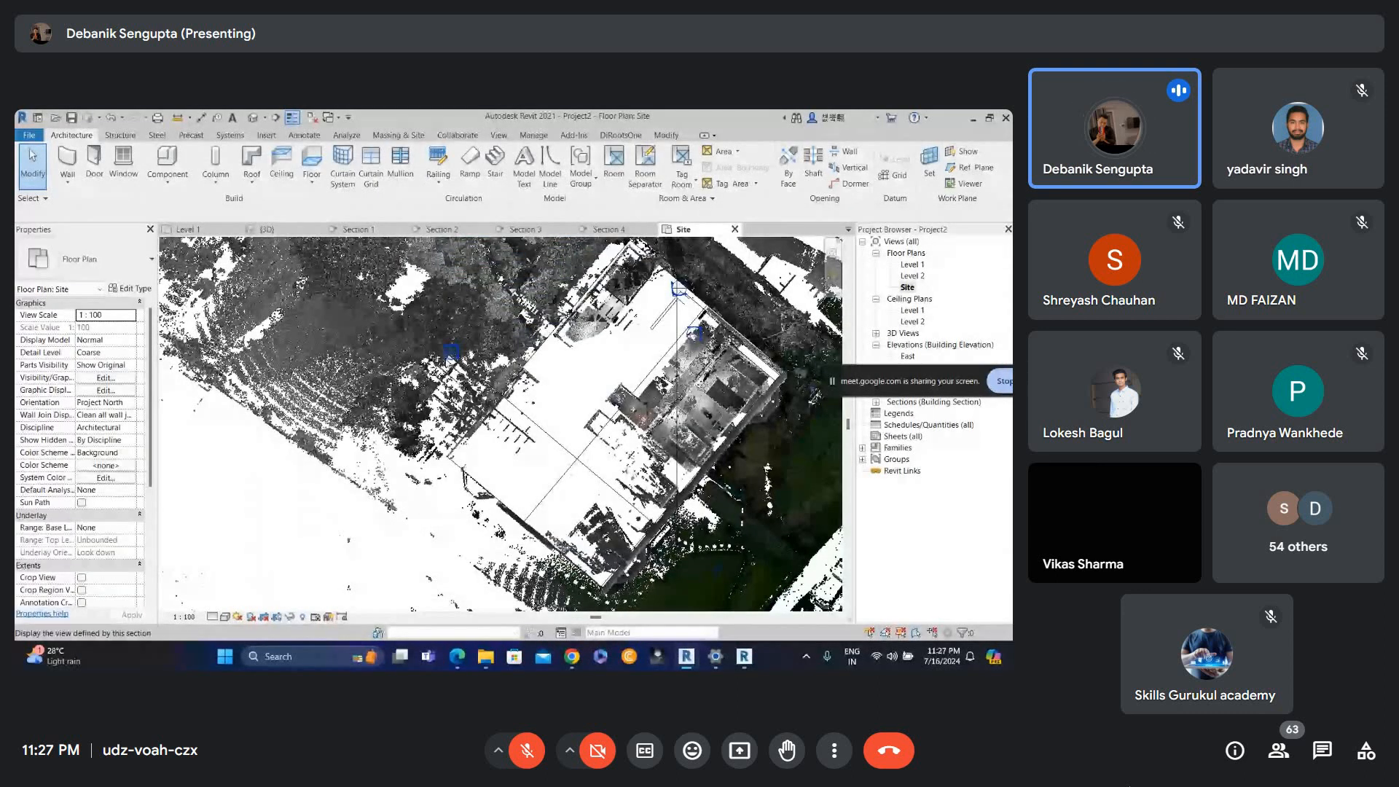
Open the Section 2 view from its section head in the Site plan.
left_click(620, 134)
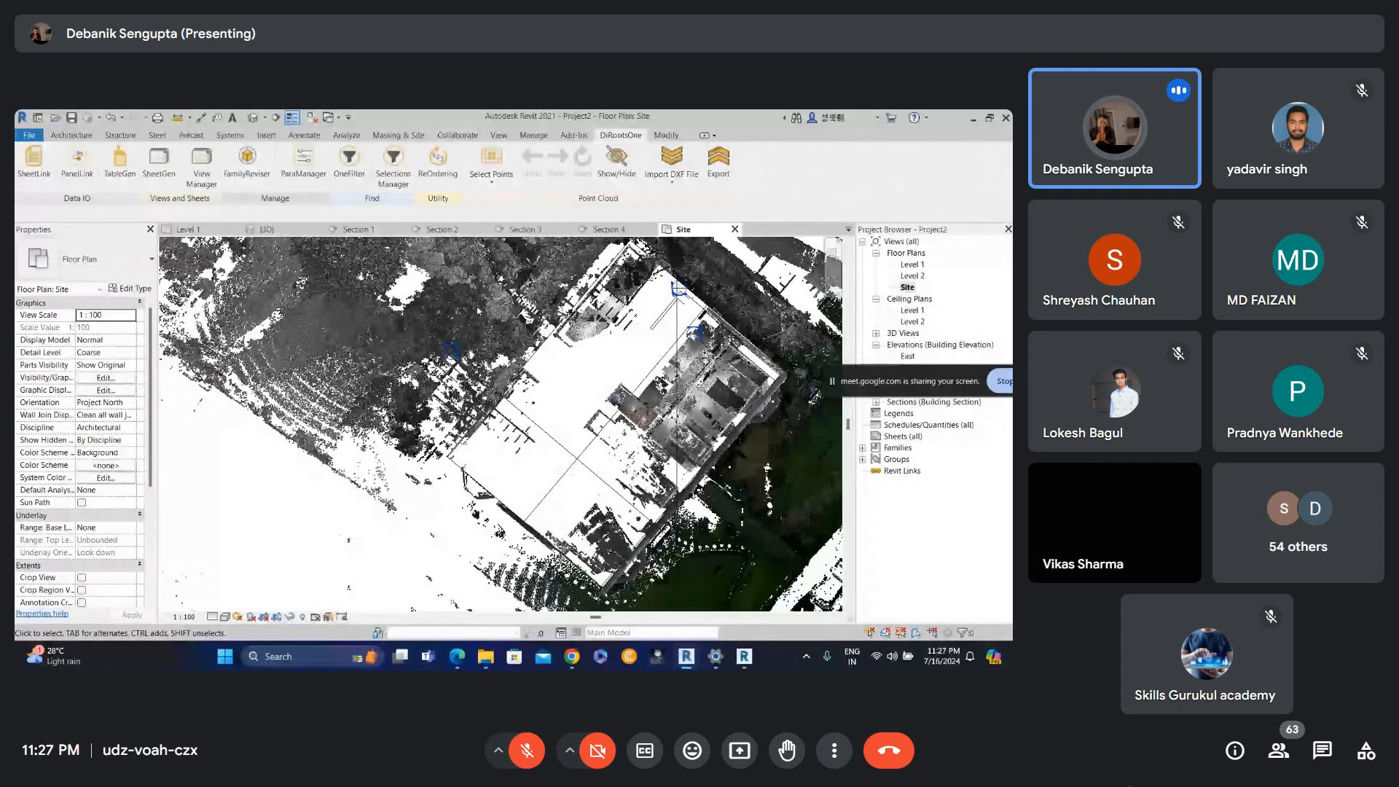
double_click(452, 355)
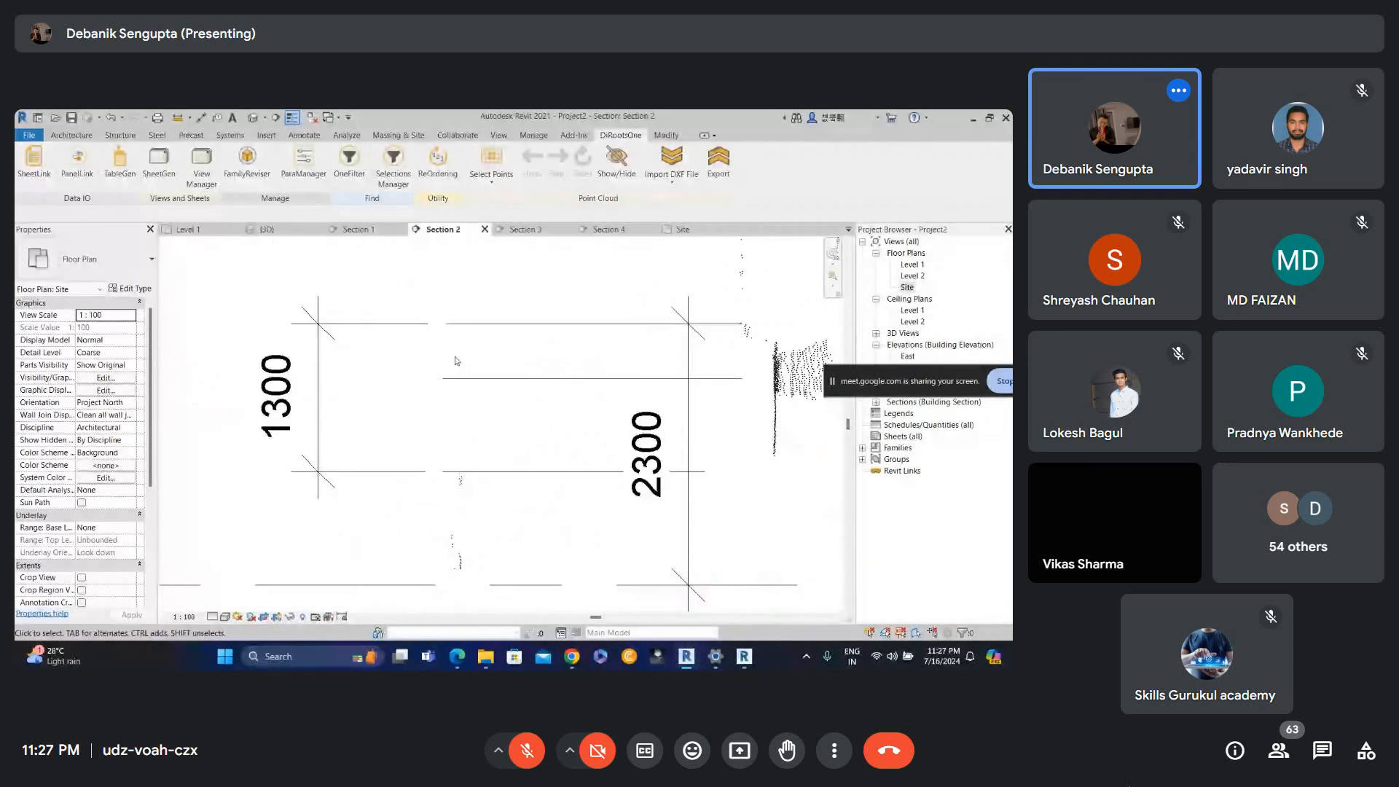
scroll(465, 389, "down", 4)
scroll(465, 389, "down", 5)
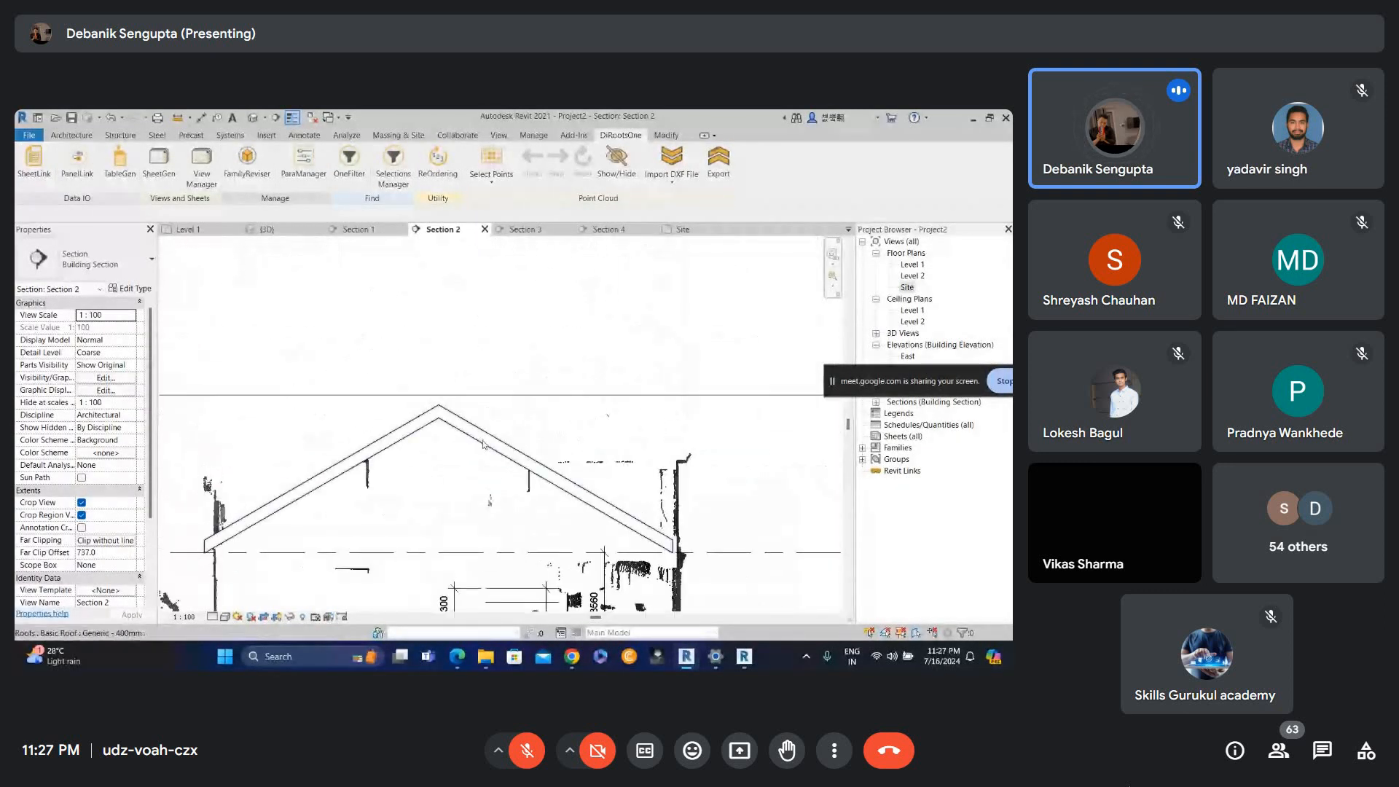
Extend Section 2's crop region upward so the whole roof fits inside it.
left_click(472, 410)
left_click_drag(476, 407, 480, 268)
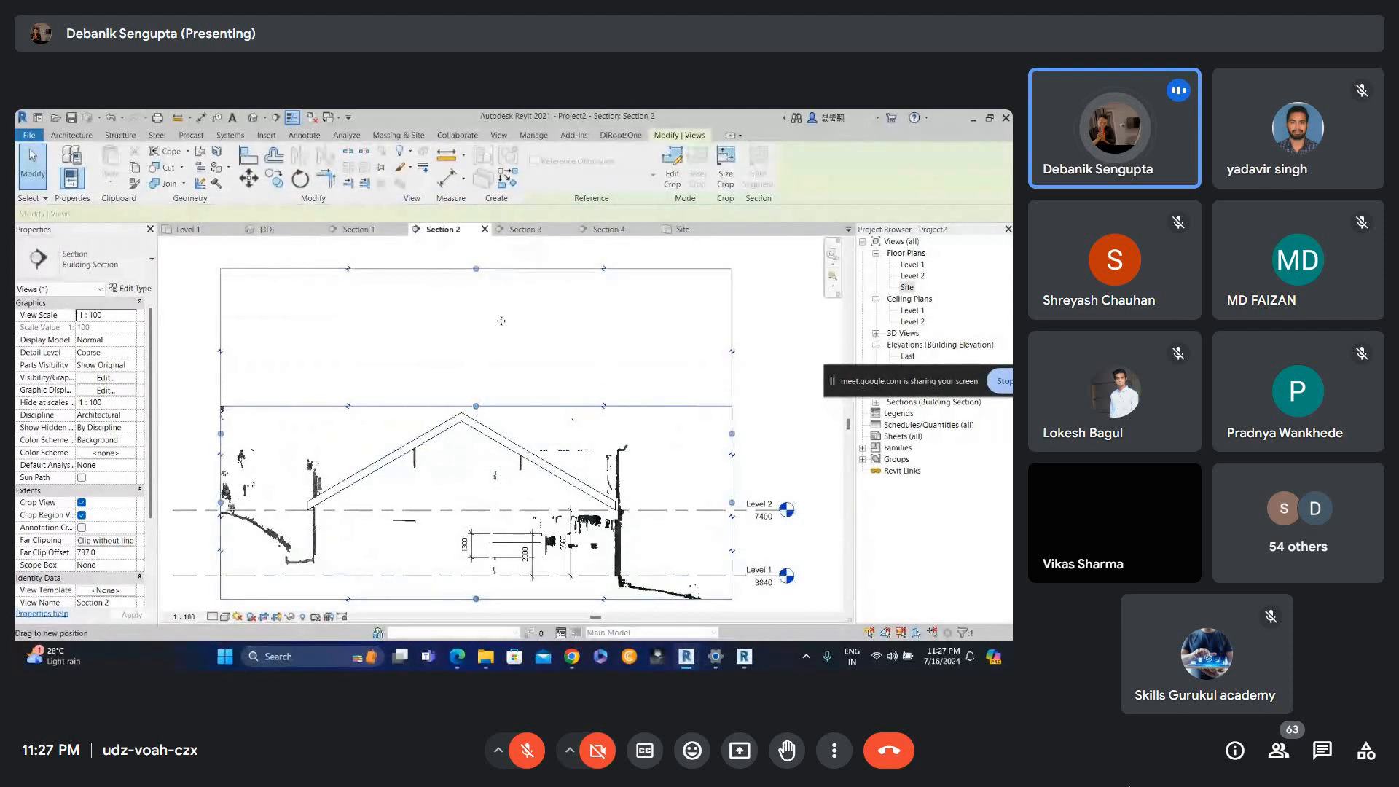
middle_click_drag(487, 325, 486, 430)
left_click_drag(477, 375, 499, 284)
scroll(494, 363, "down", 2)
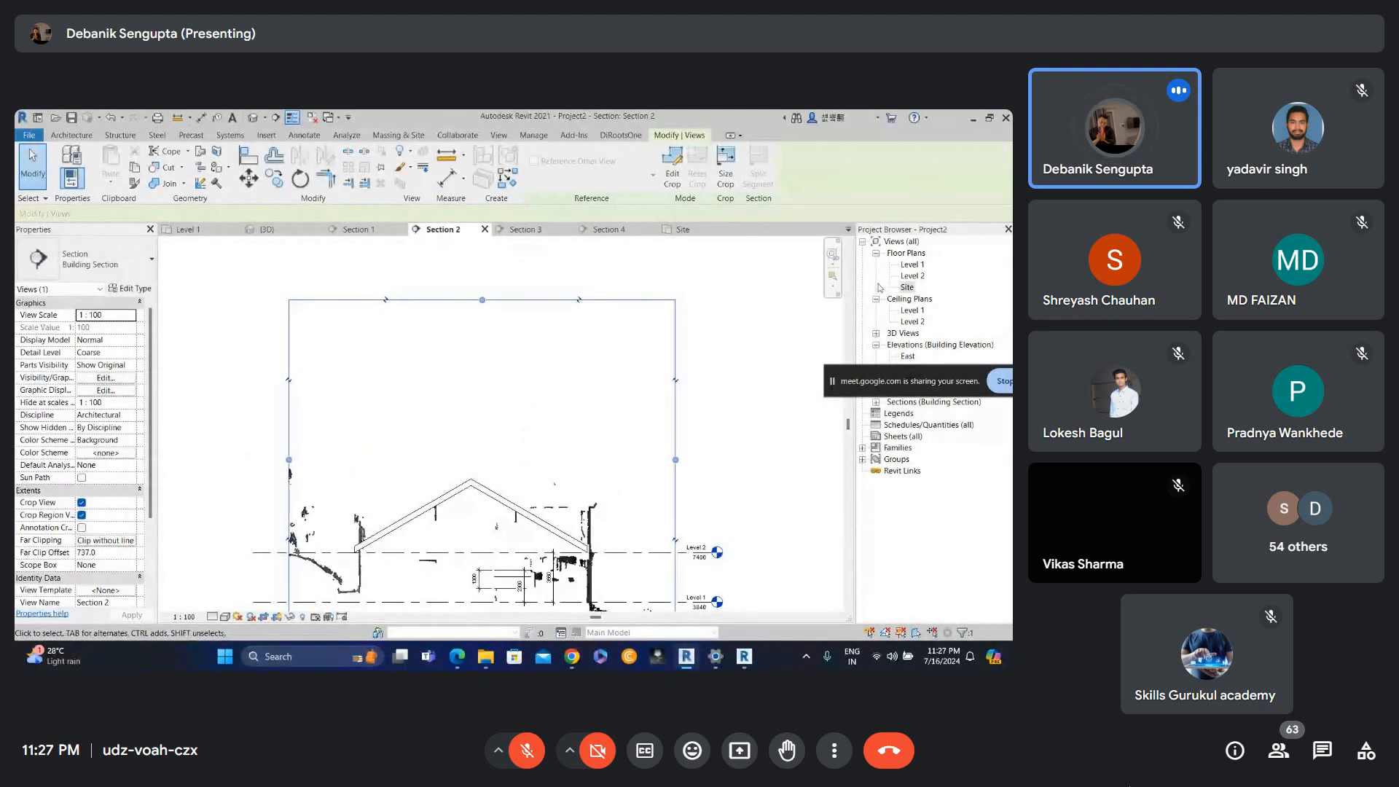
Return to the Site plan and reopen Section 2 through its section line.
left_click(908, 288)
double_click(904, 287)
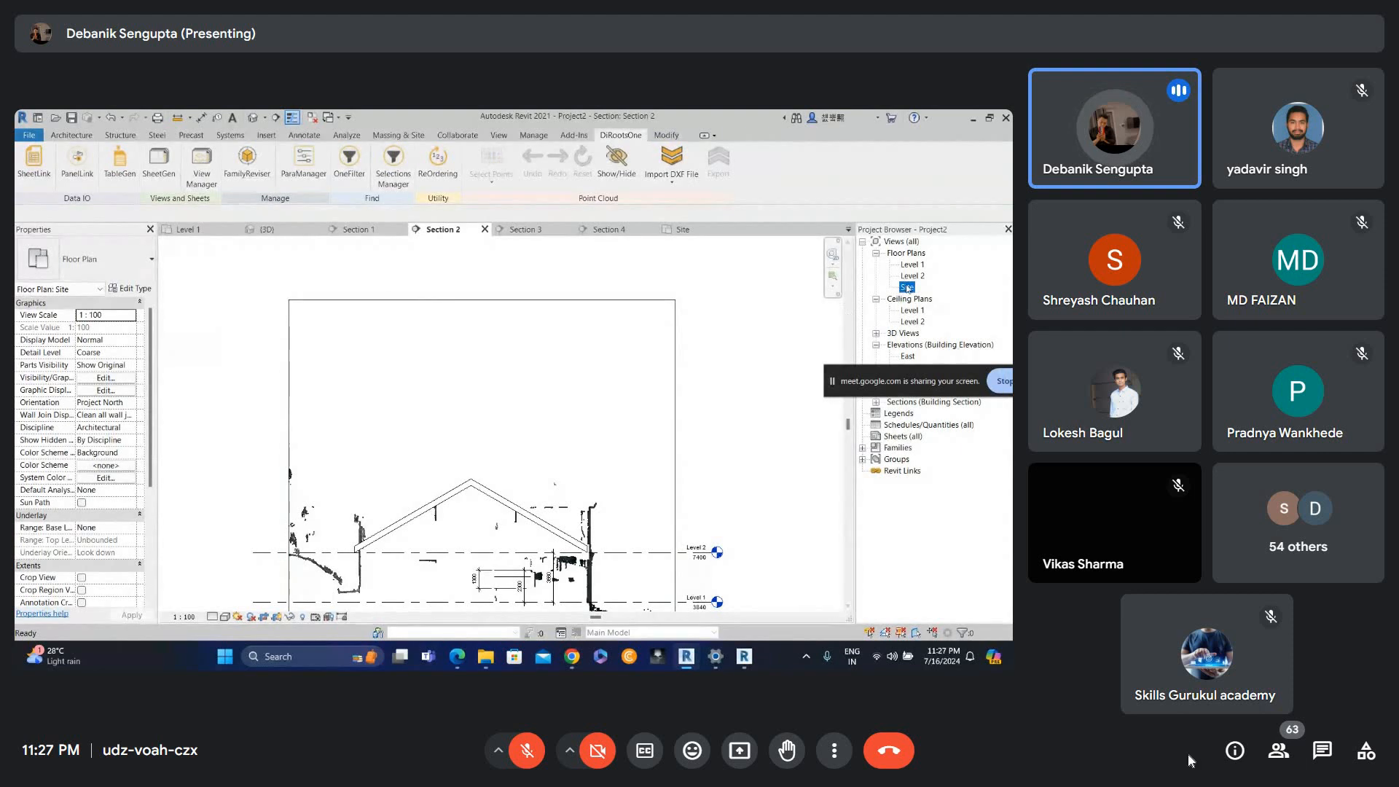
left_click(546, 435)
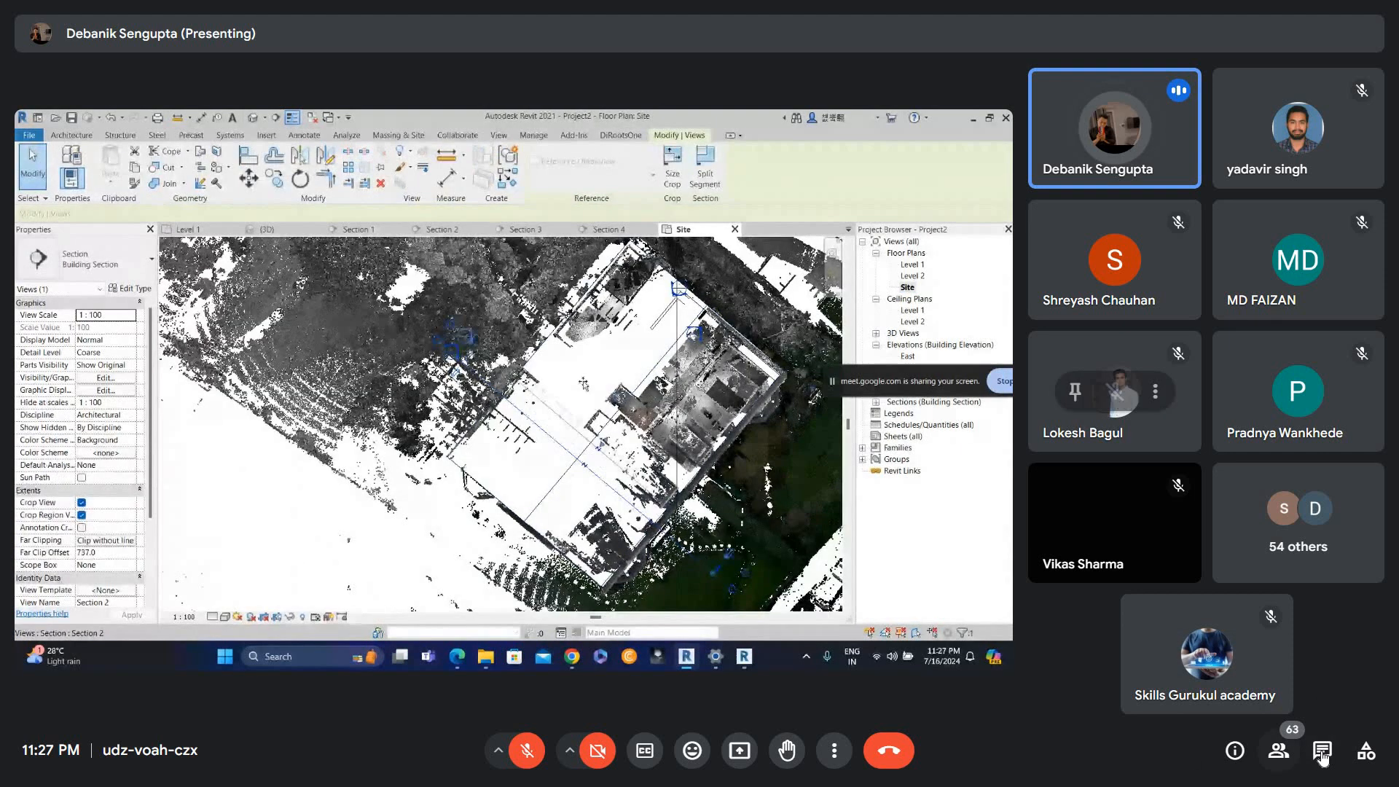
double_click(530, 261)
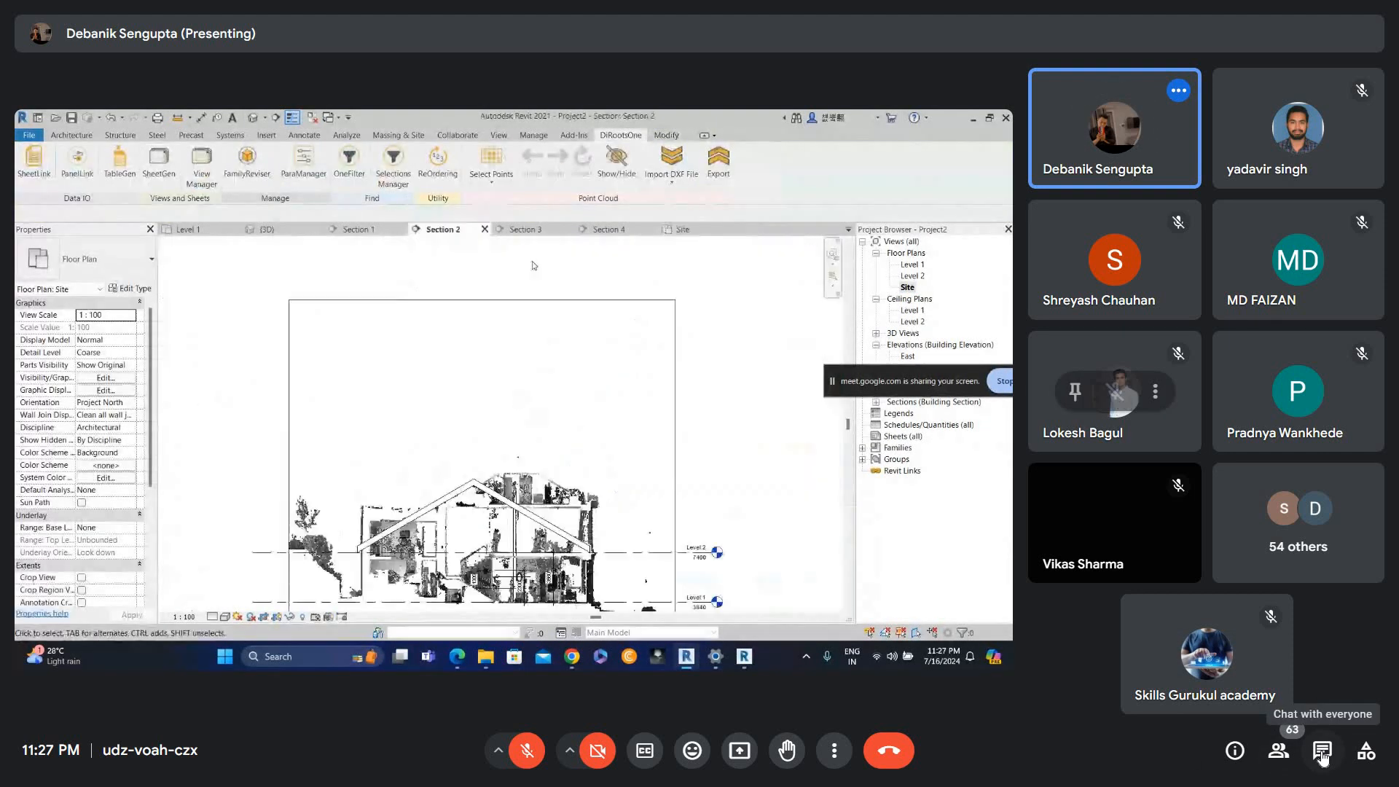
scroll(487, 446, "down", 1)
scroll(494, 475, "up", 2)
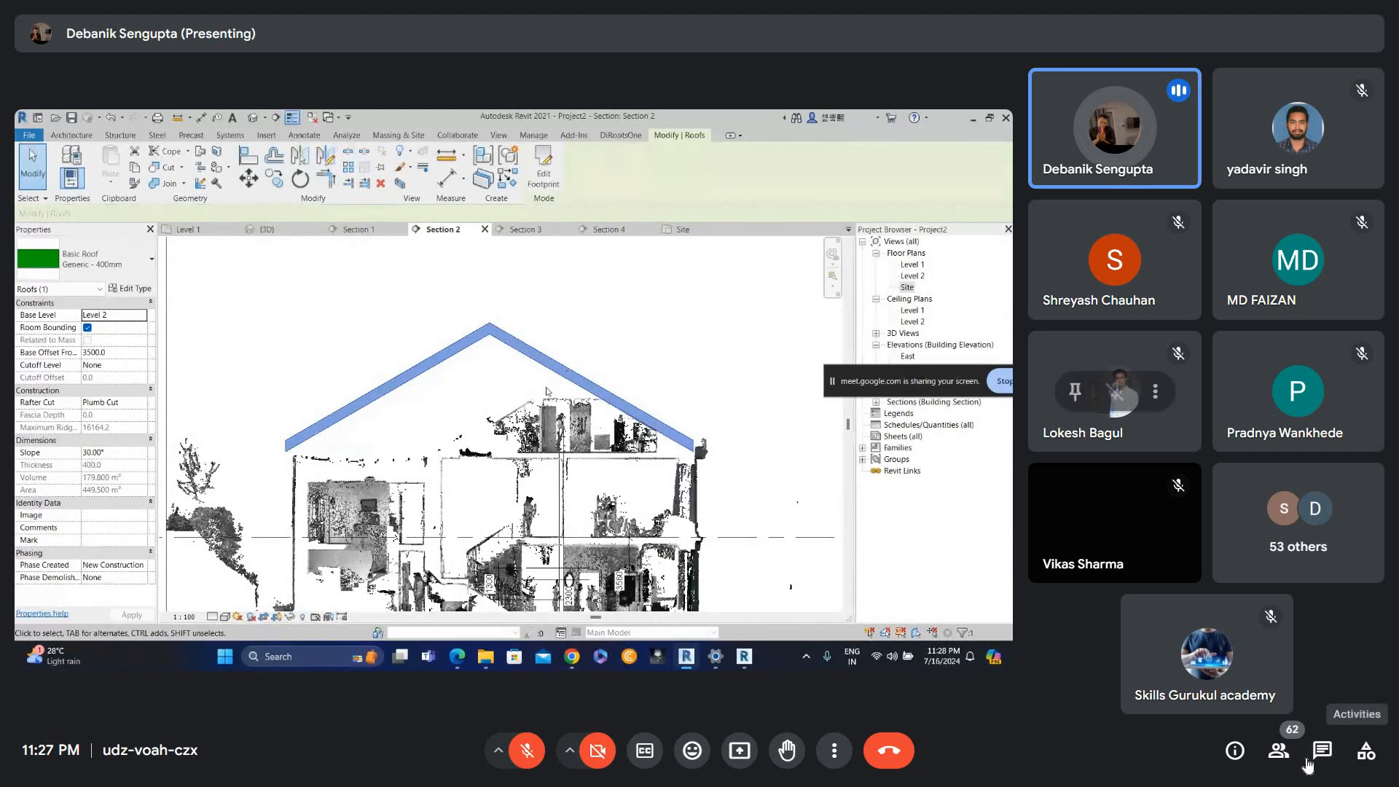
Switch to the Google Meet chat and send the message "nice infomation wonderfull session".
left_click(1323, 753)
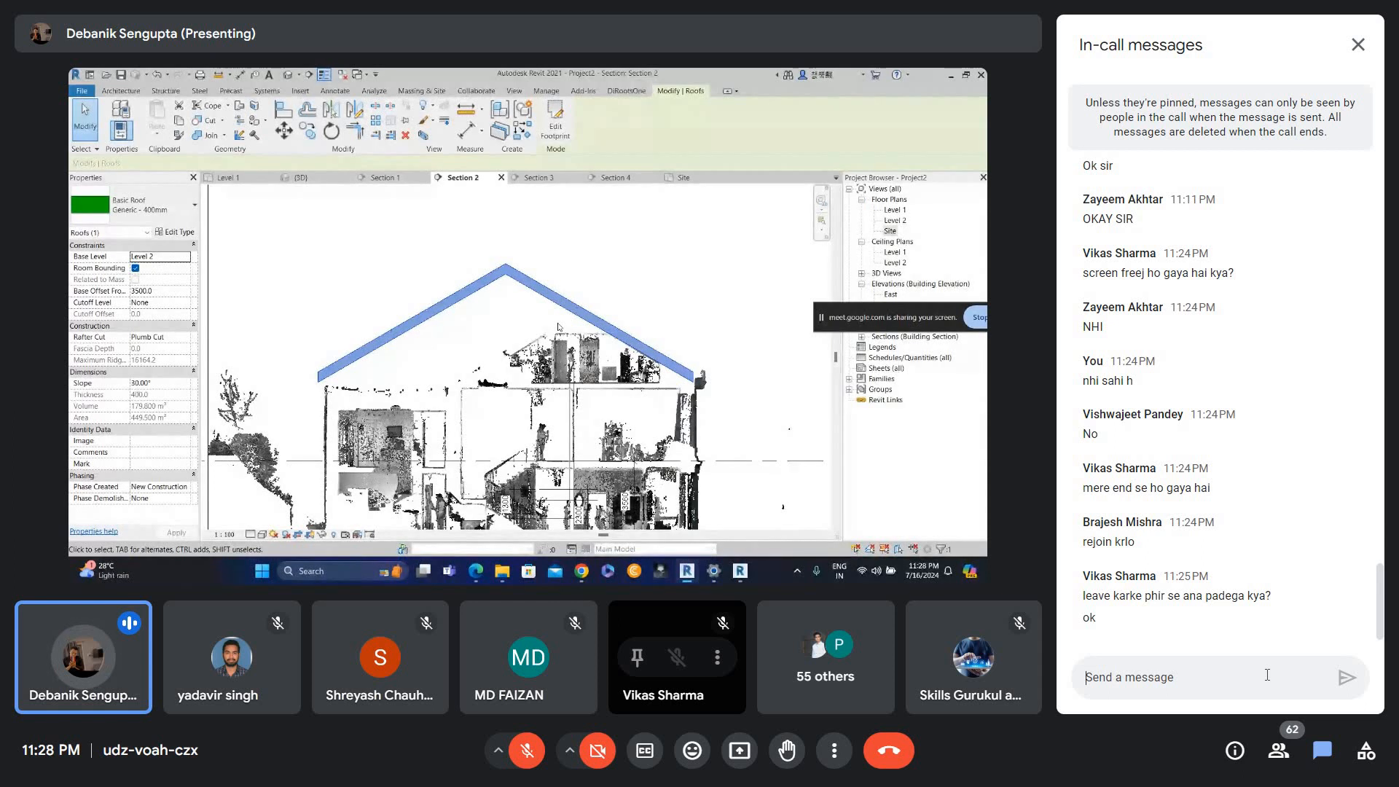
type("niced")
key("BackSpace")
type("l")
type("n ")
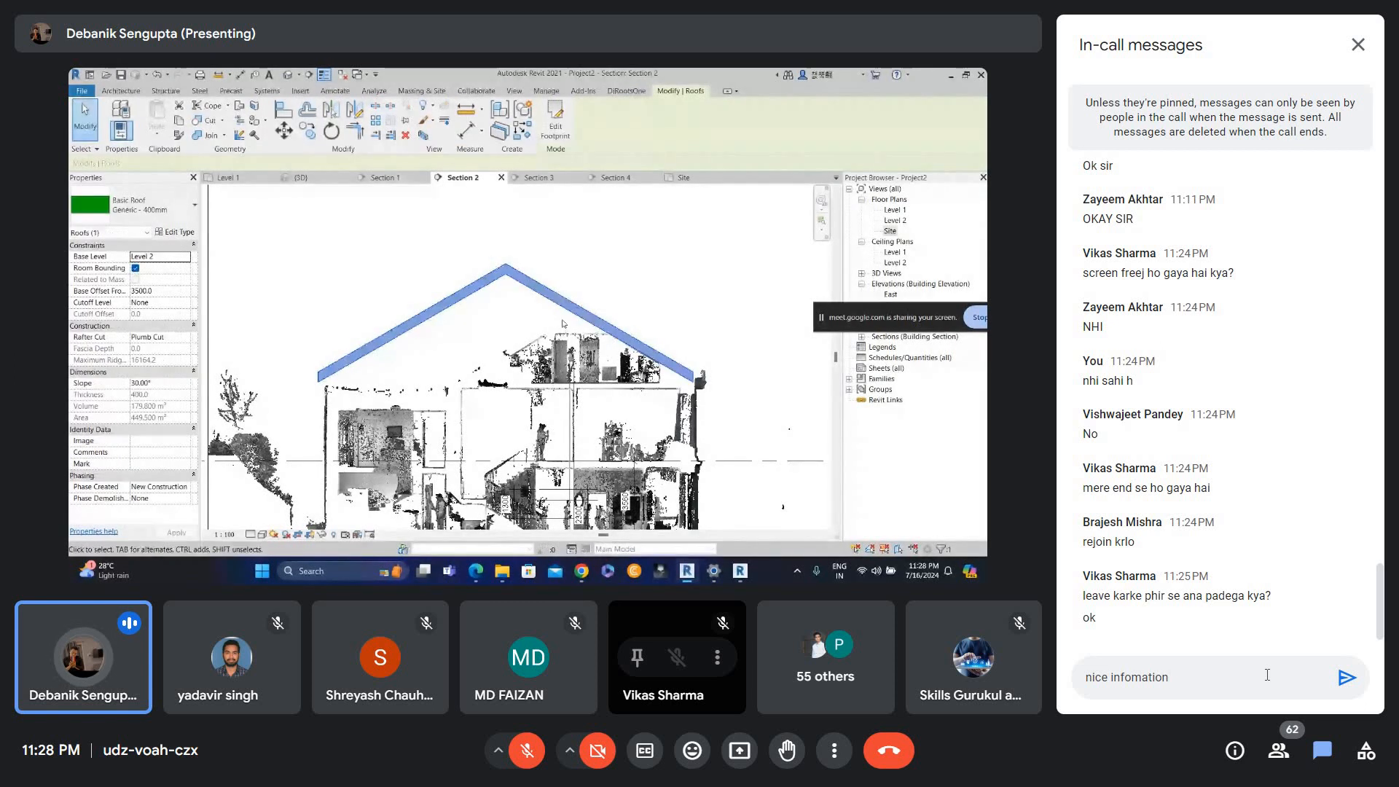
type("won")
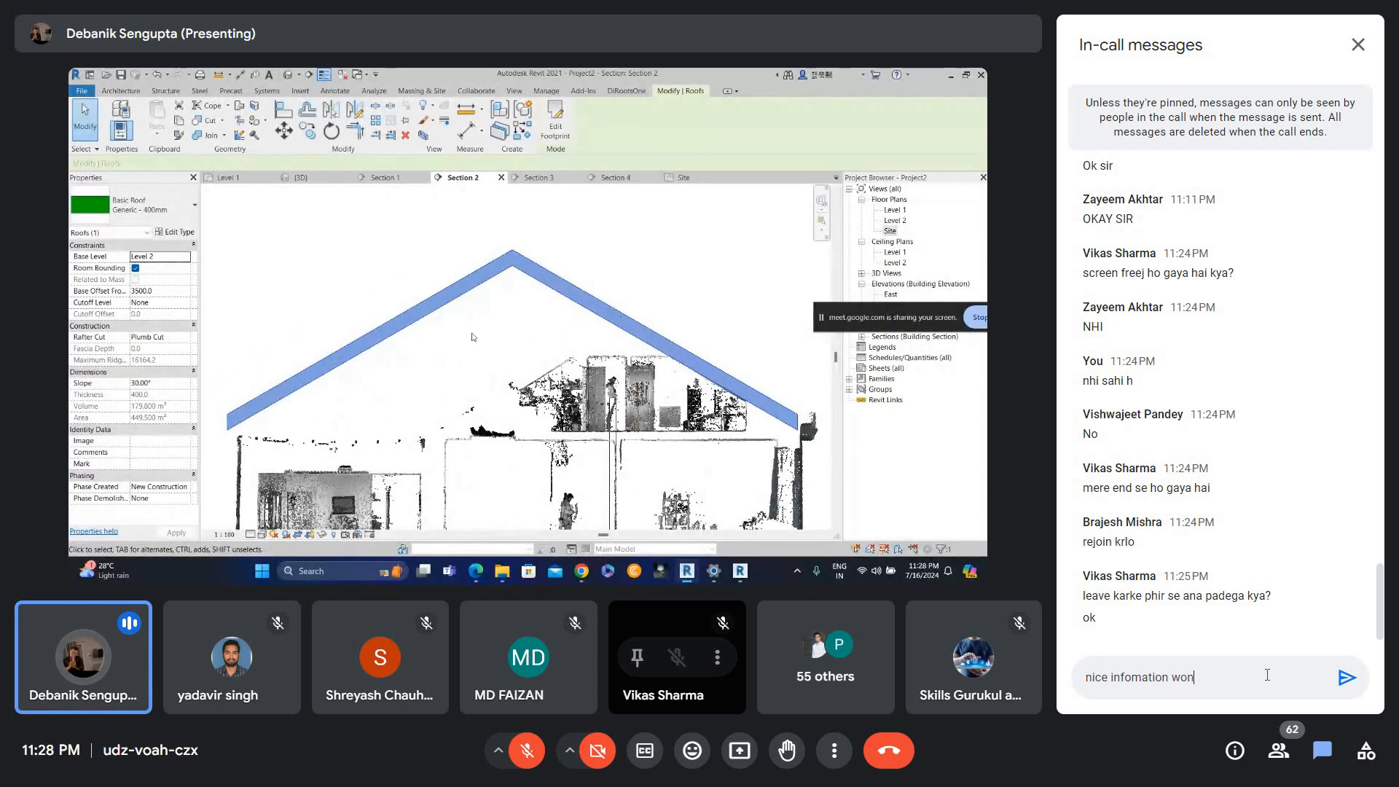
type("derf")
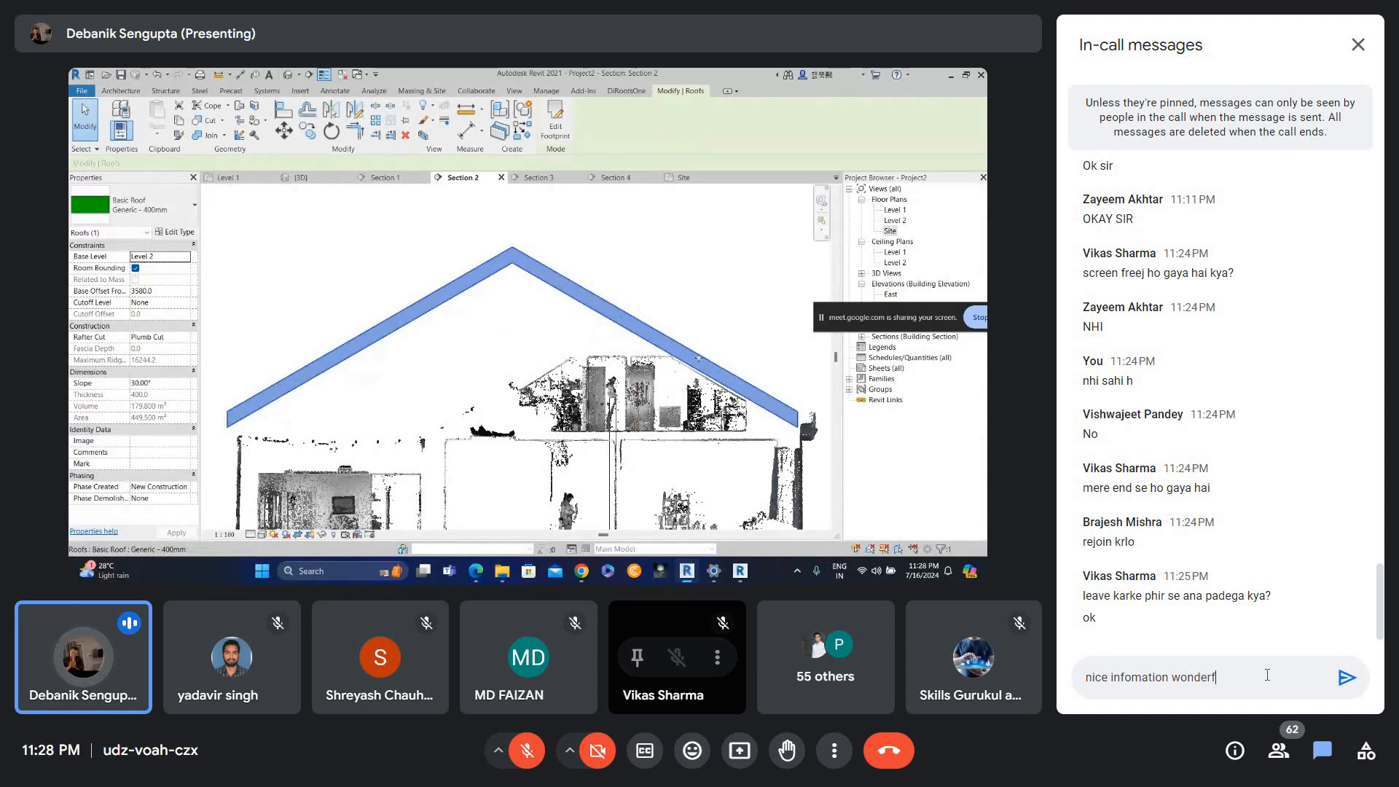
type("ull ")
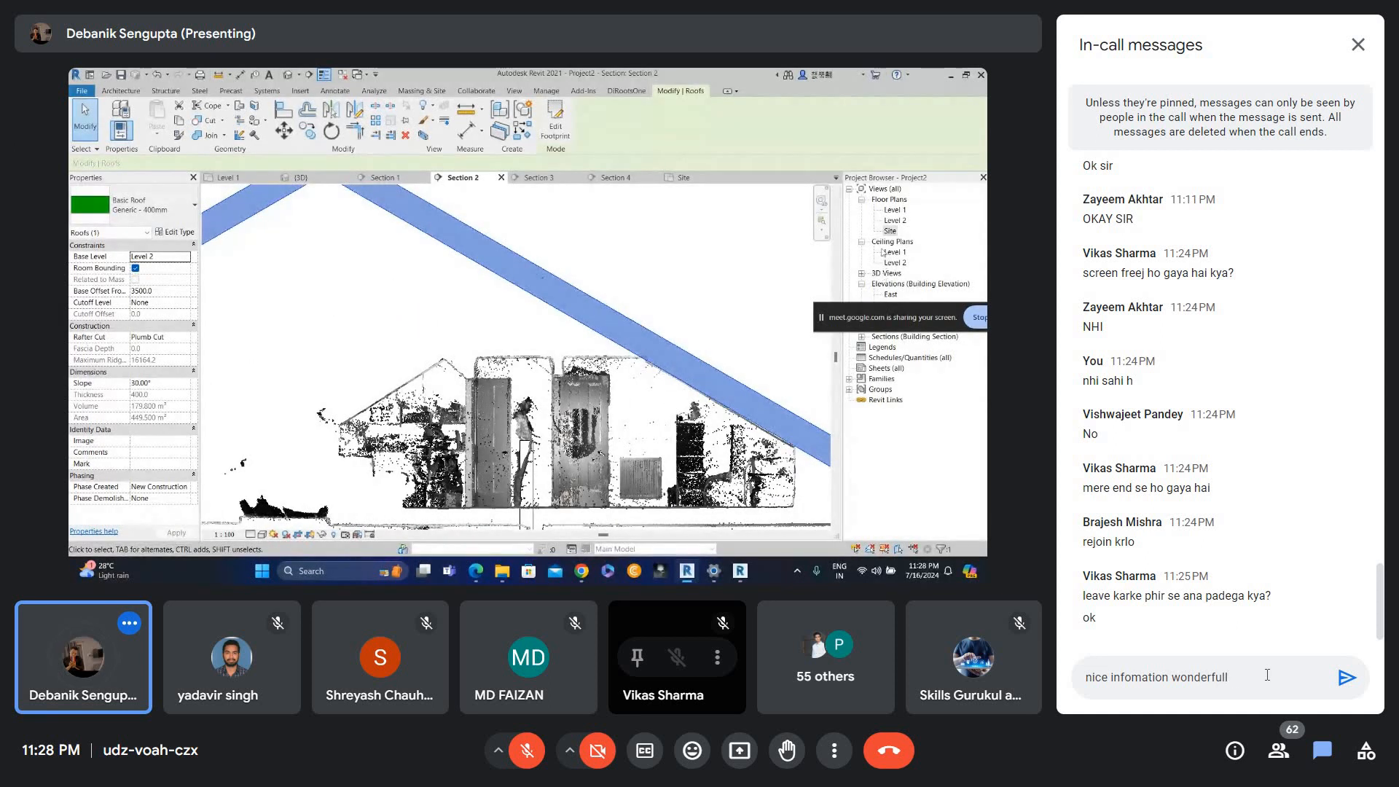
type("sess")
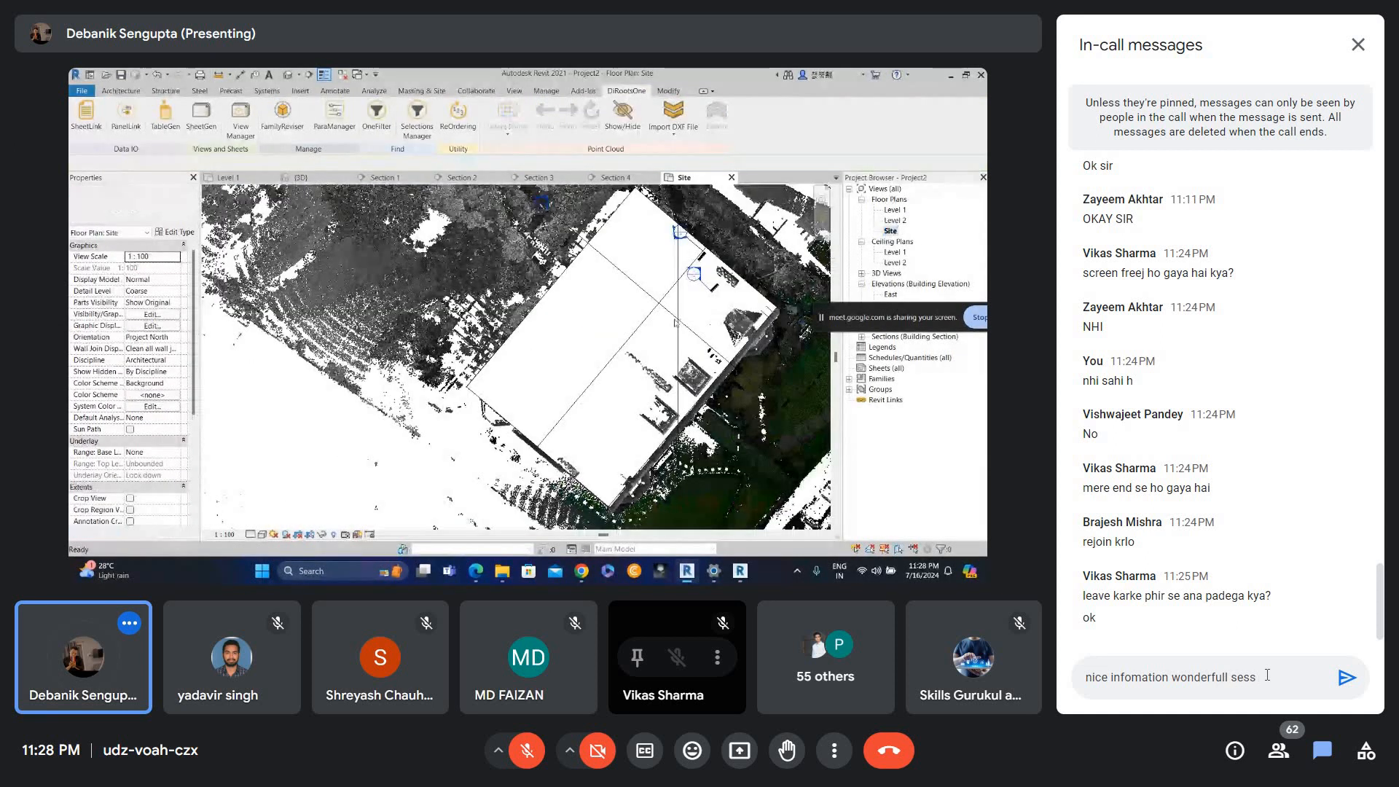
type("ion")
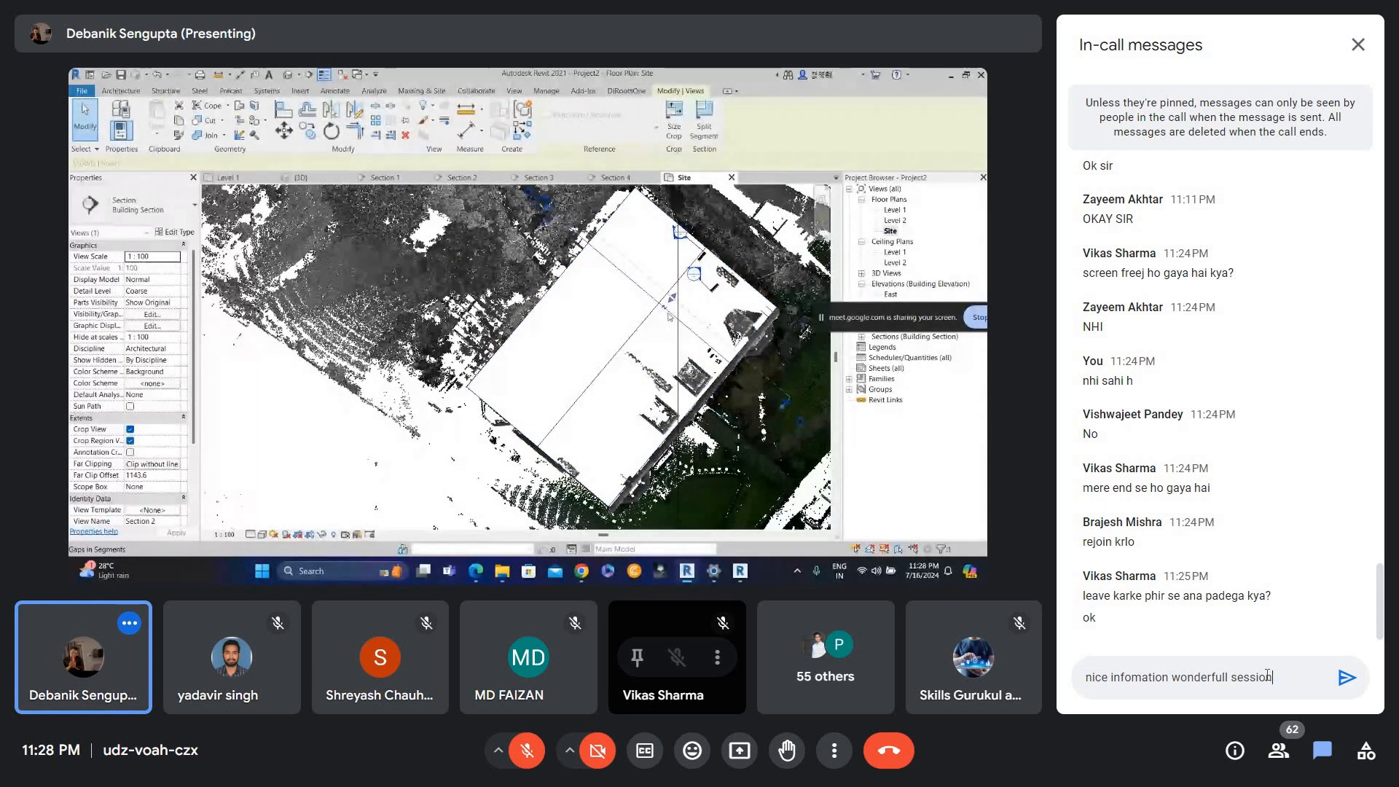
key("Return")
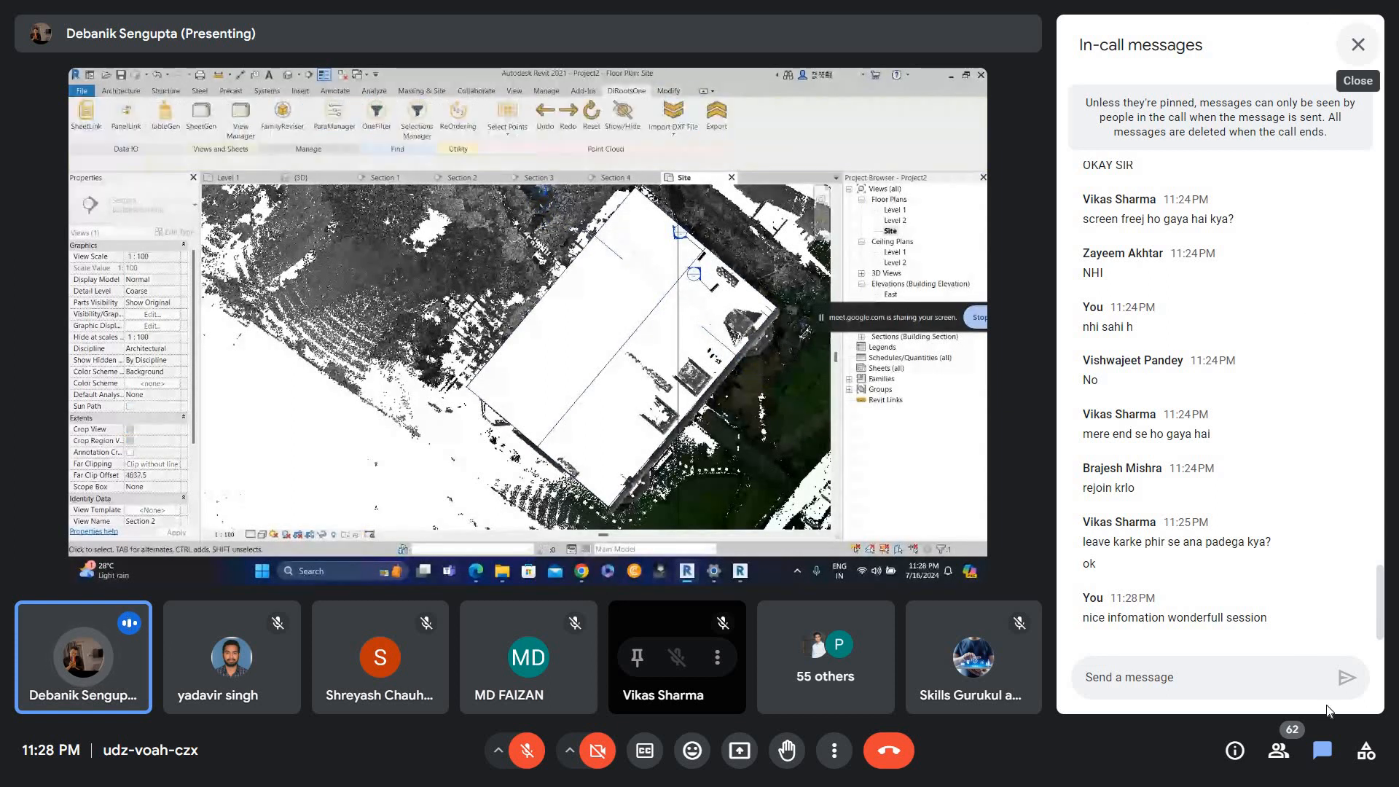
Close the chat panel and turn the meeting microphone on.
left_click(1359, 45)
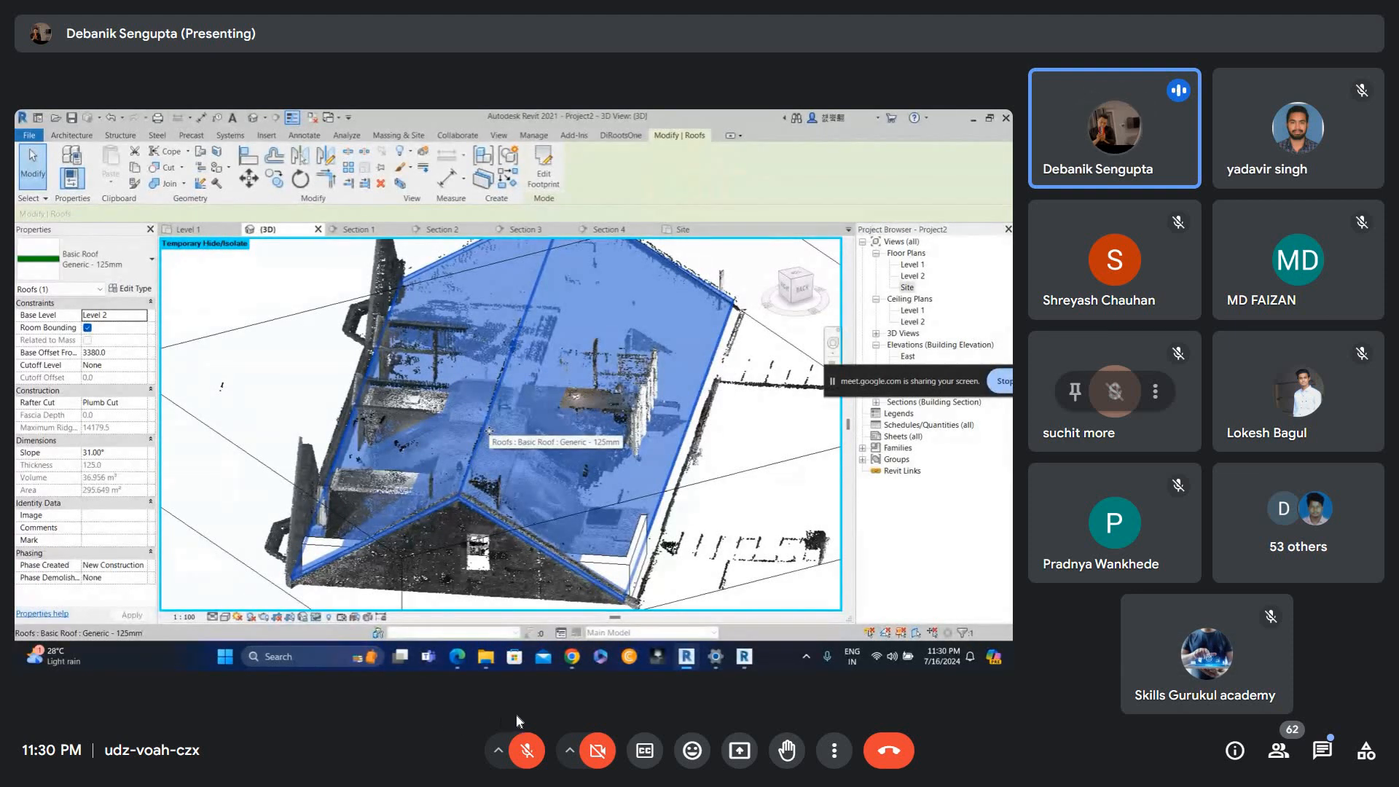
left_click(527, 752)
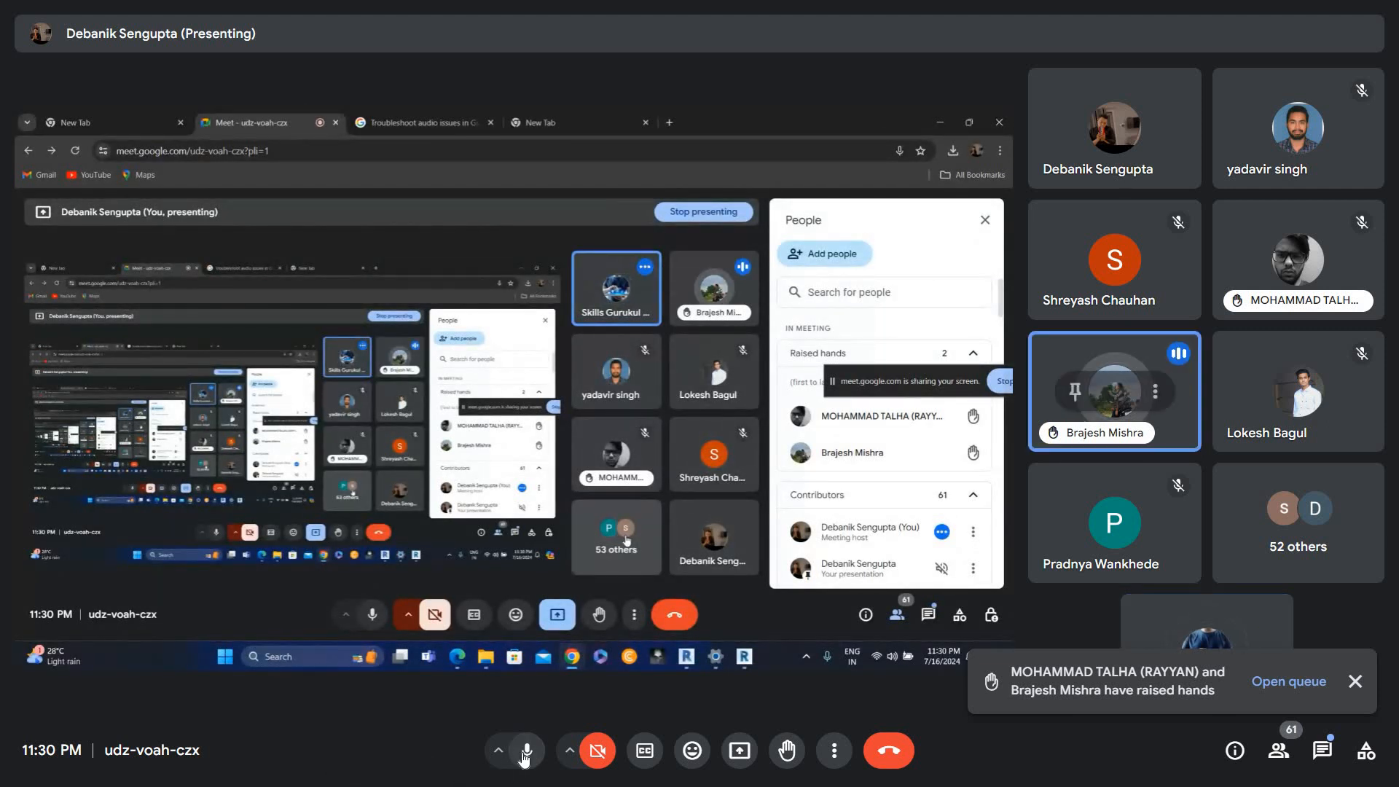
key("ctrl+d")
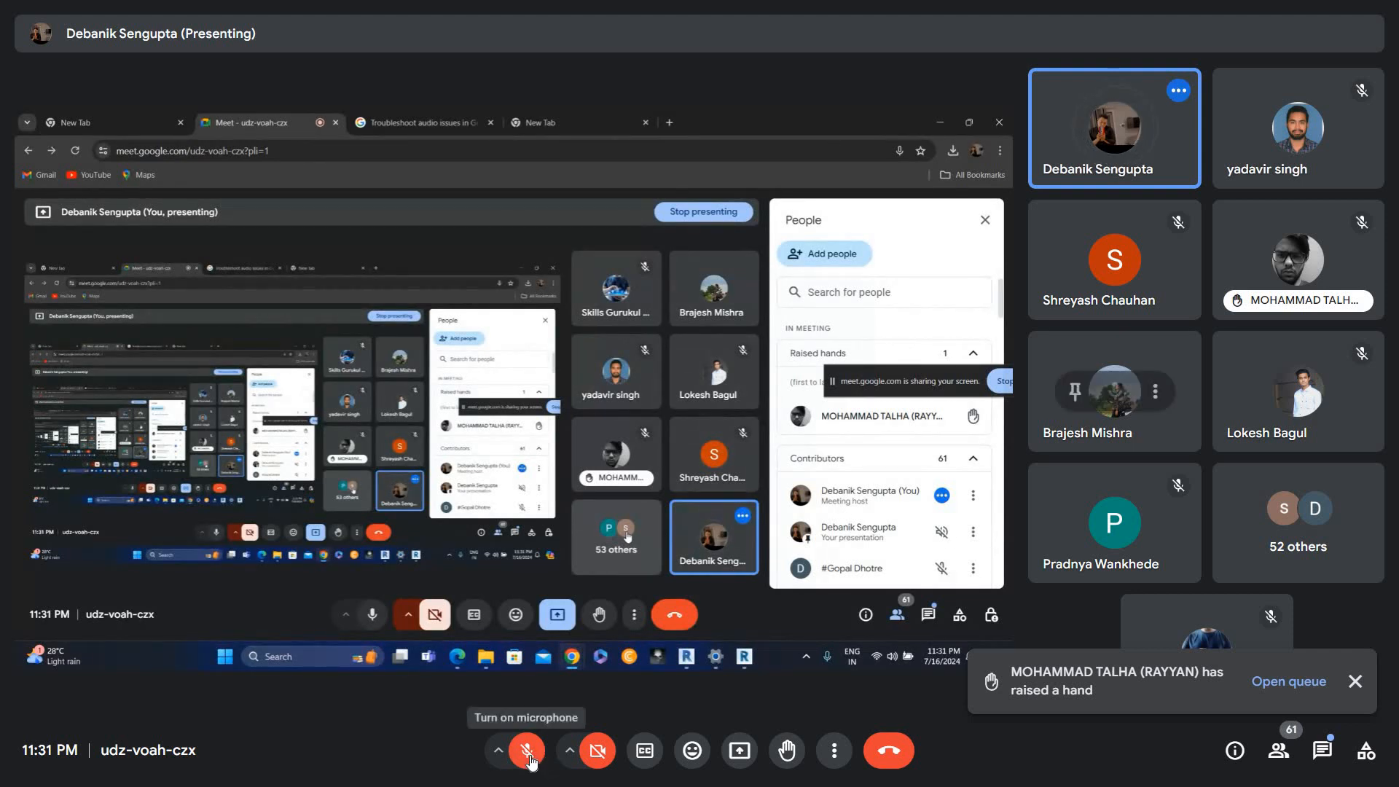
key("ctrl+d")
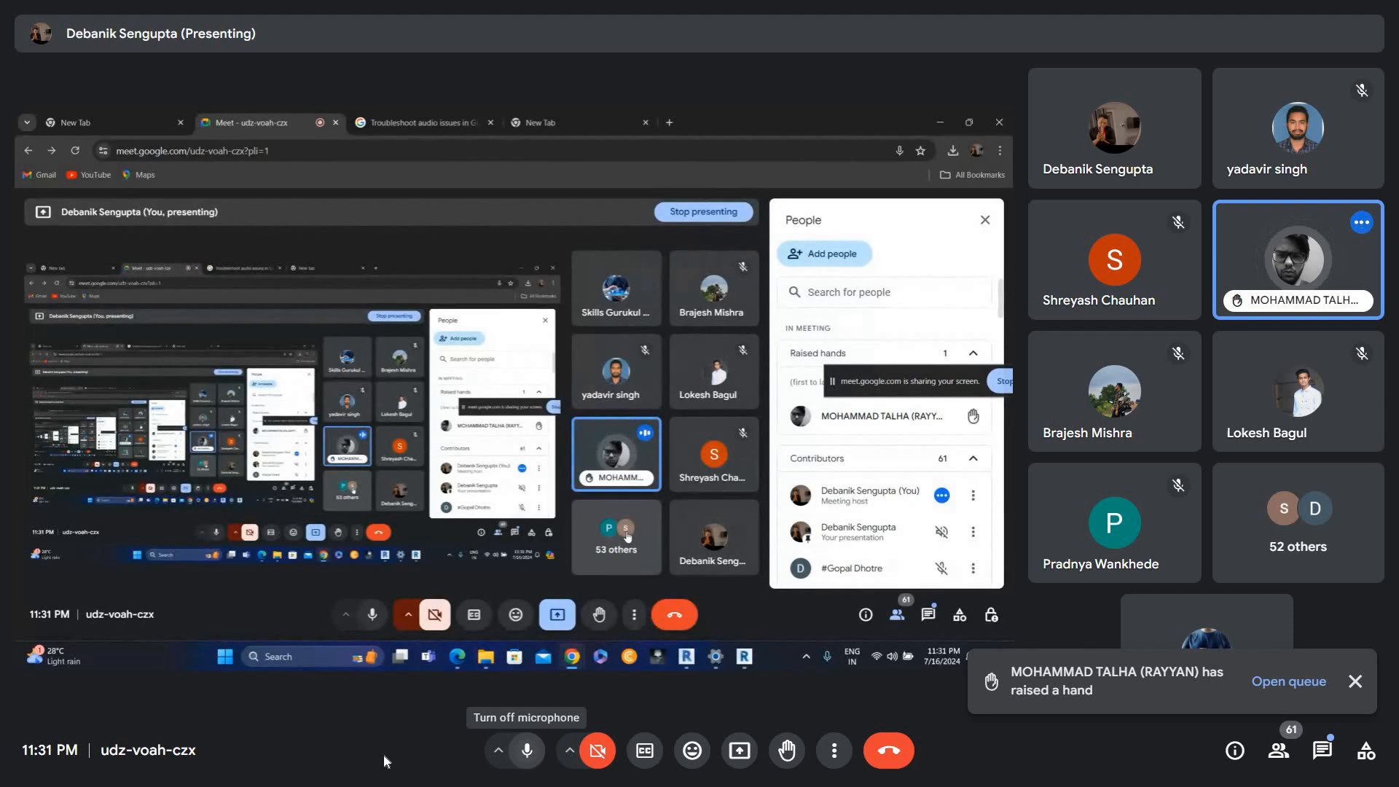
key("ctrl+d")
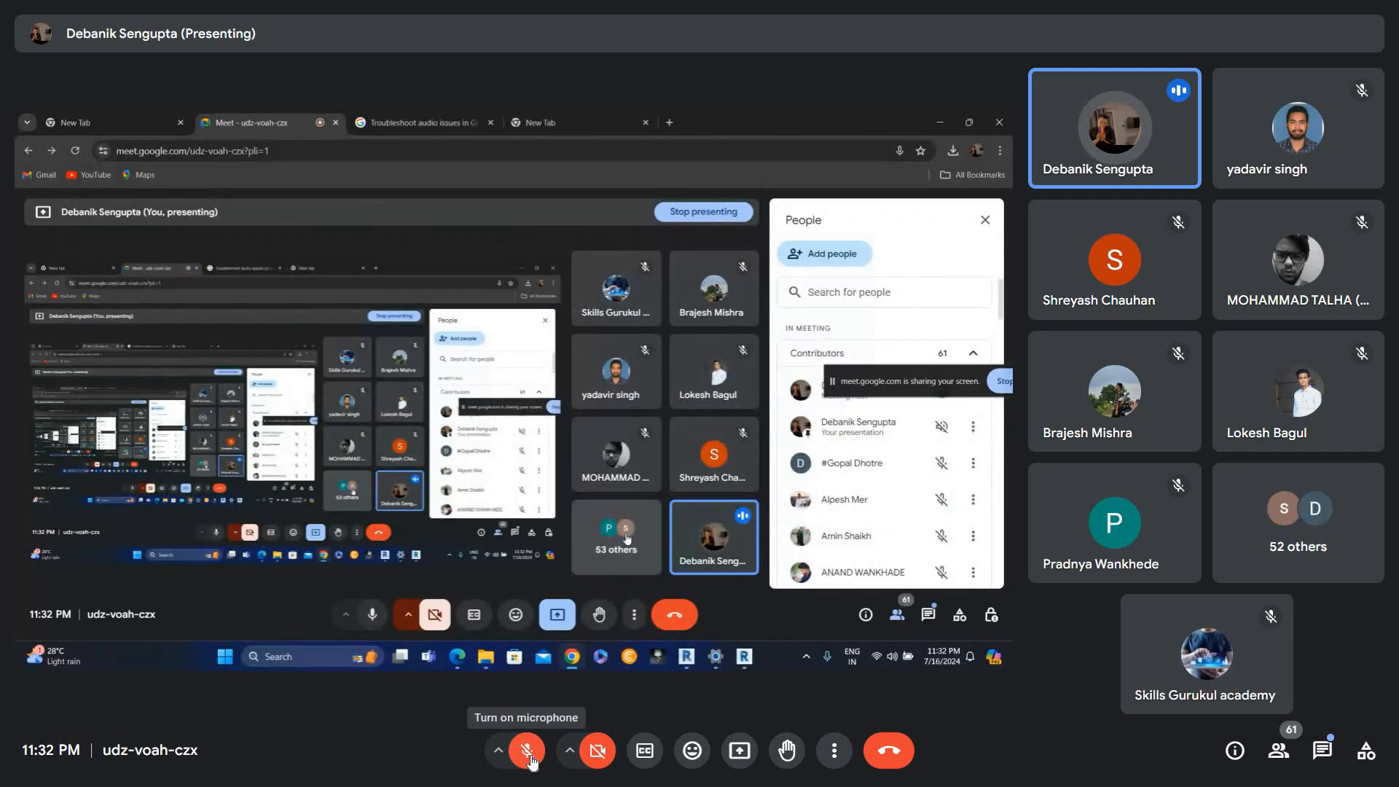
key("ctrl+d")
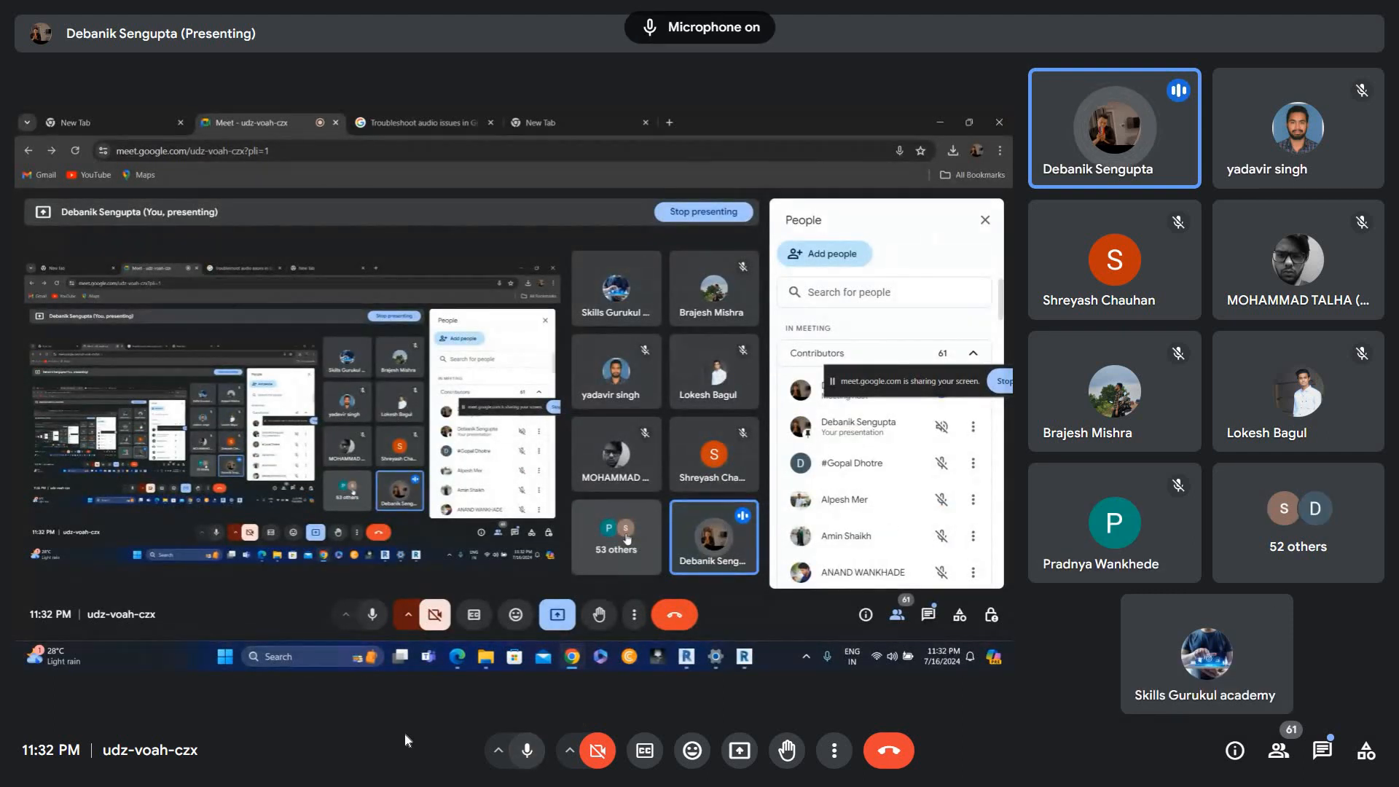